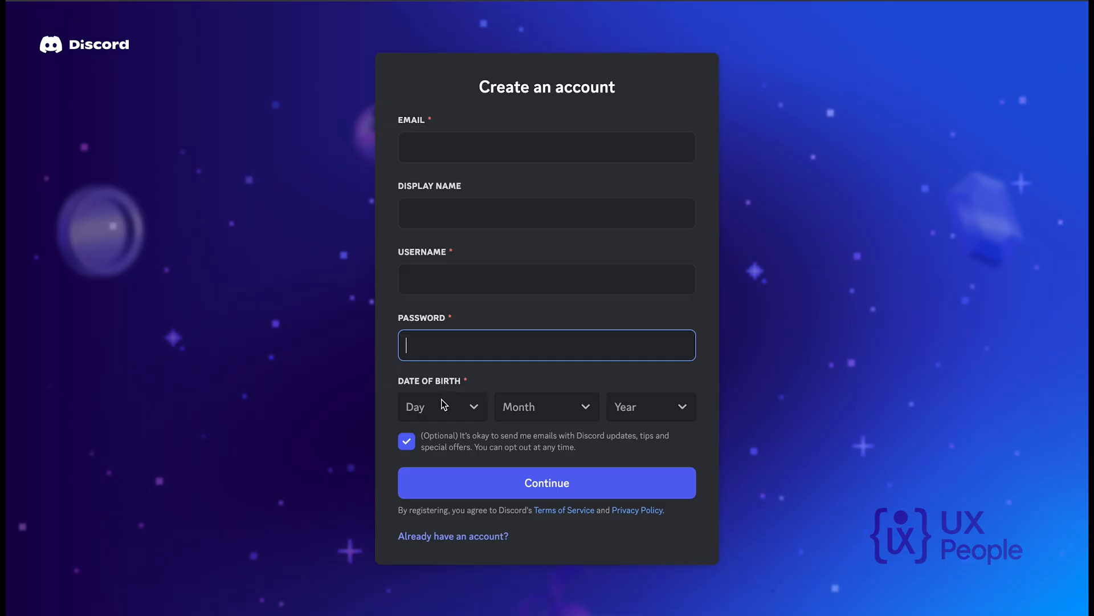
{"action": "left_click", "coordinate": [441, 399]}
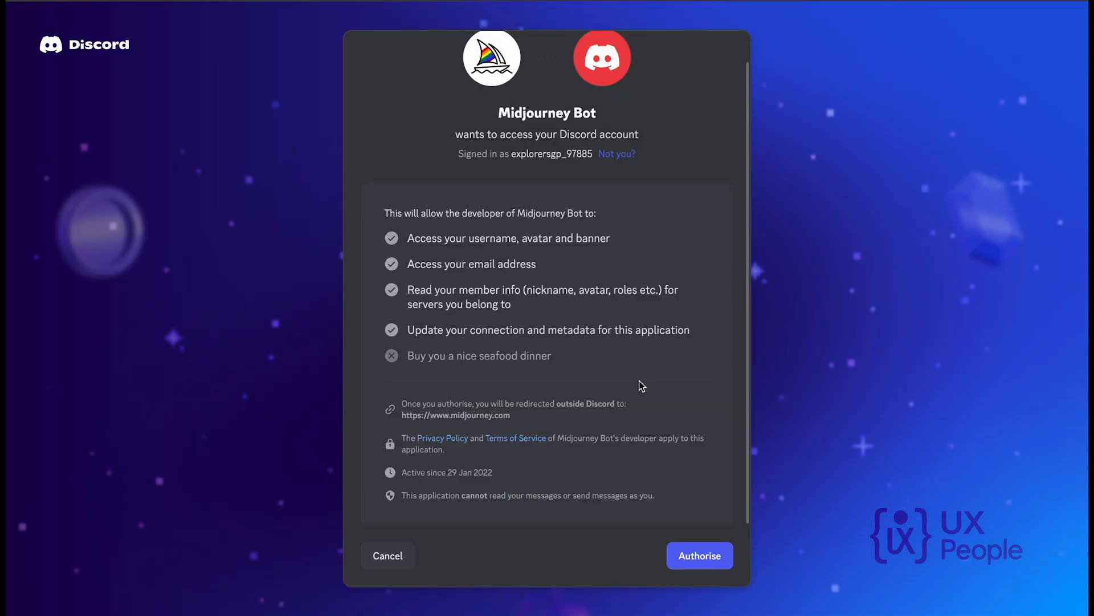
Authorise Midjourney Bot to access the Discord account.
{"action": "scroll", "coordinate": [642, 386], "scroll_direction": "up", "scroll_amount": 1}
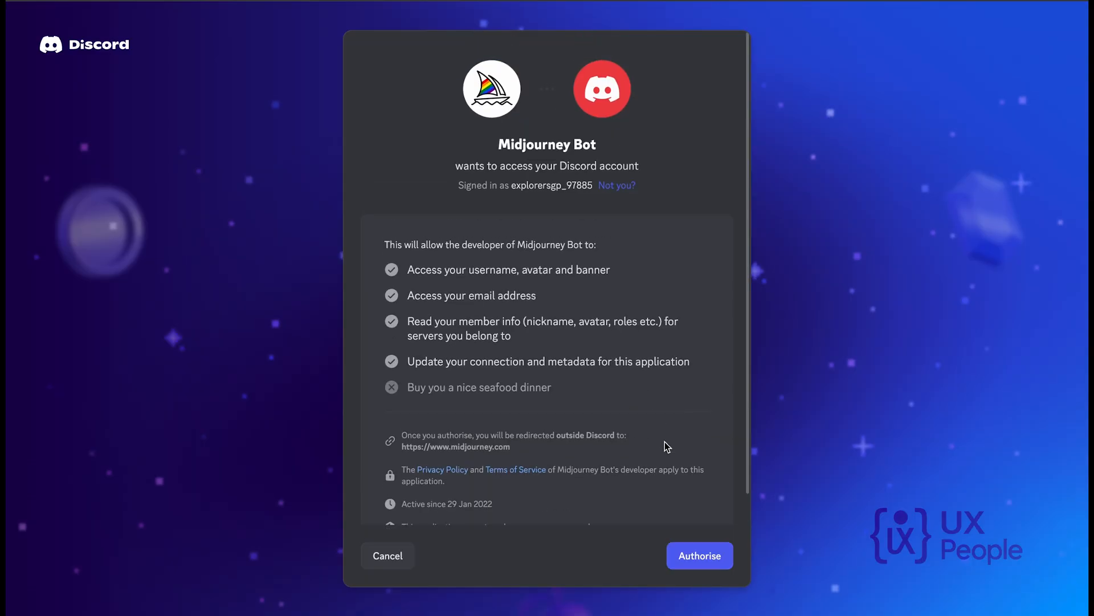
{"action": "left_click", "coordinate": [694, 560]}
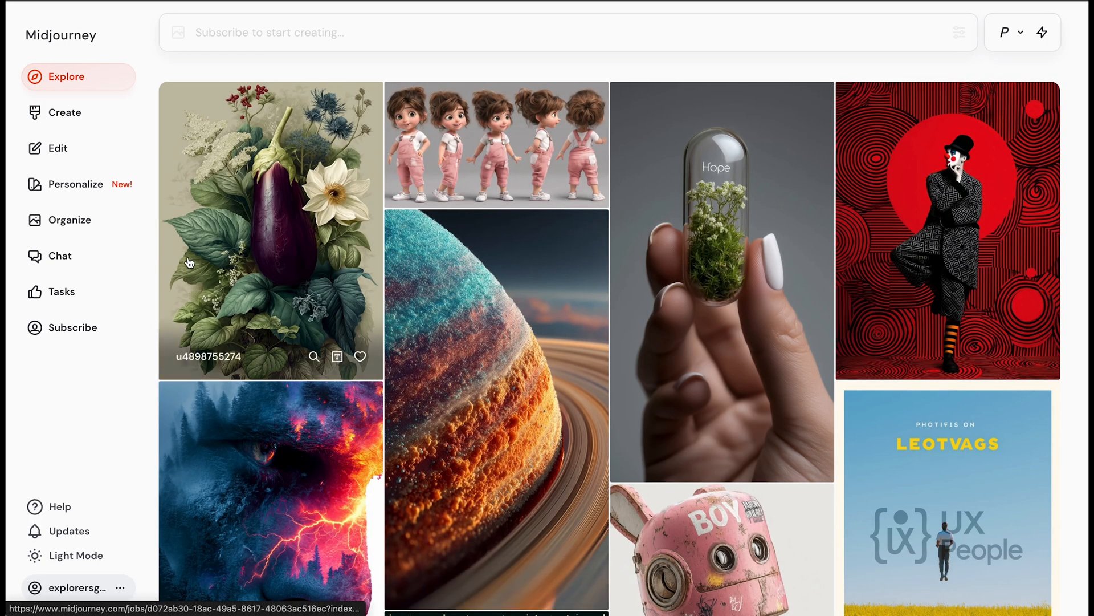
Try to start a prompt on Midjourney's Explore page, and choose to look around instead of joining a paid plan.
{"action": "scroll", "coordinate": [295, 315], "scroll_direction": "down", "scroll_amount": 7}
{"action": "scroll", "coordinate": [328, 93], "scroll_direction": "up", "scroll_amount": 7}
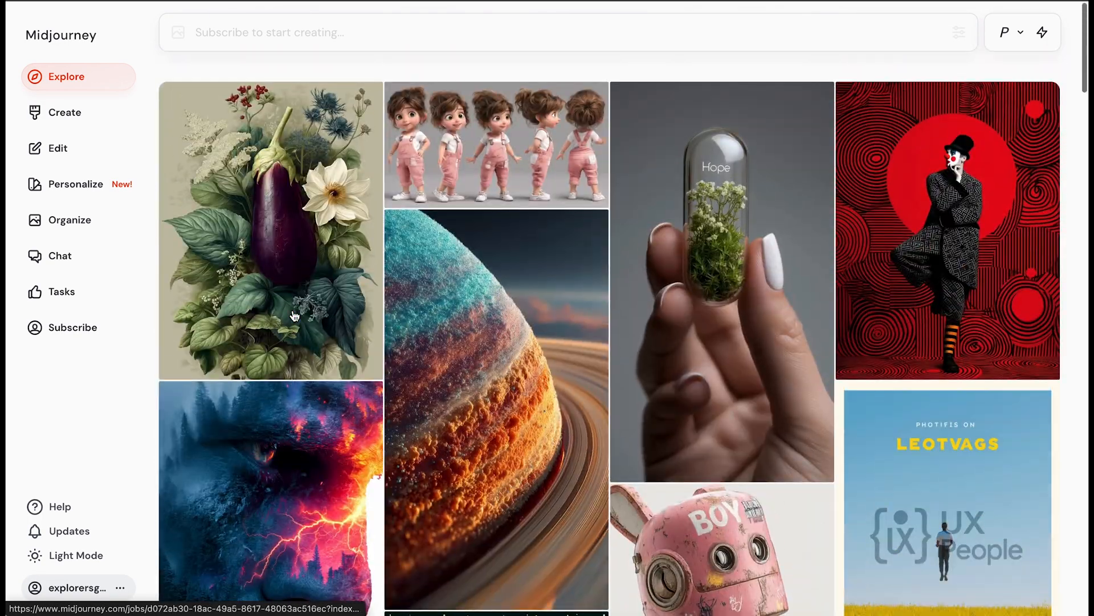
{"action": "left_click", "coordinate": [336, 39]}
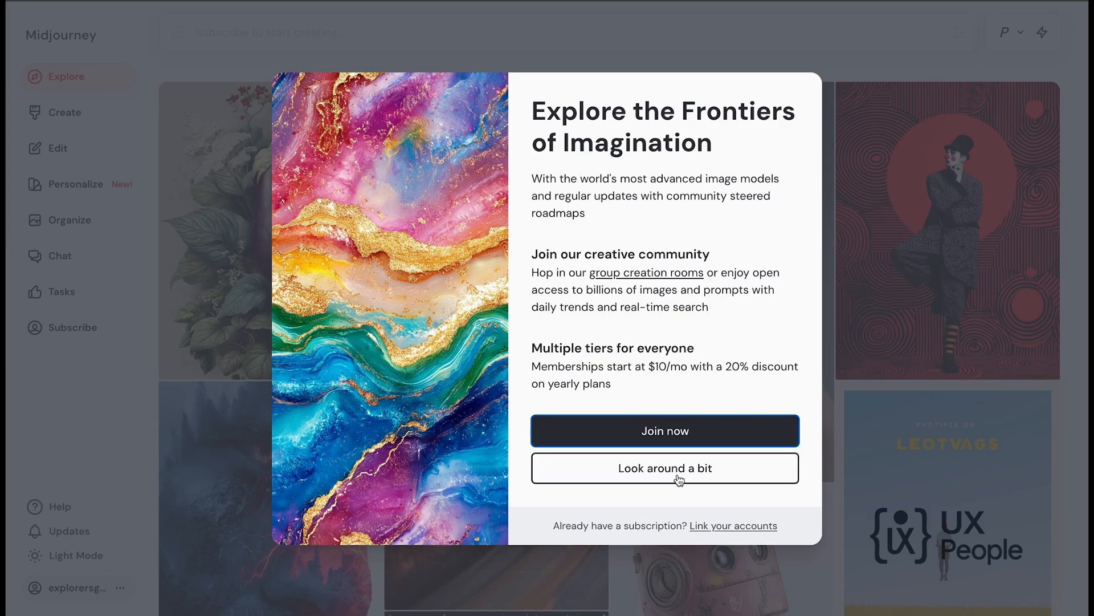
{"action": "left_click", "coordinate": [679, 480]}
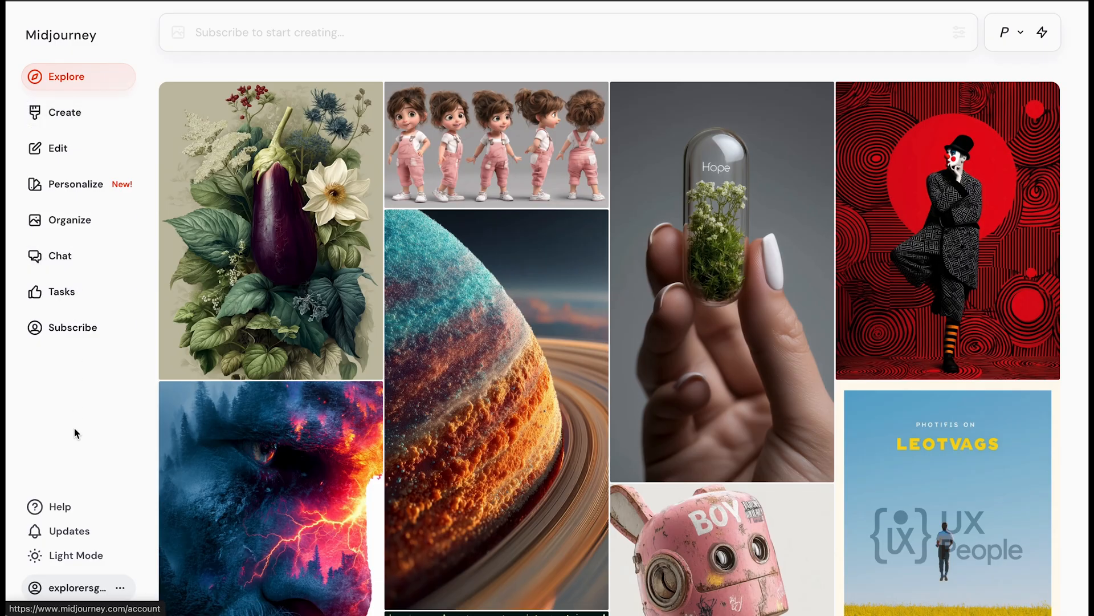
Go to Discord from the Midjourney account options and accept the invite to the Midjourney server.
{"action": "left_click", "coordinate": [79, 593]}
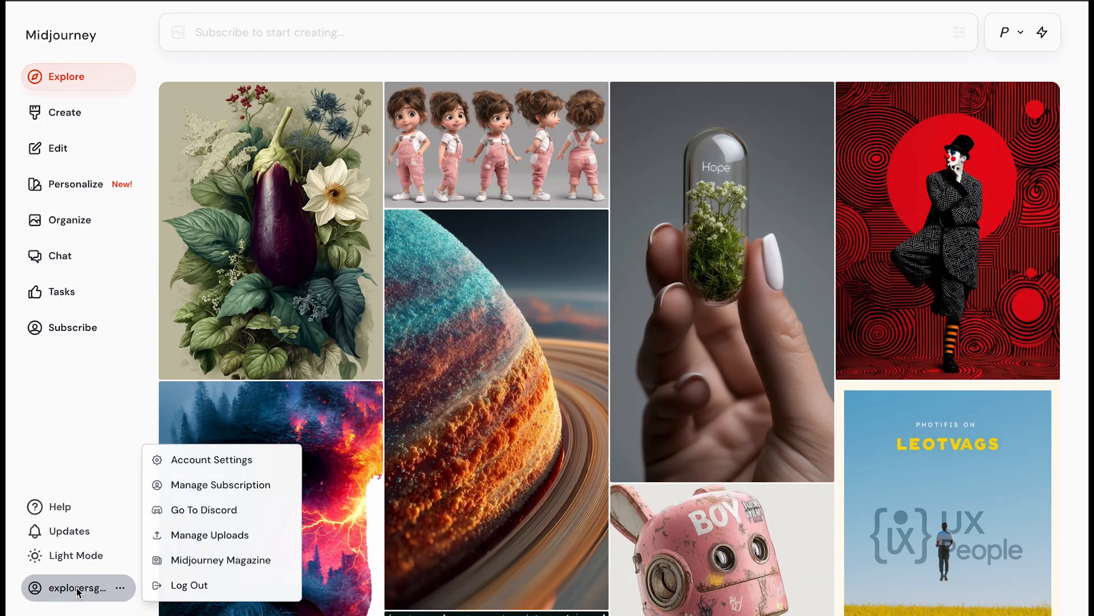
{"action": "left_click", "coordinate": [211, 511]}
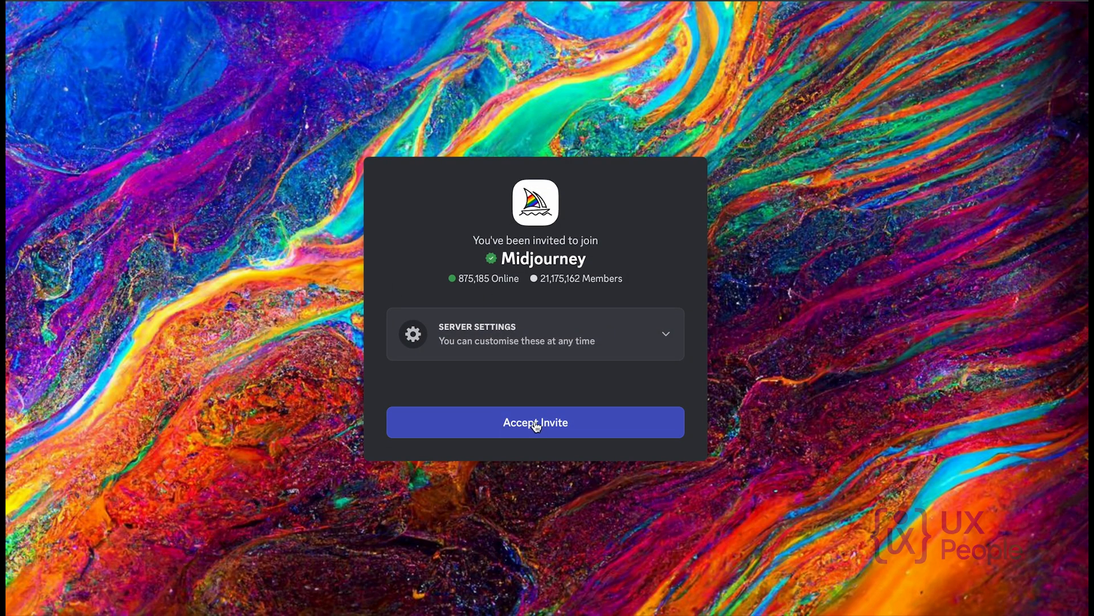
{"action": "left_click", "coordinate": [536, 425]}
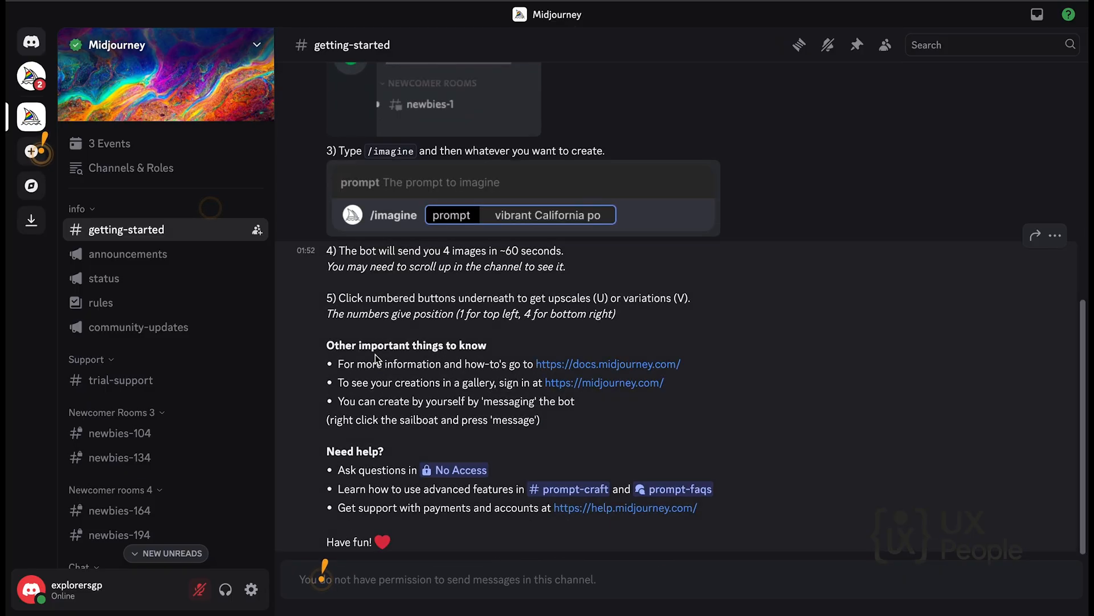
Look through the Midjourney server's announcements, status, rules and community-updates channels and the rest of its channel list.
{"action": "left_click", "coordinate": [179, 261]}
{"action": "left_click", "coordinate": [177, 279]}
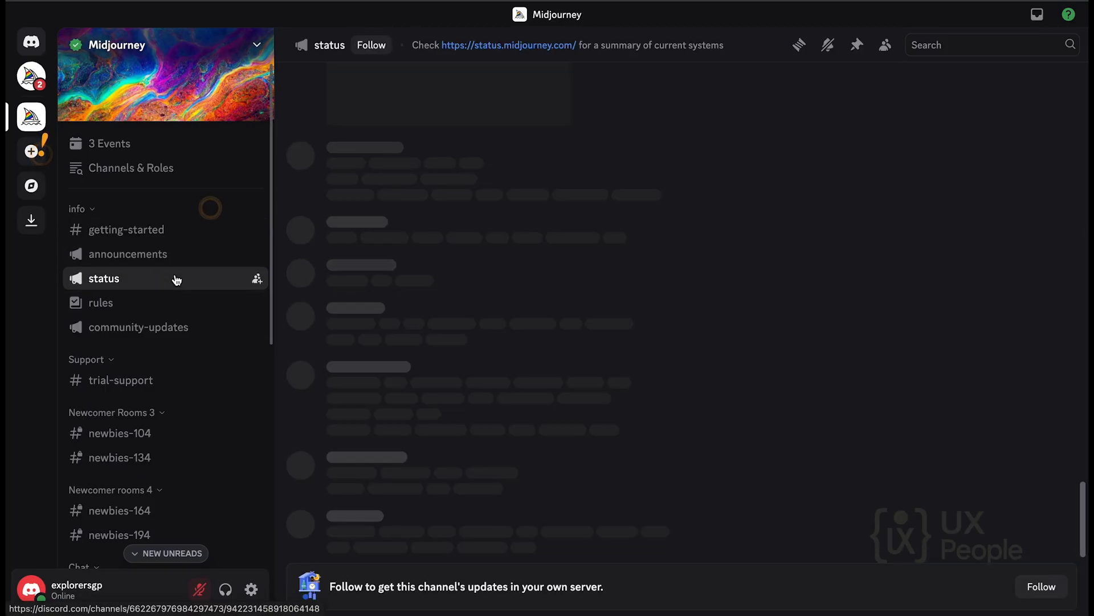
{"action": "left_click", "coordinate": [167, 304]}
{"action": "left_click", "coordinate": [168, 335]}
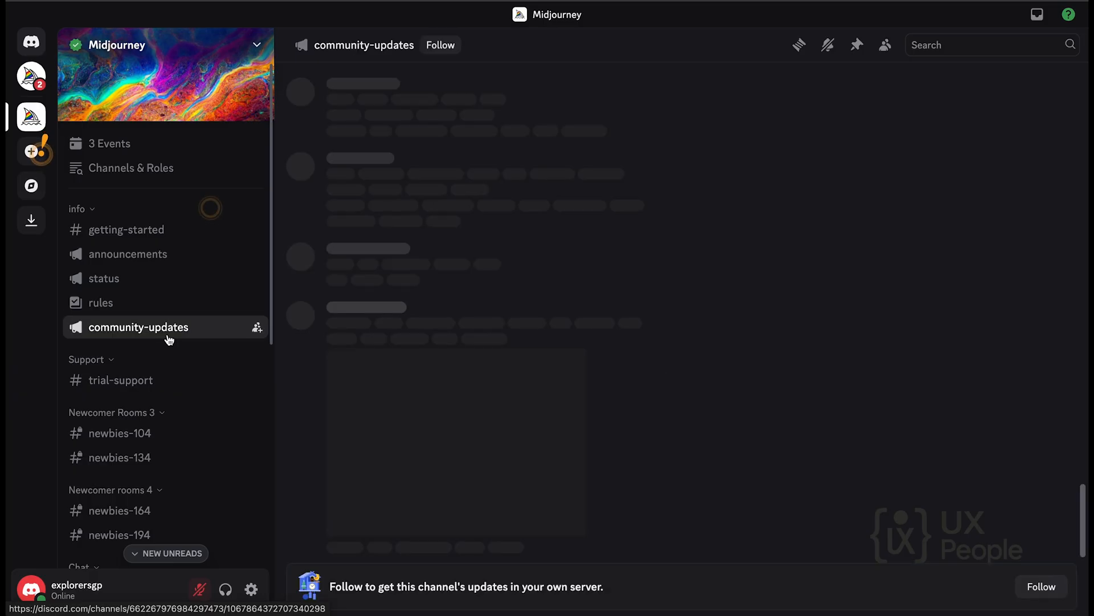
{"action": "scroll", "coordinate": [165, 391], "scroll_direction": "down", "scroll_amount": 3}
{"action": "scroll", "coordinate": [165, 396], "scroll_direction": "down", "scroll_amount": 2}
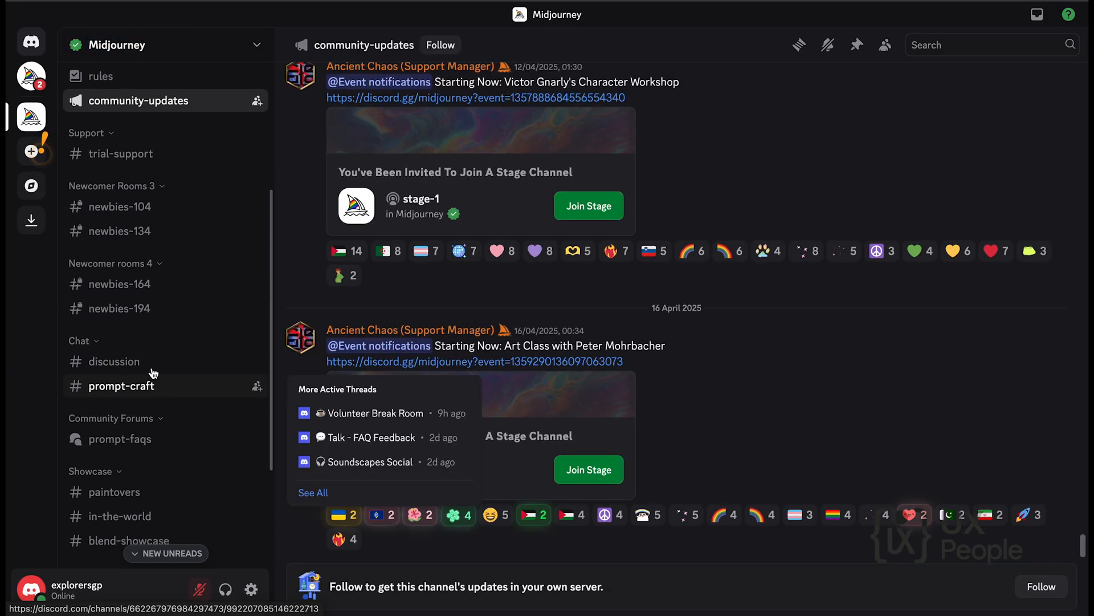
{"action": "scroll", "coordinate": [134, 257], "scroll_direction": "up", "scroll_amount": 5}
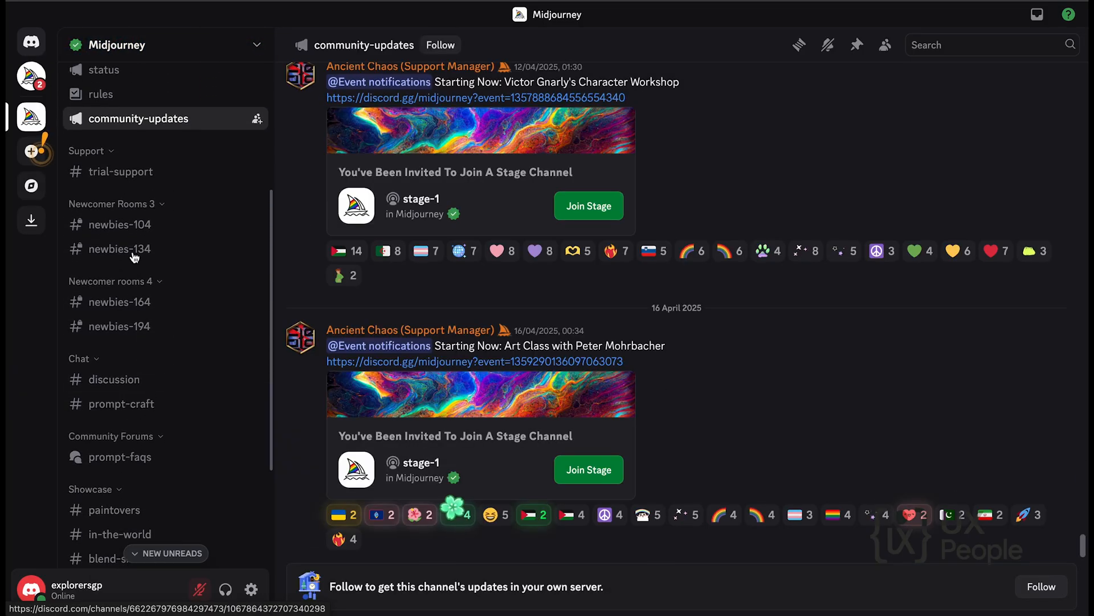
Create a personal Discord server from scratch for me and my friends, keeping the suggested server name.
{"action": "left_click", "coordinate": [32, 153]}
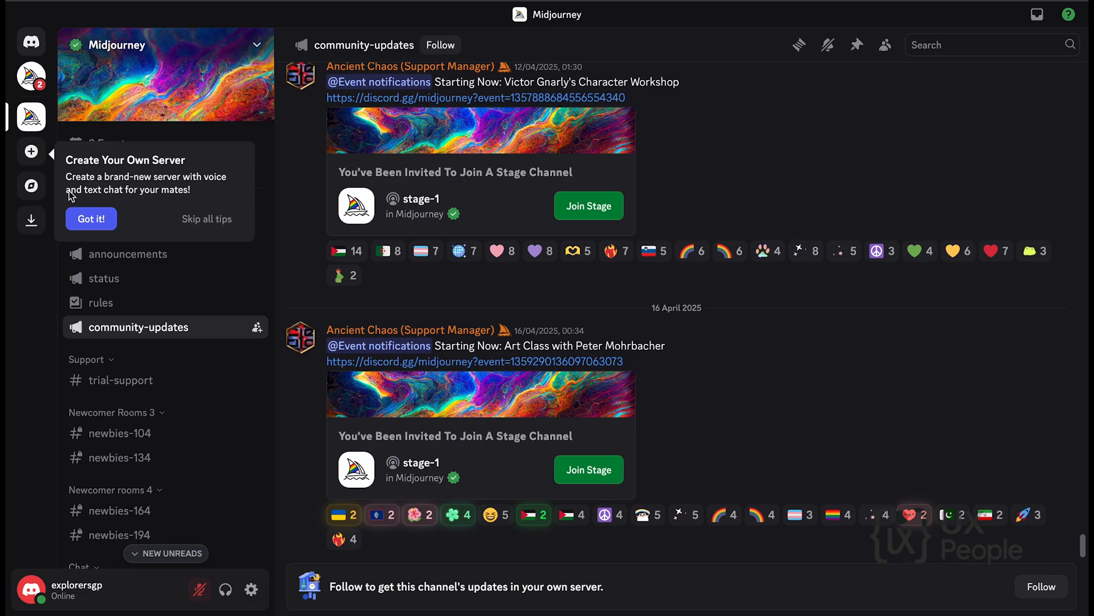
{"action": "left_click", "coordinate": [89, 221]}
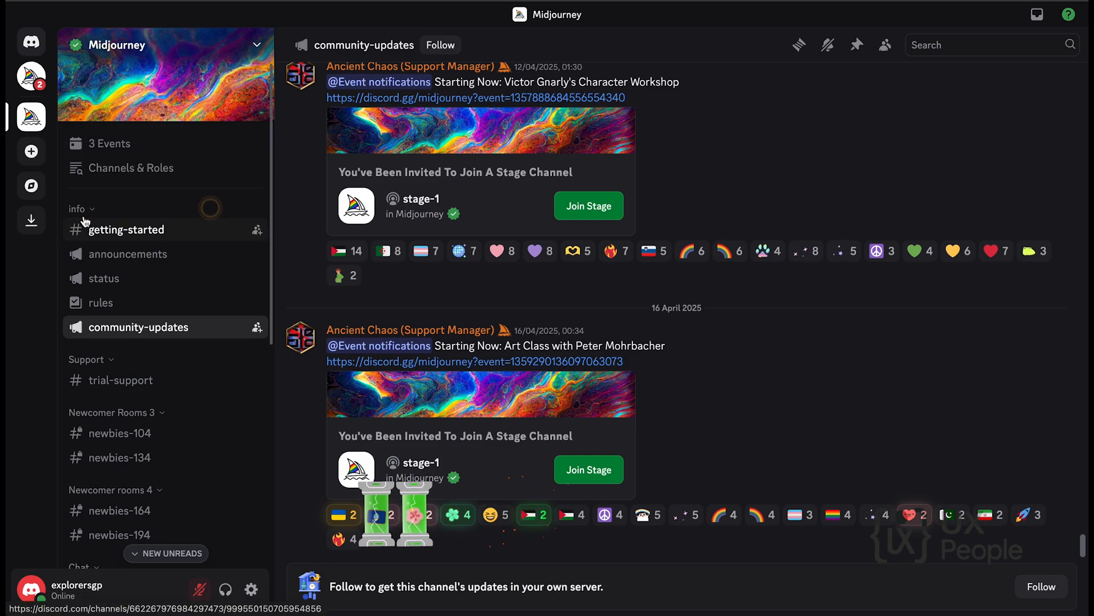
{"action": "left_click", "coordinate": [31, 151]}
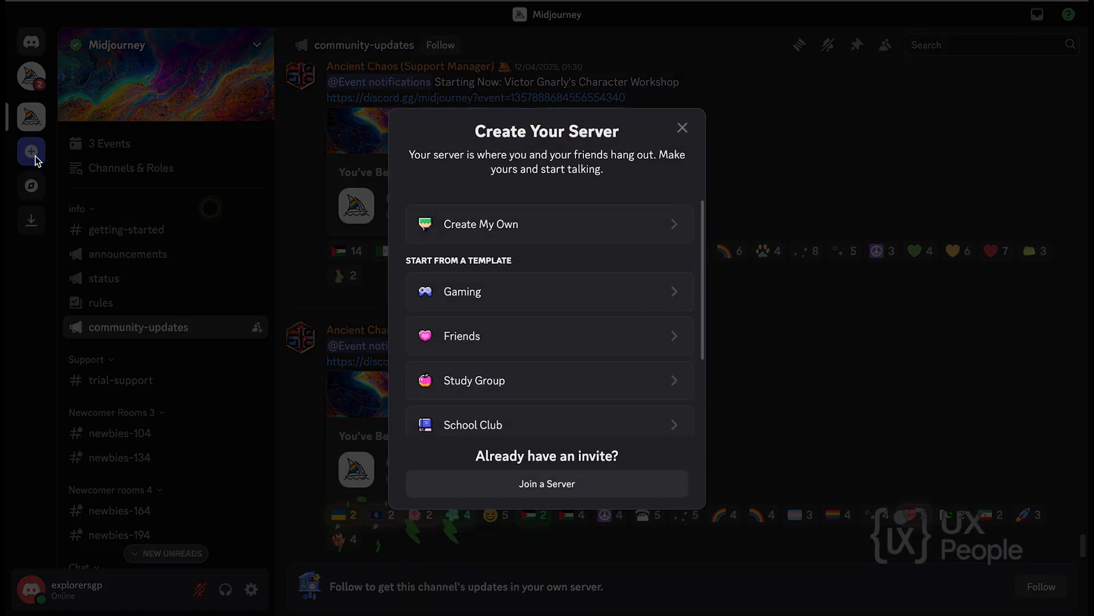
{"action": "left_click", "coordinate": [558, 231]}
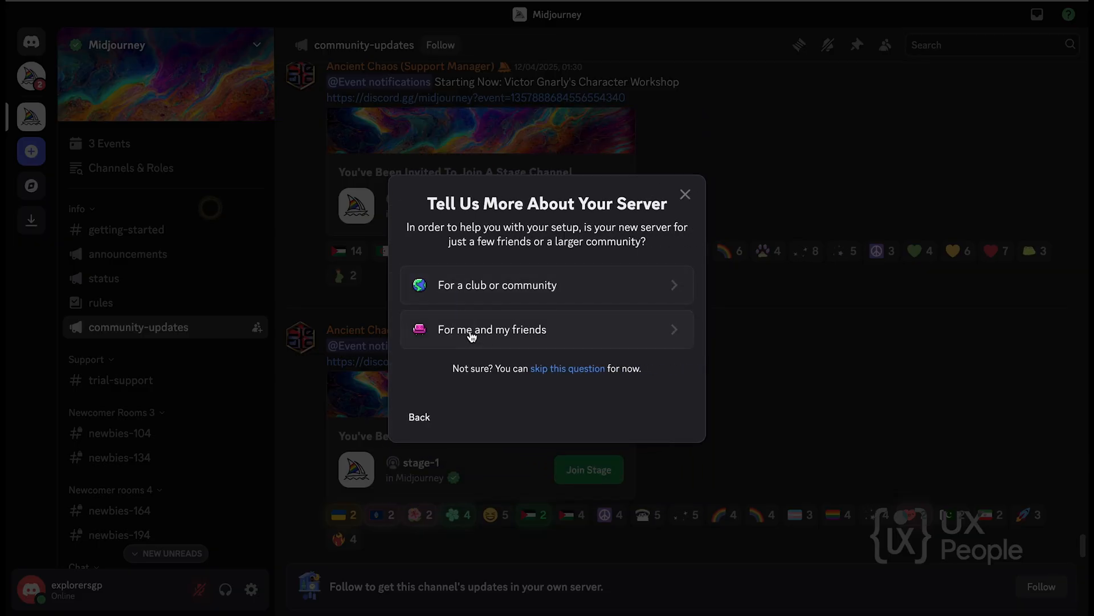
{"action": "left_click", "coordinate": [537, 332]}
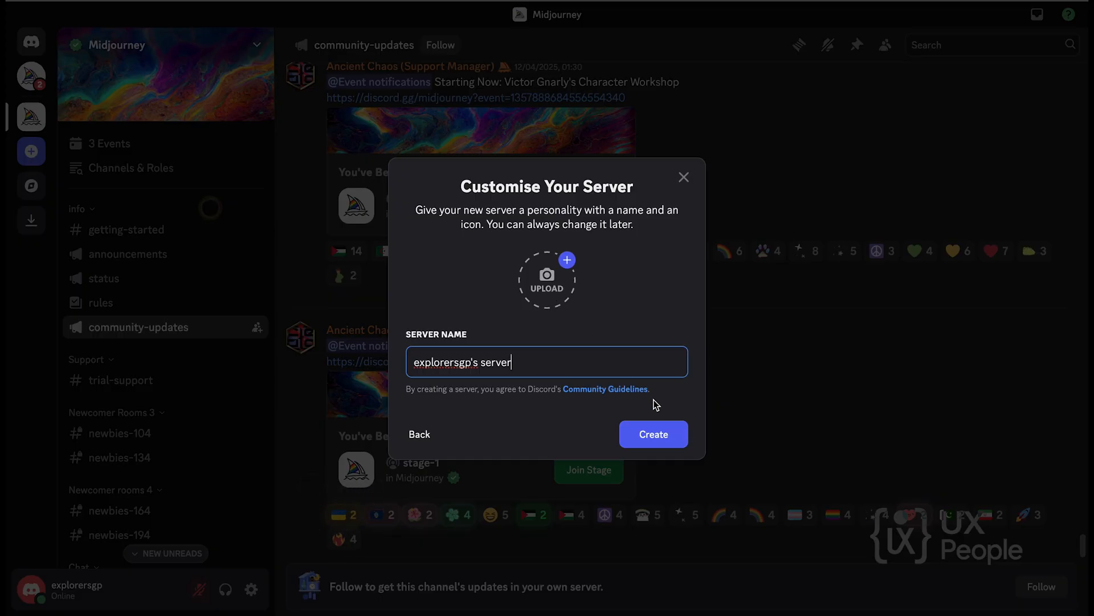
{"action": "left_click", "coordinate": [651, 437]}
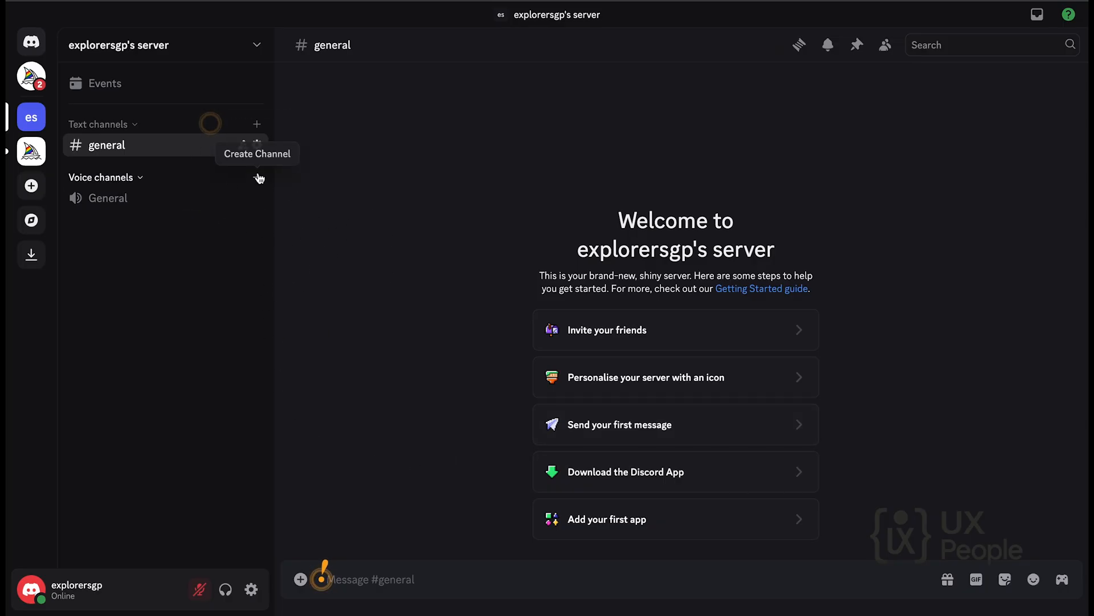
Create a private text channel named project-mj in the personal server.
{"action": "left_click", "coordinate": [257, 125]}
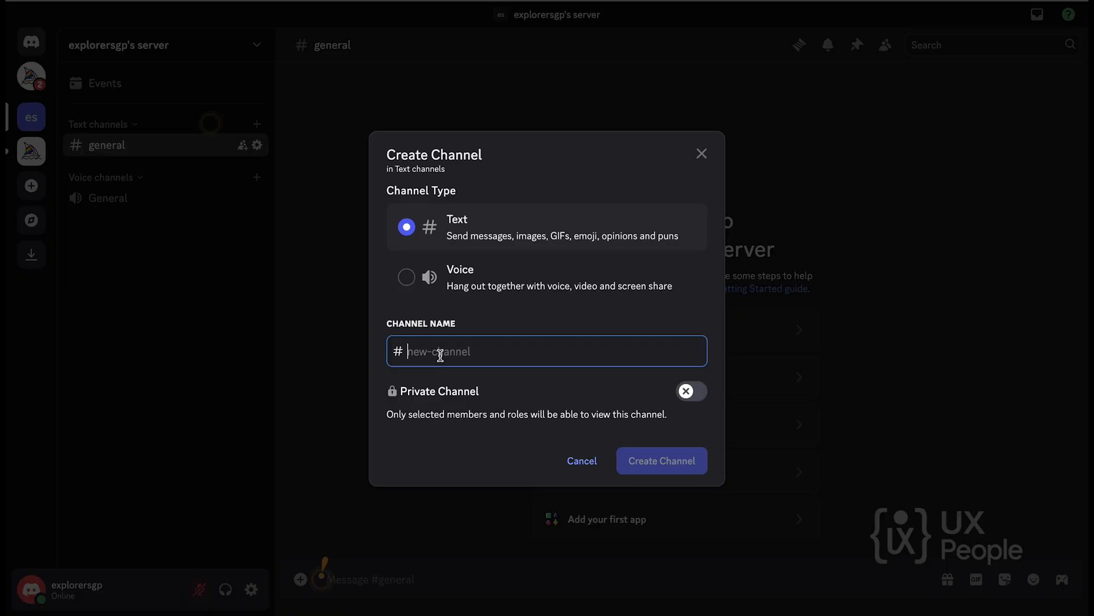
{"action": "type", "text": "project-m"}
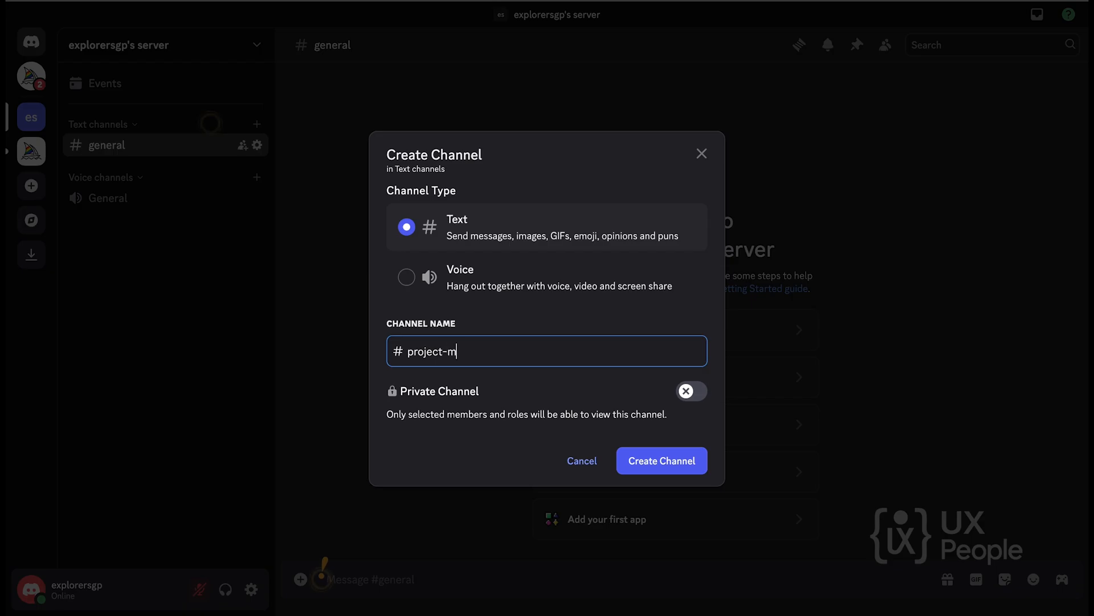
{"action": "key", "text": "BackSpace"}
{"action": "key", "text": "BackSpace"}
{"action": "left_click", "coordinate": [688, 465]}
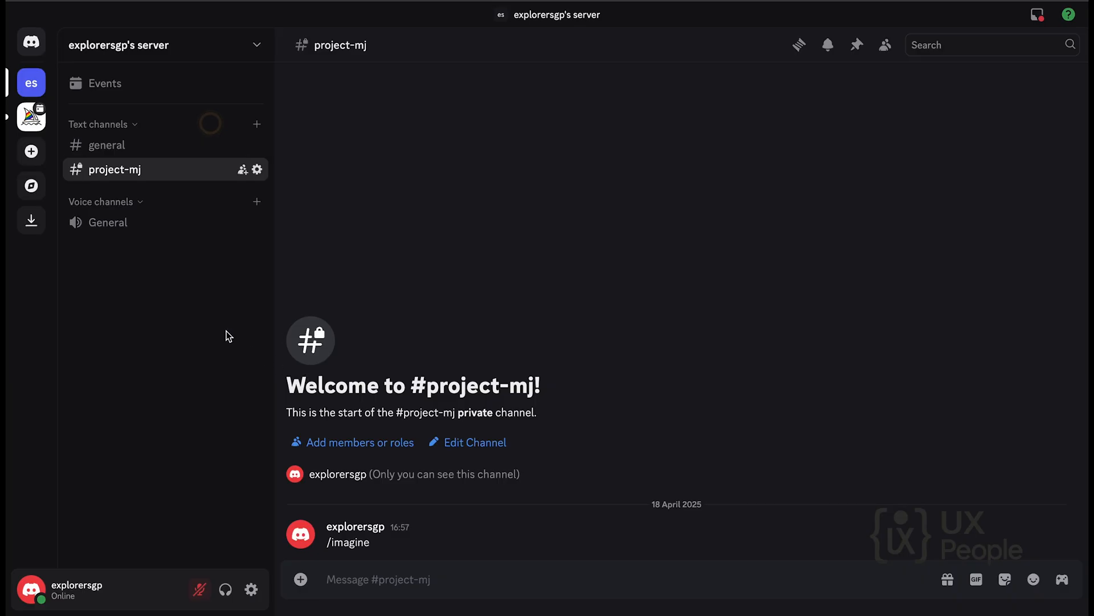
Check the member list of the project-mj channel.
{"action": "left_click", "coordinate": [887, 48]}
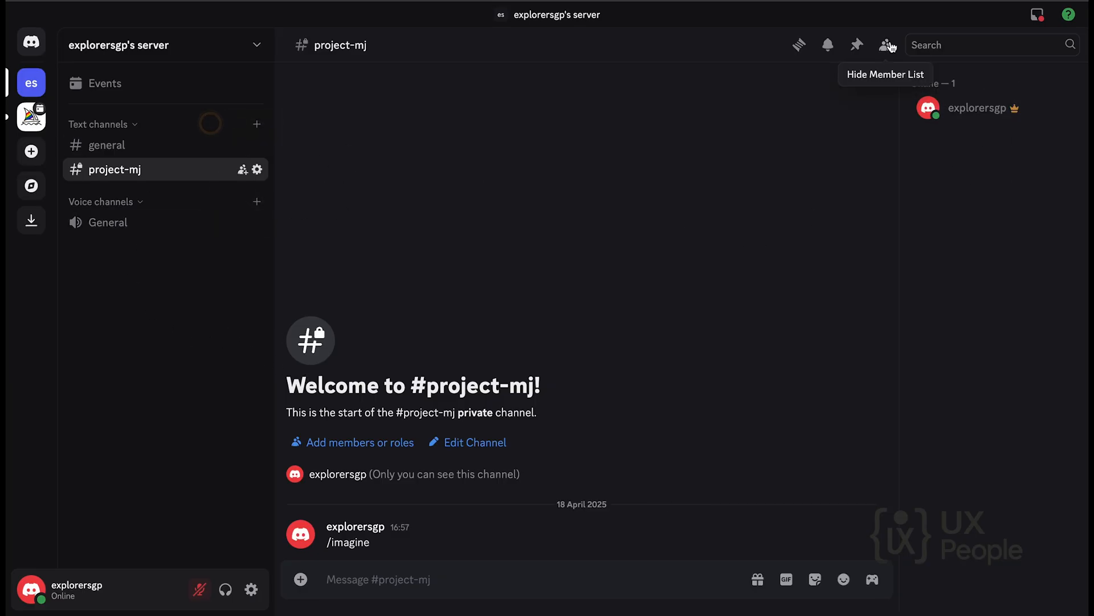
{"action": "left_click", "coordinate": [886, 48]}
Try to add Midjourney Bot to the personal server from the bot's profile in the Midjourney server's member list.
{"action": "left_click", "coordinate": [32, 116]}
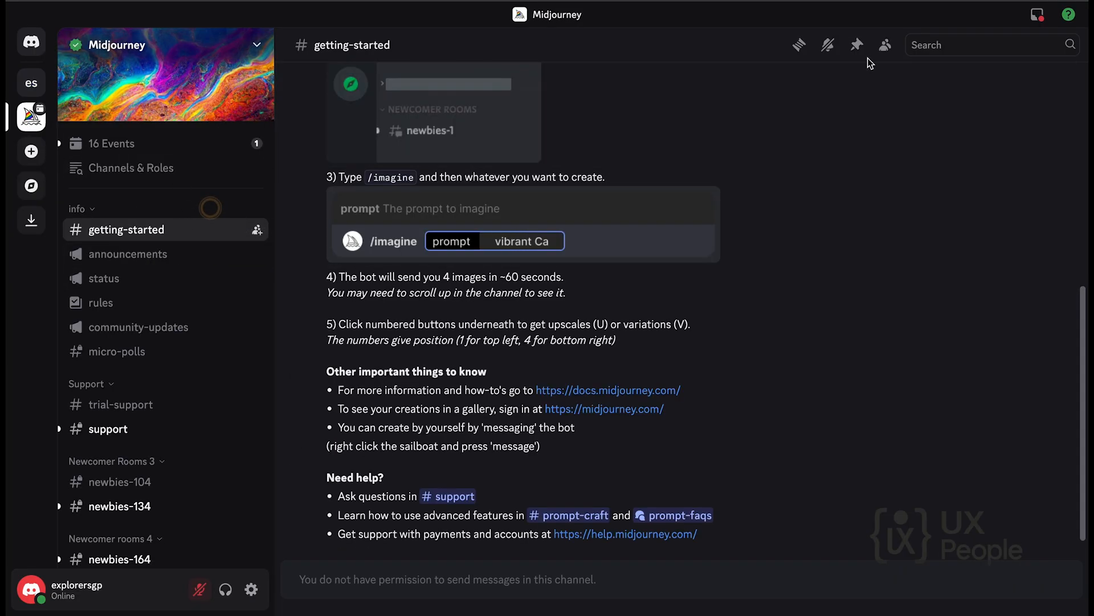
{"action": "left_click", "coordinate": [885, 48]}
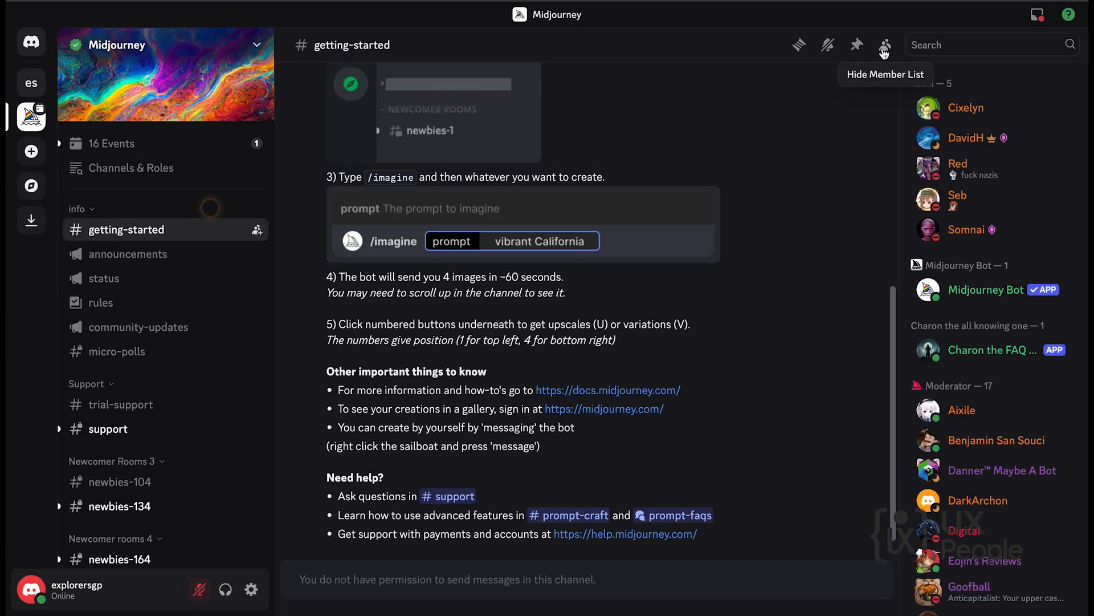
{"action": "left_click", "coordinate": [977, 293]}
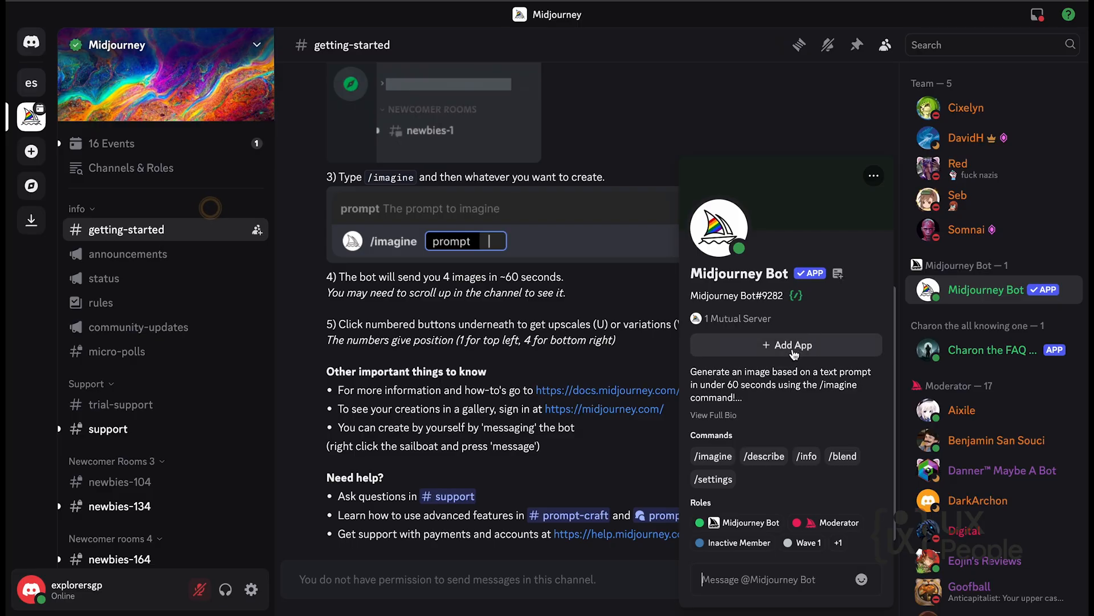
{"action": "left_click", "coordinate": [793, 346]}
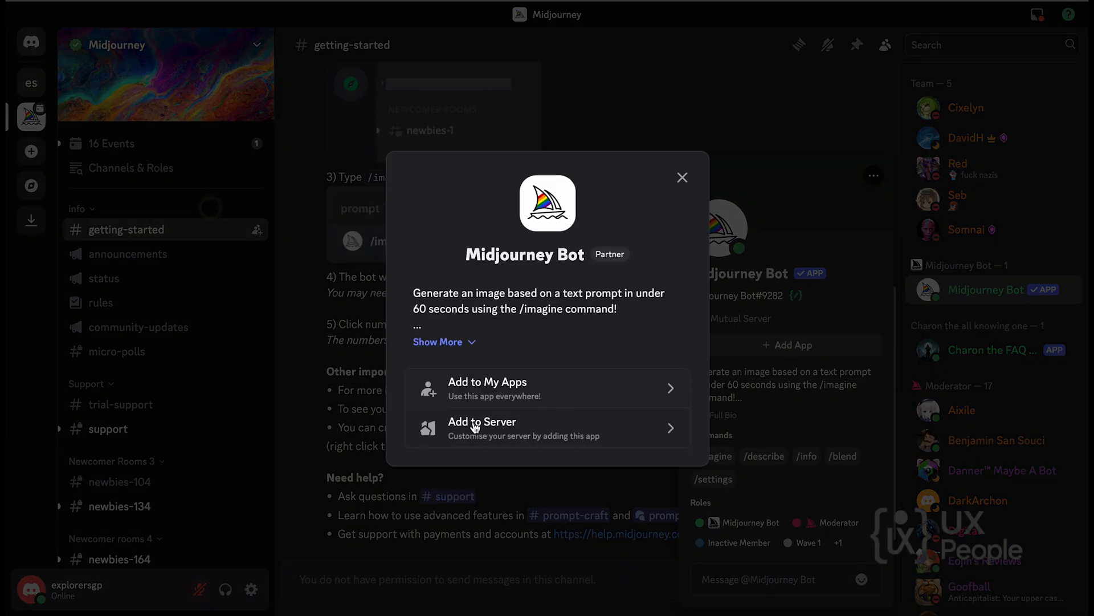
{"action": "left_click", "coordinate": [643, 434]}
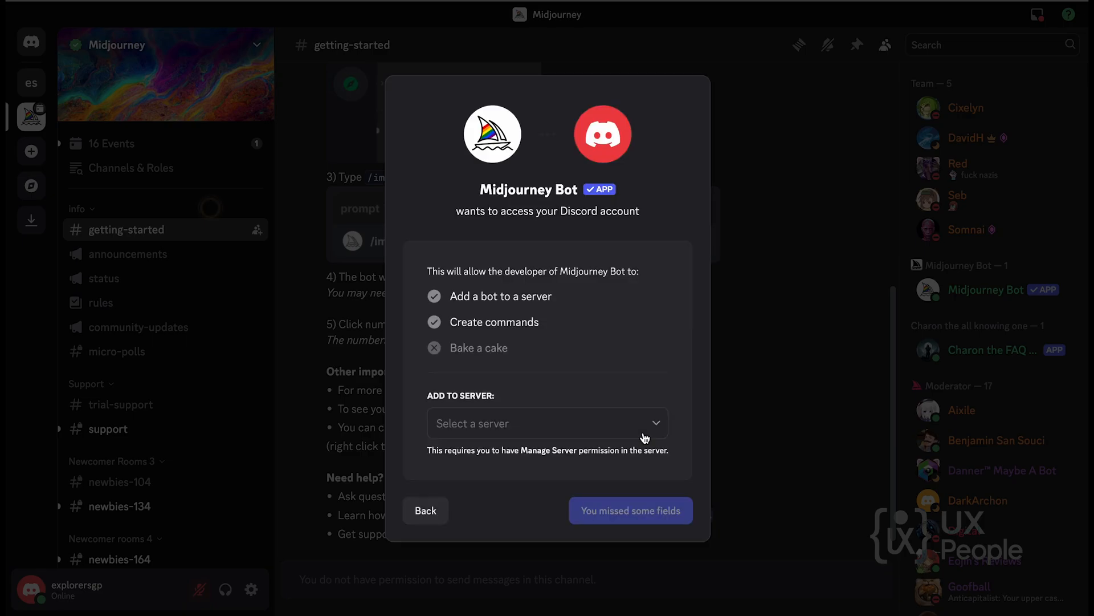
{"action": "left_click", "coordinate": [606, 421]}
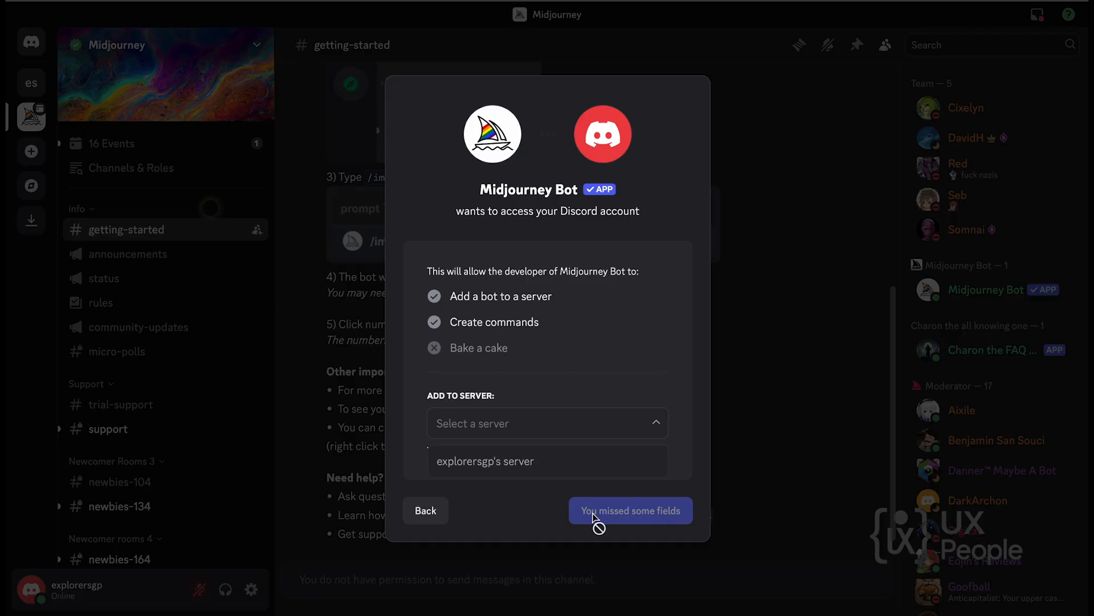
{"action": "left_click", "coordinate": [428, 509]}
{"action": "left_click", "coordinate": [682, 177]}
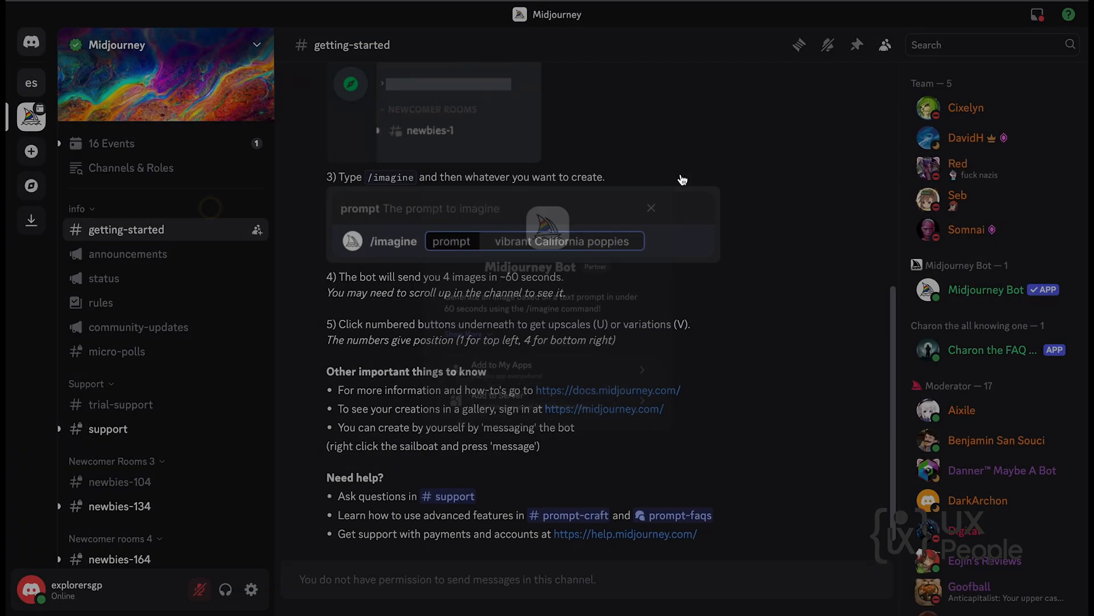
Return to the personal server's project-mj channel and try to start the /imagine command.
{"action": "left_click", "coordinate": [32, 82]}
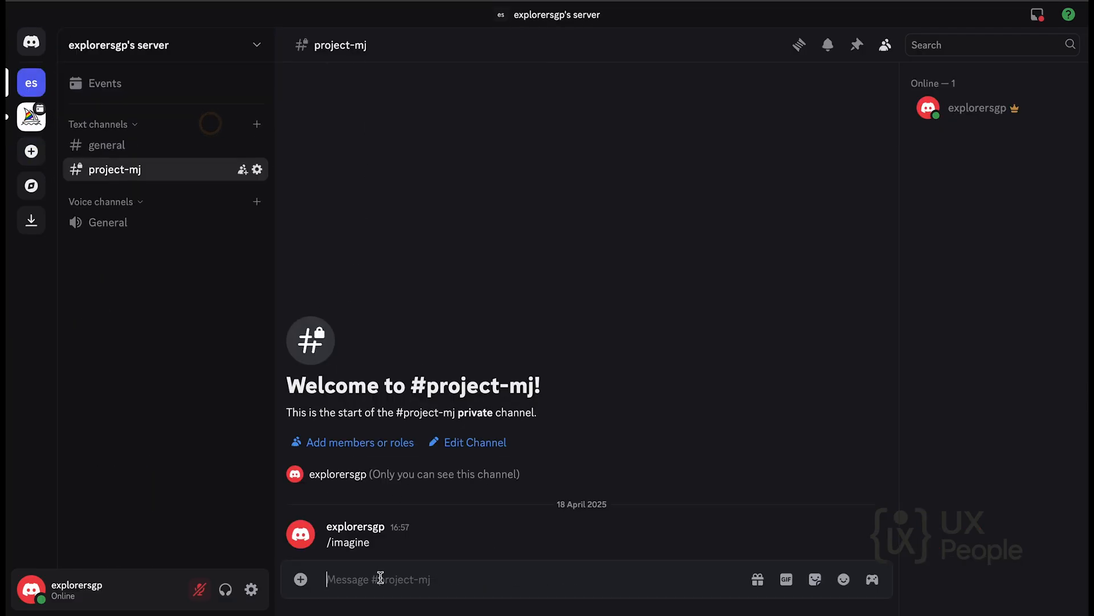
{"action": "type", "text": "/im"}
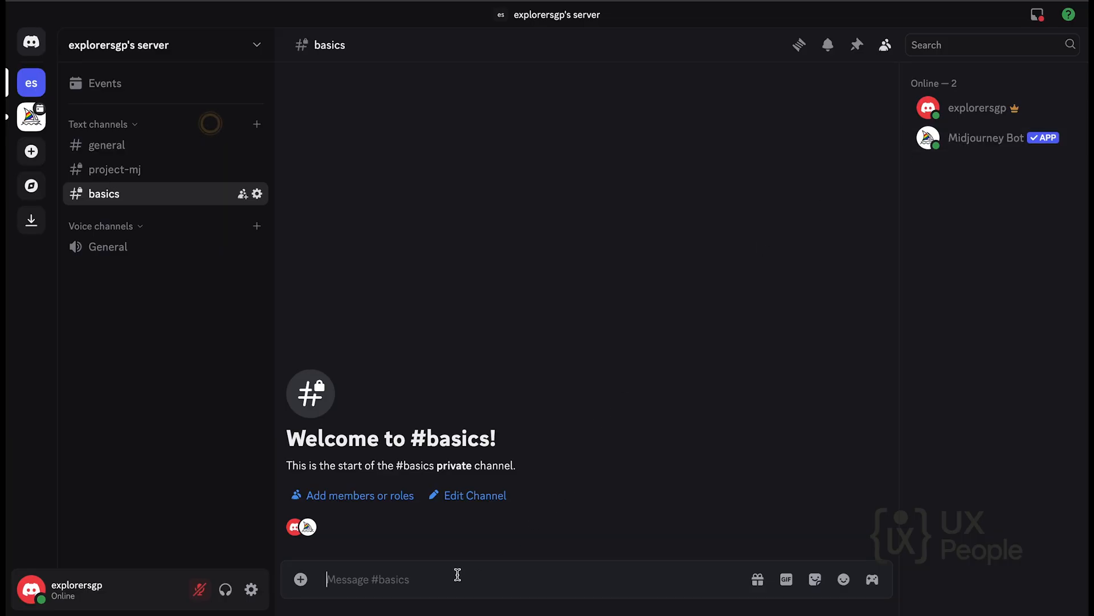
Start an /imagine prompt in the basics channel with "whimsical cat chef making sushi on a city rooftop".
{"action": "type", "text": "/i"}
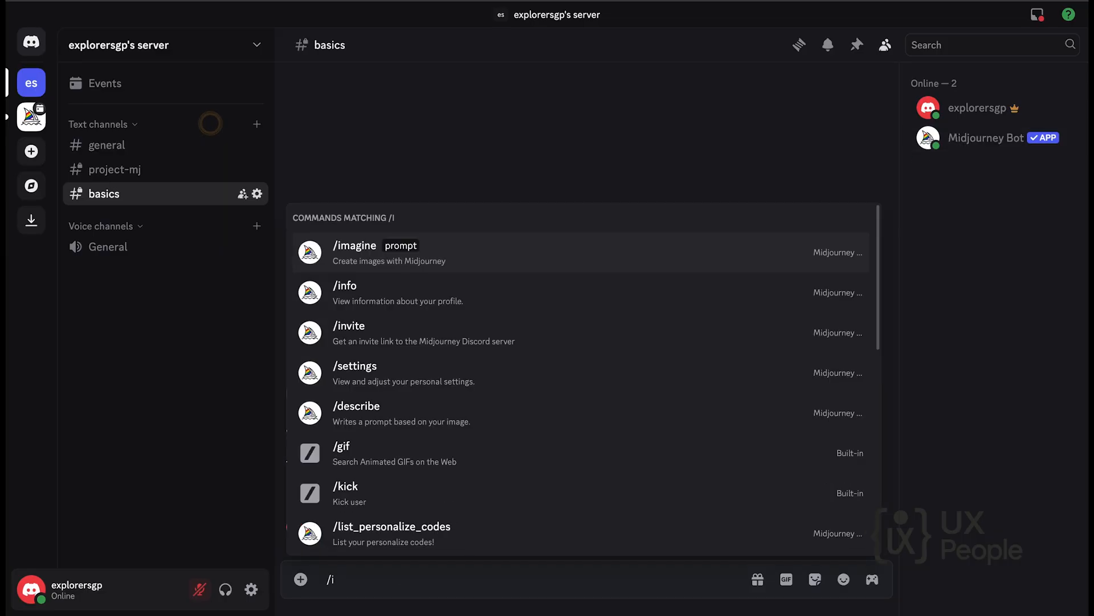
{"action": "key", "text": "Tab"}
{"action": "type", "text": "whimsical"}
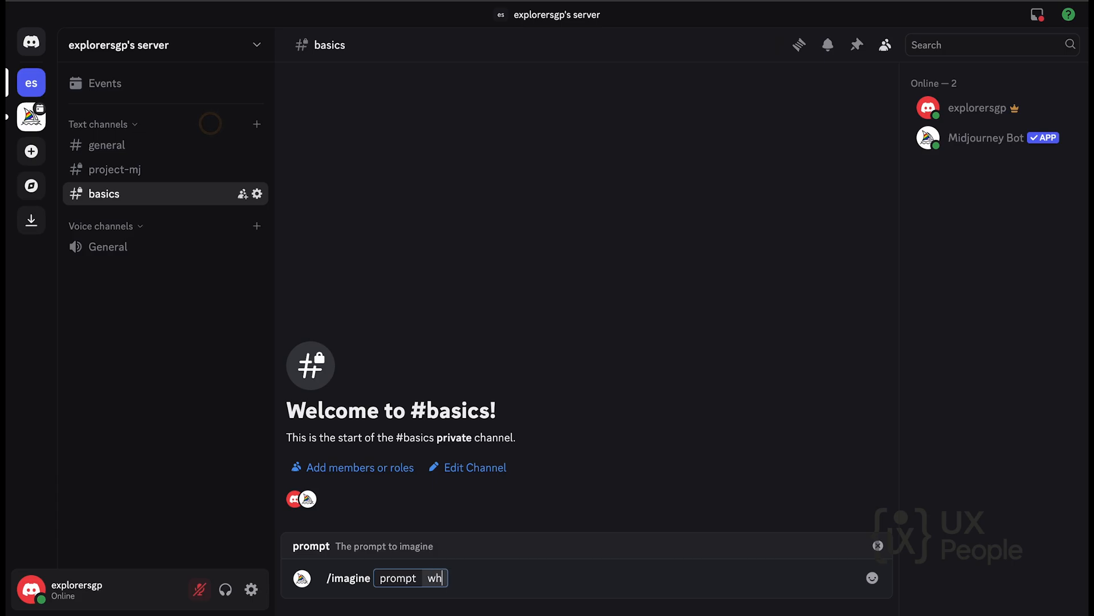
{"action": "type", "text": " cat chef"}
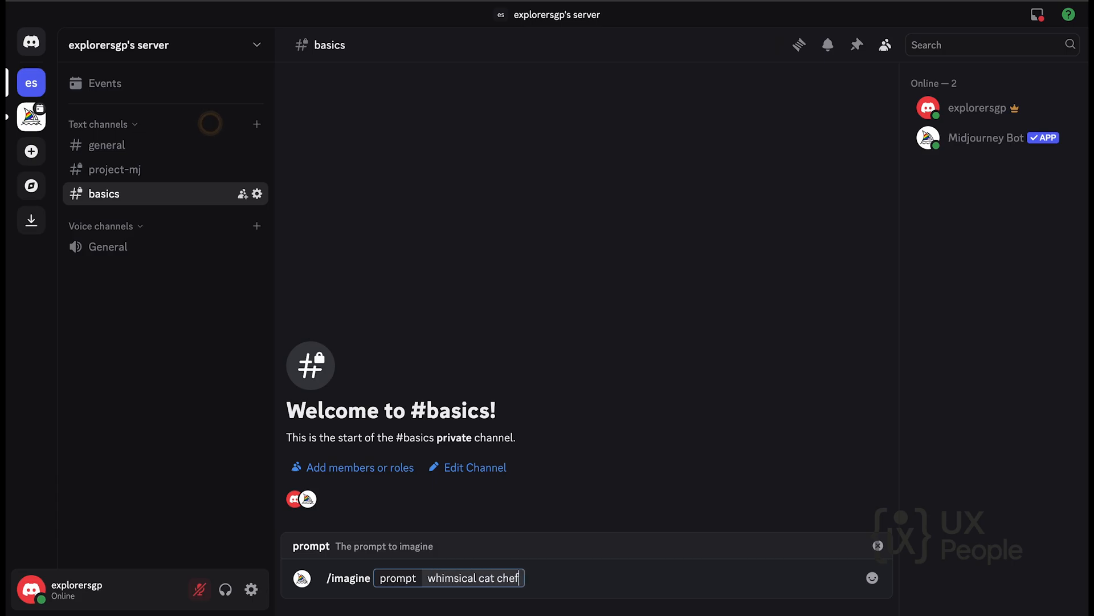
{"action": "type", "text": " making "}
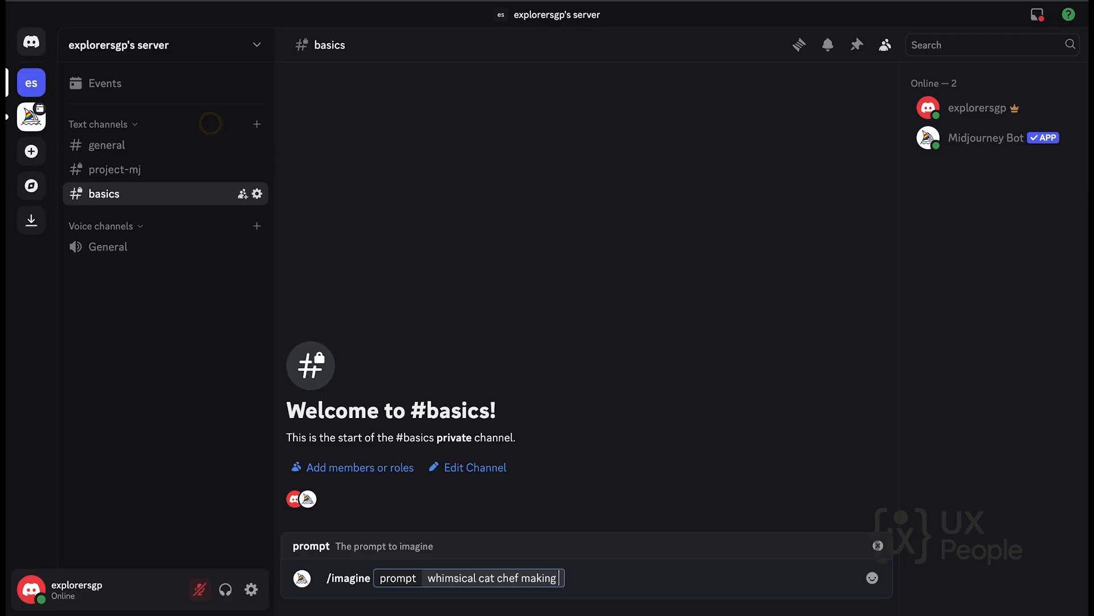
{"action": "type", "text": "sushi on a city rooftop"}
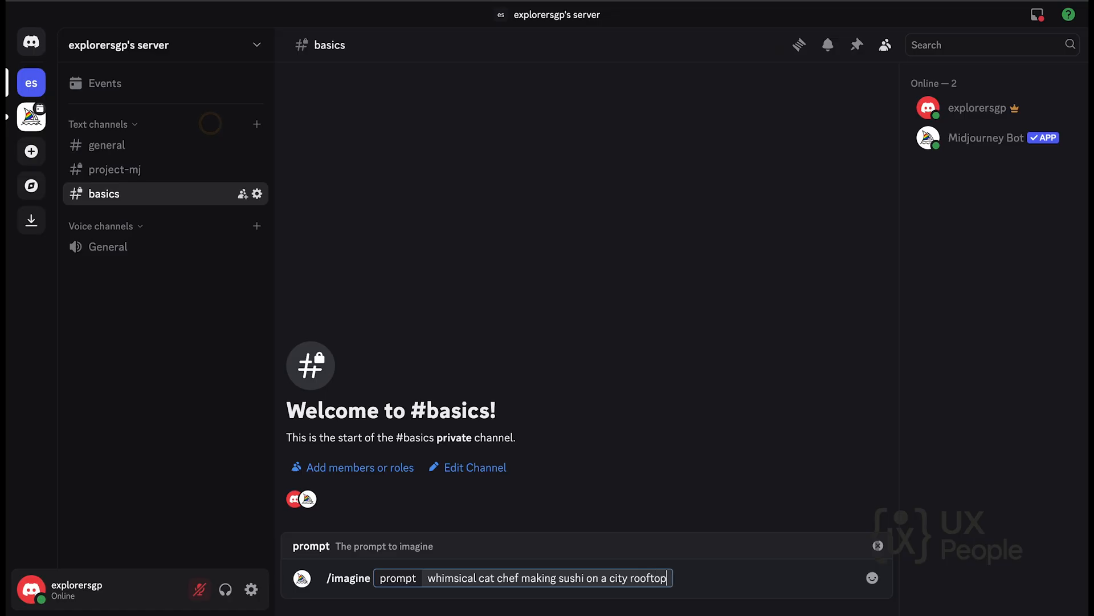
{"action": "type", "text": " in illustra"}
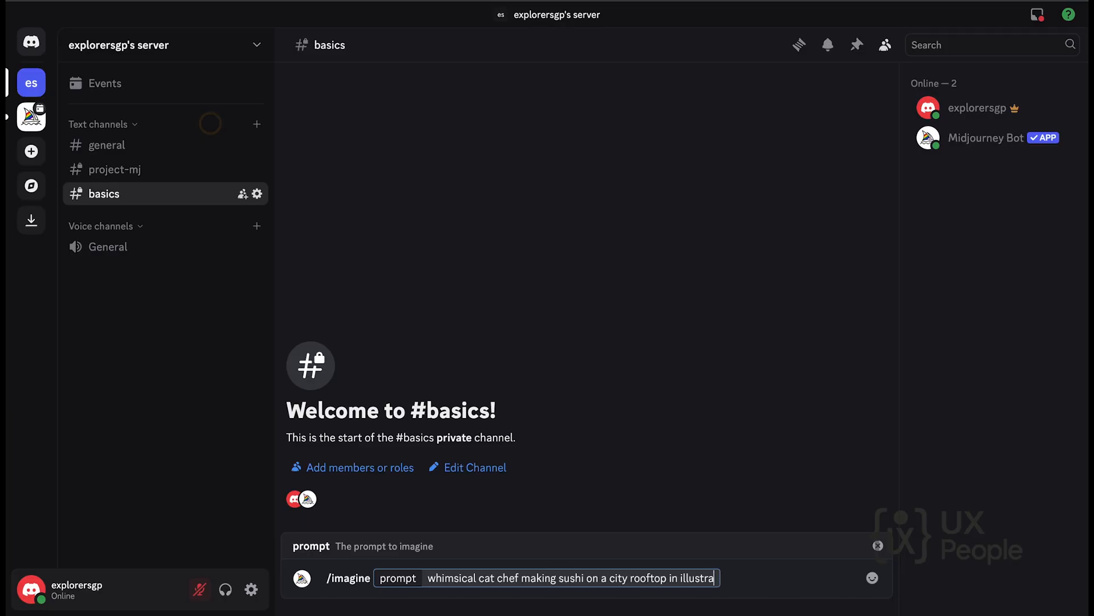
{"action": "type", "text": "tion inn"}
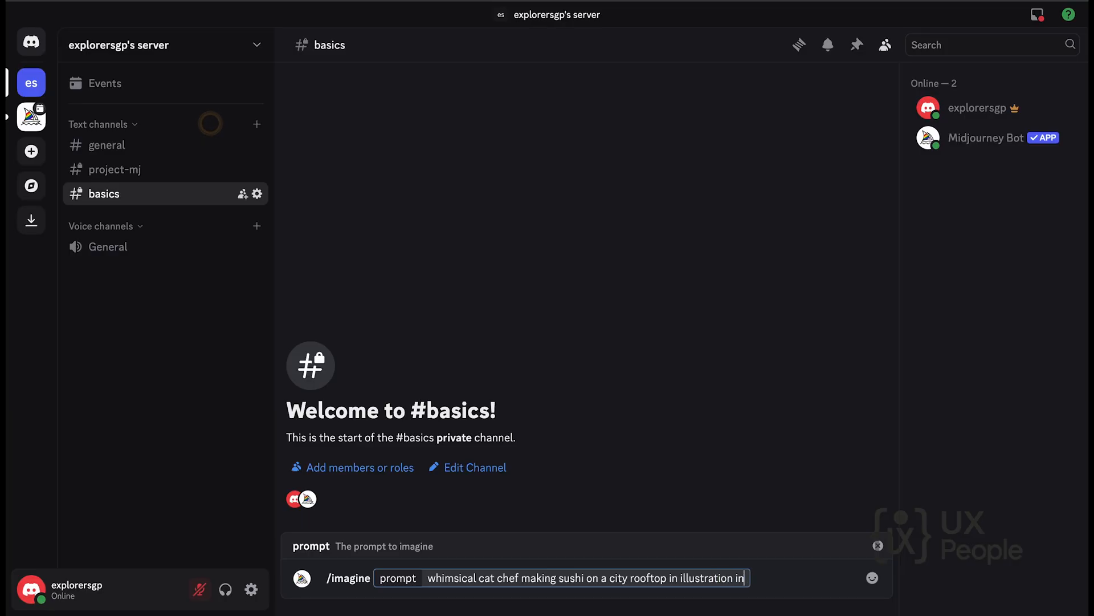
Add "in illustration and with ambient sunset lighting in vibrant pastel colors in playful mood in closeup composition" to the prompt and submit it.
{"action": "key", "text": "BackSpace"}
{"action": "key", "text": "BackSpace"}
{"action": "key", "text": "BackSpace"}
{"action": "type", "text": "and with ambient"}
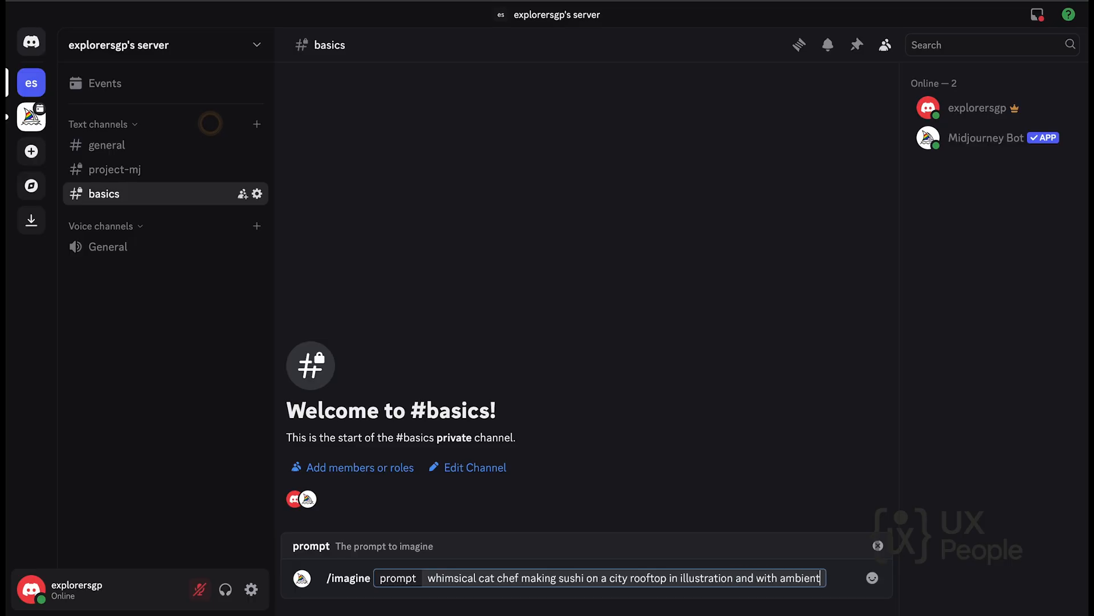
{"action": "type", "text": " sunset lighting"}
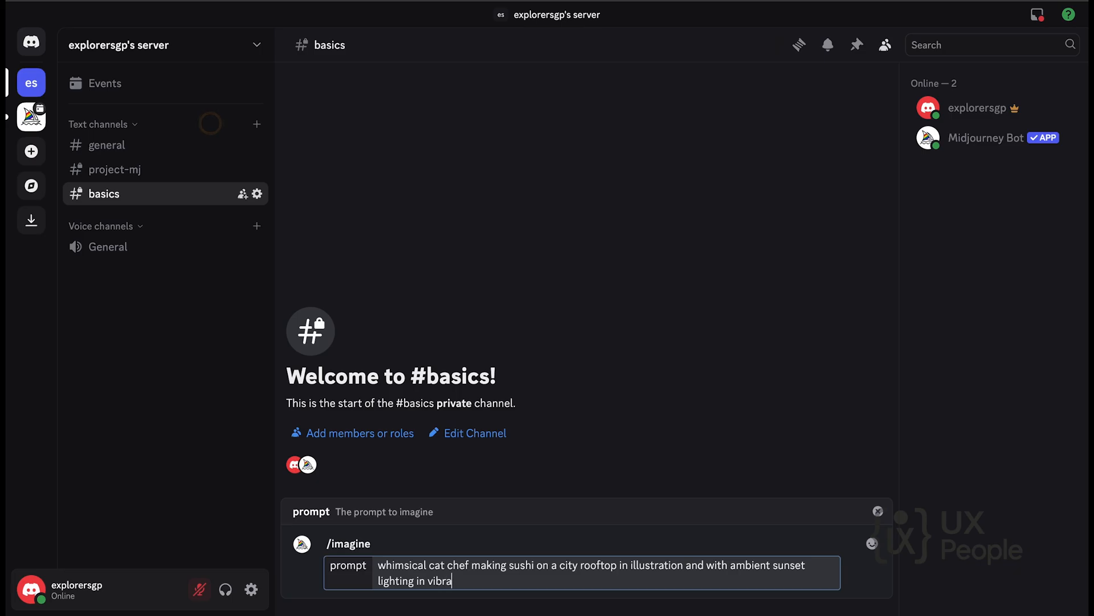
{"action": "type", "text": "in vibrant pa"}
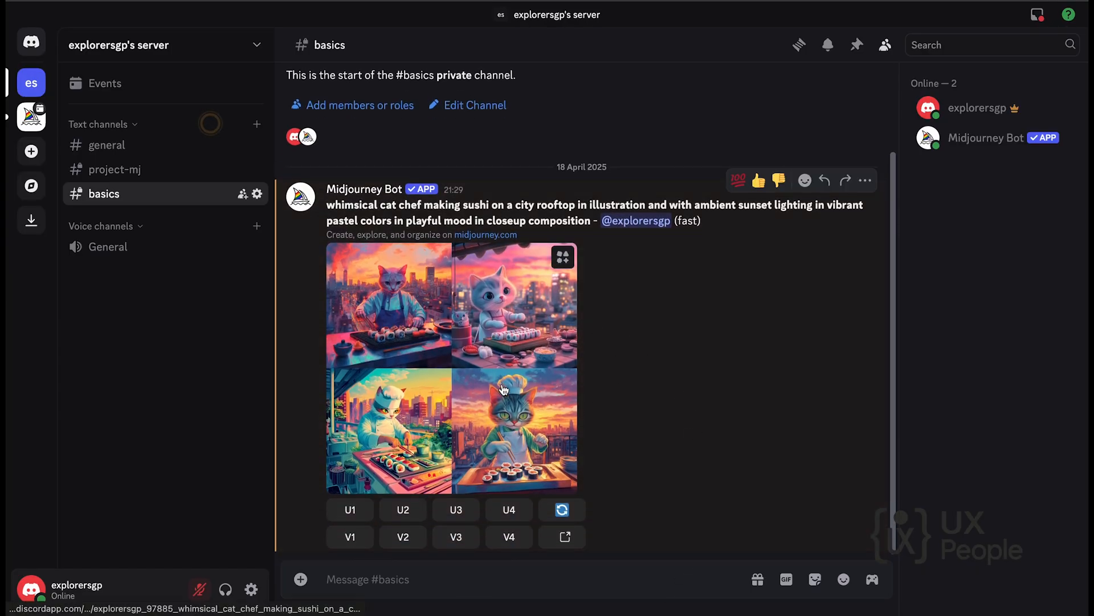
View the generated cat chef grid enlarged, then upscale its second image.
{"action": "left_click", "coordinate": [501, 388]}
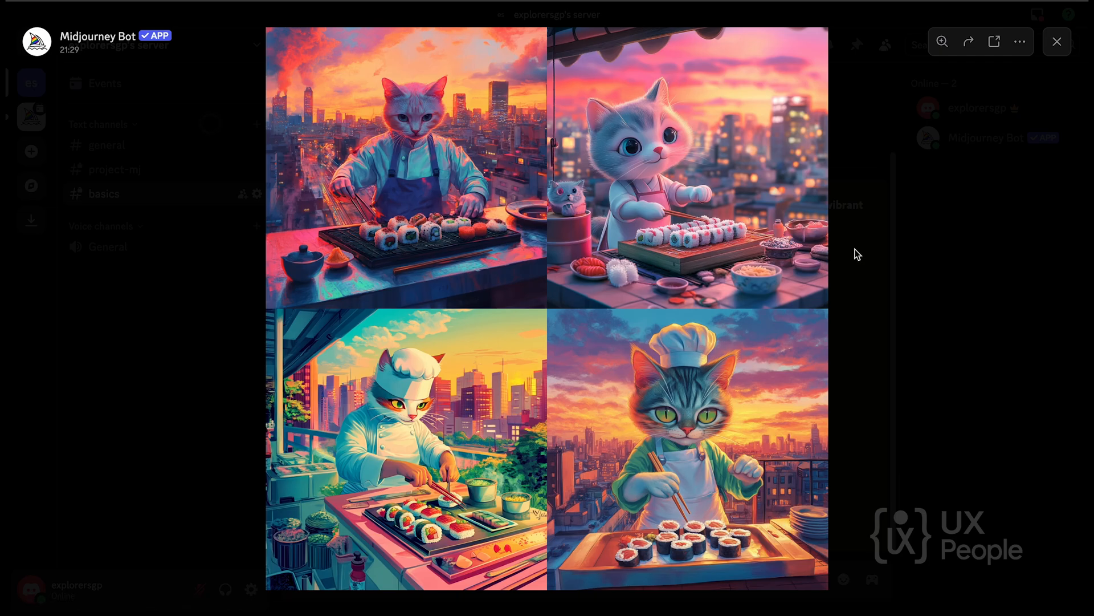
{"action": "left_click", "coordinate": [884, 243]}
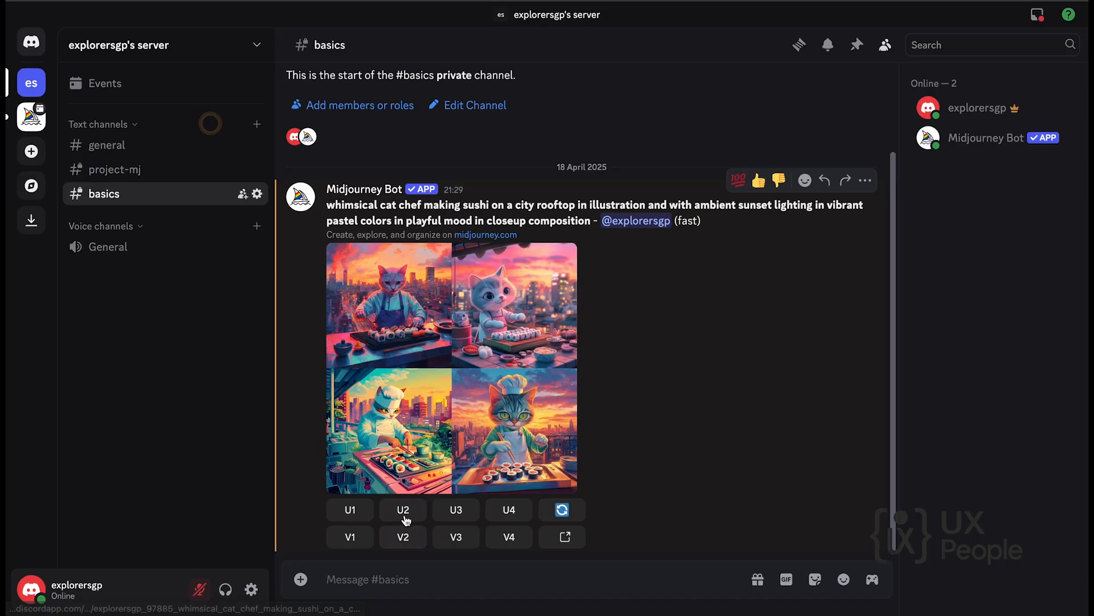
{"action": "left_click", "coordinate": [403, 512]}
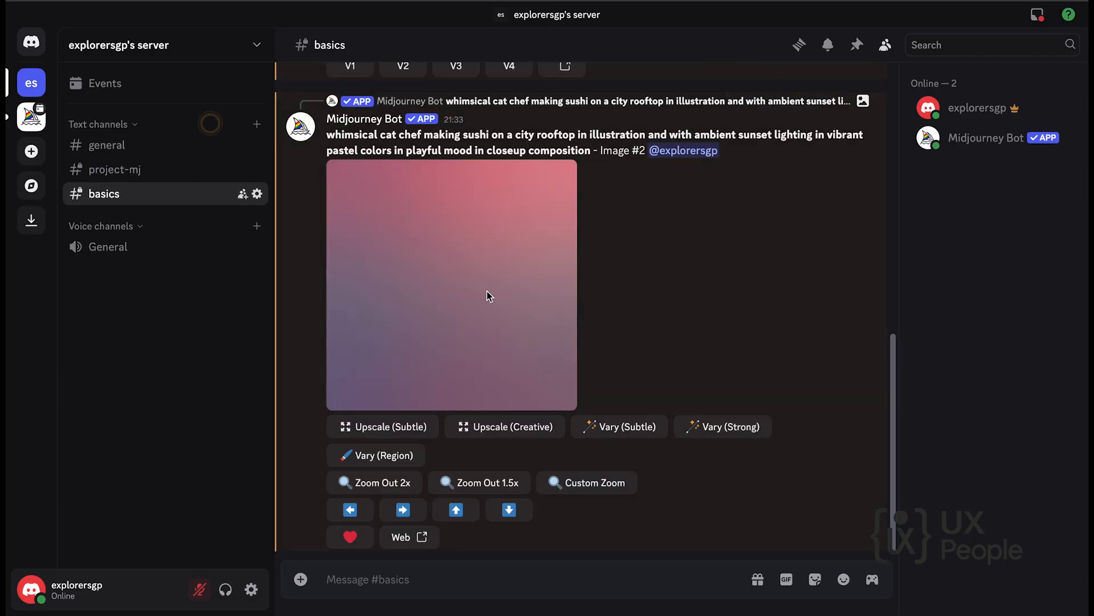
Generate variations of the second image from the original cat chef grid.
{"action": "scroll", "coordinate": [486, 290], "scroll_direction": "up", "scroll_amount": 5}
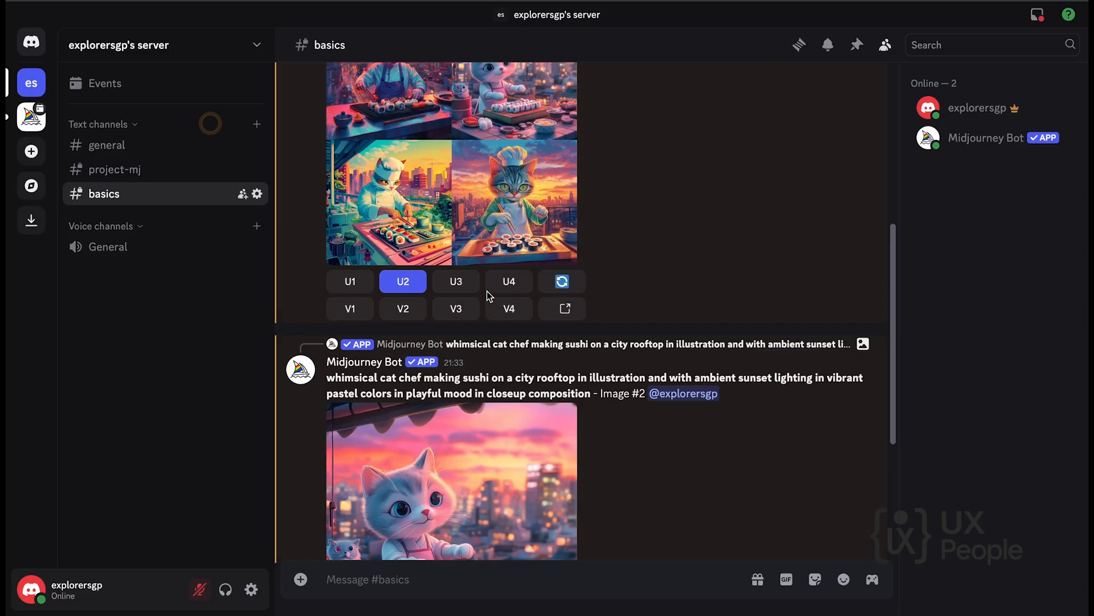
{"action": "scroll", "coordinate": [487, 291], "scroll_direction": "up", "scroll_amount": 1}
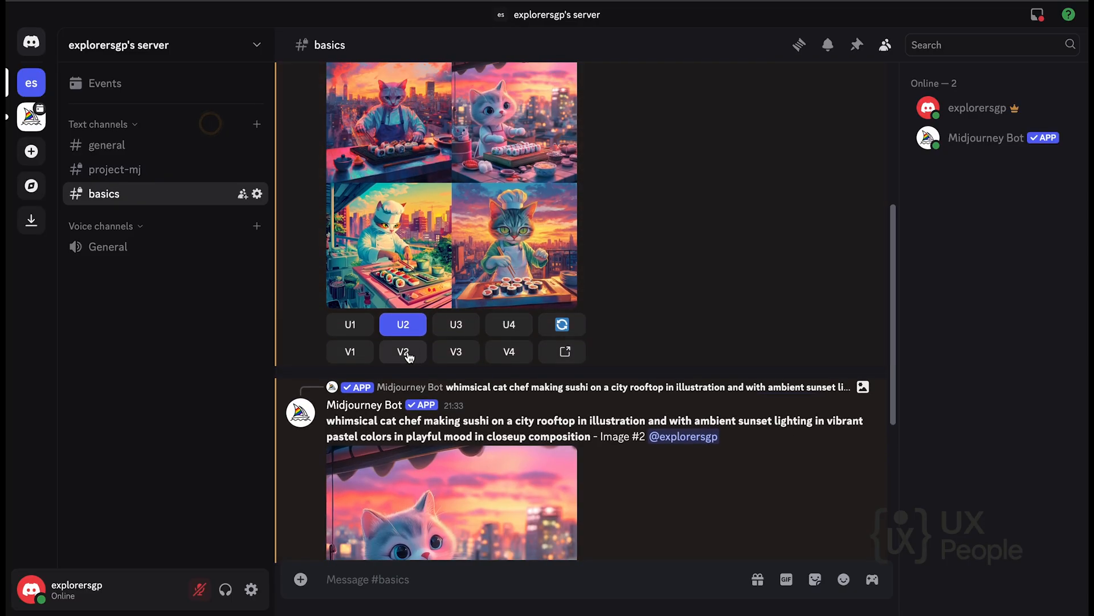
{"action": "scroll", "coordinate": [408, 356], "scroll_direction": "up", "scroll_amount": 1}
{"action": "left_click", "coordinate": [403, 417]}
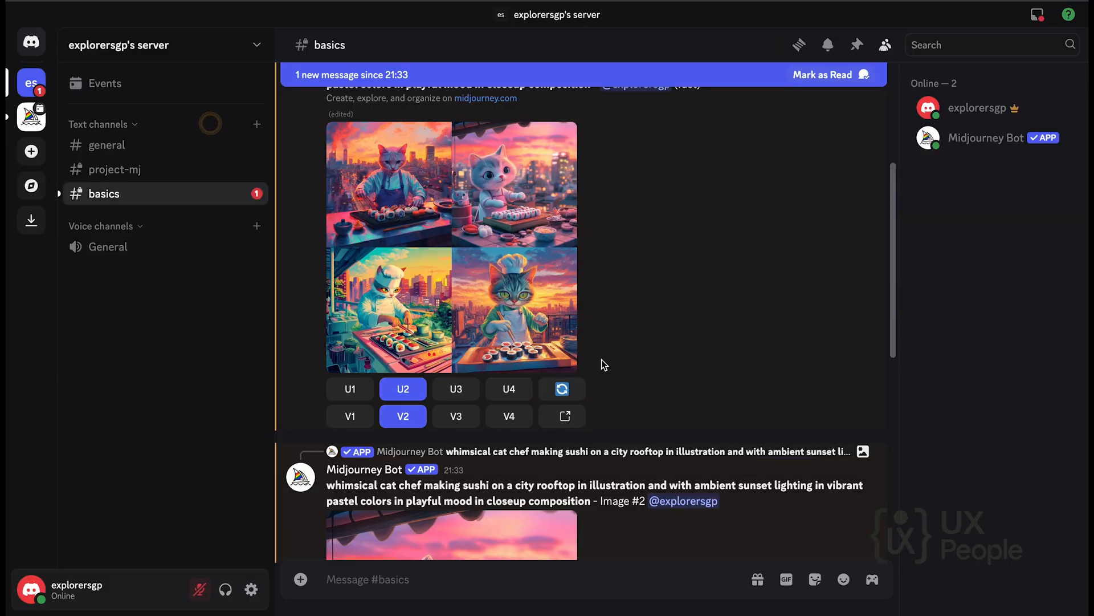
Examine the upscaled second image and the grid of its variations in the enlarged view.
{"action": "scroll", "coordinate": [602, 361], "scroll_direction": "down", "scroll_amount": 8}
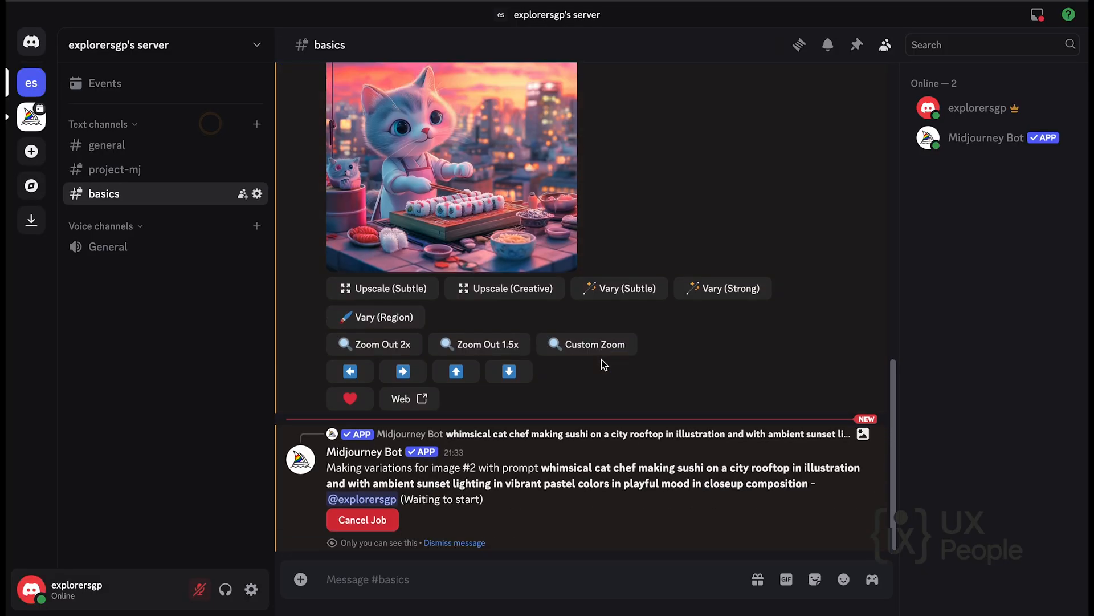
{"action": "scroll", "coordinate": [601, 359], "scroll_direction": "up", "scroll_amount": 4}
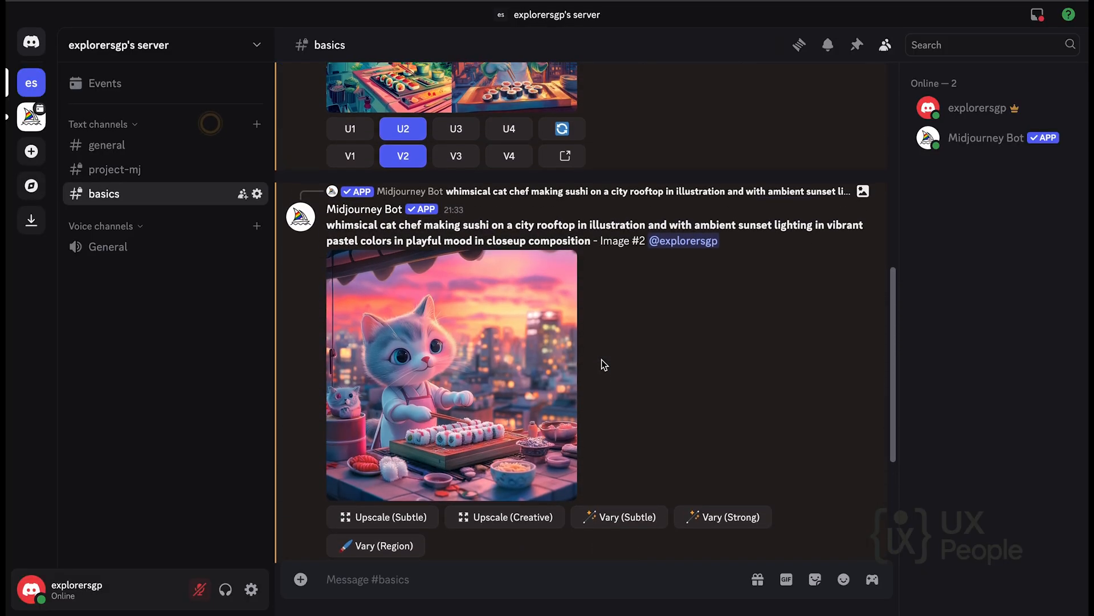
{"action": "left_click", "coordinate": [434, 354]}
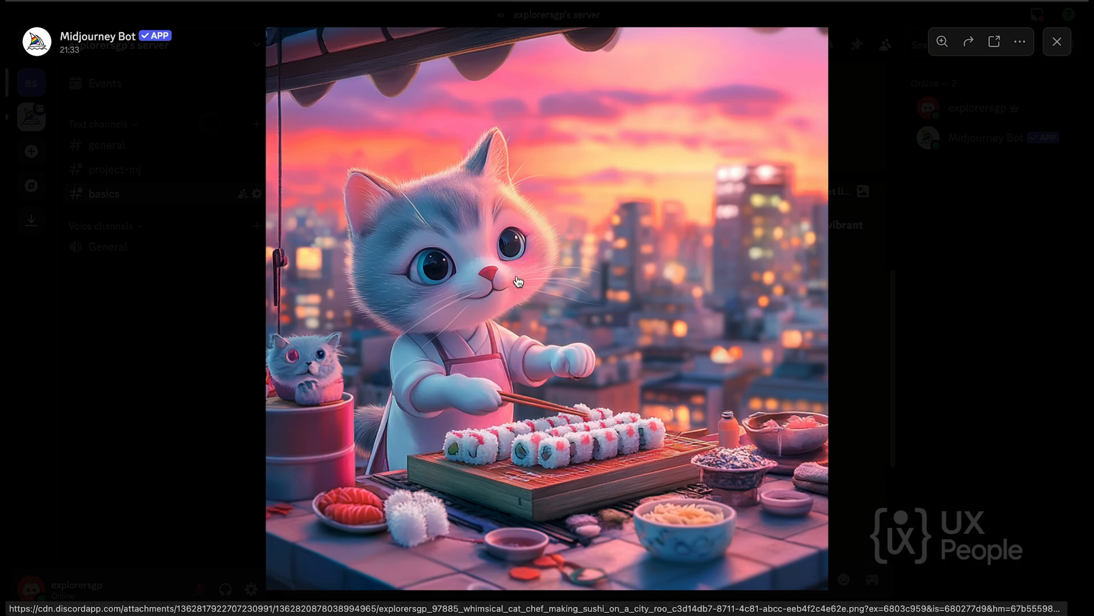
{"action": "left_click", "coordinate": [890, 317]}
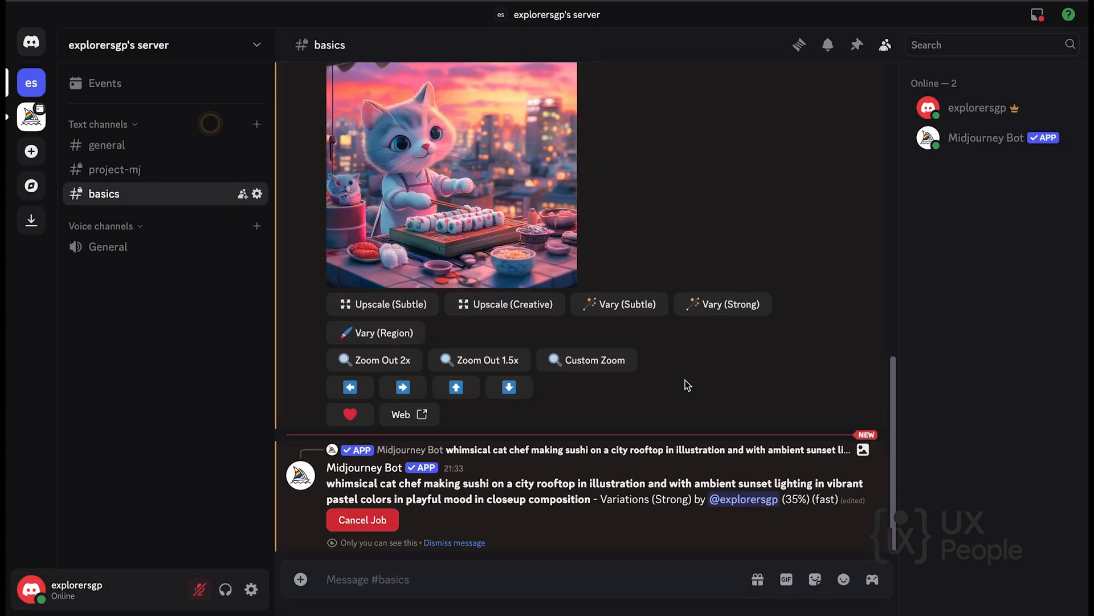
{"action": "scroll", "coordinate": [597, 264], "scroll_direction": "up", "scroll_amount": 3}
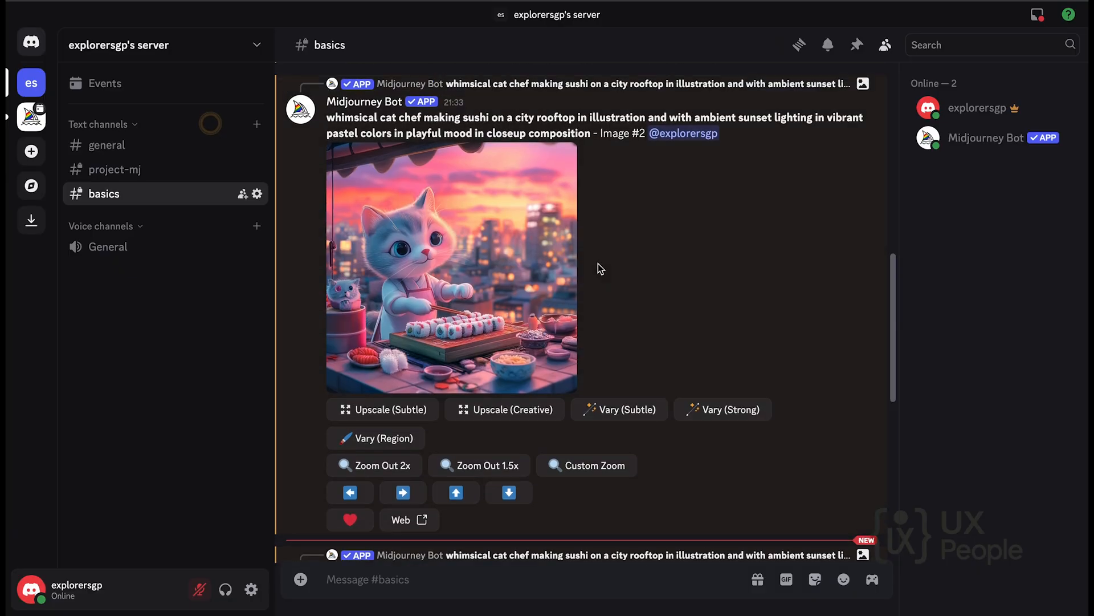
{"action": "scroll", "coordinate": [597, 263], "scroll_direction": "down", "scroll_amount": 5}
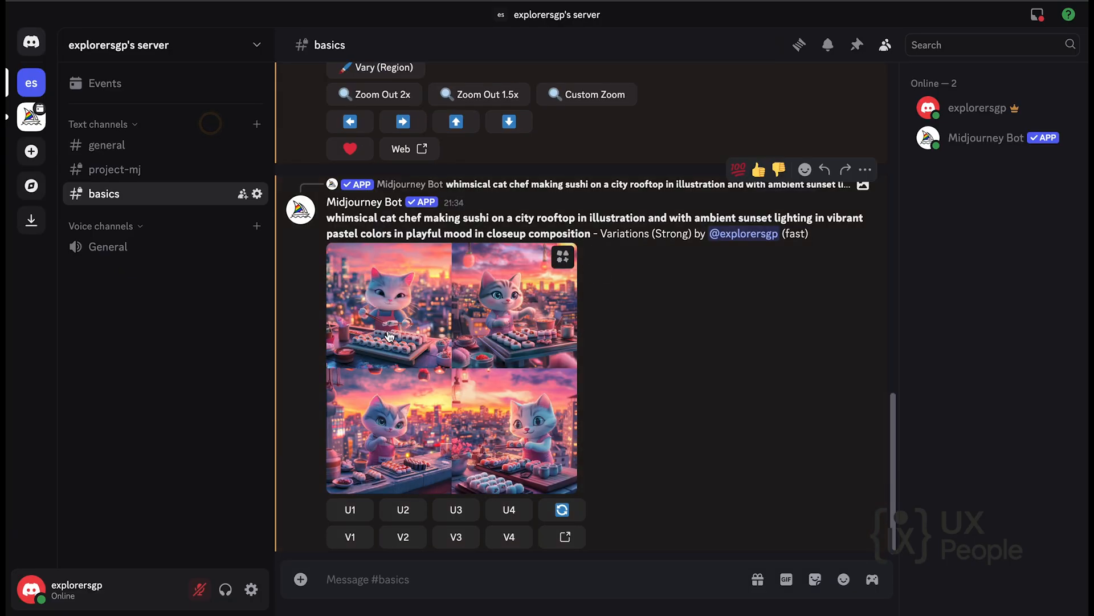
{"action": "left_click", "coordinate": [411, 303]}
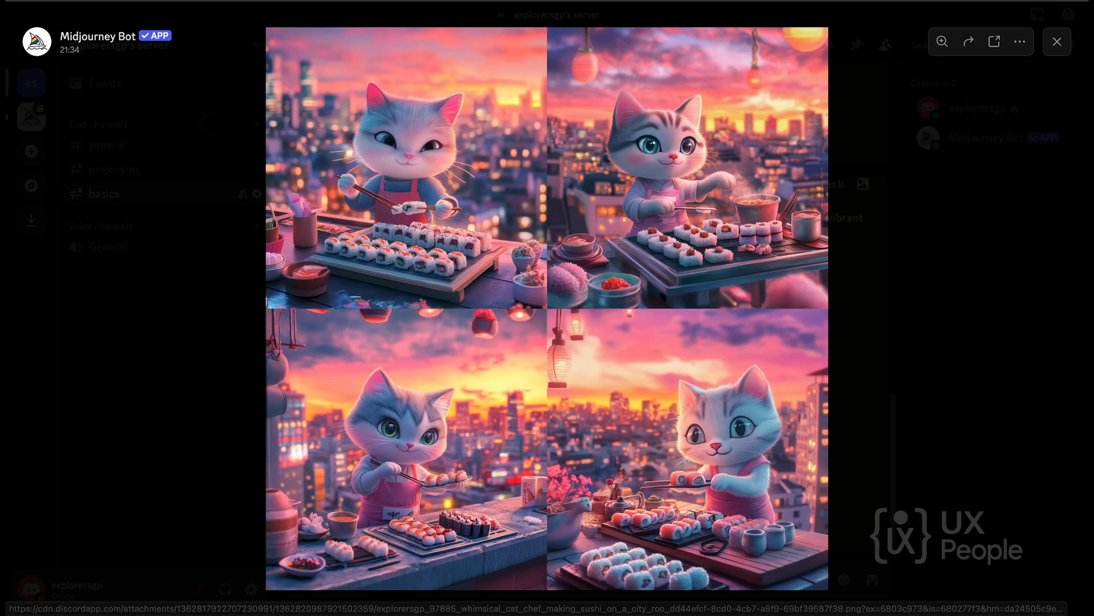
{"action": "left_click", "coordinate": [584, 593]}
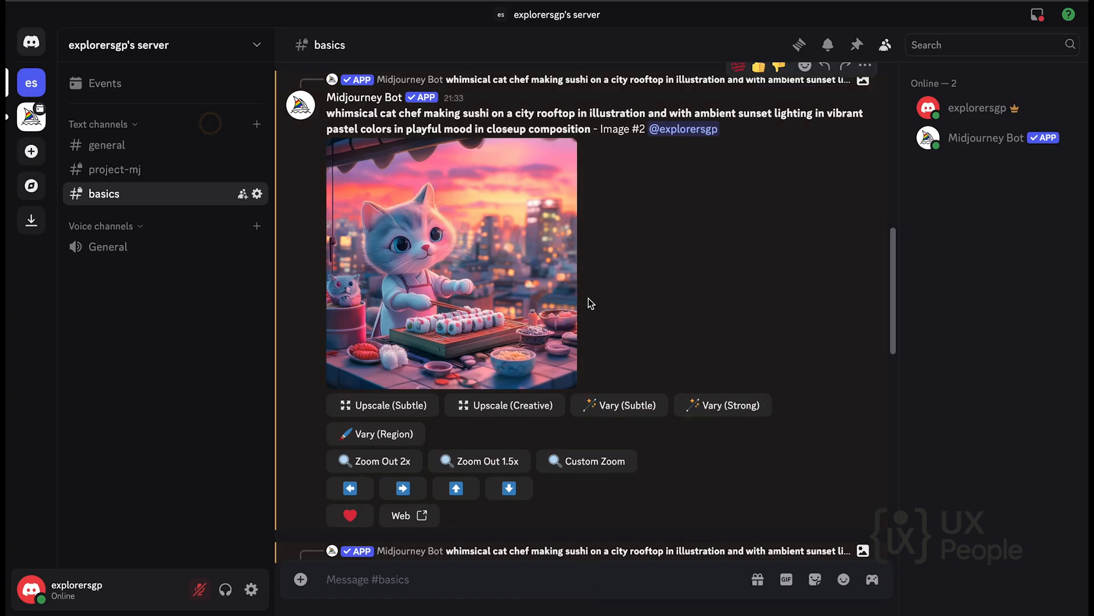
Run a creative upscale and a strong variation on the upscaled second image.
{"action": "scroll", "coordinate": [588, 299], "scroll_direction": "up", "scroll_amount": 6}
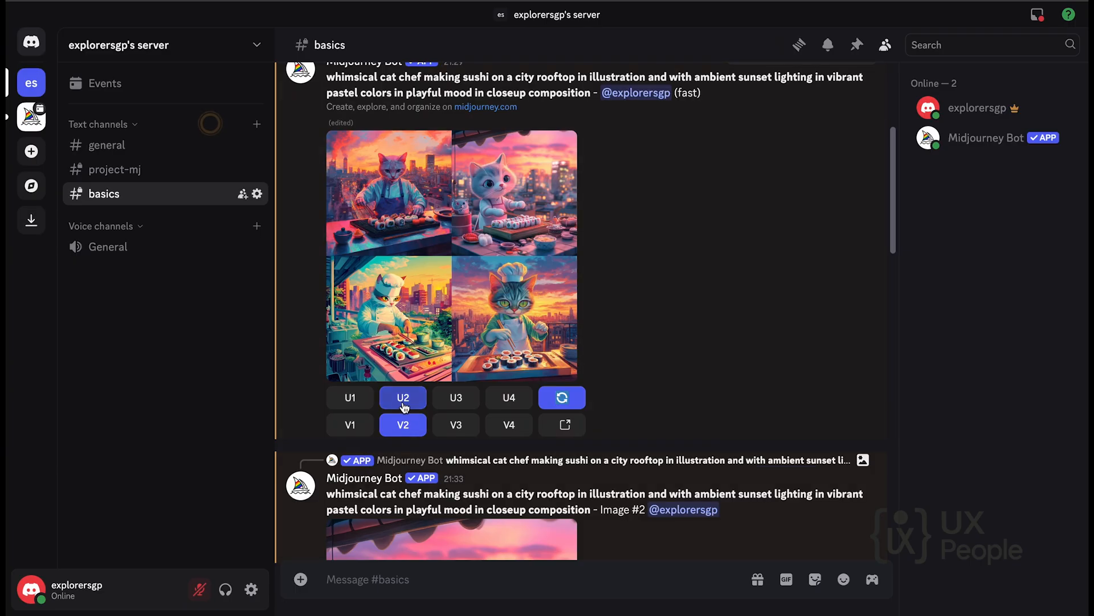
{"action": "scroll", "coordinate": [471, 477], "scroll_direction": "down", "scroll_amount": 6}
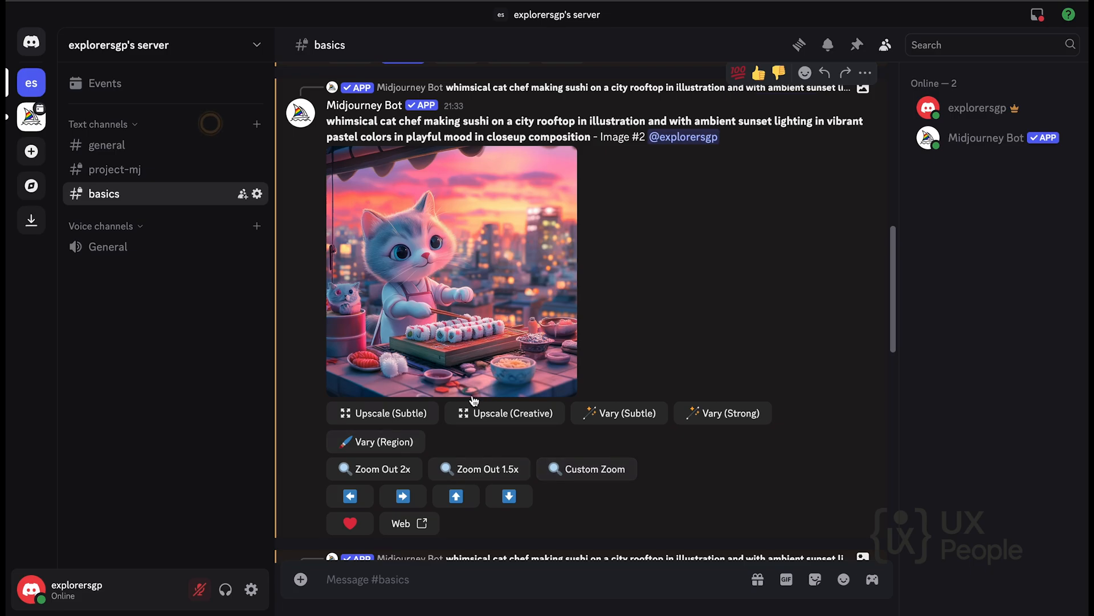
{"action": "left_click", "coordinate": [509, 415]}
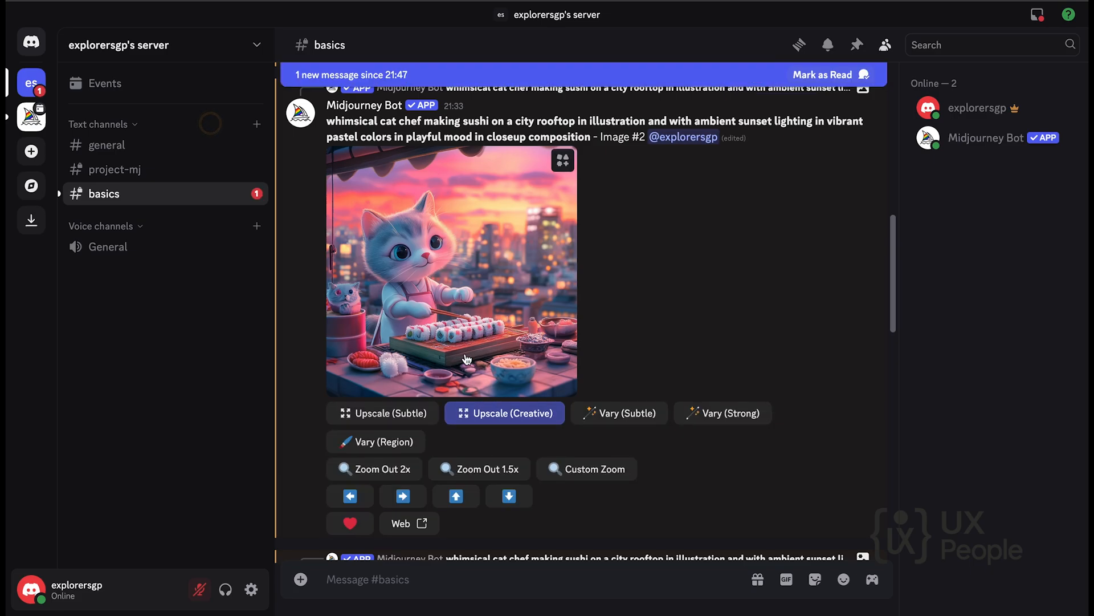
{"action": "left_click", "coordinate": [722, 420]}
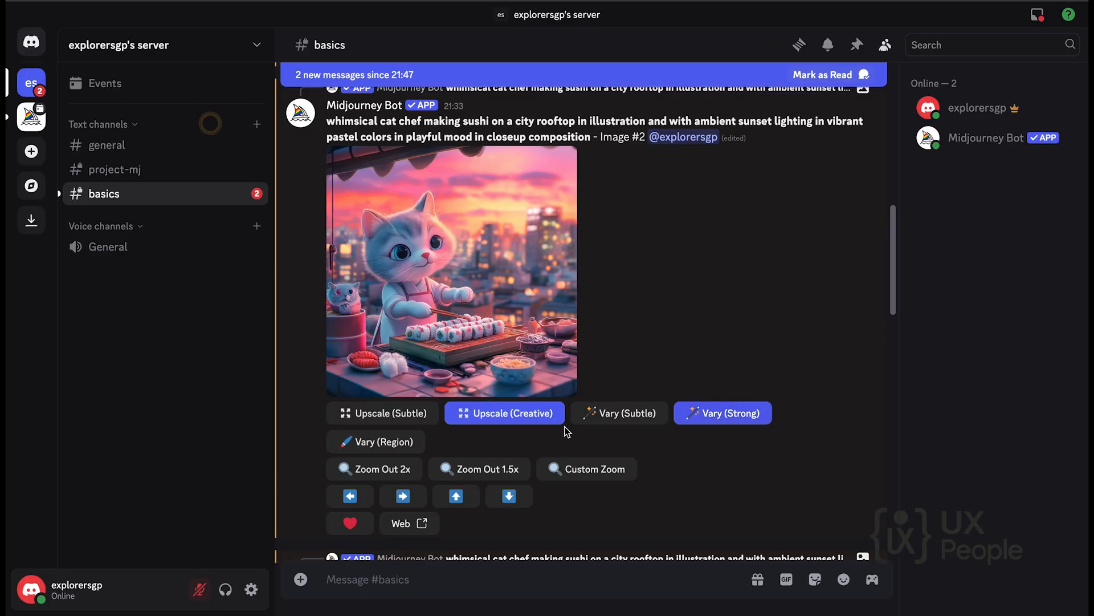
Open the region variation editor for the upscaled second image and lasso the whole small cat sitting on the barrel.
{"action": "left_click", "coordinate": [383, 443]}
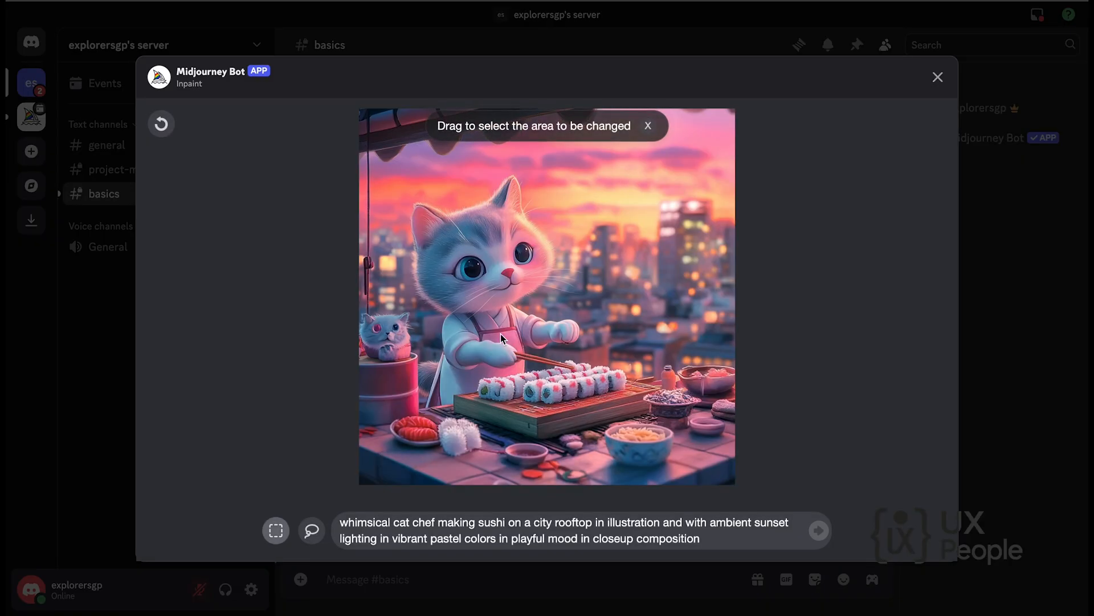
{"action": "left_click", "coordinate": [320, 532]}
{"action": "mouse_move", "coordinate": [386, 329]}
{"action": "left_mouse_down"}
{"action": "mouse_move", "coordinate": [376, 311]}
{"action": "mouse_move", "coordinate": [360, 331]}
{"action": "mouse_move", "coordinate": [379, 351]}
{"action": "mouse_move", "coordinate": [404, 334]}
{"action": "mouse_move", "coordinate": [396, 322]}
{"action": "mouse_move", "coordinate": [374, 332]}
{"action": "left_mouse_up"}
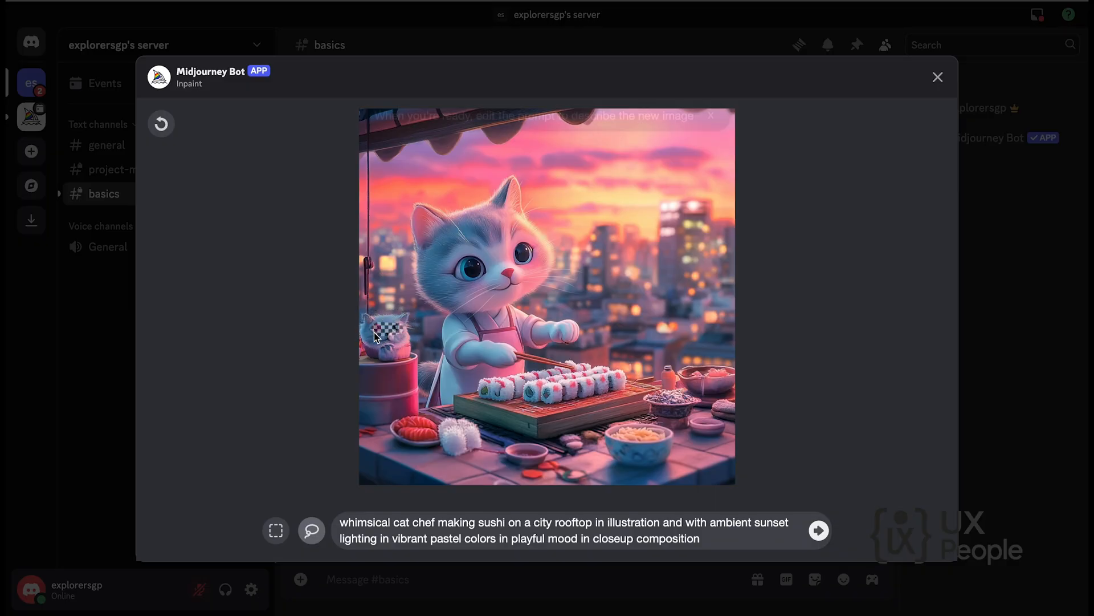
{"action": "triple_click", "coordinate": [732, 539]}
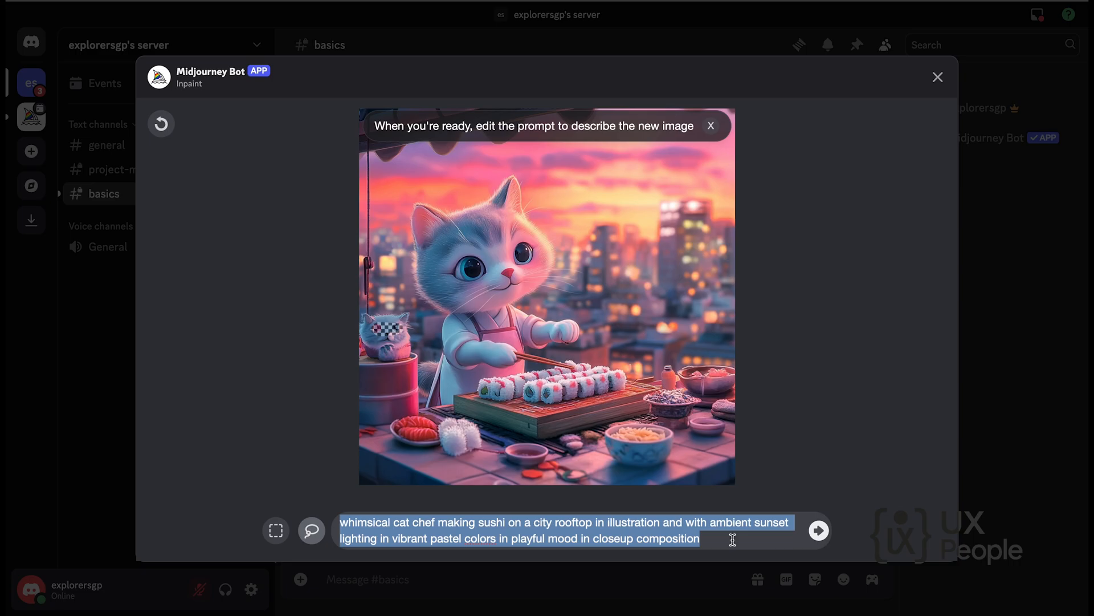
{"action": "left_click", "coordinate": [733, 539]}
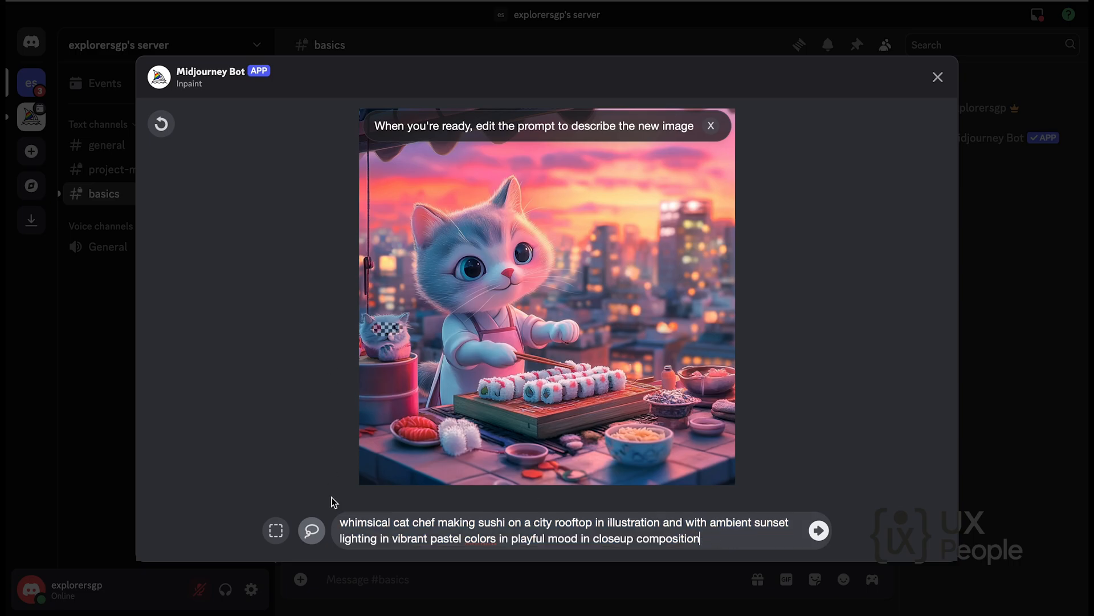
{"action": "mouse_move", "coordinate": [375, 325]}
{"action": "left_mouse_down"}
{"action": "mouse_move", "coordinate": [368, 316]}
{"action": "mouse_move", "coordinate": [370, 354]}
{"action": "mouse_move", "coordinate": [410, 350]}
{"action": "mouse_move", "coordinate": [366, 310]}
{"action": "mouse_move", "coordinate": [354, 334]}
{"action": "mouse_move", "coordinate": [366, 360]}
{"action": "mouse_move", "coordinate": [399, 364]}
{"action": "mouse_move", "coordinate": [415, 337]}
{"action": "mouse_move", "coordinate": [383, 302]}
{"action": "mouse_move", "coordinate": [357, 324]}
{"action": "mouse_move", "coordinate": [362, 362]}
{"action": "mouse_move", "coordinate": [392, 374]}
{"action": "mouse_move", "coordinate": [413, 365]}
{"action": "mouse_move", "coordinate": [423, 342]}
{"action": "mouse_move", "coordinate": [428, 351]}
{"action": "left_mouse_up"}
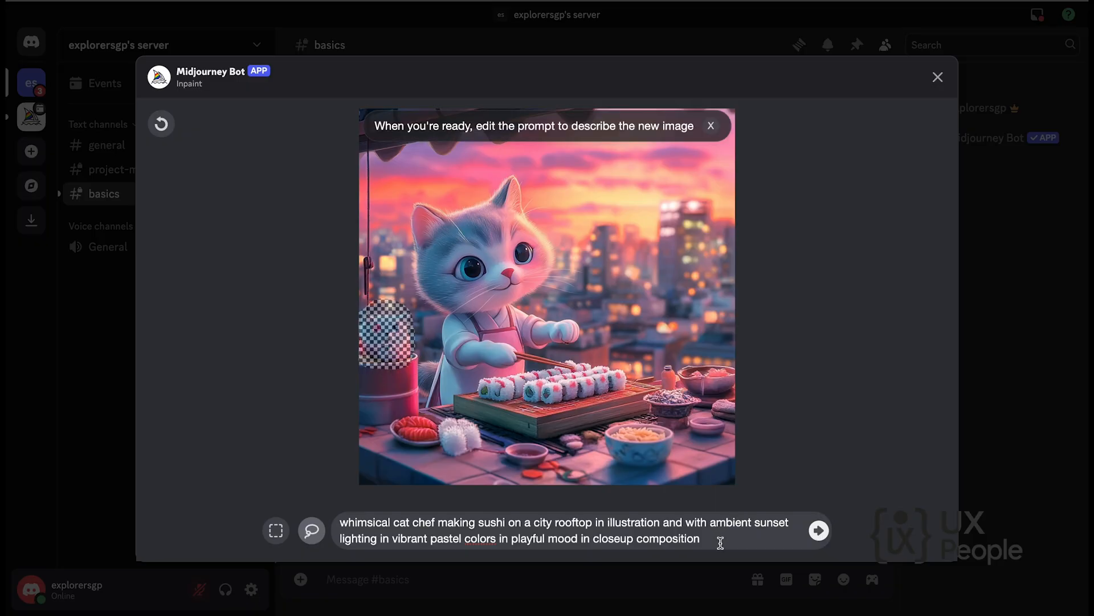
Add ", remove that small cat in the image" to the end of the region prompt and submit the inpaint for the masked small cat.
{"action": "type", "text": ", remove that"}
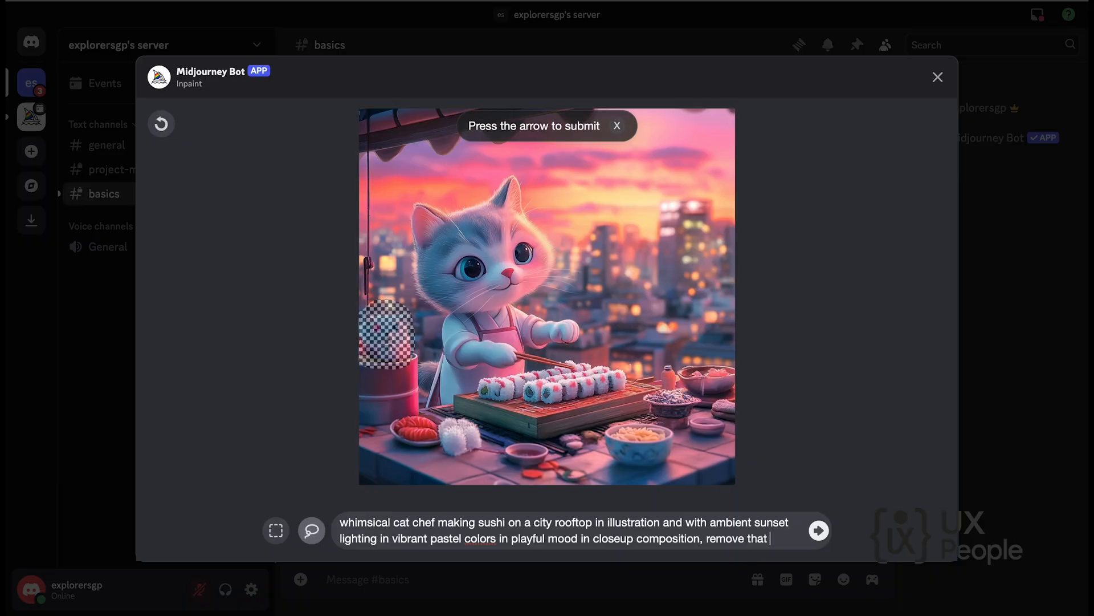
{"action": "type", "text": " small cat in the image."}
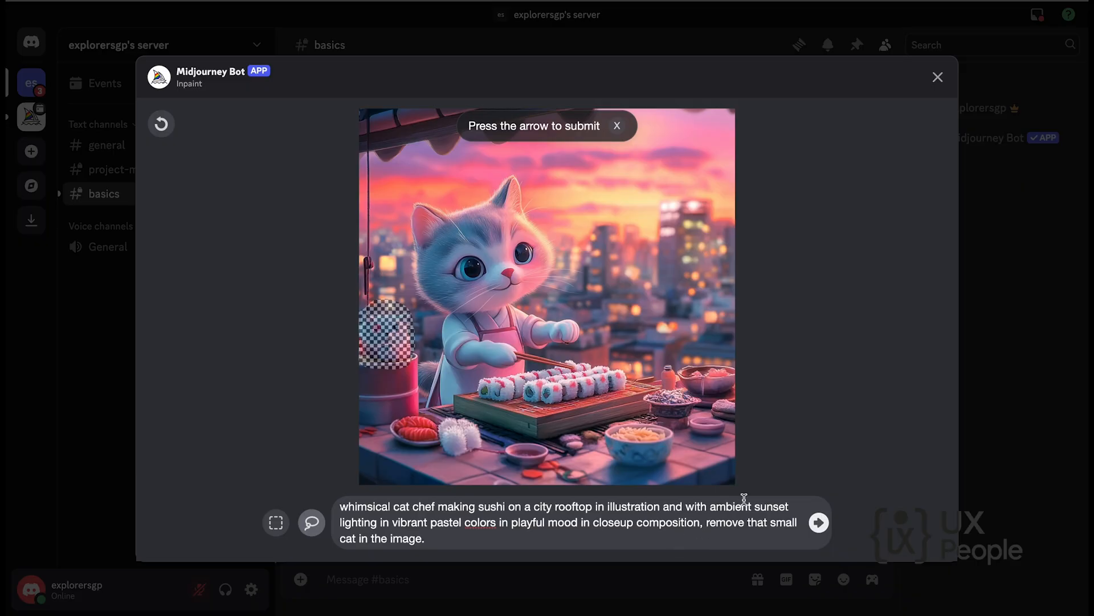
{"action": "left_click", "coordinate": [819, 522]}
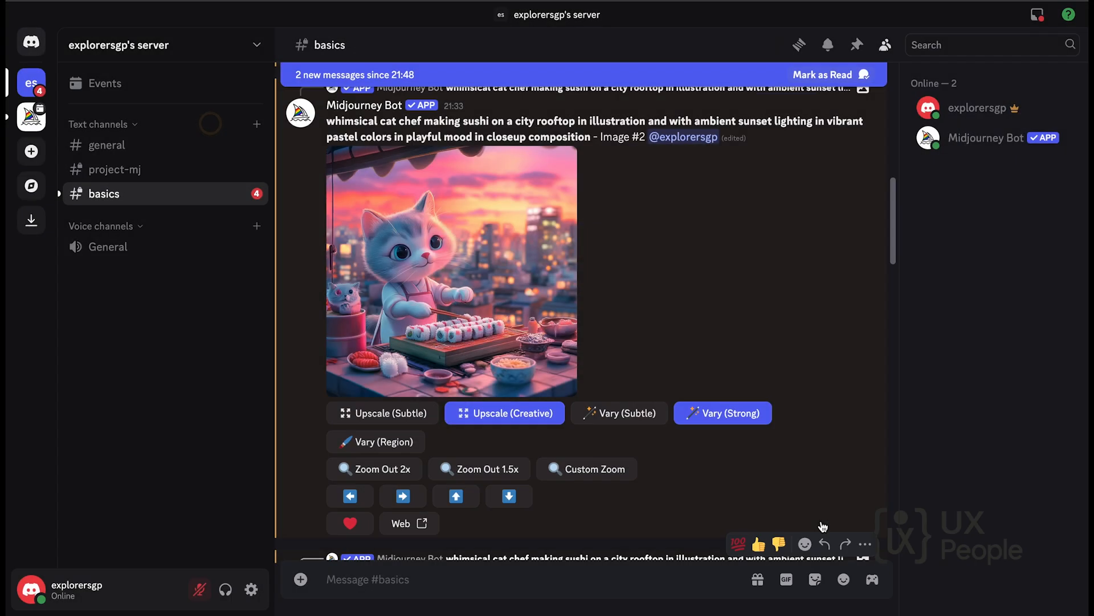
Run a custom zoom out on the upscaled second image with the prompt's zoom parameter set to --zoom 1.7.
{"action": "scroll", "coordinate": [648, 326], "scroll_direction": "down", "scroll_amount": 3}
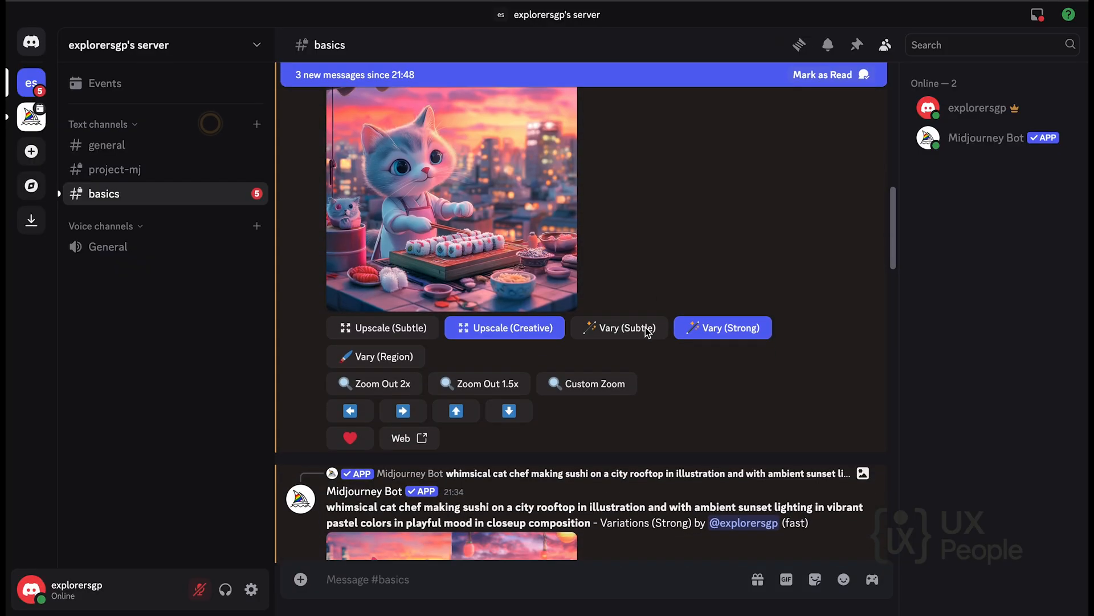
{"action": "left_click", "coordinate": [584, 387]}
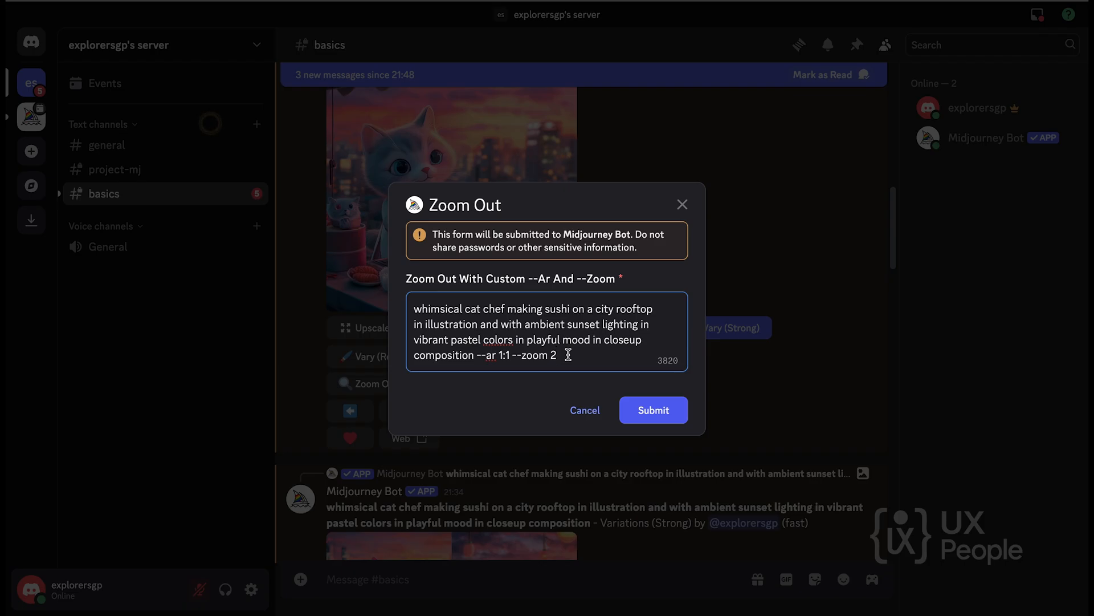
{"action": "key", "text": "BackSpace"}
{"action": "left_click_drag", "start_coordinate": [481, 354], "coordinate": [563, 355]}
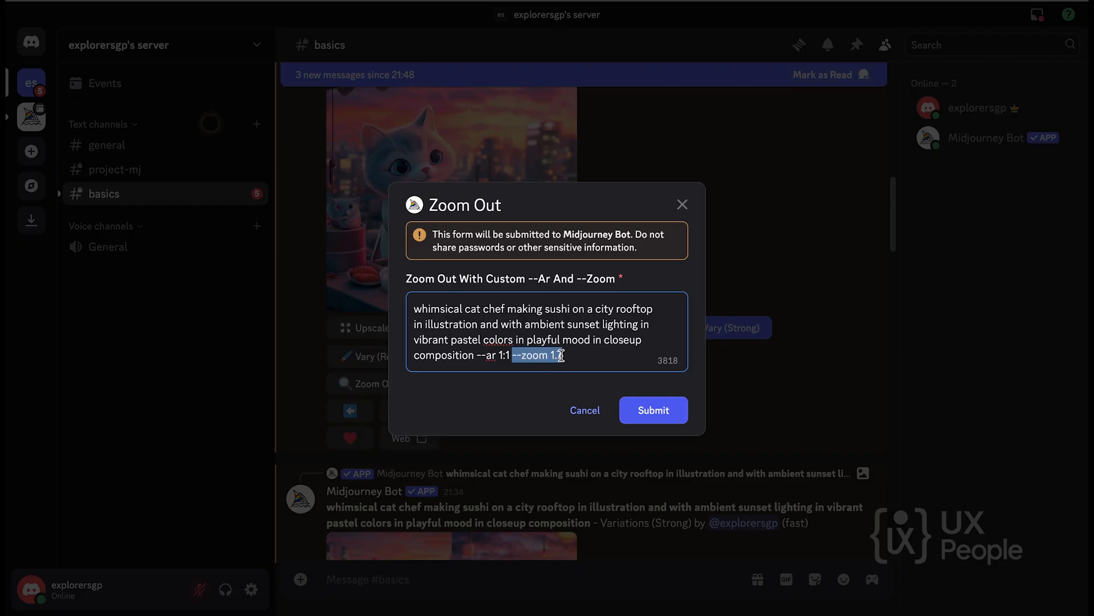
{"action": "left_click", "coordinate": [665, 419]}
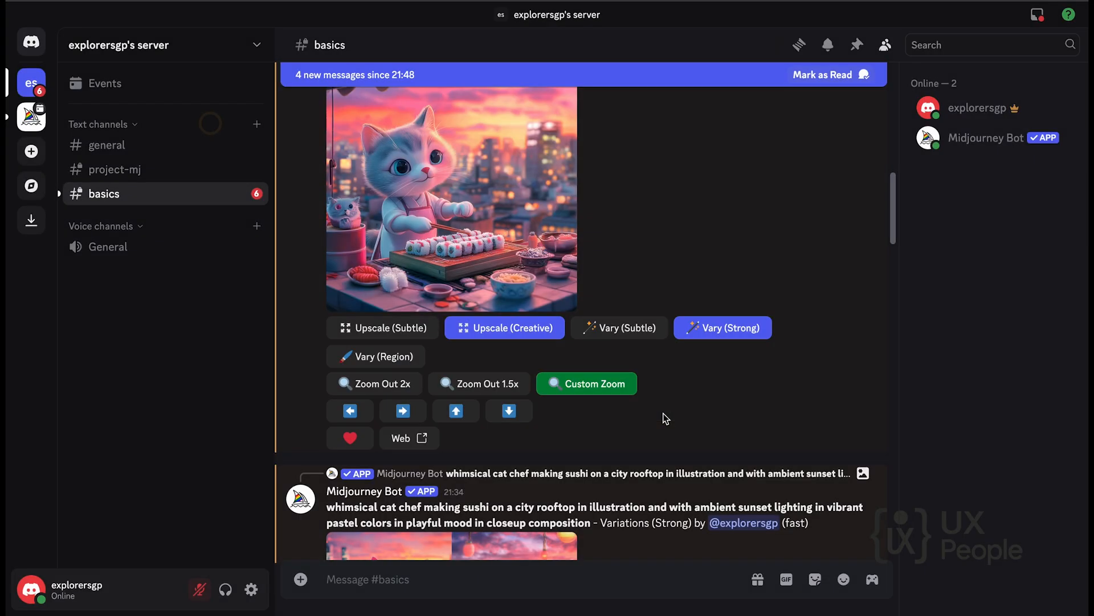
Pan the upscaled second image to the right and rate the image with the heart.
{"action": "left_click", "coordinate": [404, 411]}
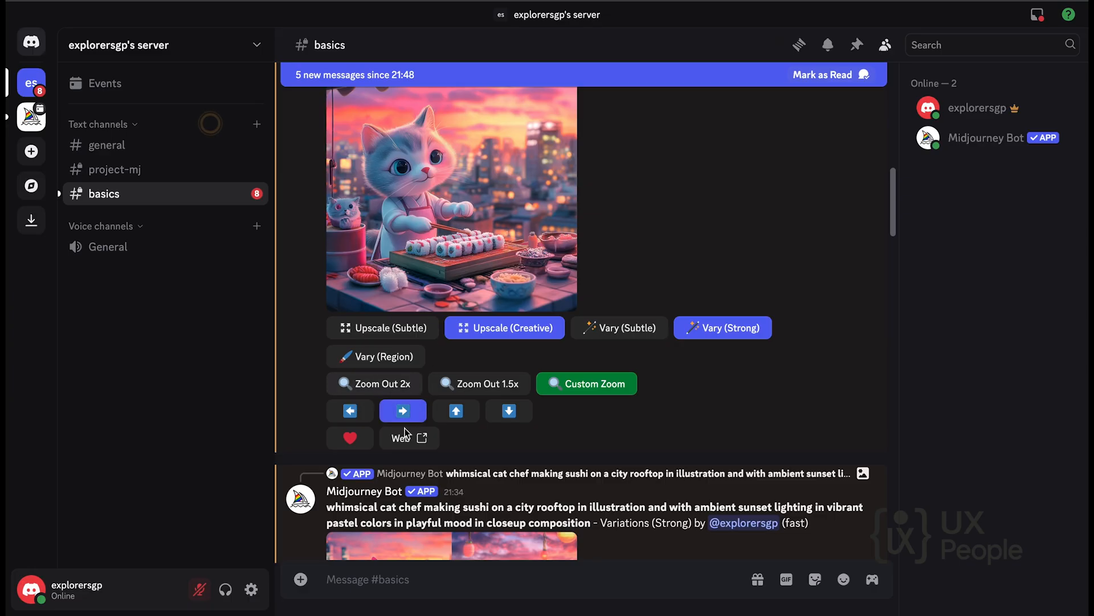
{"action": "scroll", "coordinate": [403, 433], "scroll_direction": "down", "scroll_amount": 2}
{"action": "left_click", "coordinate": [350, 370]}
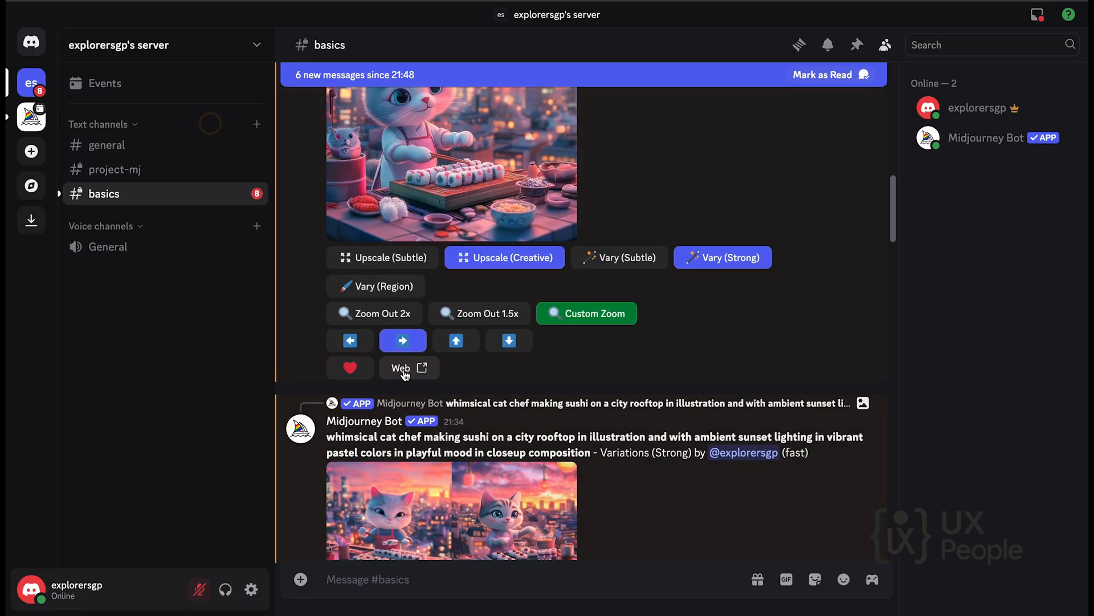
Find the newest Variations (Strong) grid in the channel and examine its four images in the enlarged view.
{"action": "scroll", "coordinate": [534, 411], "scroll_direction": "down", "scroll_amount": 10}
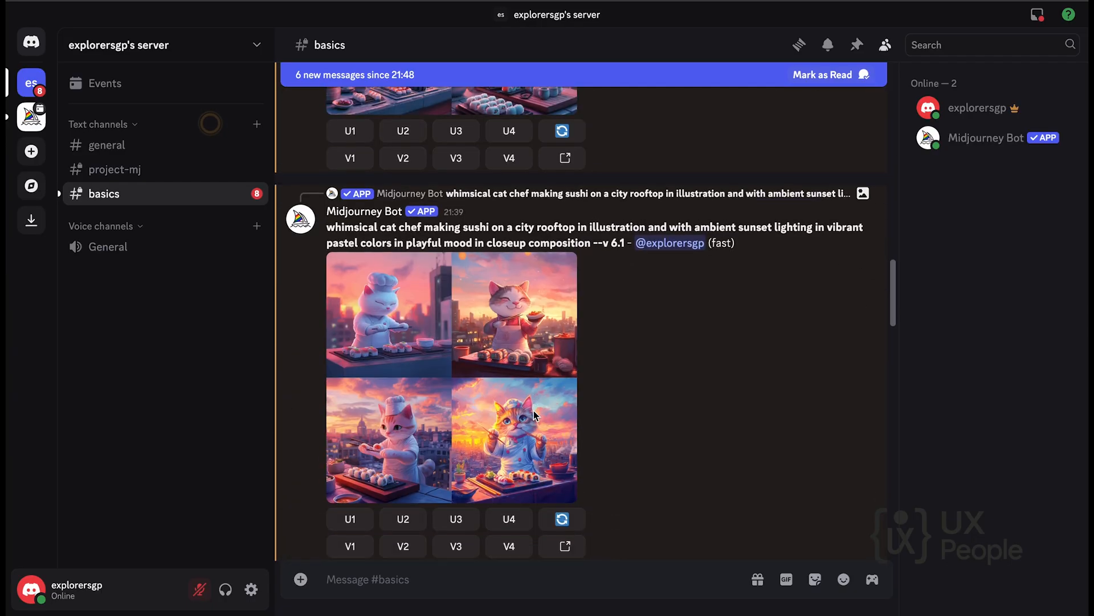
{"action": "scroll", "coordinate": [534, 410], "scroll_direction": "down", "scroll_amount": 5}
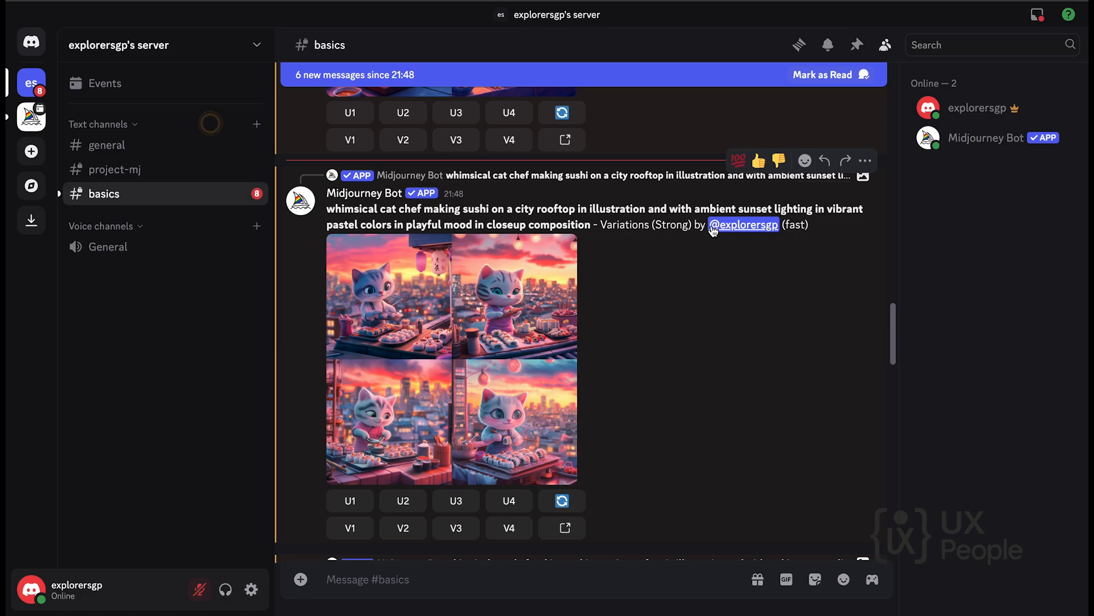
{"action": "scroll", "coordinate": [490, 255], "scroll_direction": "up", "scroll_amount": 5}
{"action": "scroll", "coordinate": [493, 255], "scroll_direction": "up", "scroll_amount": 2}
{"action": "scroll", "coordinate": [493, 250], "scroll_direction": "down", "scroll_amount": 5}
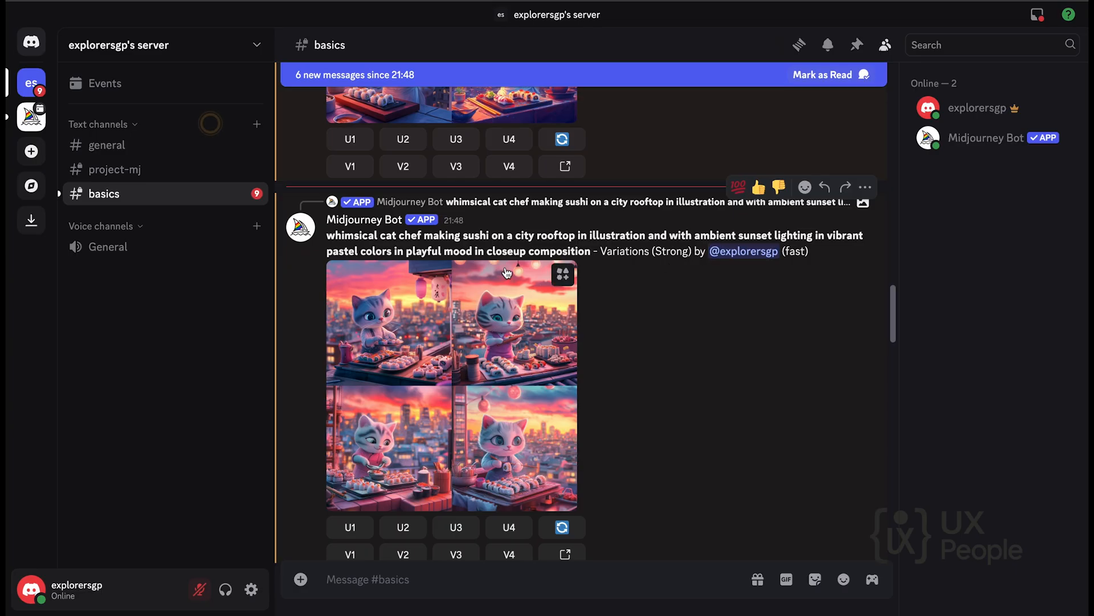
{"action": "left_click", "coordinate": [405, 368]}
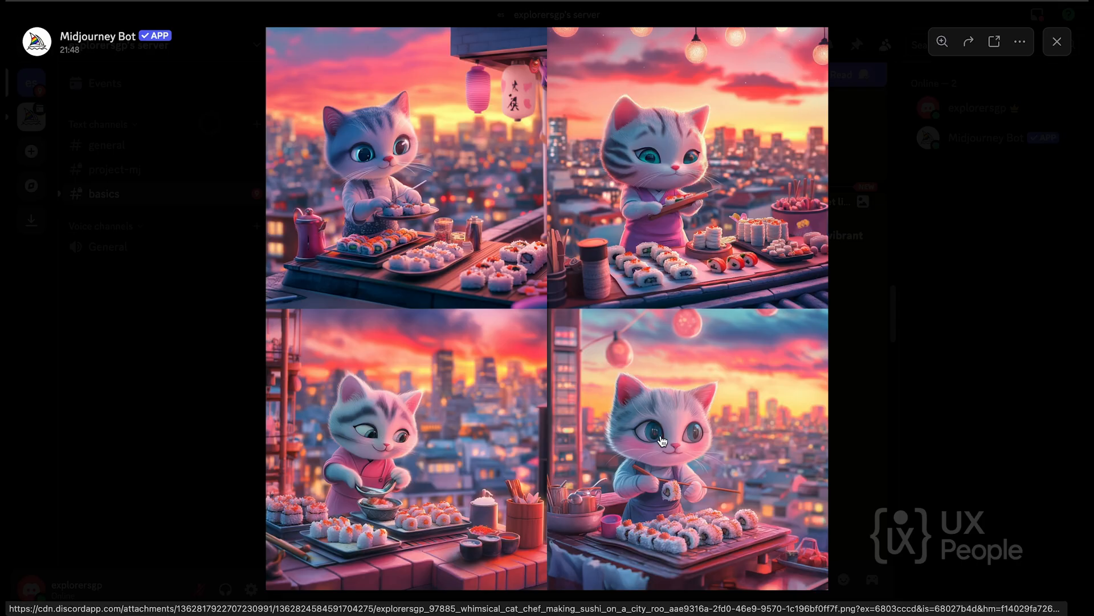
{"action": "left_click", "coordinate": [949, 295]}
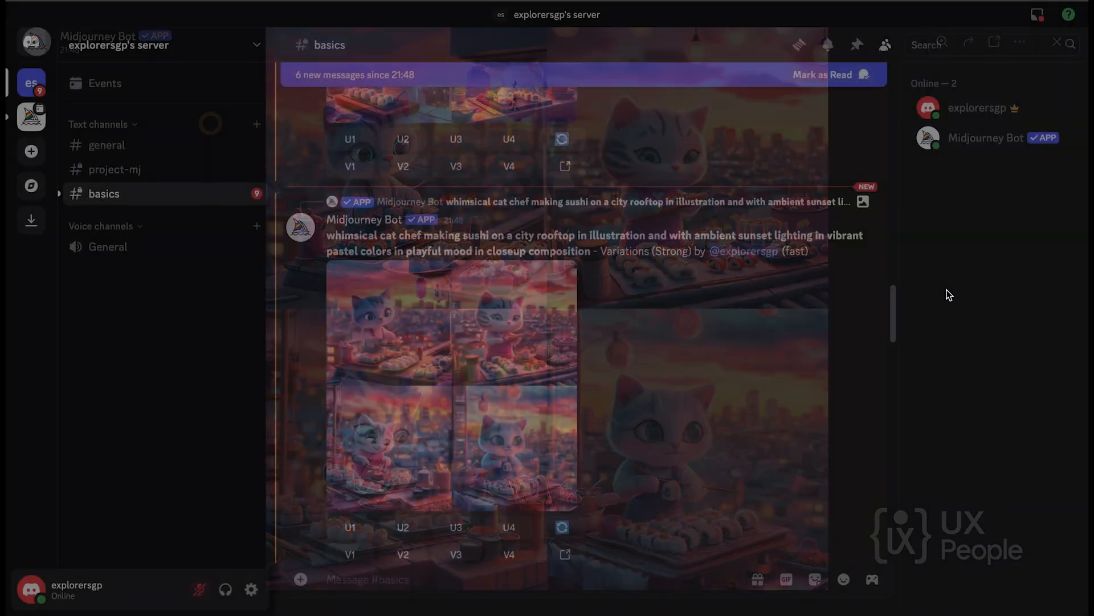
Examine the Upscaled (Creative) version of the cat chef image in the enlarged view.
{"action": "scroll", "coordinate": [706, 416], "scroll_direction": "down", "scroll_amount": 2}
{"action": "scroll", "coordinate": [705, 416], "scroll_direction": "down", "scroll_amount": 3}
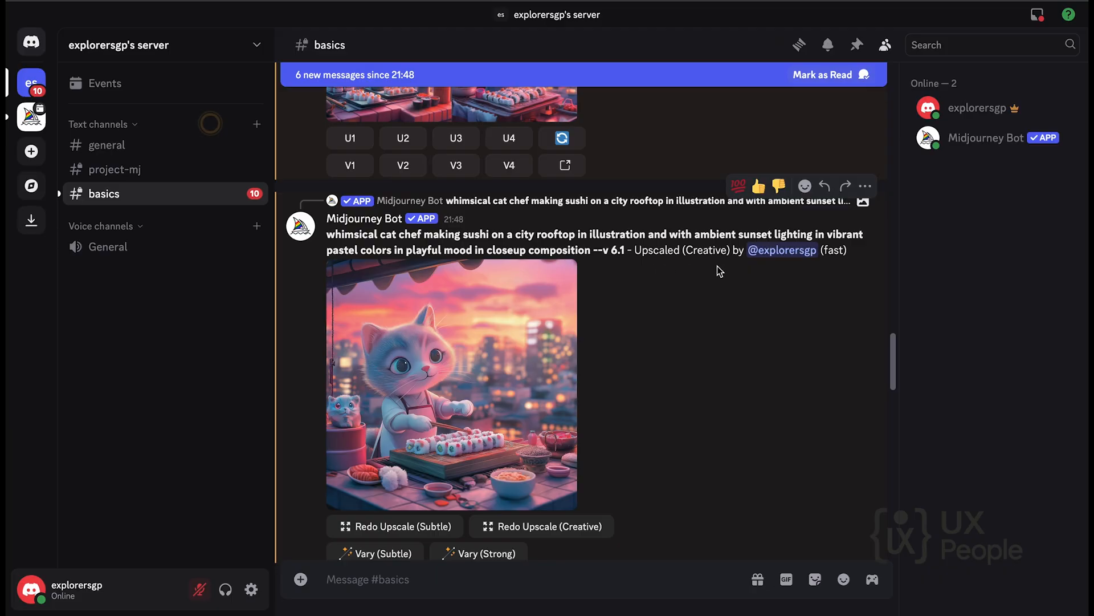
{"action": "left_click", "coordinate": [469, 347]}
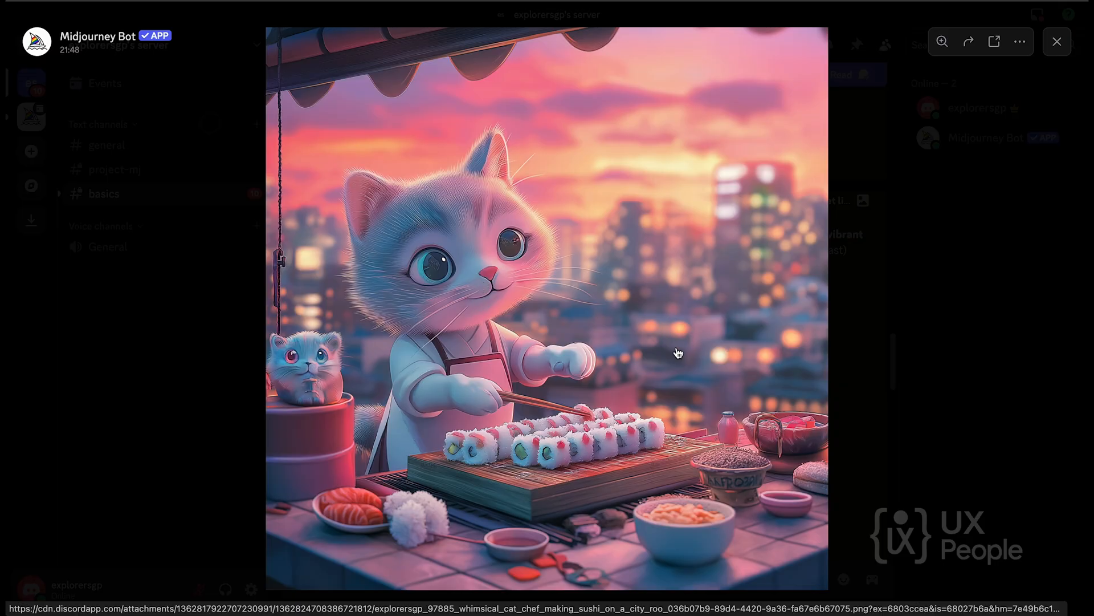
{"action": "left_click", "coordinate": [884, 279]}
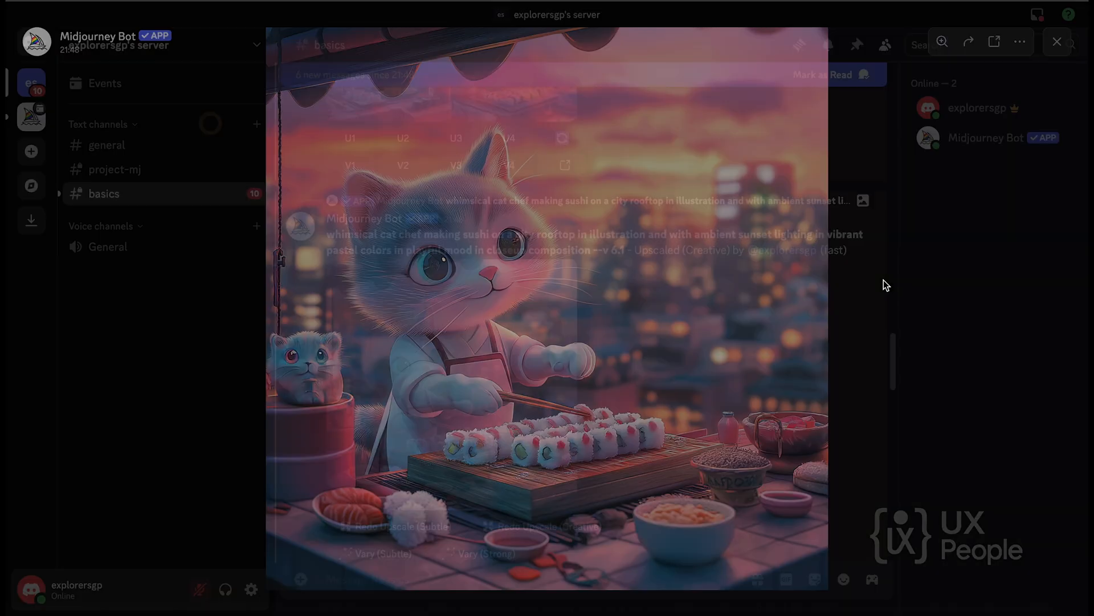
Examine the Variations (Region) grid in the enlarged view to check the area where the small cat was masked.
{"action": "scroll", "coordinate": [733, 420], "scroll_direction": "down", "scroll_amount": 3}
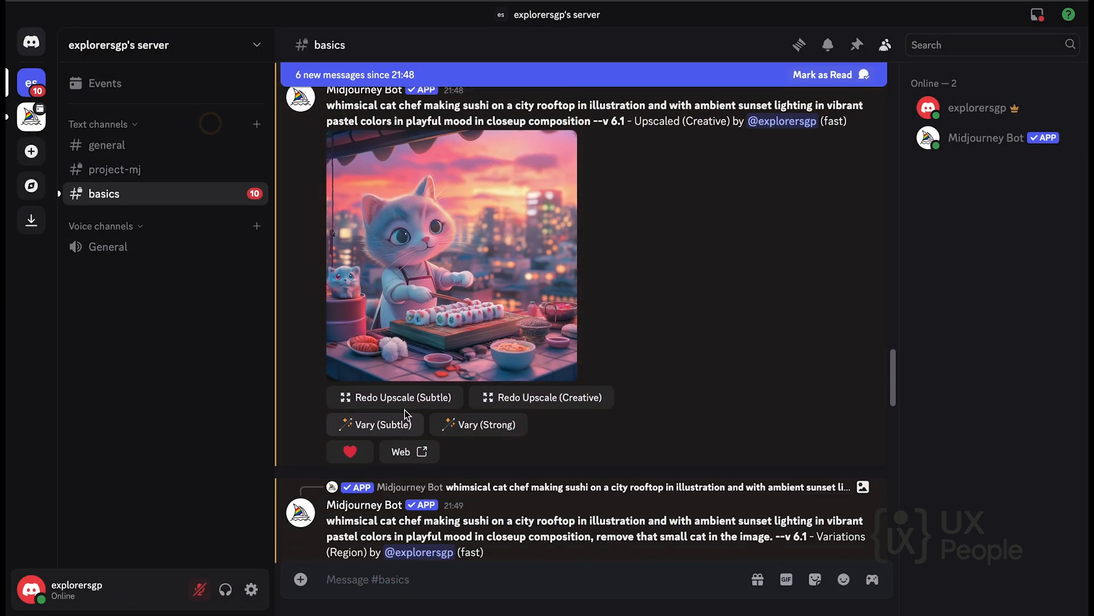
{"action": "scroll", "coordinate": [619, 431], "scroll_direction": "down", "scroll_amount": 5}
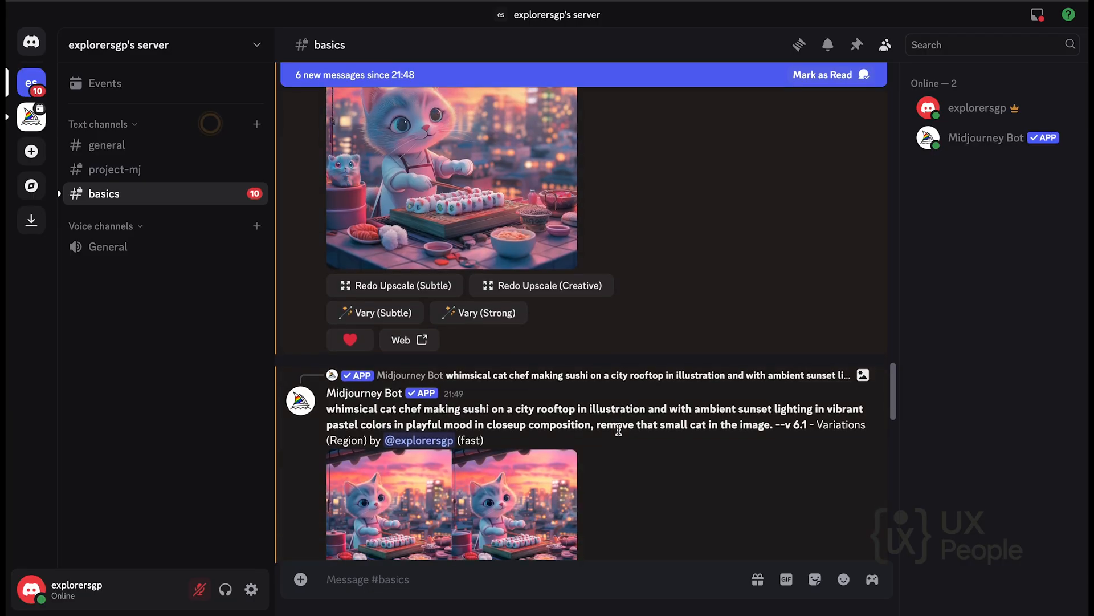
{"action": "scroll", "coordinate": [618, 428], "scroll_direction": "down", "scroll_amount": 2}
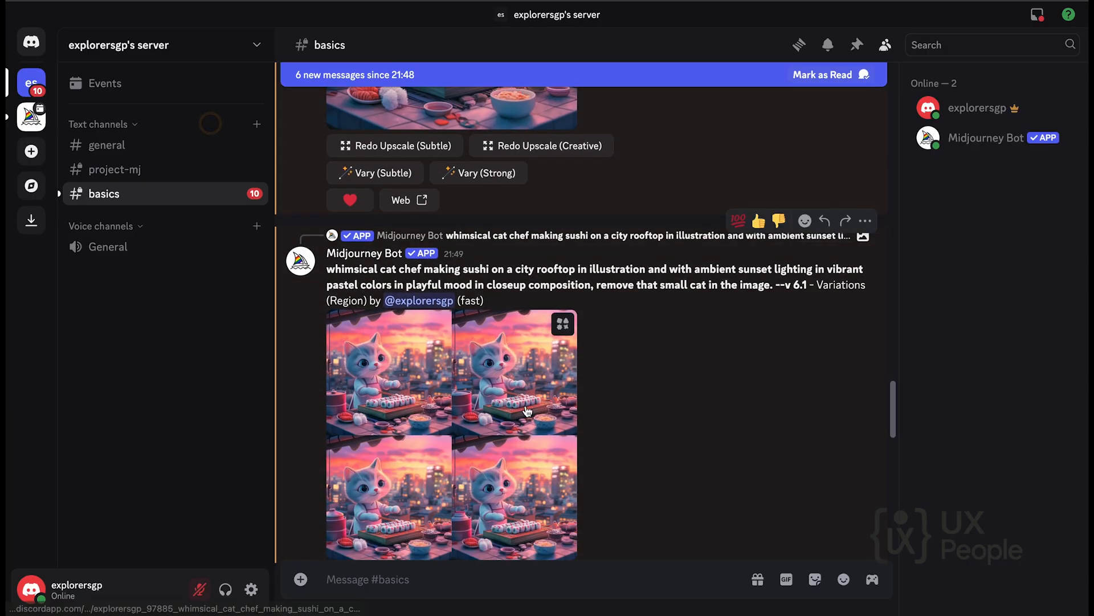
{"action": "scroll", "coordinate": [418, 374], "scroll_direction": "down", "scroll_amount": 1}
{"action": "left_click", "coordinate": [417, 375]}
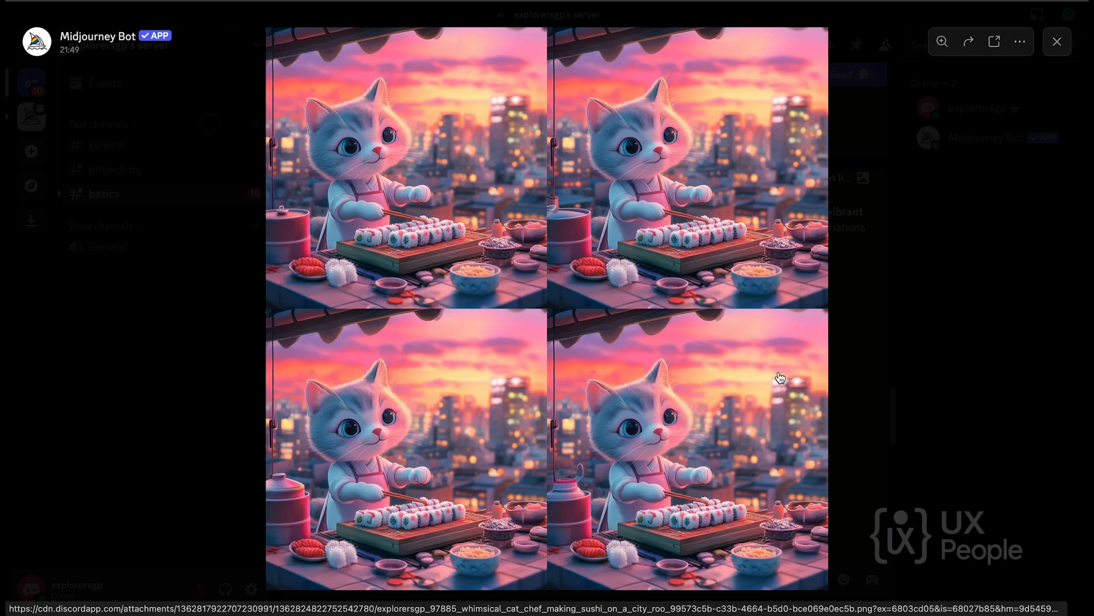
{"action": "left_click", "coordinate": [997, 302]}
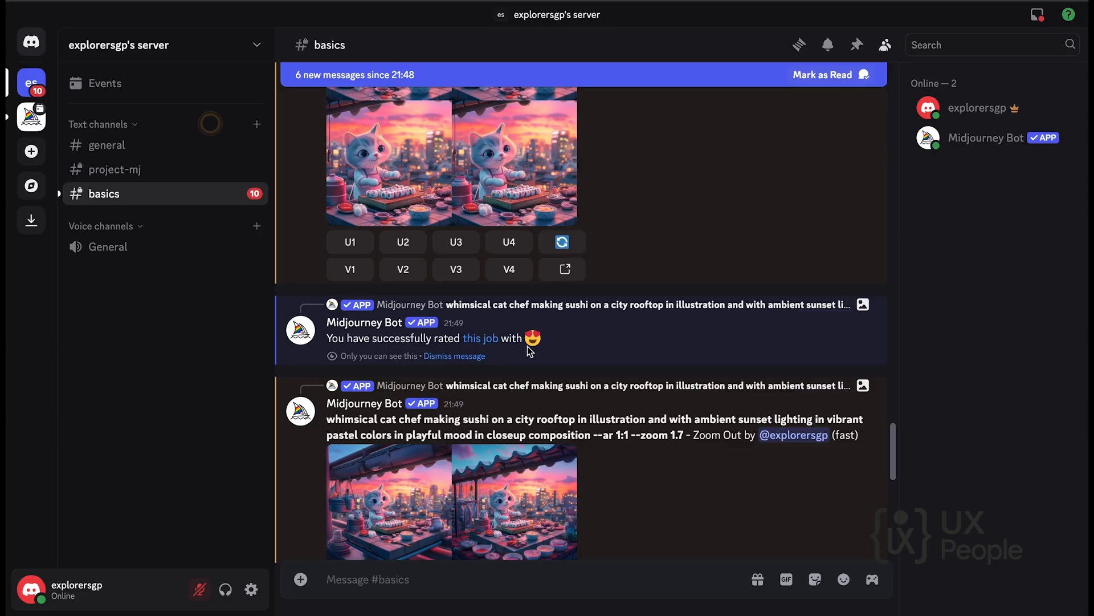
Examine the four Zoom Out images made with --zoom 1.7 in the enlarged view.
{"action": "scroll", "coordinate": [569, 353], "scroll_direction": "down", "scroll_amount": 1}
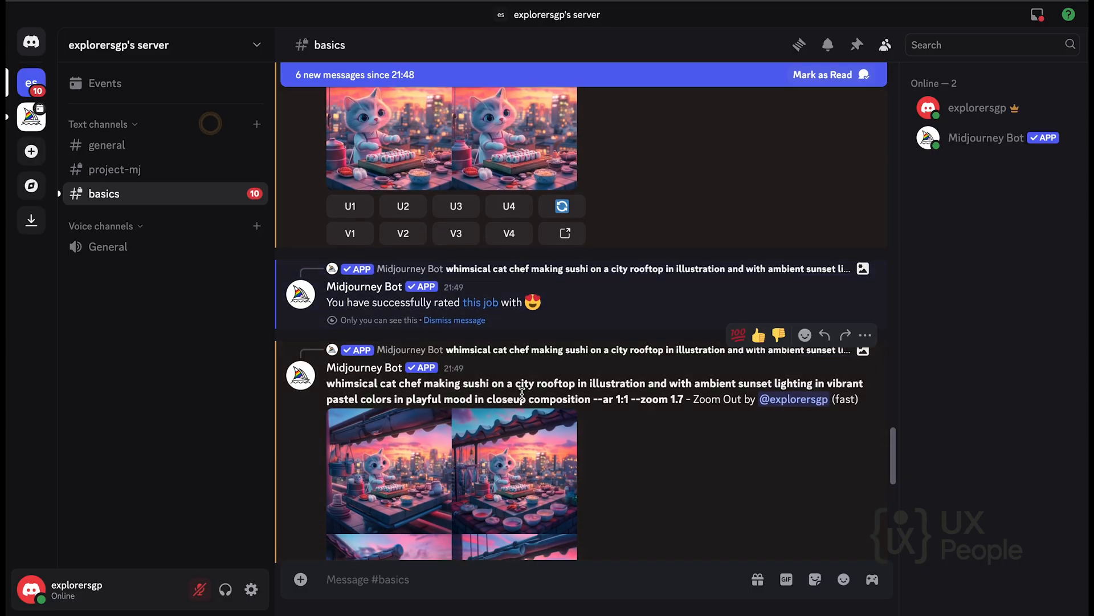
{"action": "scroll", "coordinate": [521, 394], "scroll_direction": "down", "scroll_amount": 4}
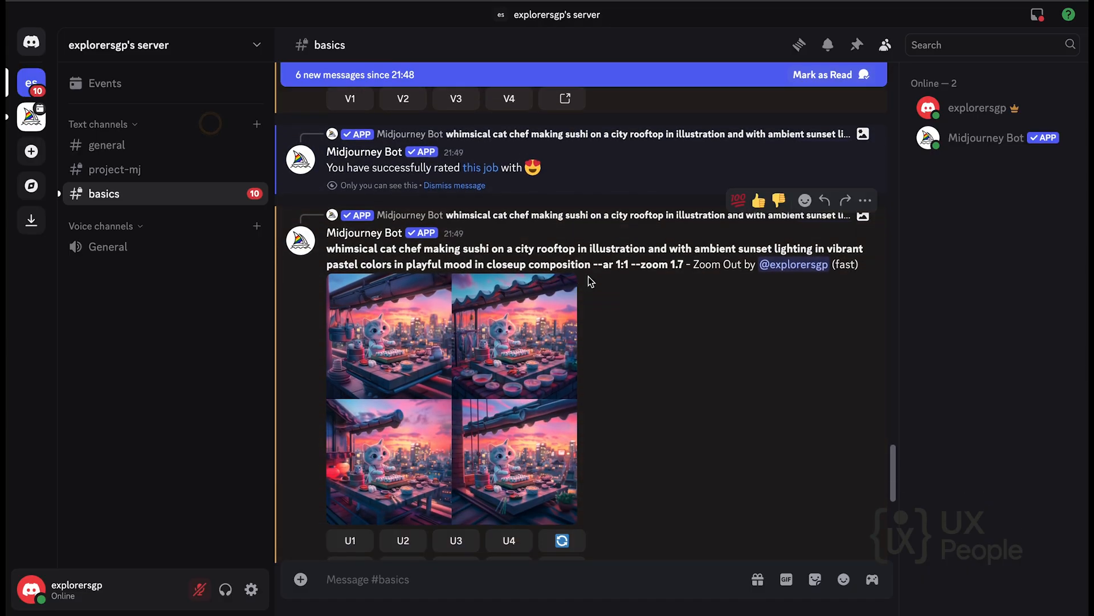
{"action": "scroll", "coordinate": [487, 367], "scroll_direction": "down", "scroll_amount": 2}
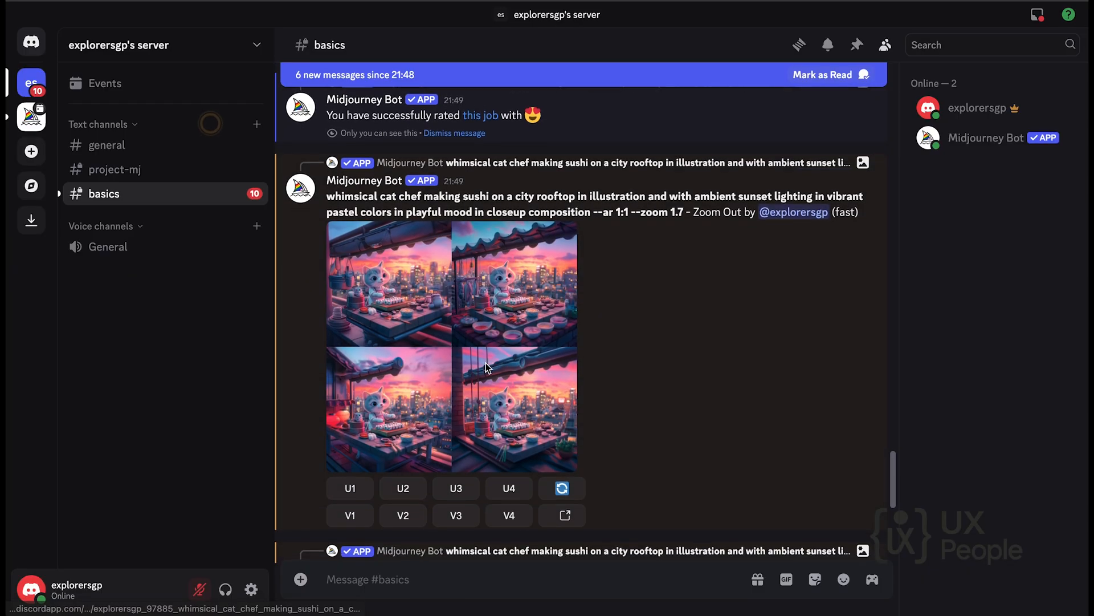
{"action": "left_click", "coordinate": [373, 316]}
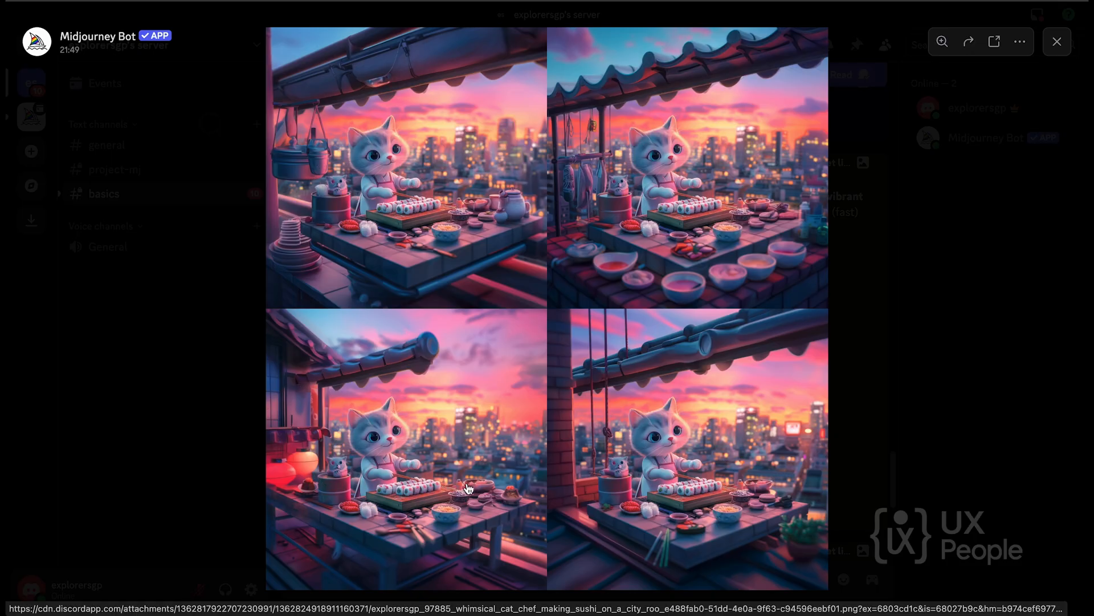
{"action": "left_click", "coordinate": [939, 268]}
Examine the four Pan Right images in the enlarged view.
{"action": "scroll", "coordinate": [829, 342], "scroll_direction": "down", "scroll_amount": 5}
{"action": "scroll", "coordinate": [829, 342], "scroll_direction": "down", "scroll_amount": 2}
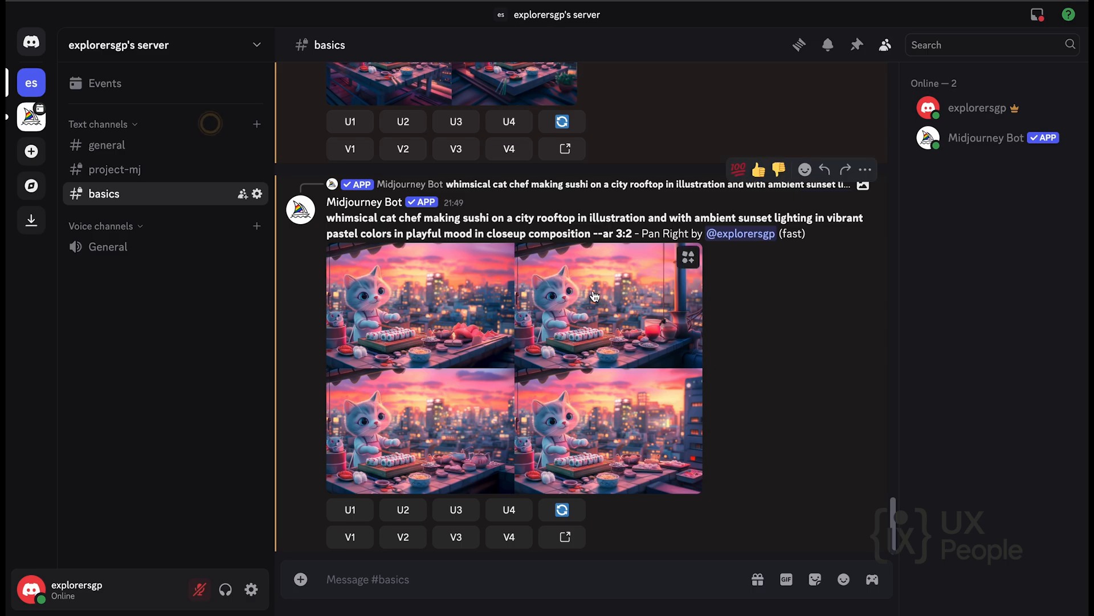
{"action": "left_click", "coordinate": [391, 317]}
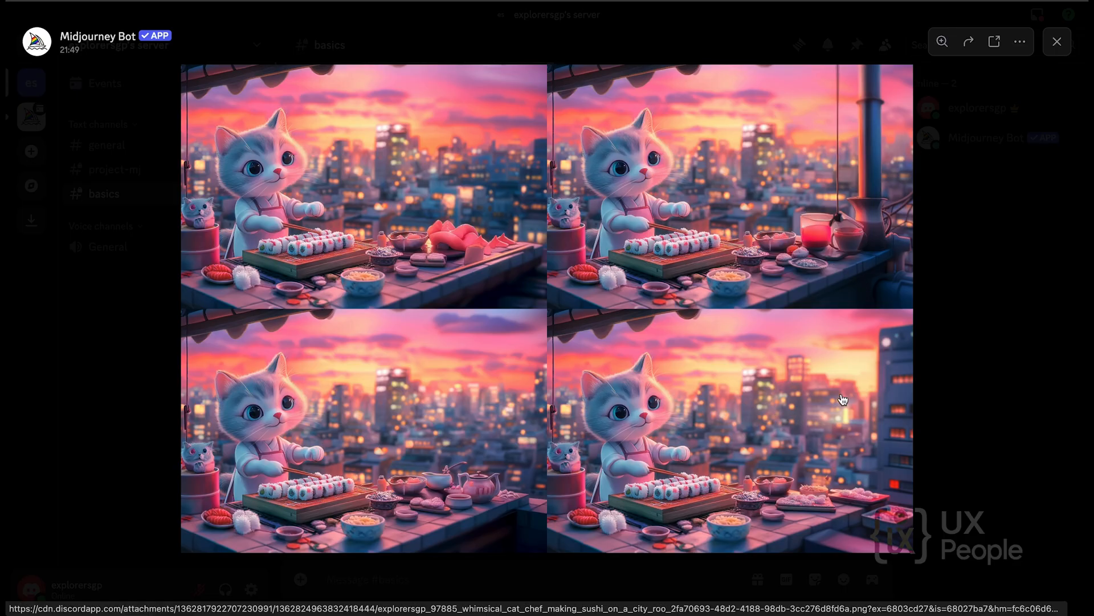
{"action": "left_click", "coordinate": [953, 345]}
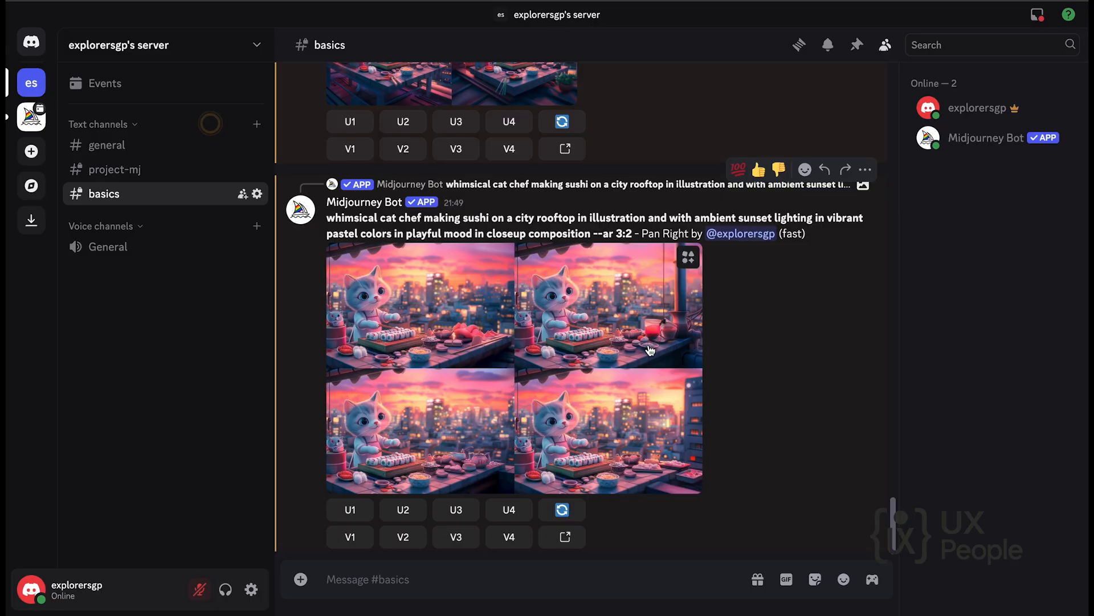
Start the /describe command in the basics channel with its image option.
{"action": "type", "text": "/"}
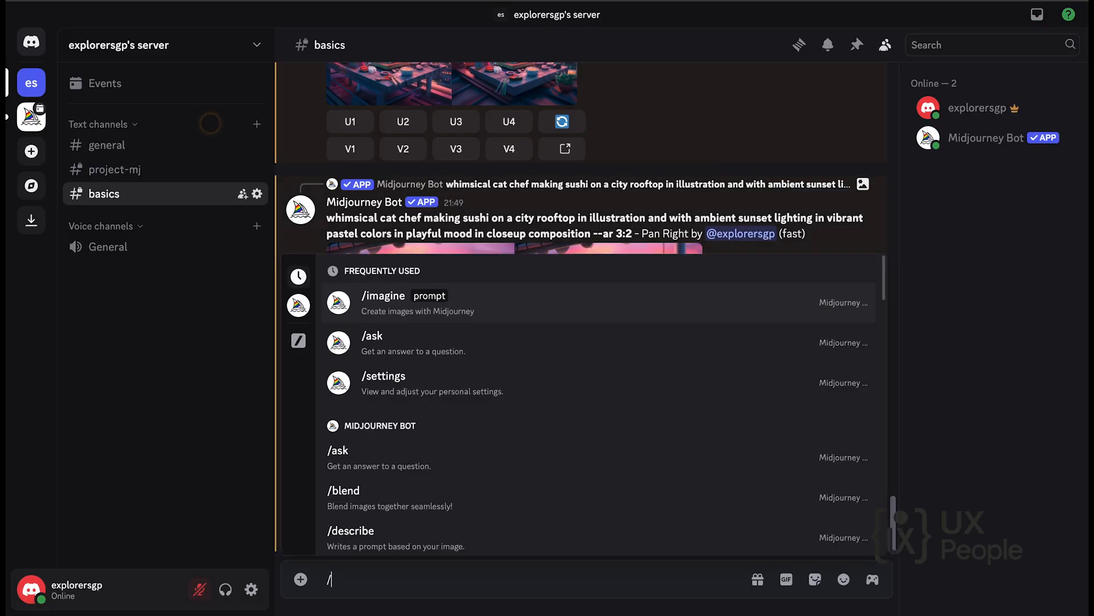
{"action": "type", "text": "ds"}
{"action": "key", "text": "BackSpace"}
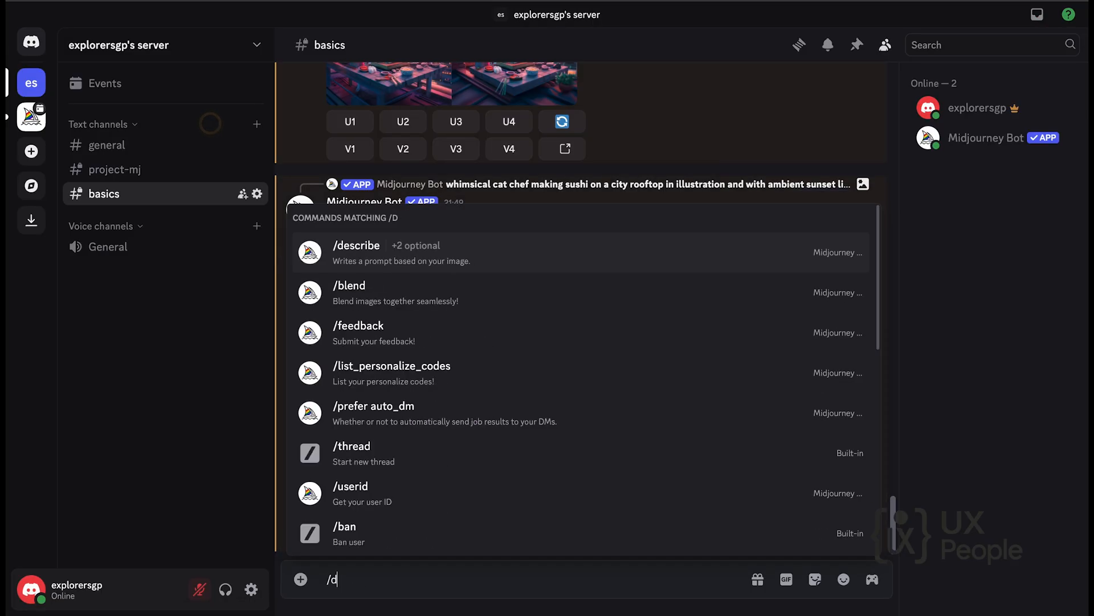
{"action": "type", "text": "es"}
{"action": "left_click", "coordinate": [419, 491]}
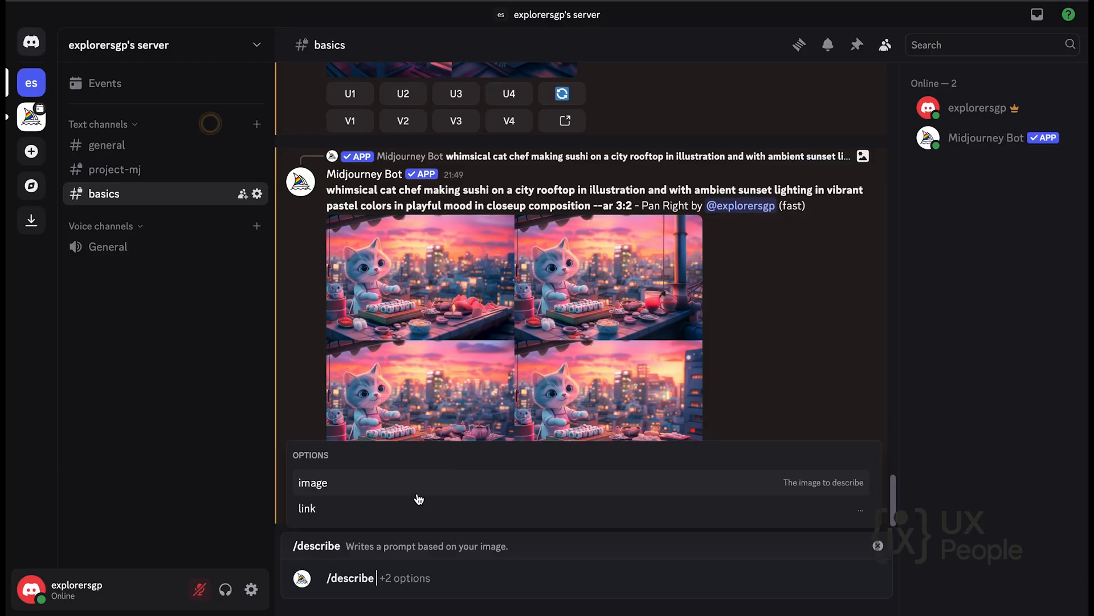
{"action": "left_click", "coordinate": [337, 483]}
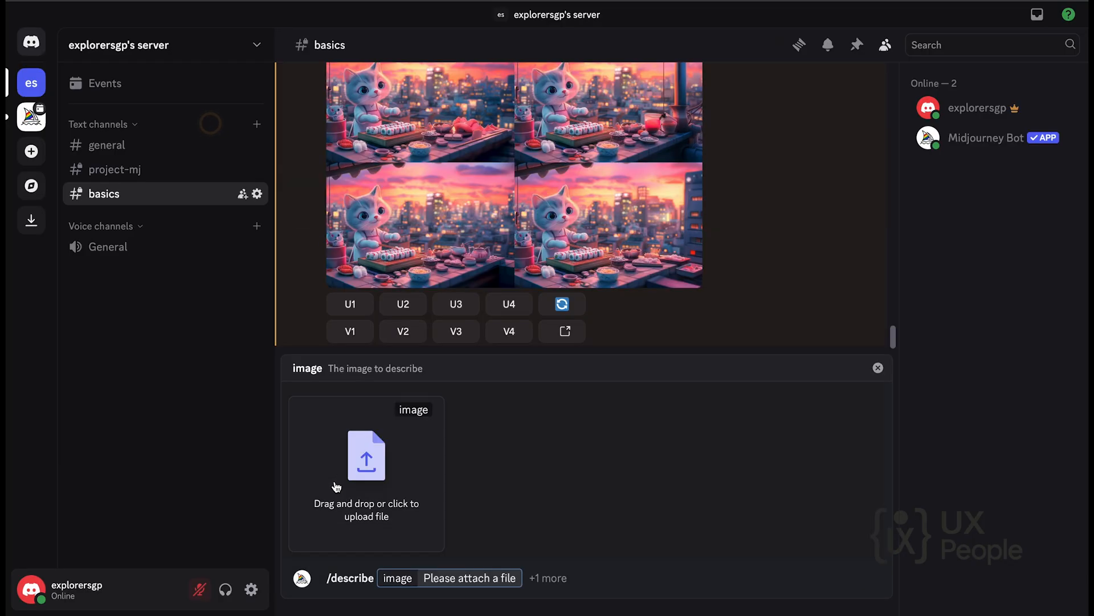
Attach kvnga-vBWsG91aR_U-unsplash.jpg from the Desktop to the /describe command and submit it.
{"action": "left_click", "coordinate": [365, 462]}
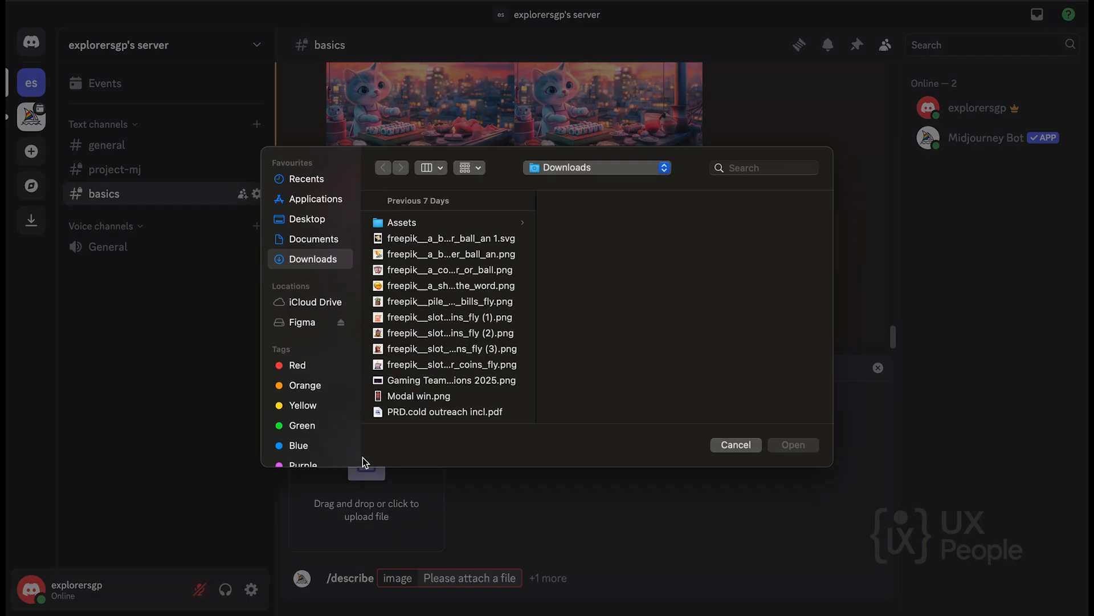
{"action": "left_click", "coordinate": [306, 220]}
{"action": "left_click", "coordinate": [409, 242]}
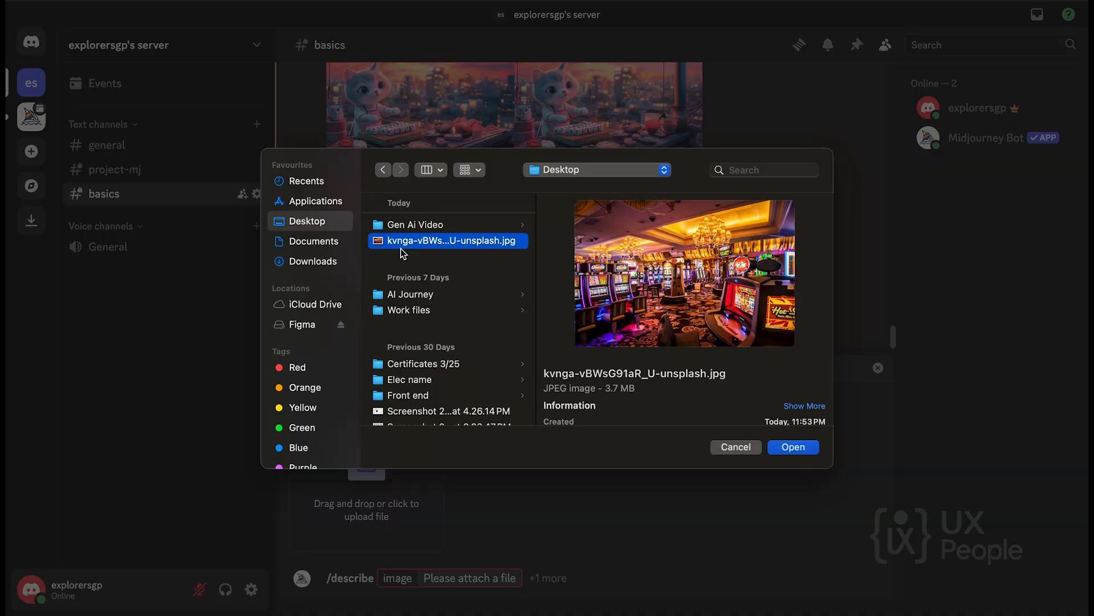
{"action": "left_click", "coordinate": [798, 450]}
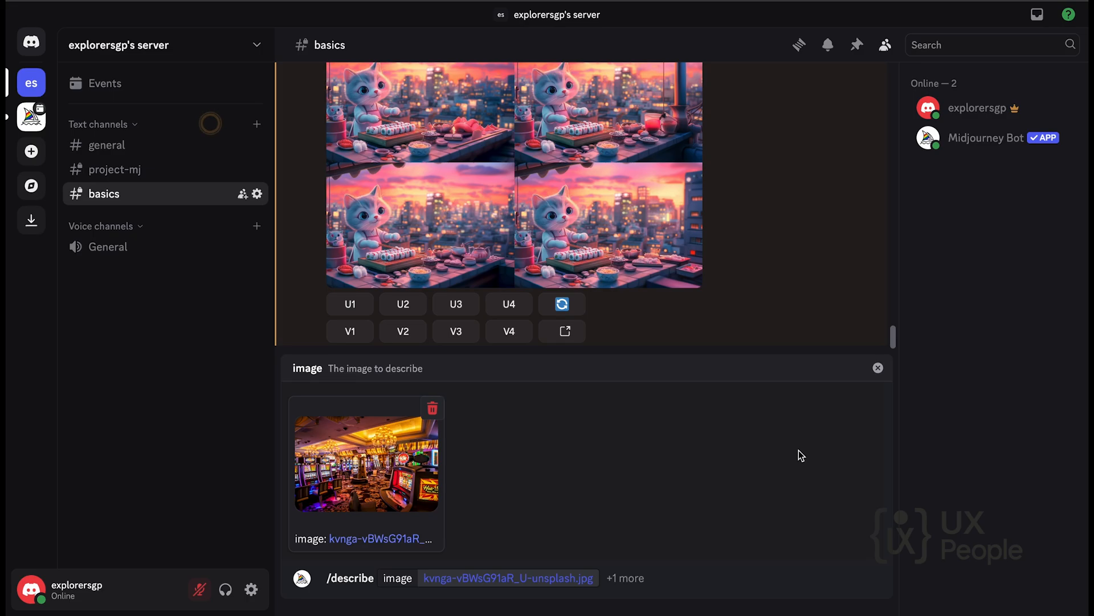
{"action": "left_click", "coordinate": [708, 578]}
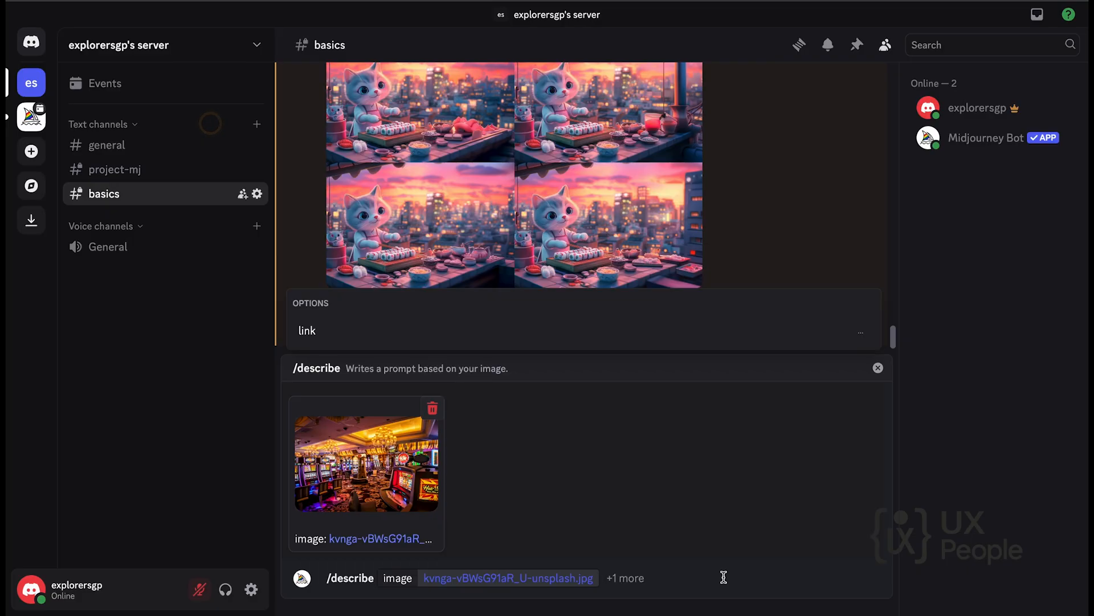
{"action": "key", "text": "Return"}
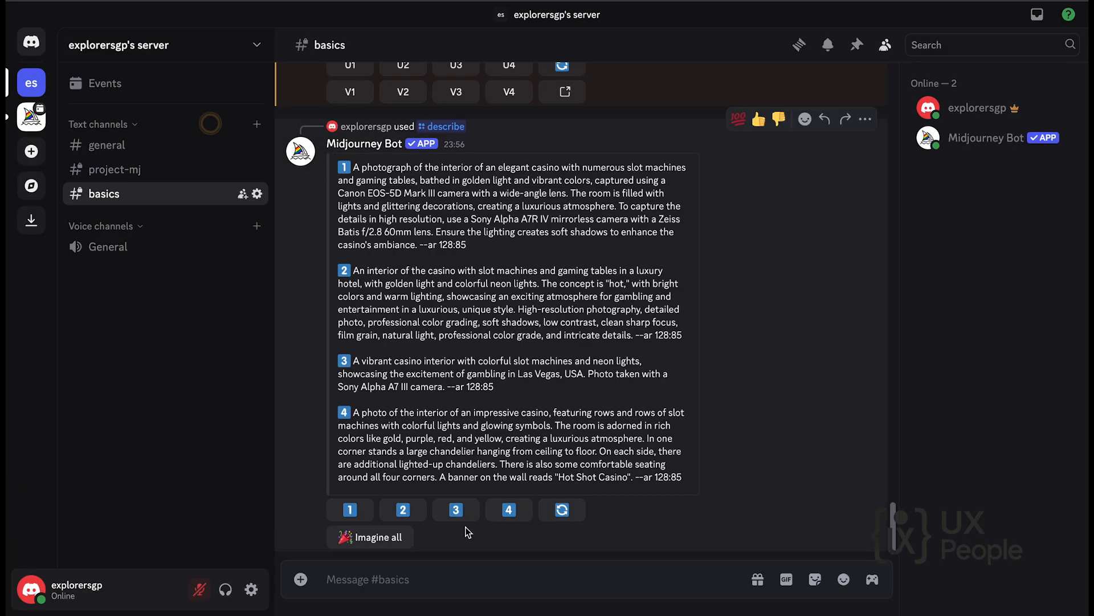
Examine the four prompts generated by /describe alongside the casino source image.
{"action": "scroll", "coordinate": [475, 273], "scroll_direction": "up", "scroll_amount": 5}
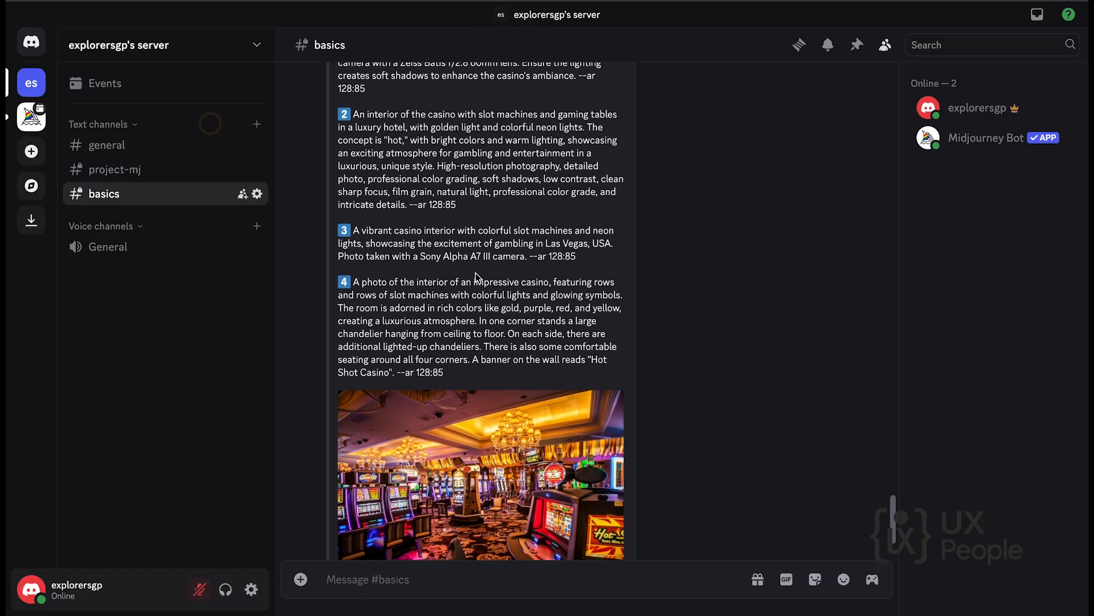
{"action": "scroll", "coordinate": [476, 276], "scroll_direction": "down", "scroll_amount": 4}
{"action": "scroll", "coordinate": [476, 277], "scroll_direction": "up", "scroll_amount": 2}
{"action": "scroll", "coordinate": [476, 272], "scroll_direction": "up", "scroll_amount": 3}
{"action": "scroll", "coordinate": [475, 273], "scroll_direction": "down", "scroll_amount": 6}
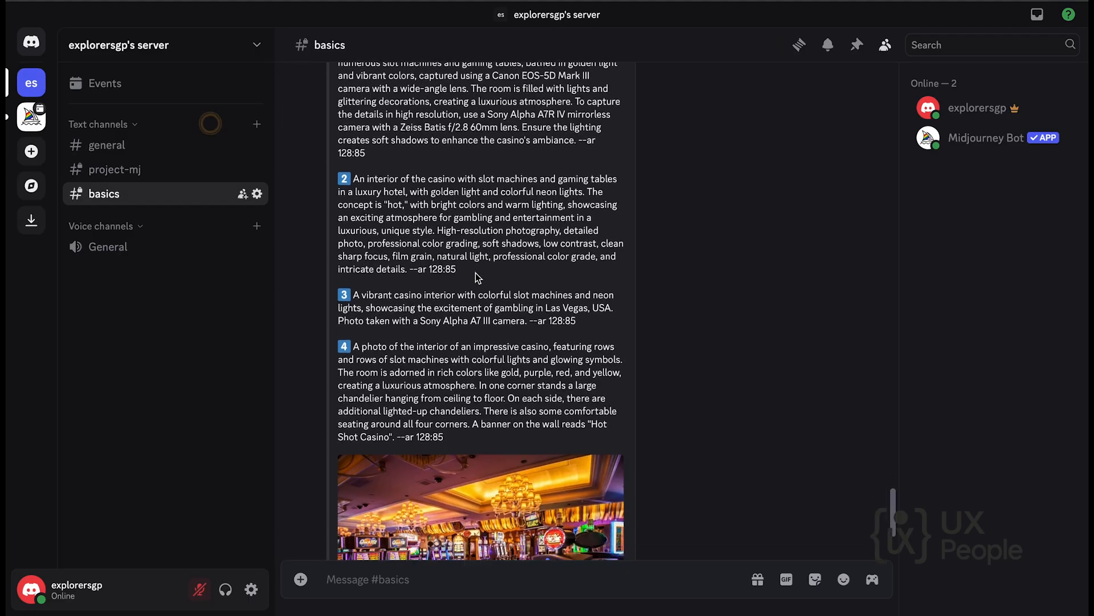
{"action": "scroll", "coordinate": [476, 272], "scroll_direction": "up", "scroll_amount": 5}
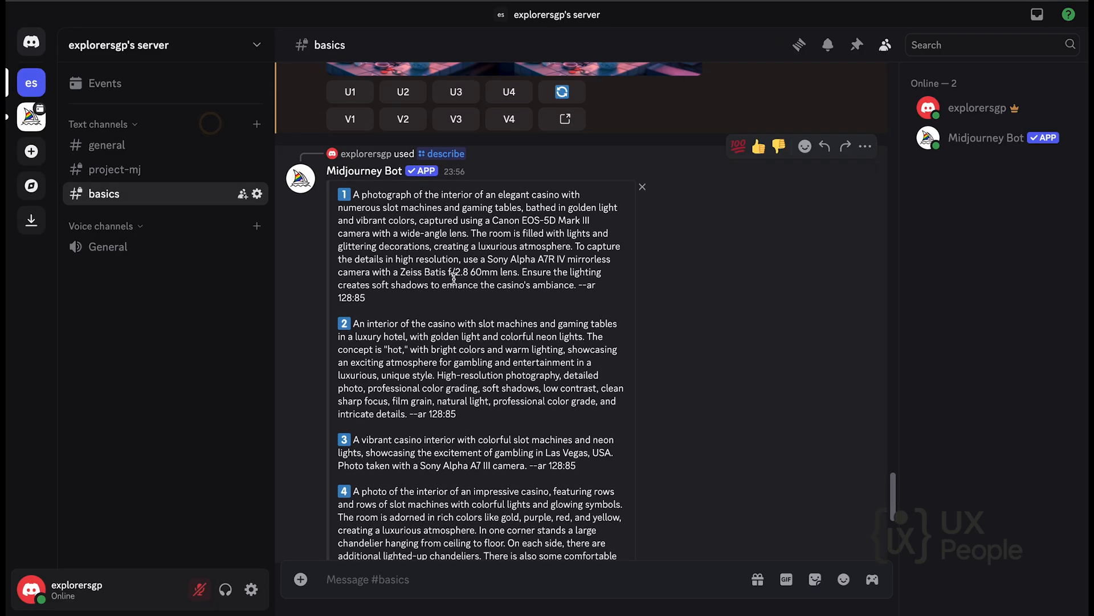
{"action": "left_click_drag", "start_coordinate": [366, 297], "coordinate": [350, 209]}
{"action": "left_click_drag", "start_coordinate": [459, 414], "coordinate": [342, 322]}
{"action": "scroll", "coordinate": [347, 324], "scroll_direction": "down", "scroll_amount": 3}
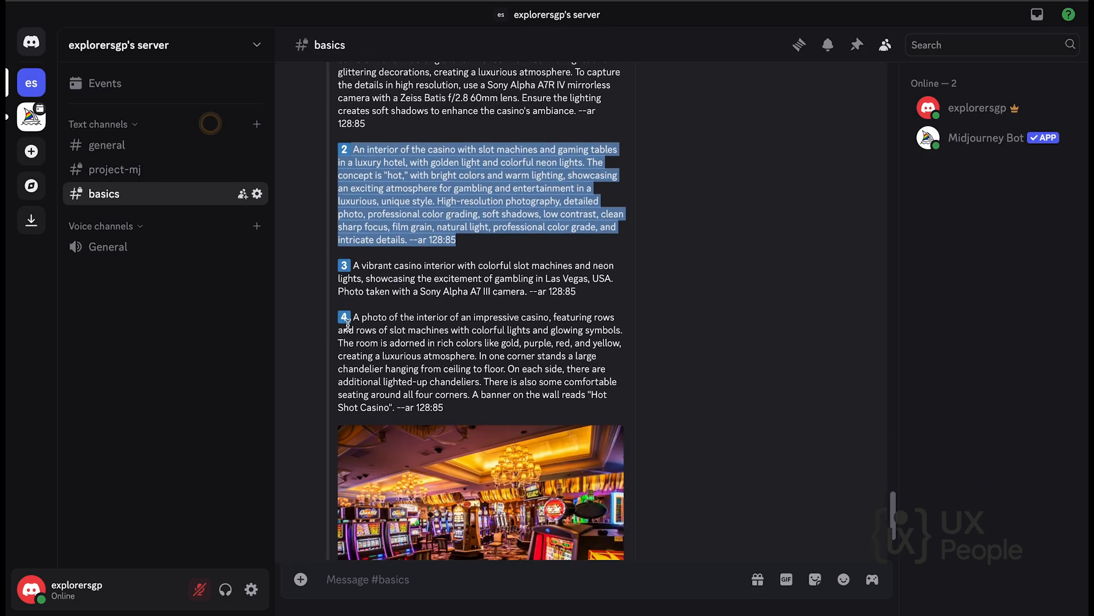
Copy the text of the fourth described casino prompt, including --ar 128:85, and submit it with the /shorten command.
{"action": "left_click_drag", "start_coordinate": [441, 407], "coordinate": [354, 315]}
{"action": "key", "text": "super+c"}
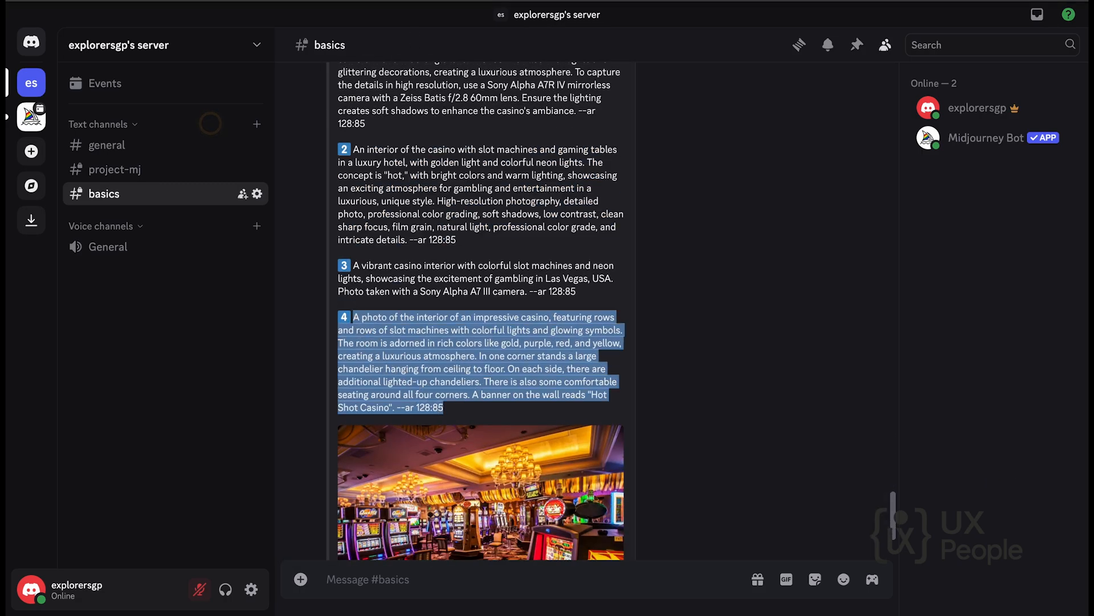
{"action": "scroll", "coordinate": [479, 456], "scroll_direction": "down", "scroll_amount": 2}
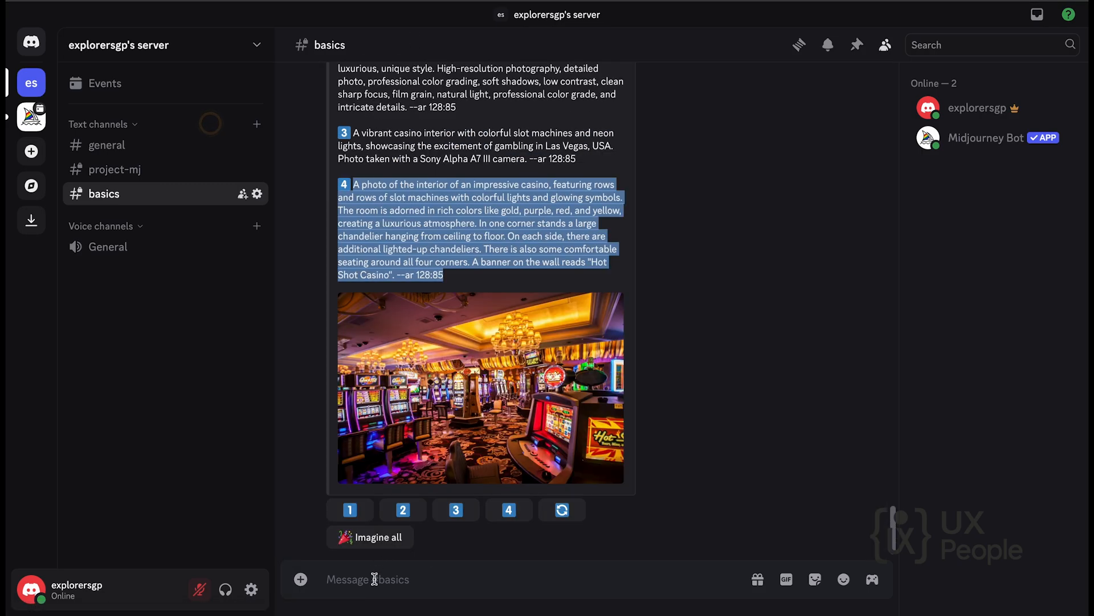
{"action": "left_click", "coordinate": [371, 579]}
{"action": "type", "text": "/sh"}
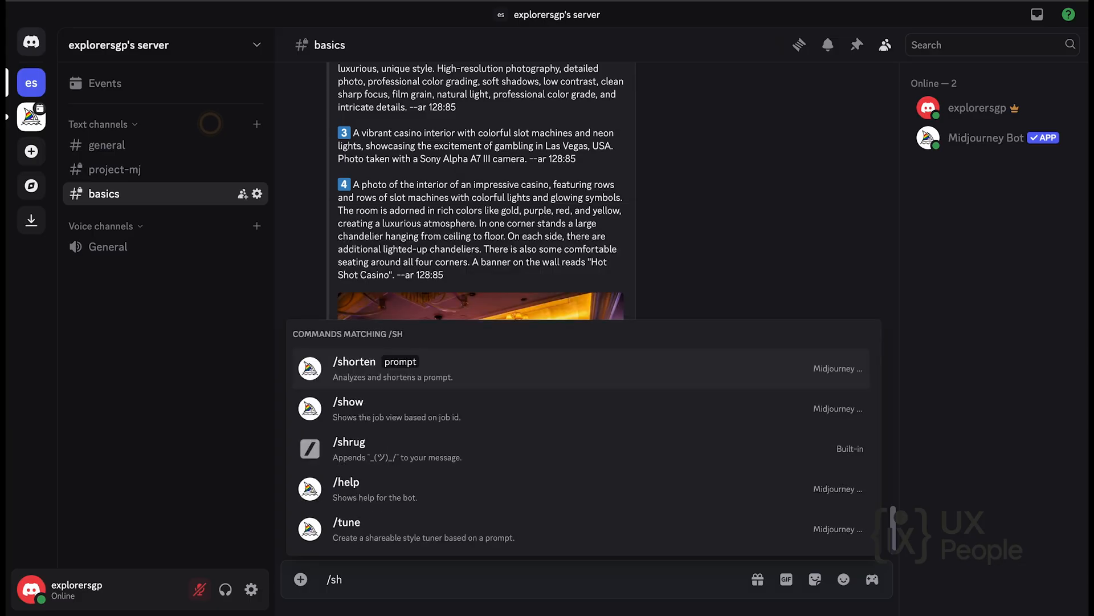
{"action": "left_click", "coordinate": [434, 379]}
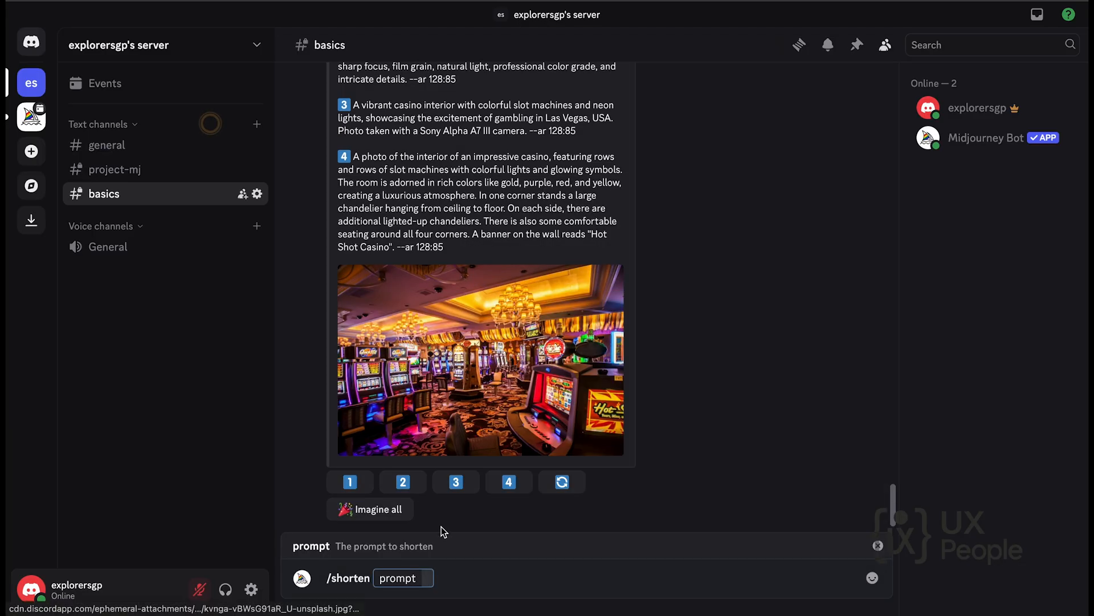
{"action": "key", "text": "super+v"}
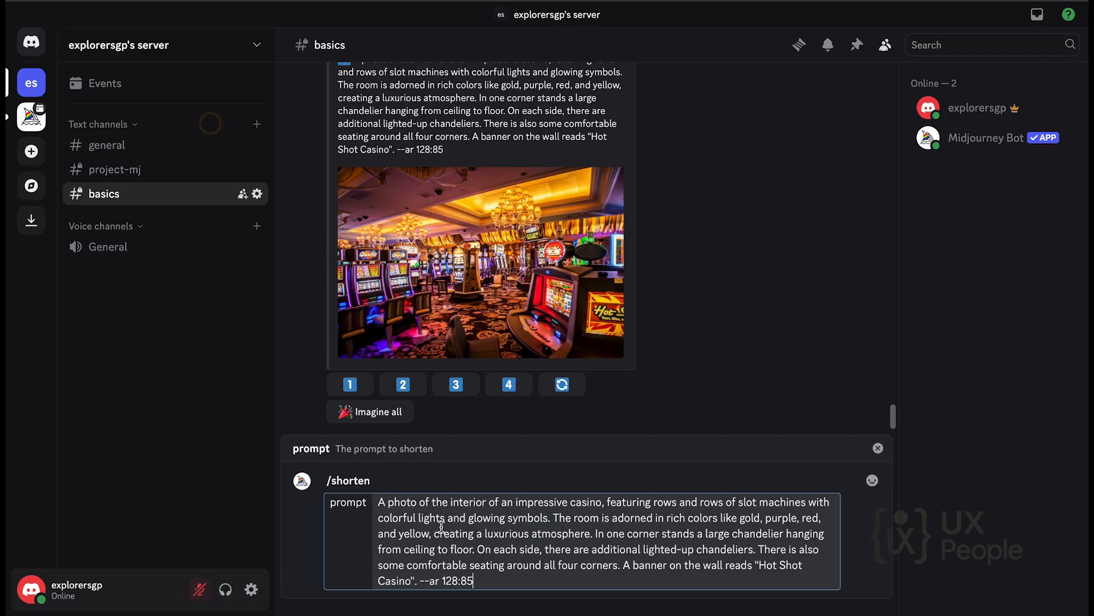
{"action": "key", "text": "Return"}
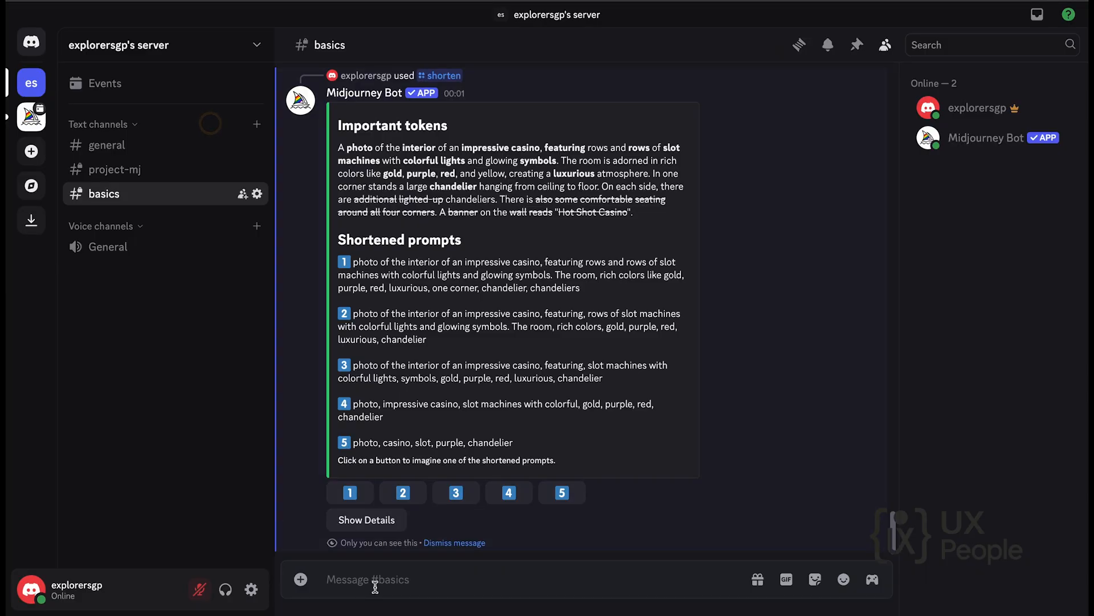
Start a /blend command with history-in-hd-e5eDHbmHprg-unsplash.jpg as image1 and loan-7AIDE8PrvA0-unsplash.jpg as image2.
{"action": "type", "text": "/ble"}
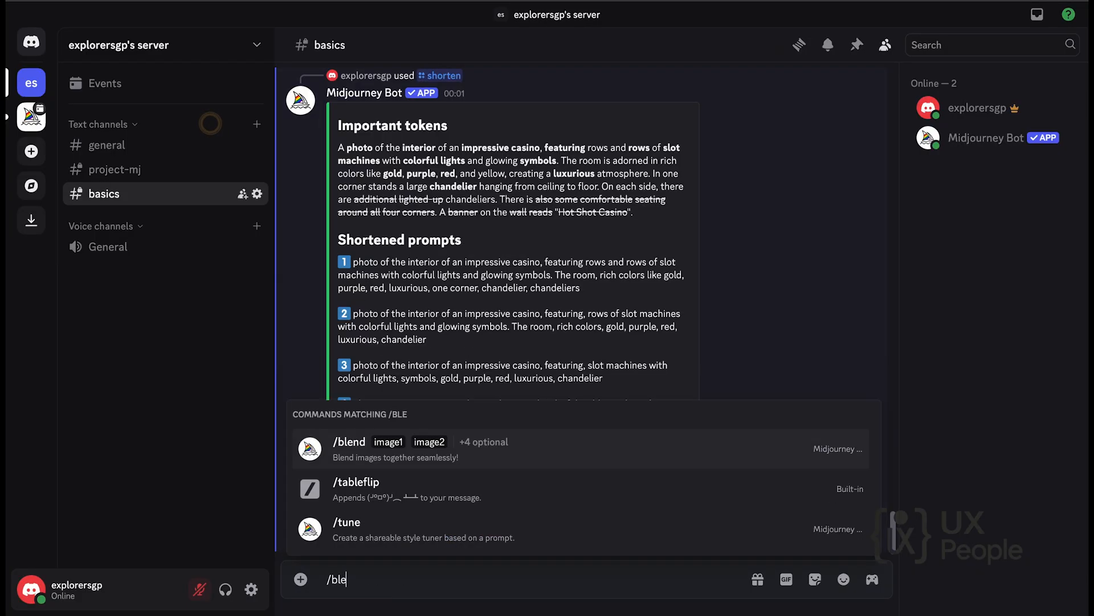
{"action": "left_click", "coordinate": [413, 448]}
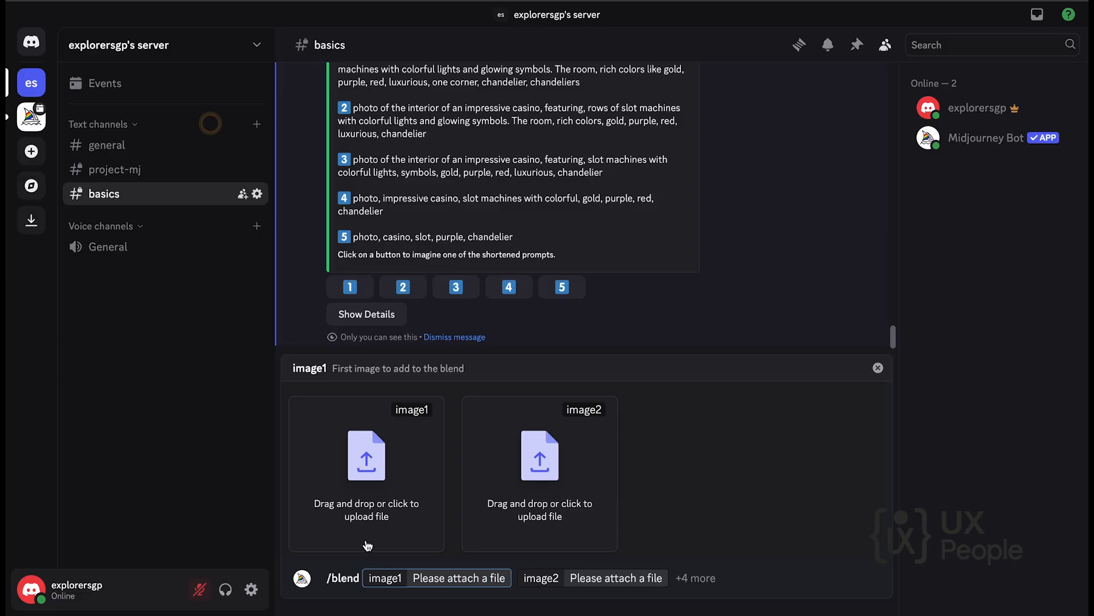
{"action": "left_click", "coordinate": [366, 506]}
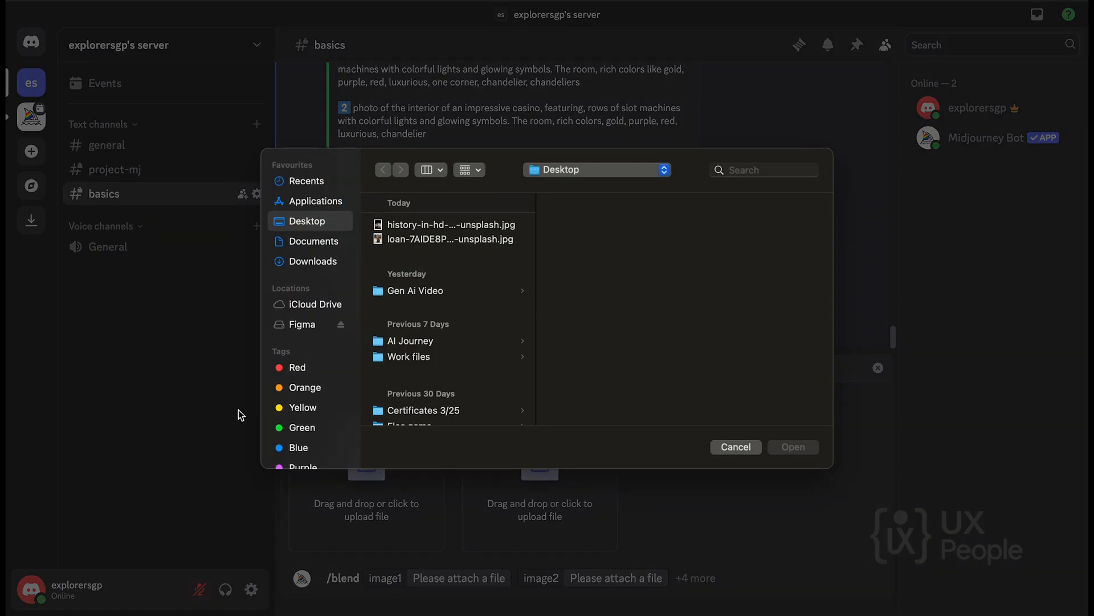
{"action": "double_click", "coordinate": [428, 224]}
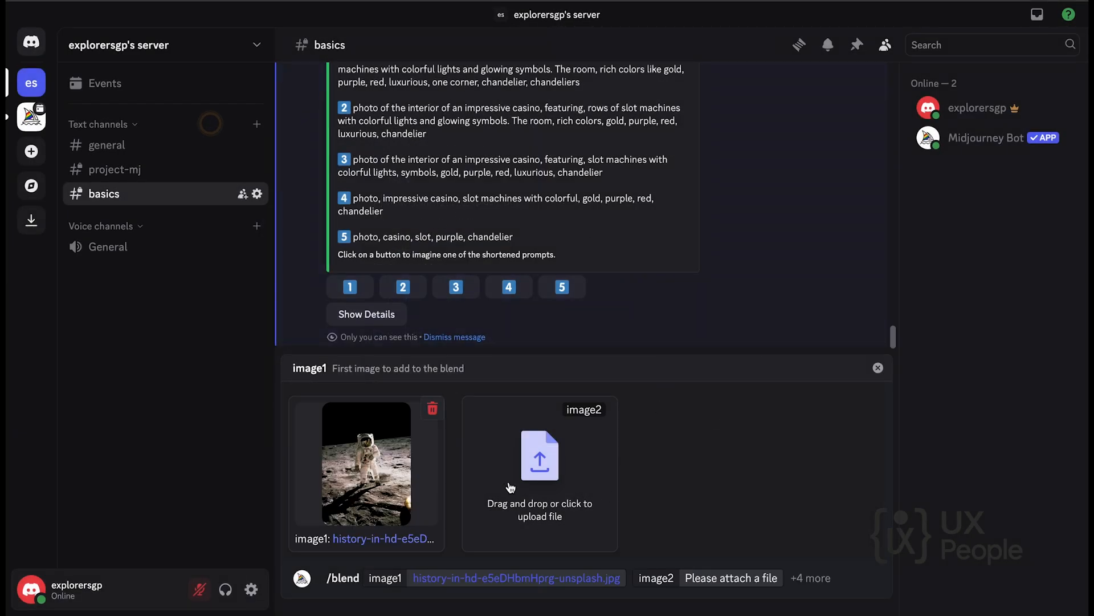
{"action": "left_click", "coordinate": [510, 487]}
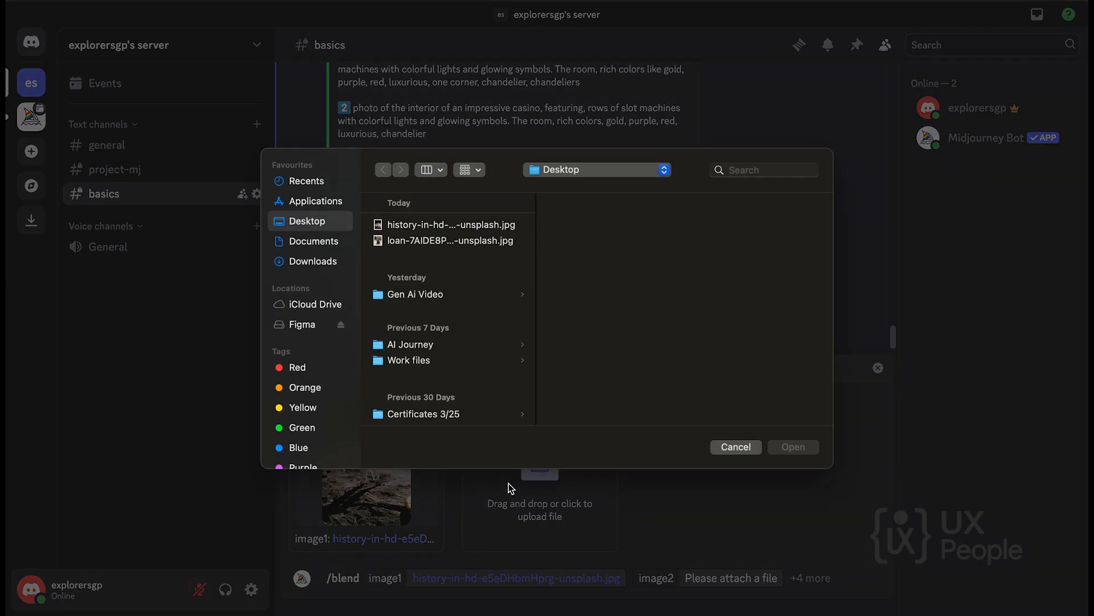
{"action": "double_click", "coordinate": [410, 240]}
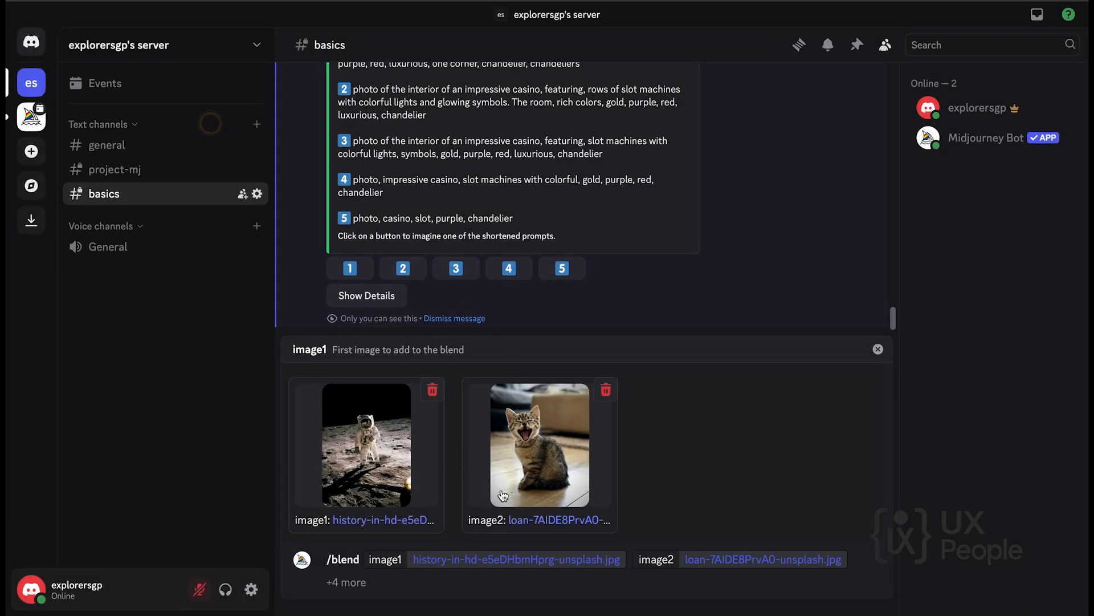
Add --ar 4:3 after the two blend images and submit the /blend command.
{"action": "left_click", "coordinate": [325, 582]}
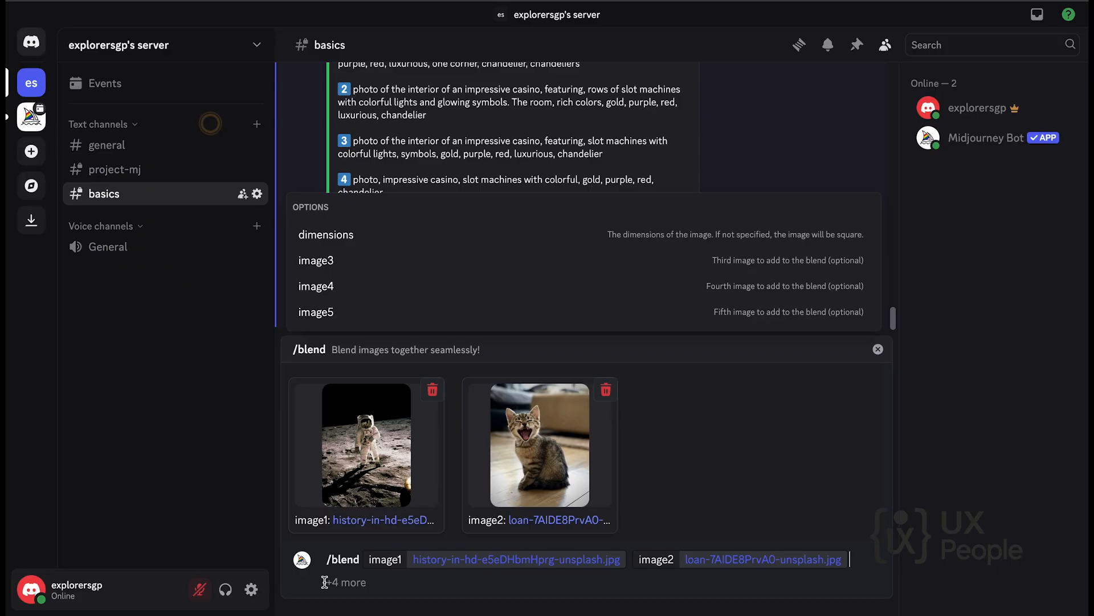
{"action": "type", "text": "--"}
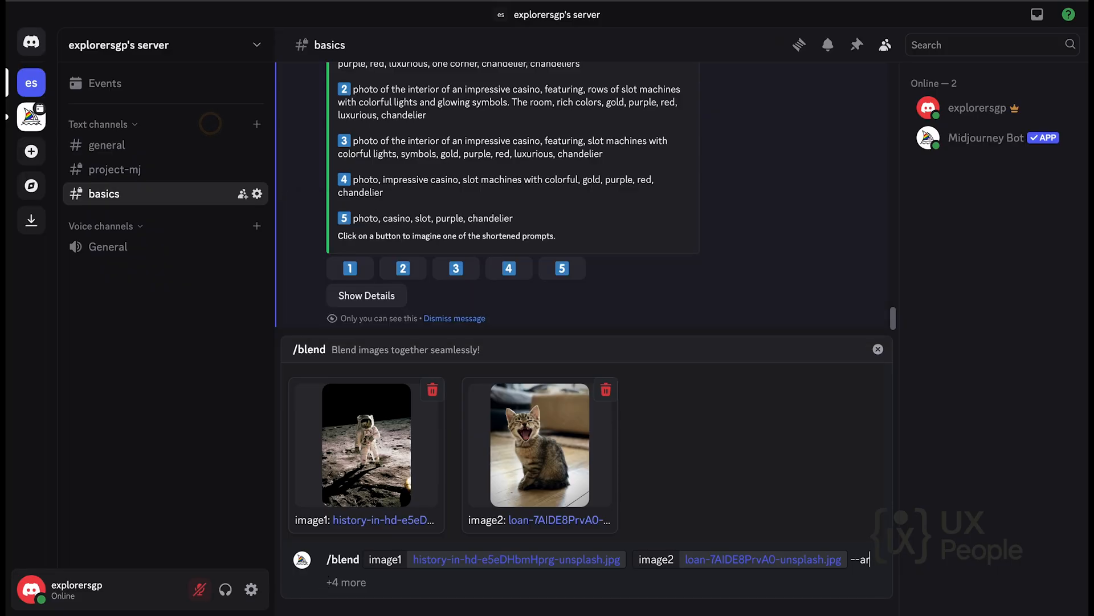
{"action": "type", "text": "ar"}
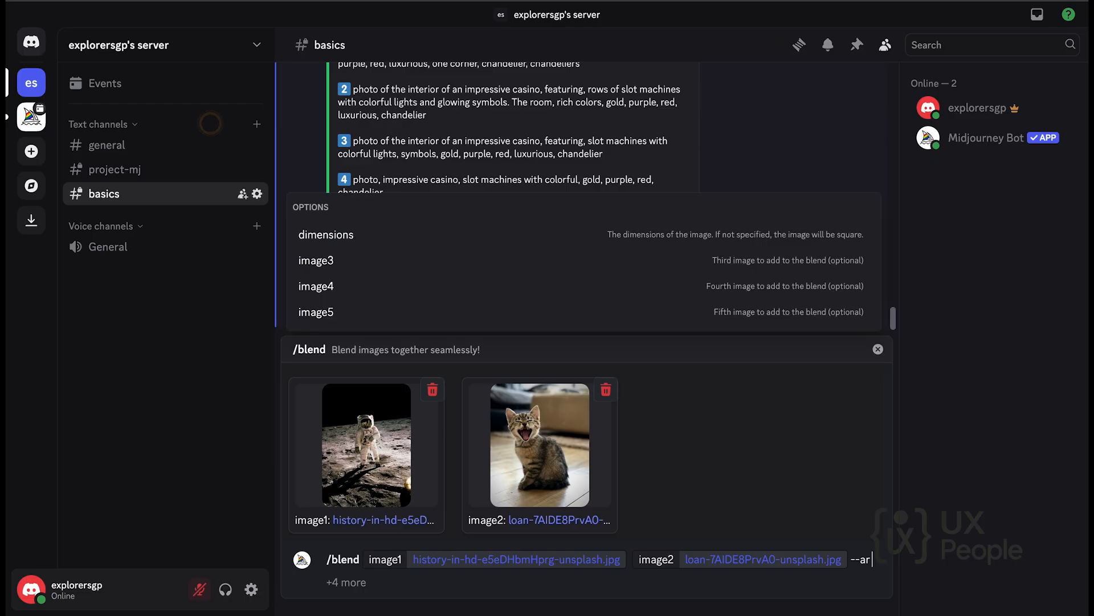
{"action": "key", "text": "BackSpace"}
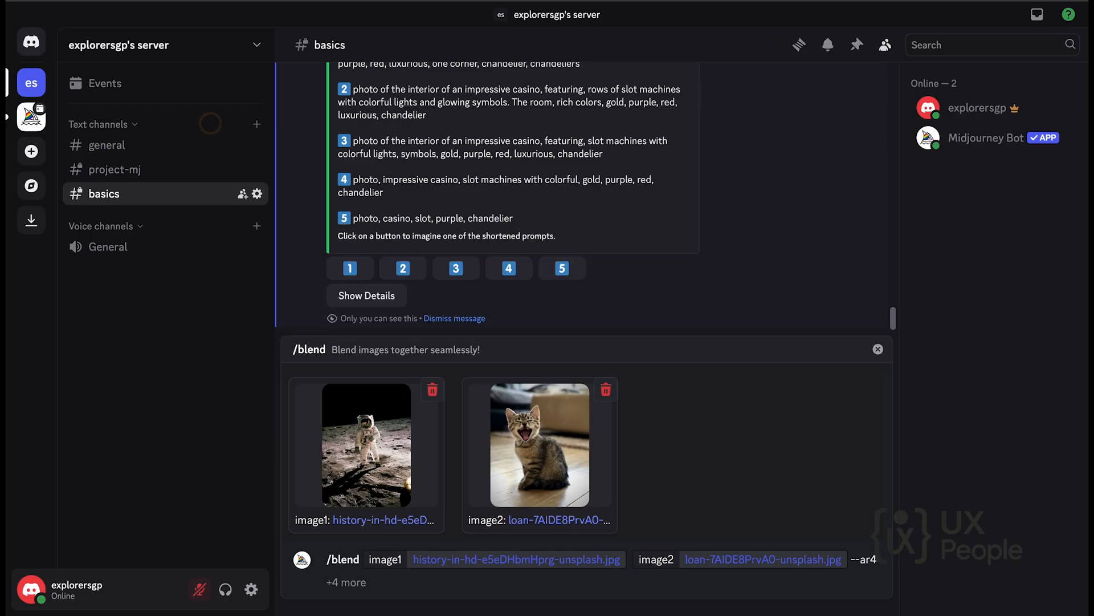
{"action": "type", "text": "4:3"}
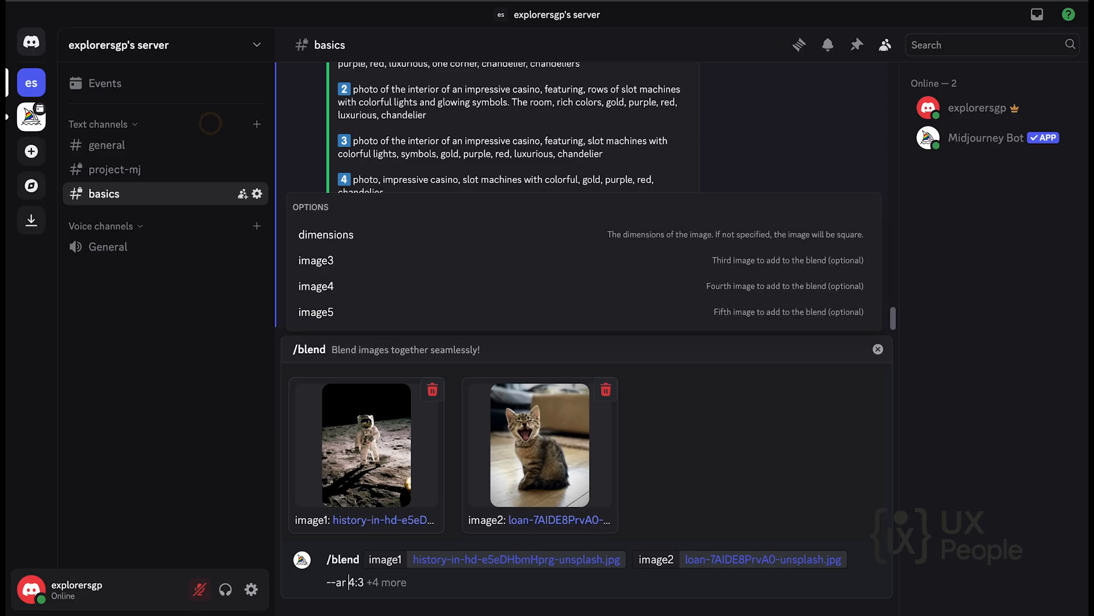
{"action": "key", "text": "Return"}
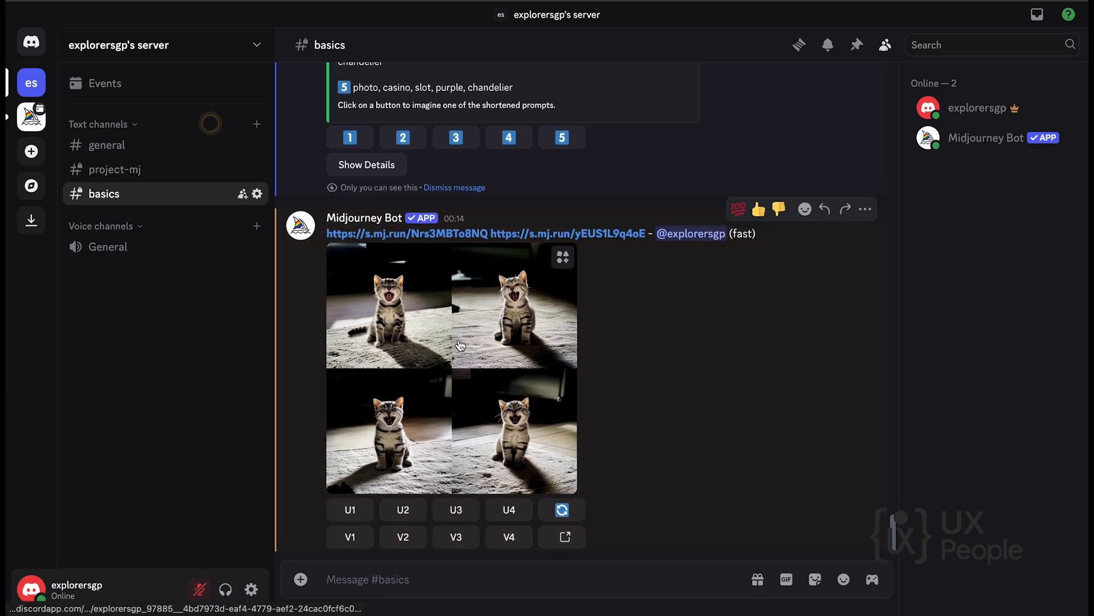
Run the /settings command in the basics channel.
{"action": "left_click", "coordinate": [367, 581]}
{"action": "type", "text": "/see"}
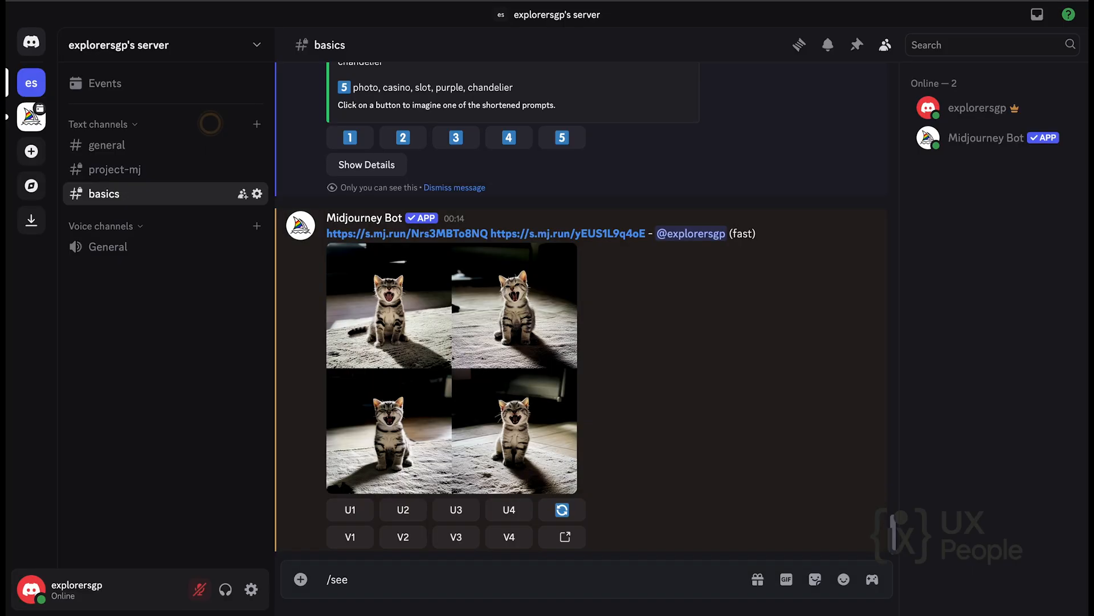
{"action": "key", "text": "BackSpace"}
{"action": "type", "text": "t"}
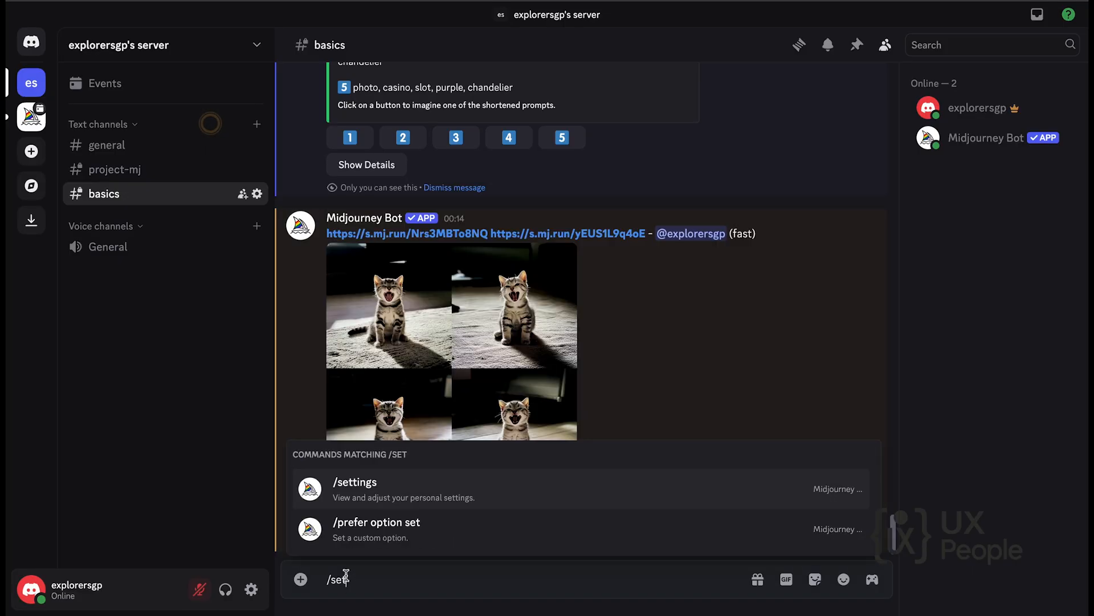
{"action": "key", "text": "Return"}
Start an /imagine command with the prompt "fantasy superhero, silver armor, glowing eyes".
{"action": "key", "text": "Return"}
{"action": "type", "text": "/im"}
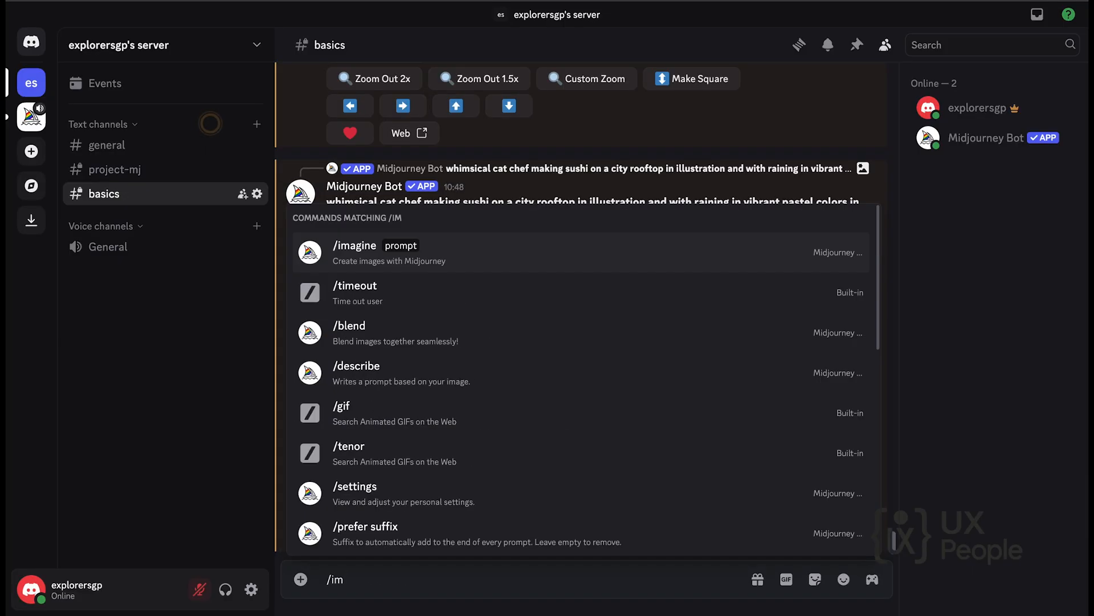
{"action": "key", "text": "Return"}
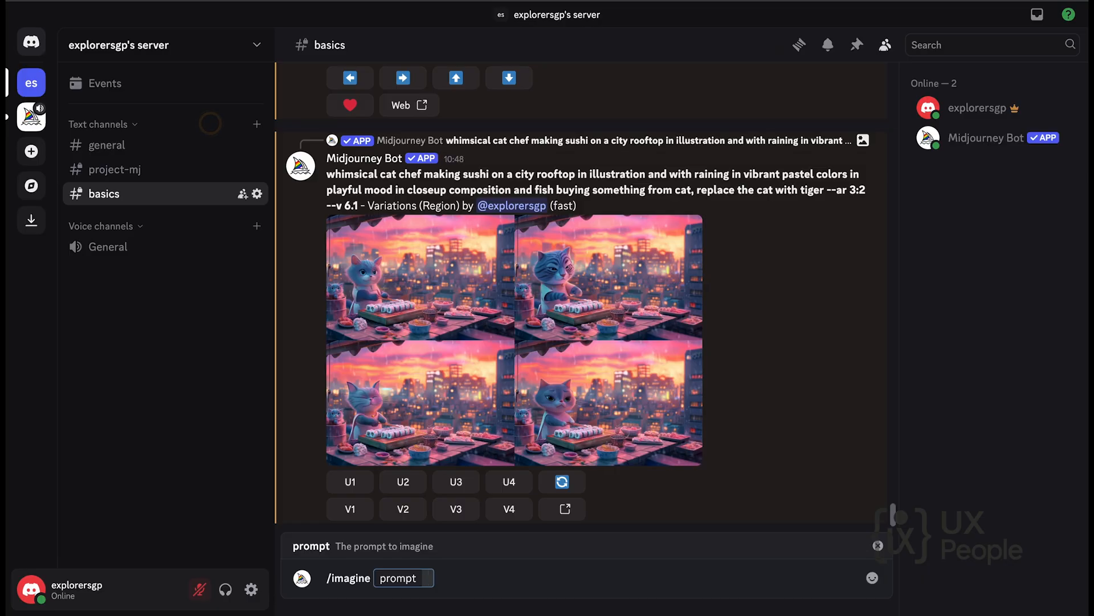
{"action": "type", "text": "fn"}
{"action": "type", "text": "ntasy"}
{"action": "type", "text": "he"}
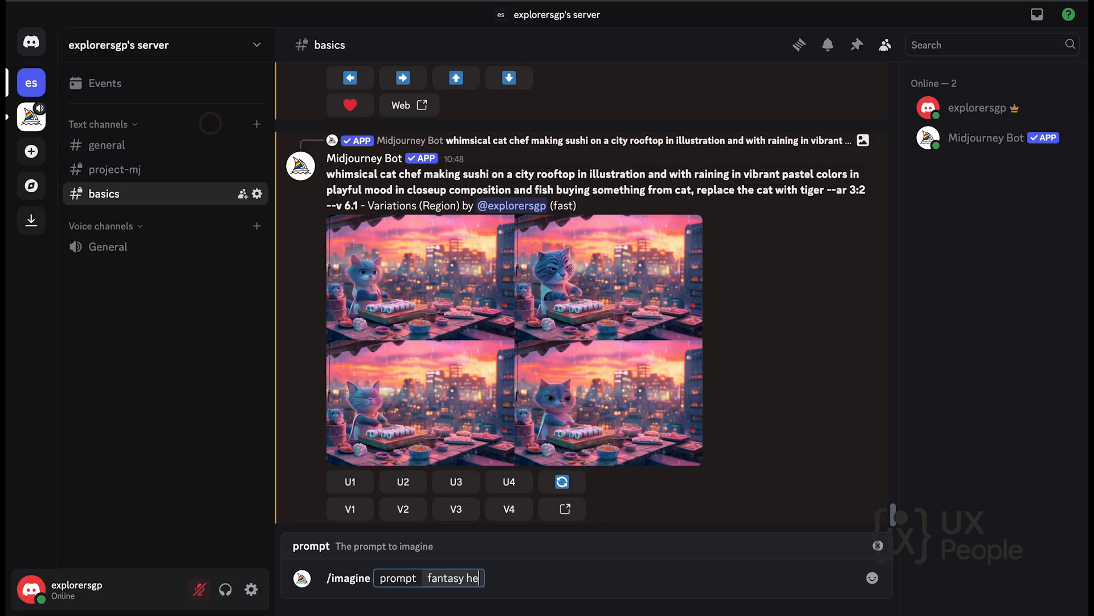
{"action": "key", "text": "BackSpace"}
{"action": "key", "text": "BackSpace"}
{"action": "type", "text": "superhero"}
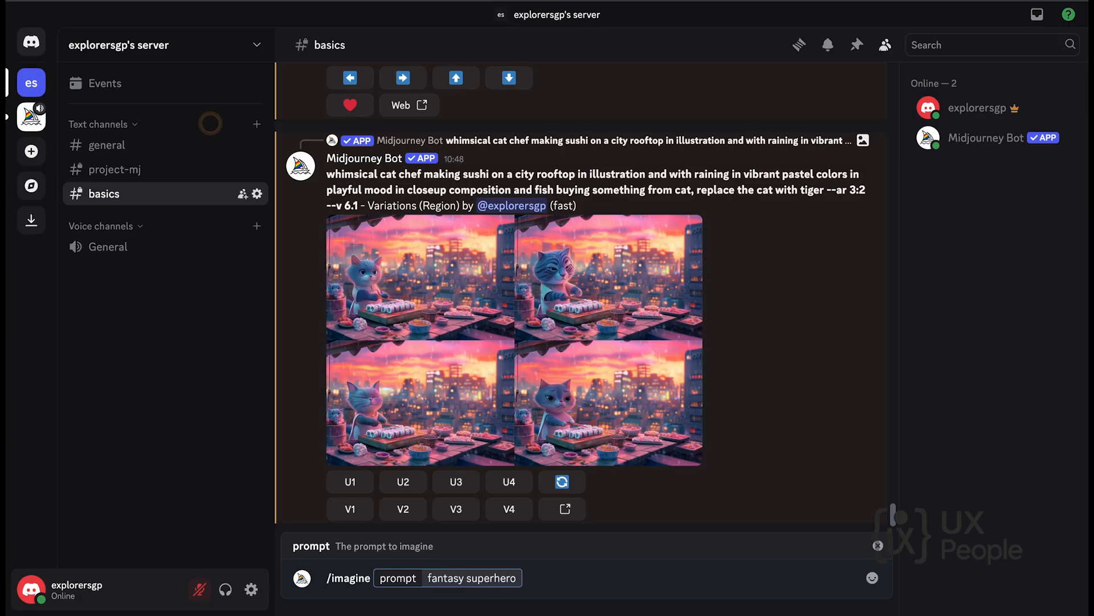
{"action": "type", "text": ", silver armor"}
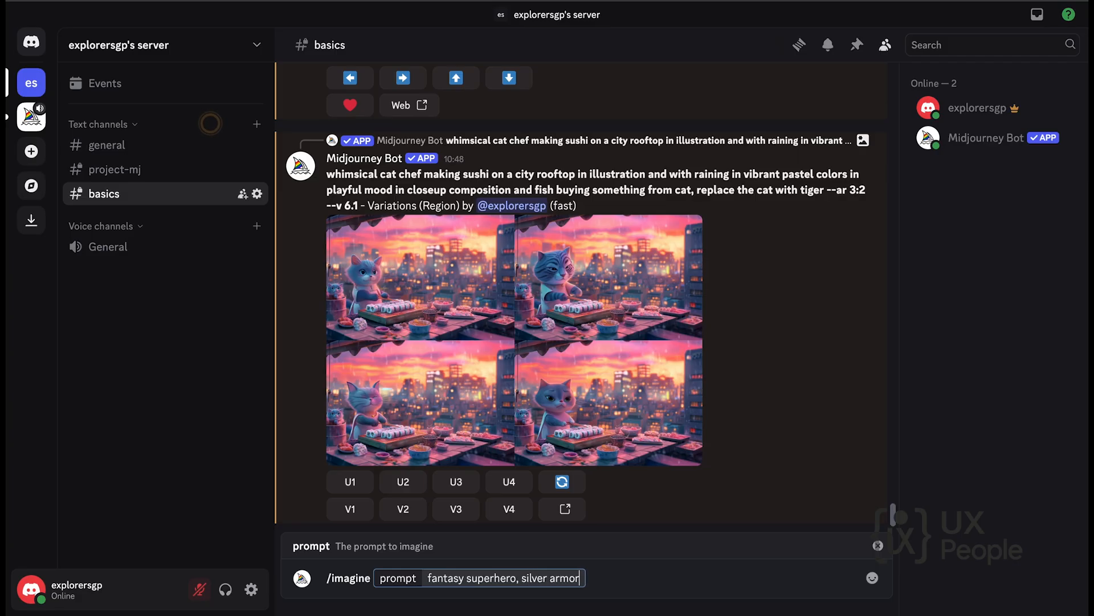
{"action": "type", "text": ", glowing ey"}
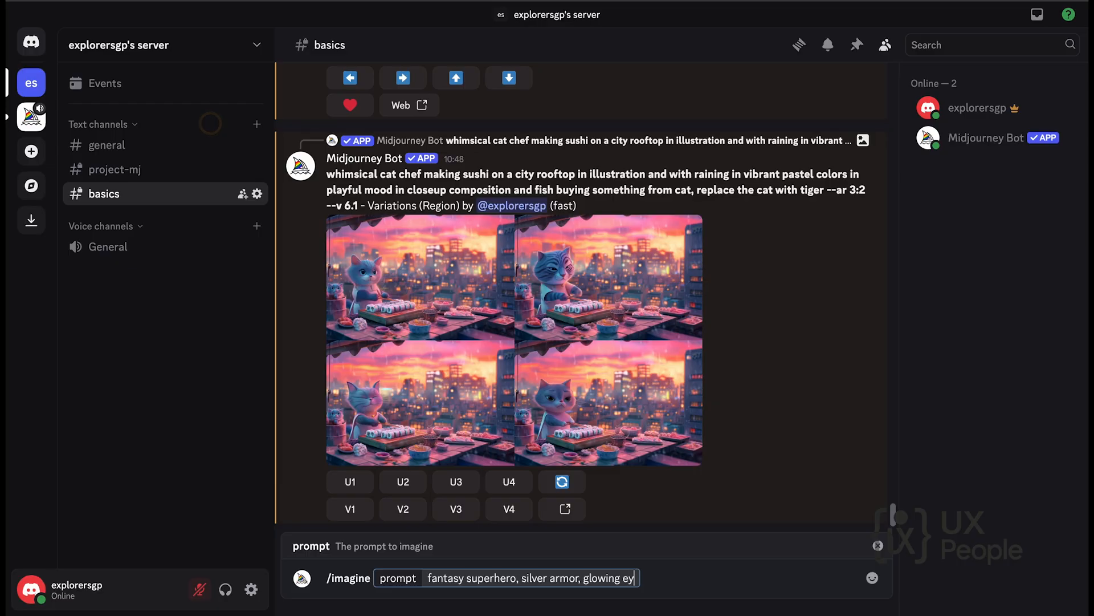
{"action": "type", "text": "es, dramatic"}
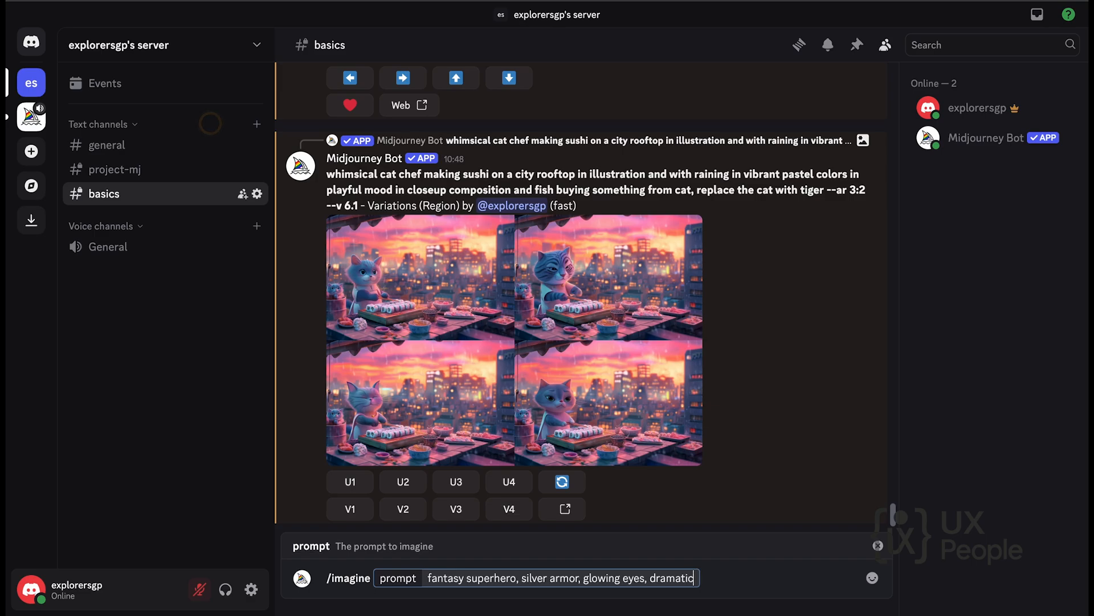
{"action": "type", "text": " lighting"}
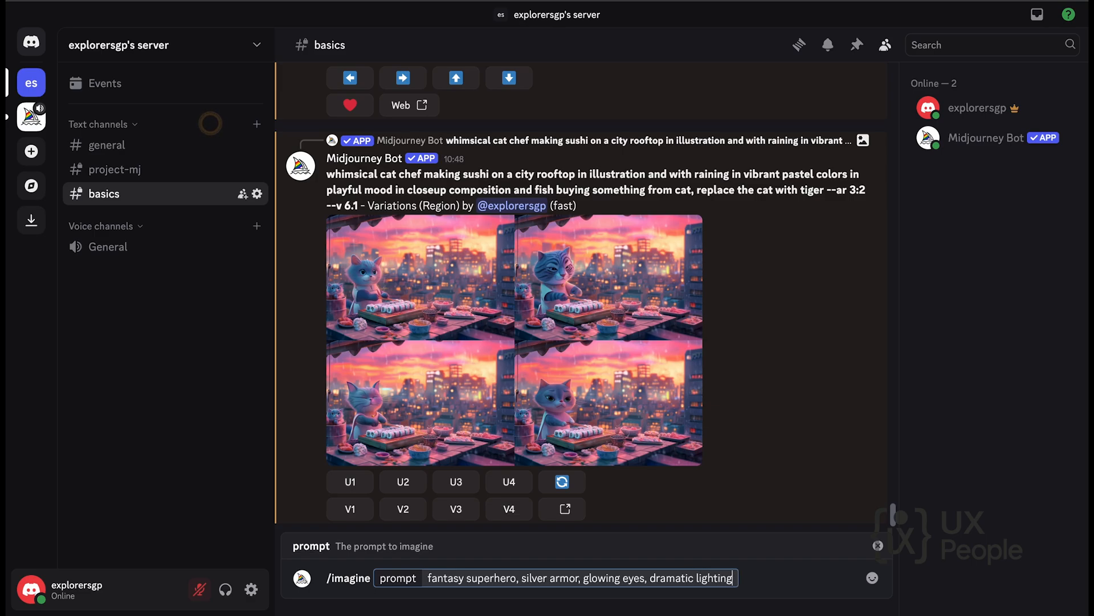
{"action": "type", "text": ", dynamaic "}
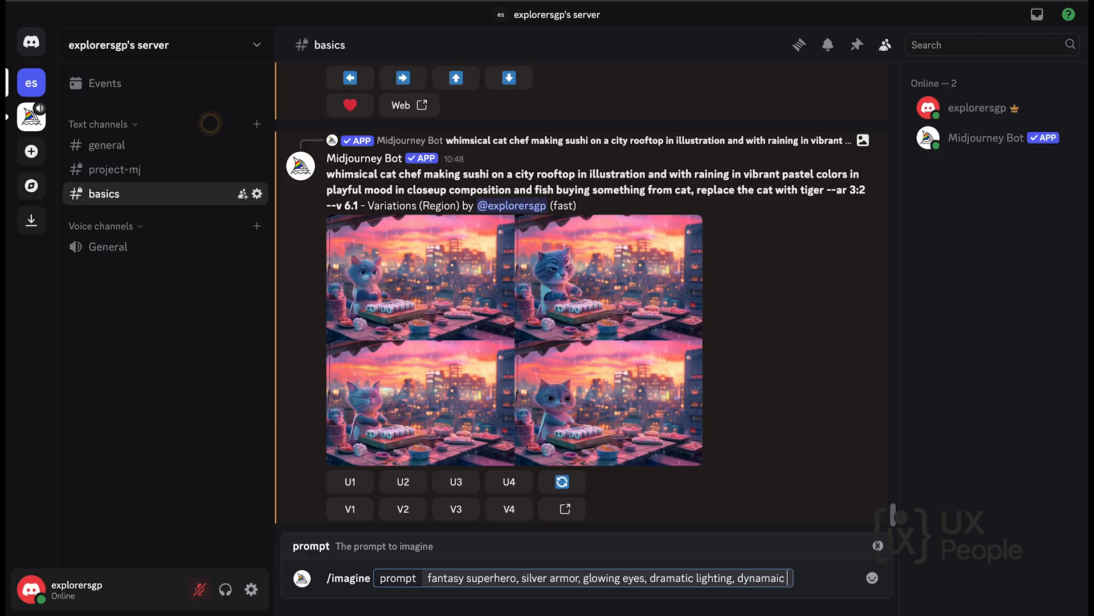
{"action": "type", "text": "pose,"}
{"action": "type", "text": " cin"}
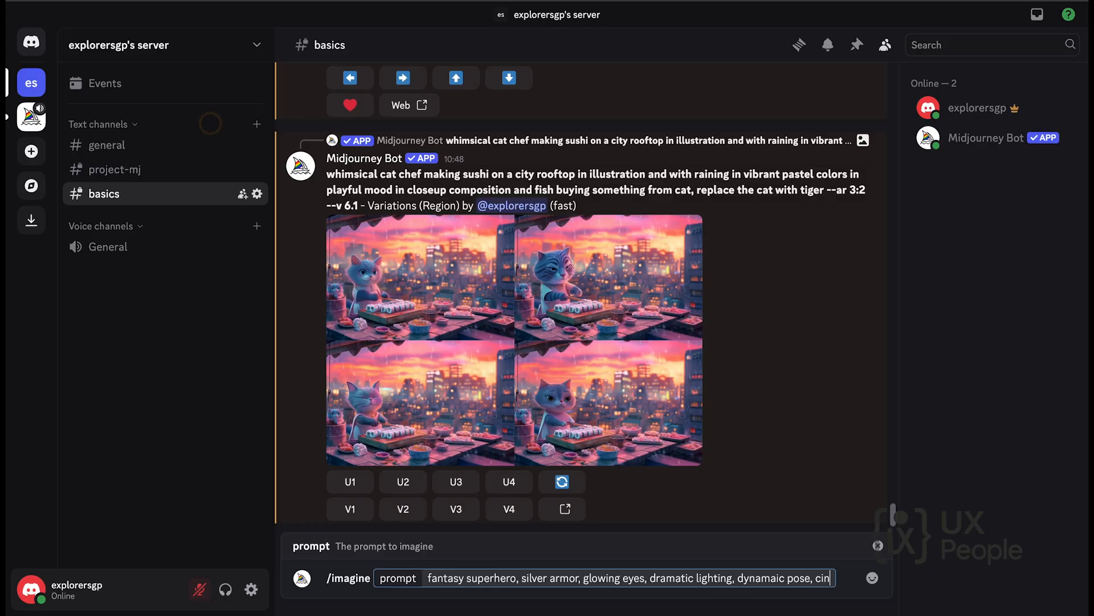
{"action": "type", "text": "ematic "}
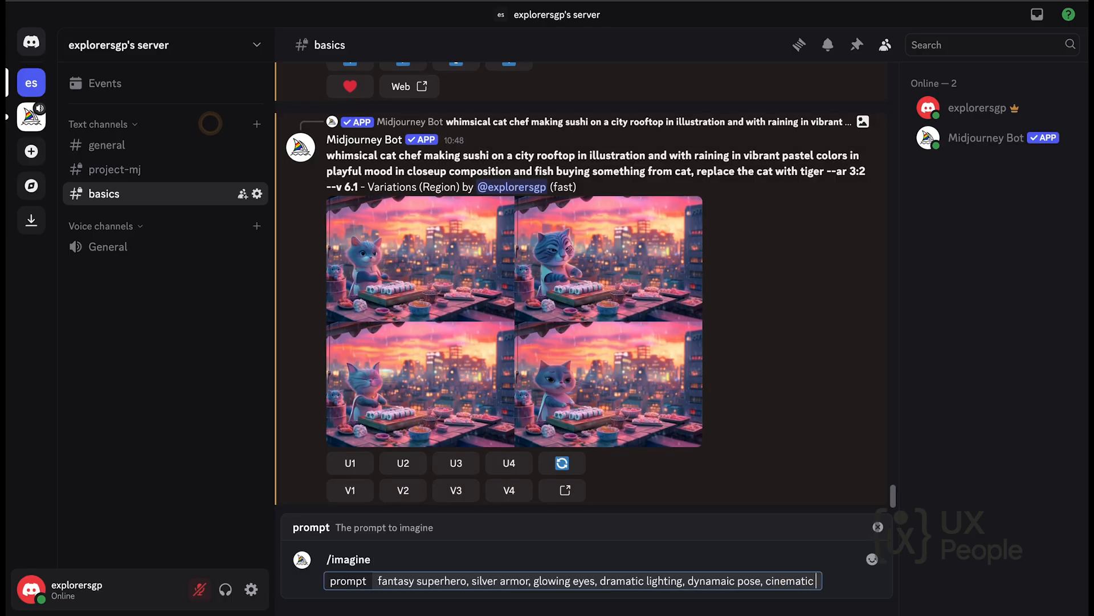
{"action": "type", "text": "backgrou"}
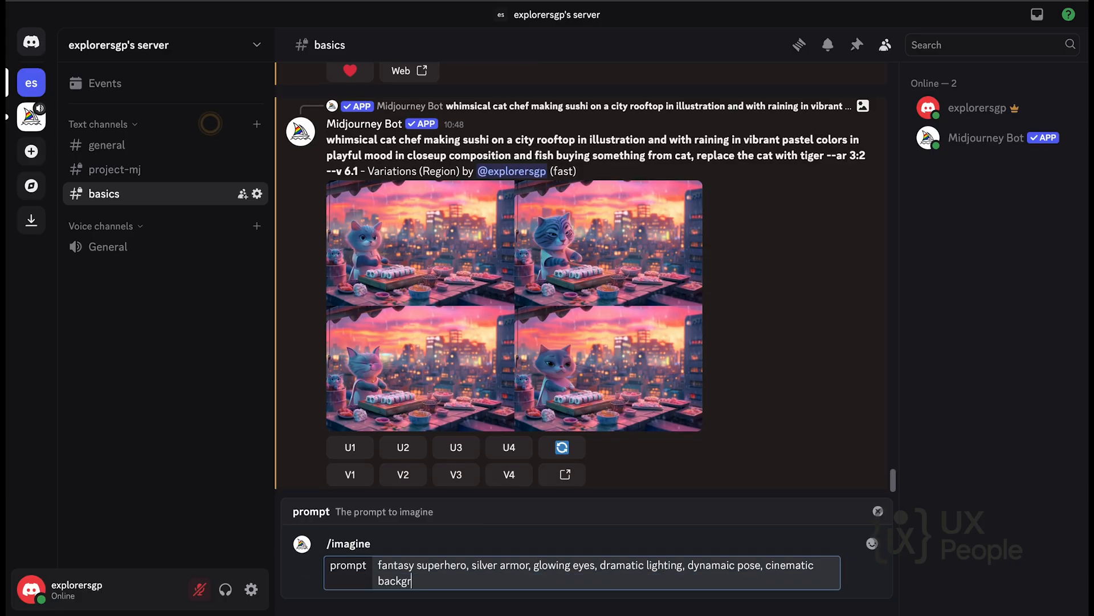
{"action": "type", "text": "nd"}
Extend the prompt with ", dramatic lighting, dynamaic pose, cinematic background" and submit it.
{"action": "key", "text": "Return"}
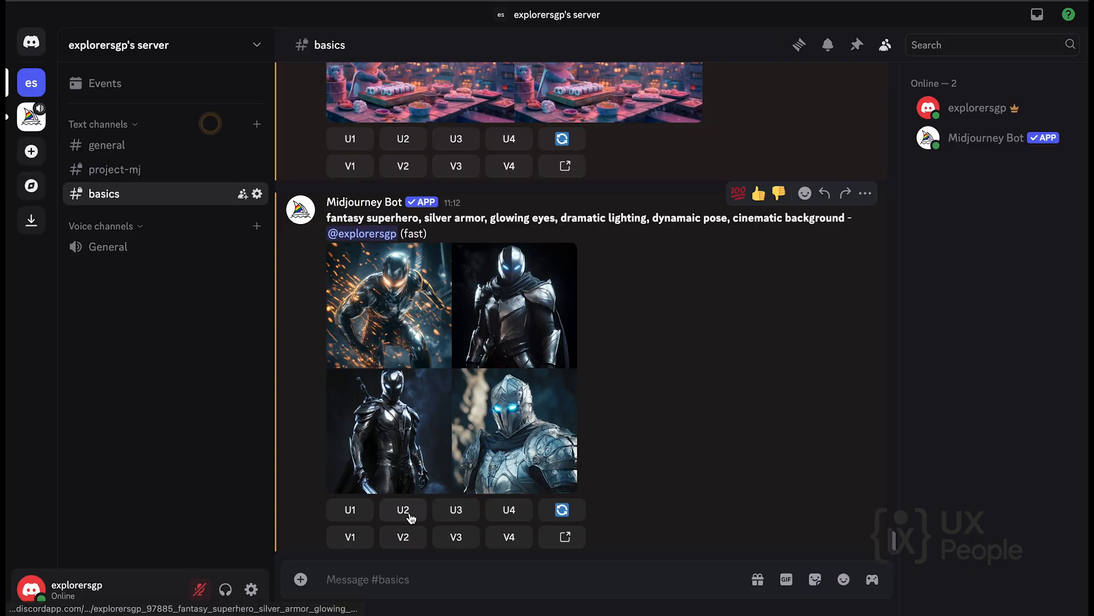
Upscale the third superhero image of the grid and view the upscaled result enlarged.
{"action": "left_click", "coordinate": [457, 510]}
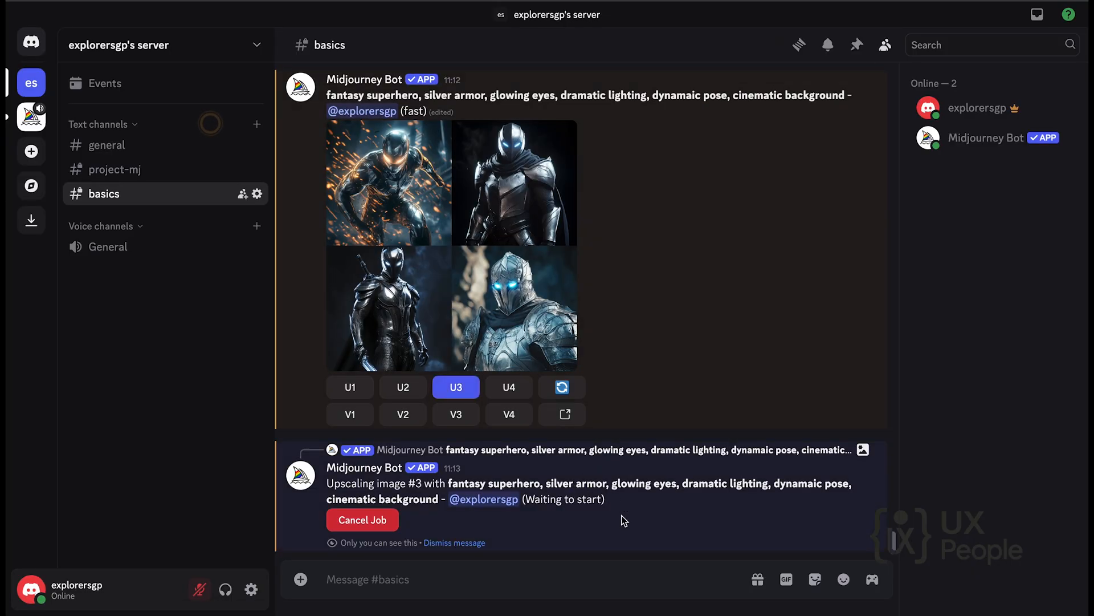
{"action": "left_click", "coordinate": [459, 300]}
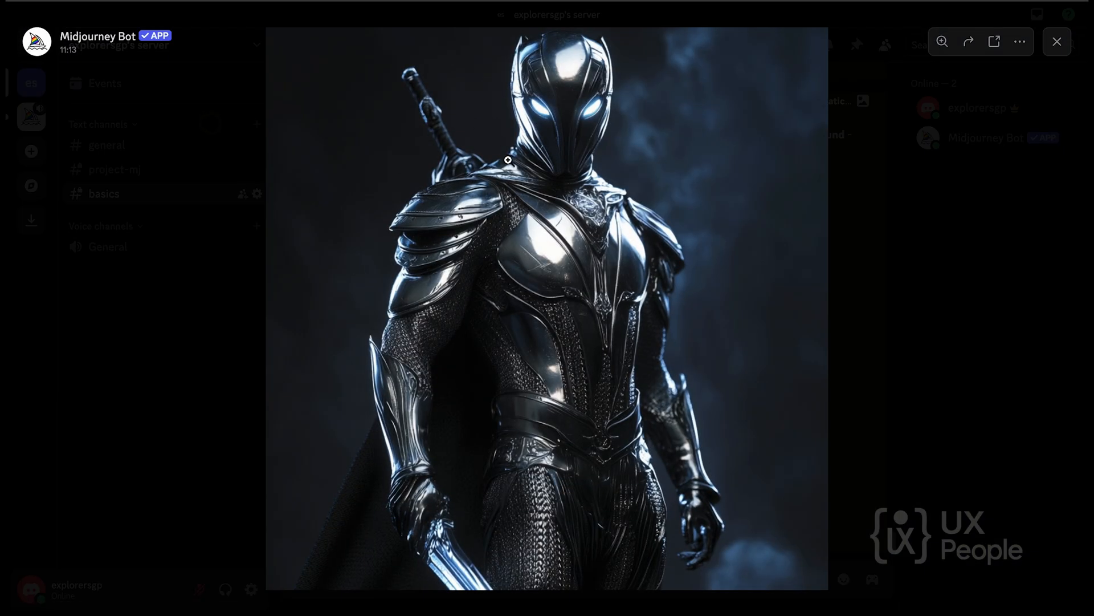
{"action": "left_click", "coordinate": [224, 322]}
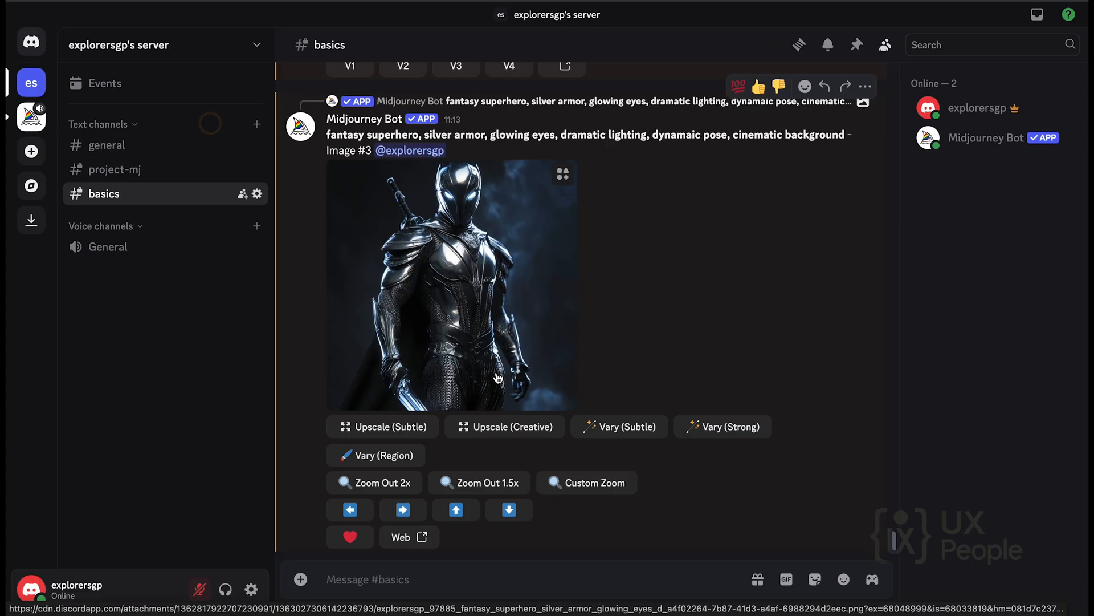
Copy the link of the upscaled superhero image from its enlarged view.
{"action": "left_click", "coordinate": [566, 252]}
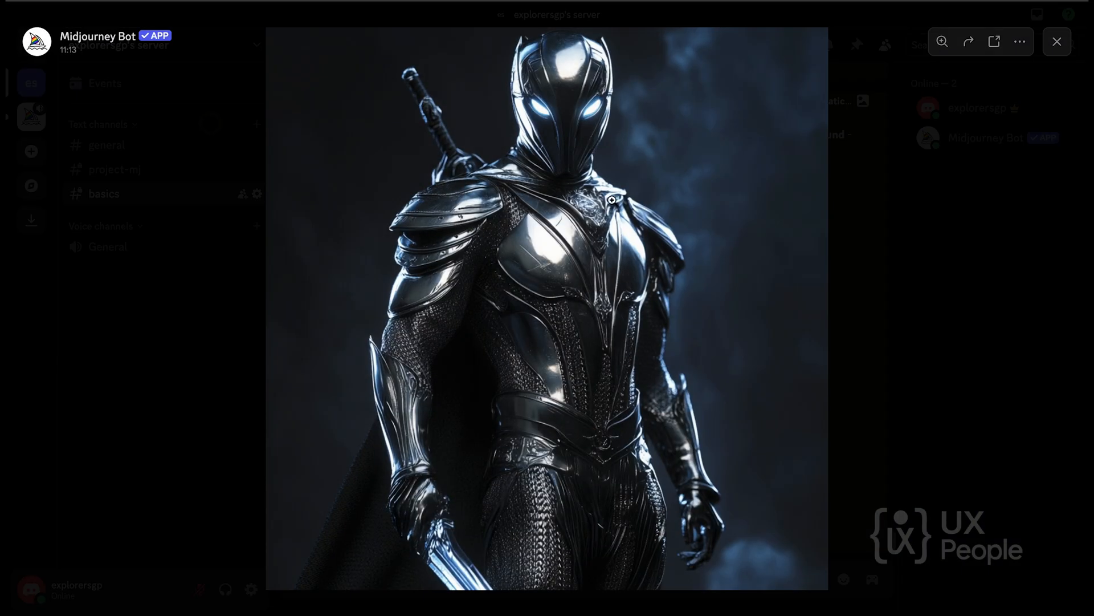
{"action": "left_click", "coordinate": [1019, 42]}
{"action": "left_click", "coordinate": [1002, 91]}
{"action": "left_click", "coordinate": [956, 225]}
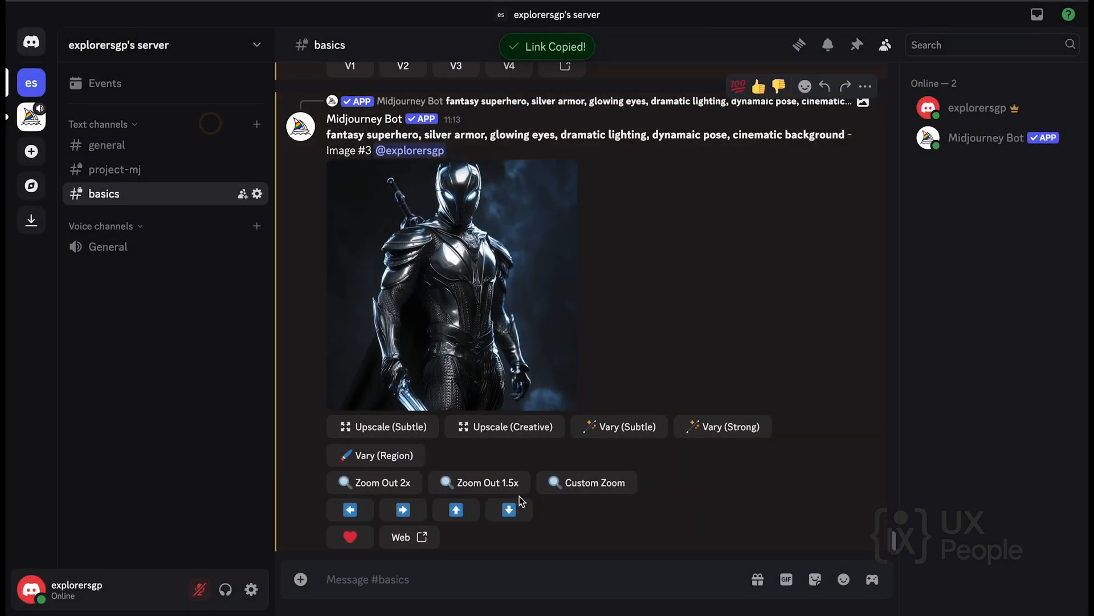
Start a new /imagine command in the basics channel with the prompt "fantasy superhearo".
{"action": "left_click", "coordinate": [459, 577]}
{"action": "type", "text": "/im"}
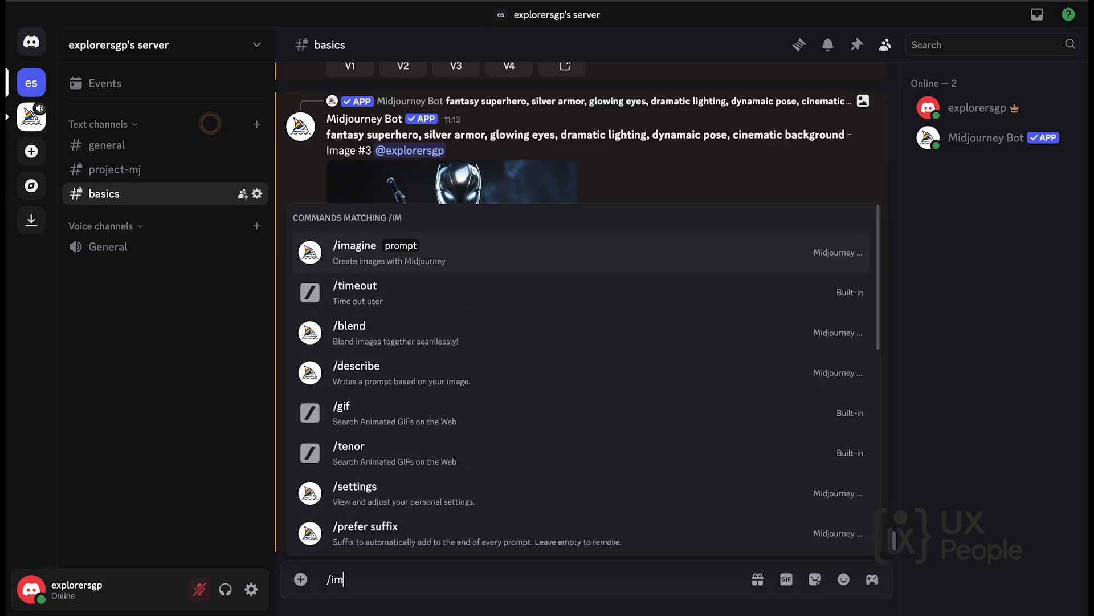
{"action": "key", "text": "Return"}
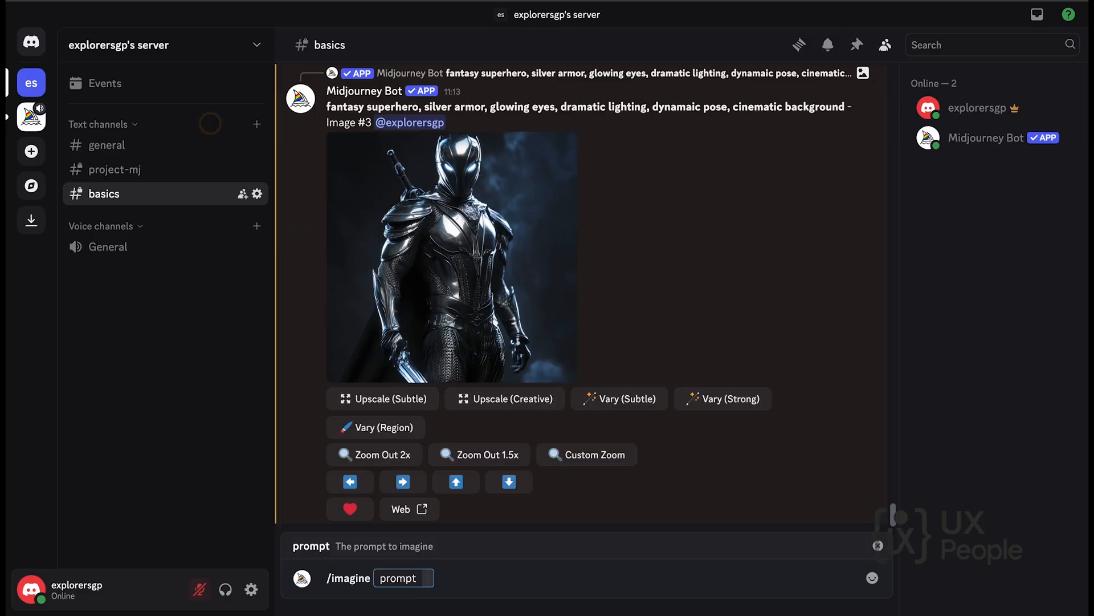
{"action": "type", "text": "fantasy"}
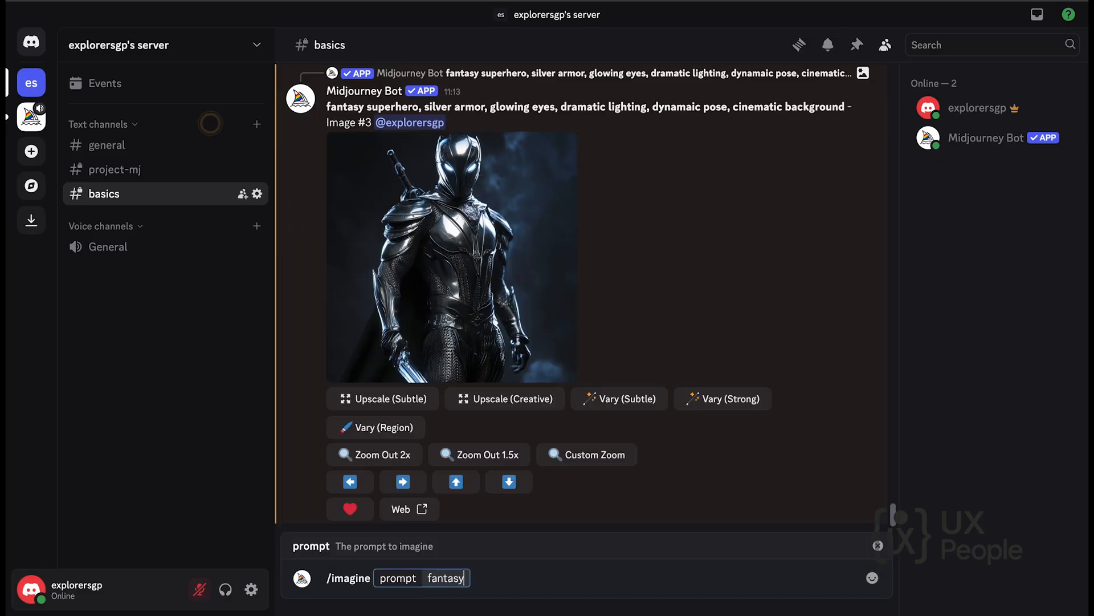
{"action": "type", "text": " superhearo"}
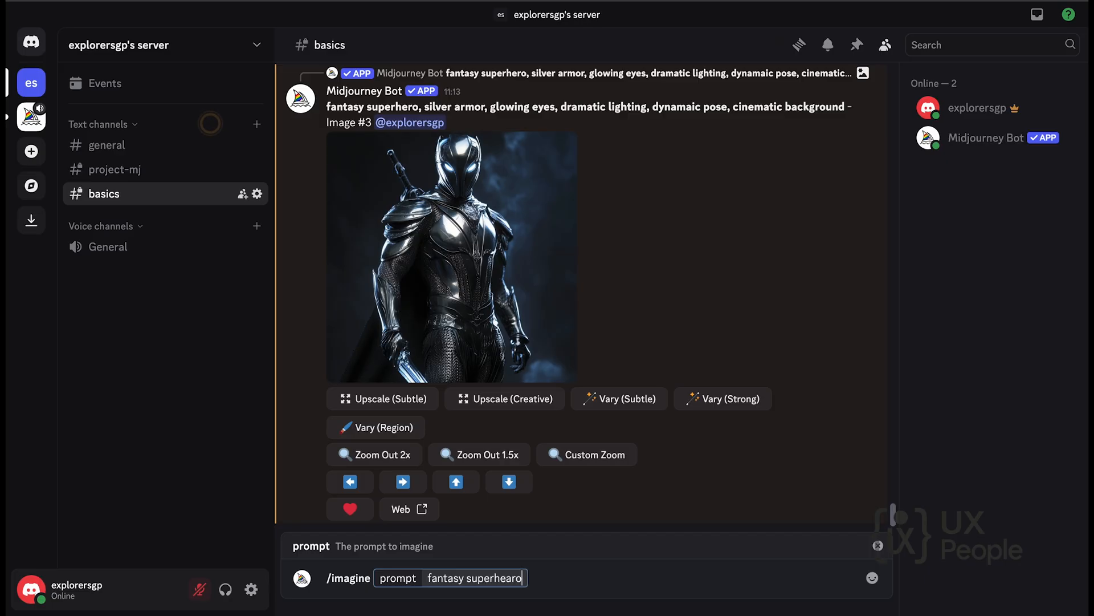
{"action": "type", "text": " flyimng"}
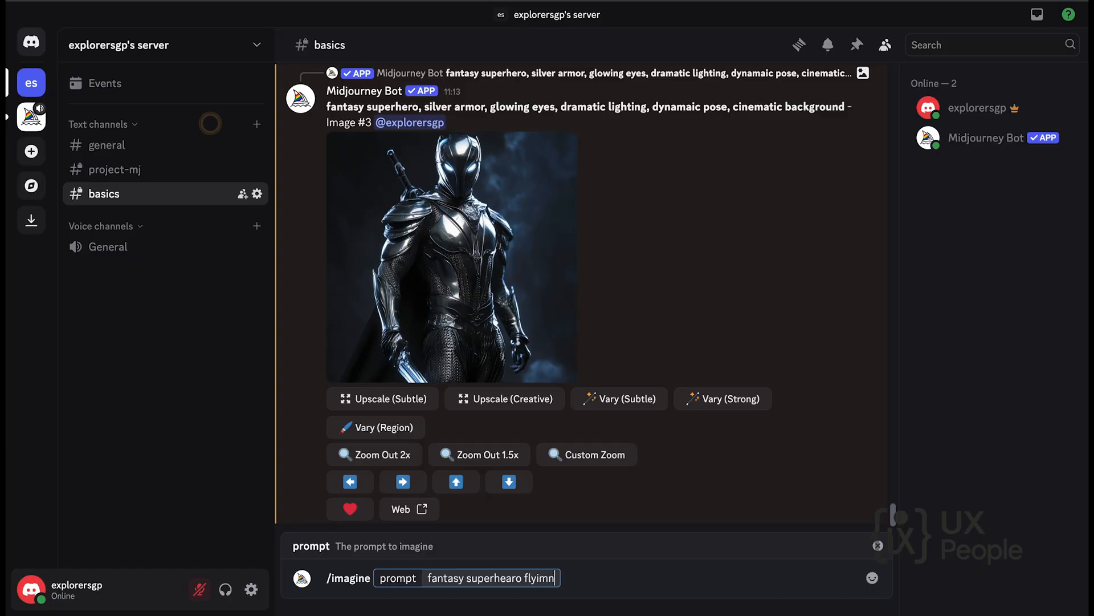
Extend the superhero prompt with "flying above a burning city".
{"action": "key", "text": "BackSpace"}
{"action": "key", "text": "BackSpace"}
{"action": "key", "text": "BackSpace"}
{"action": "type", "text": "ng above a burni"}
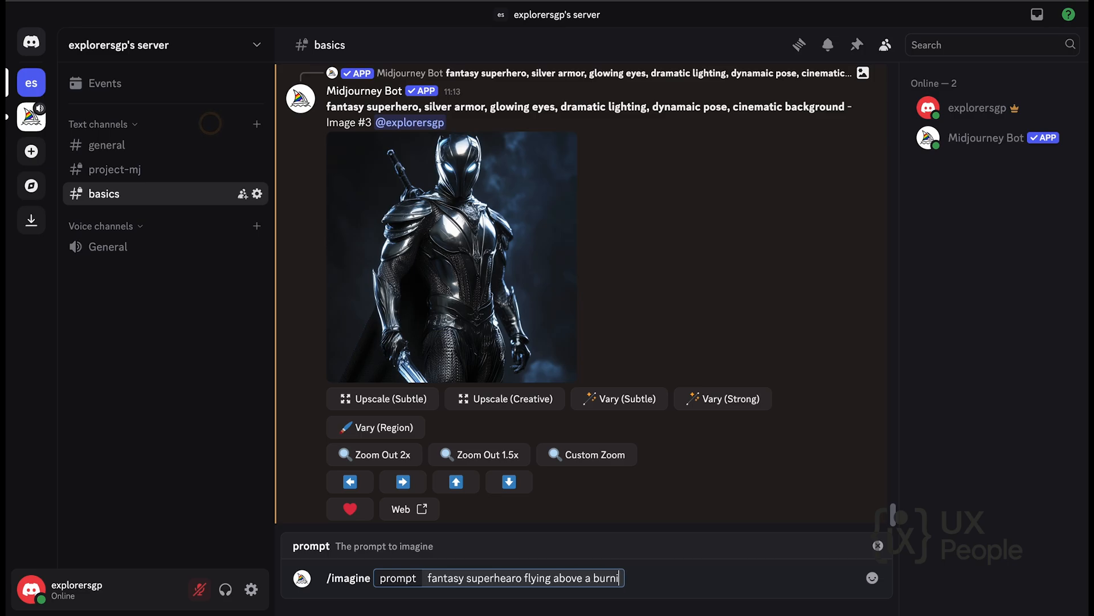
{"action": "type", "text": "ng city, ep"}
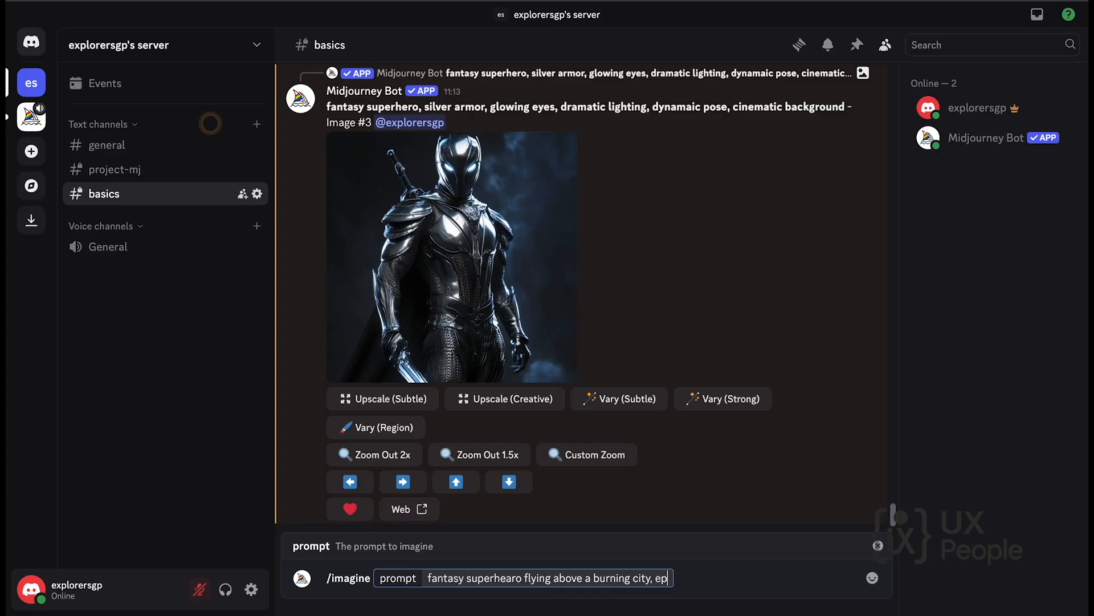
{"action": "type", "text": "ic at"}
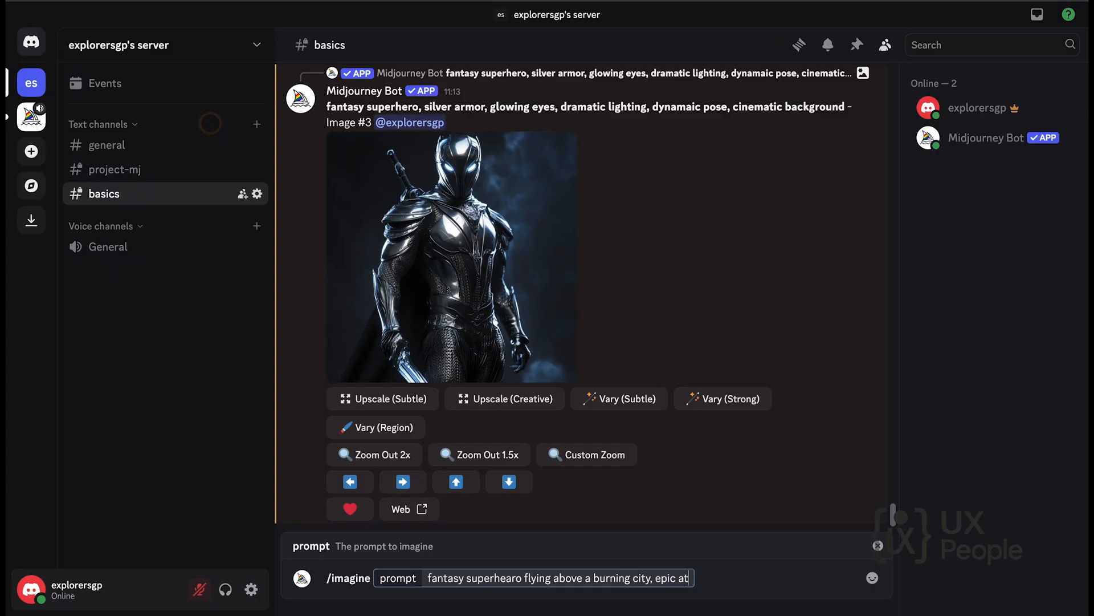
{"action": "type", "text": "mosphere"}
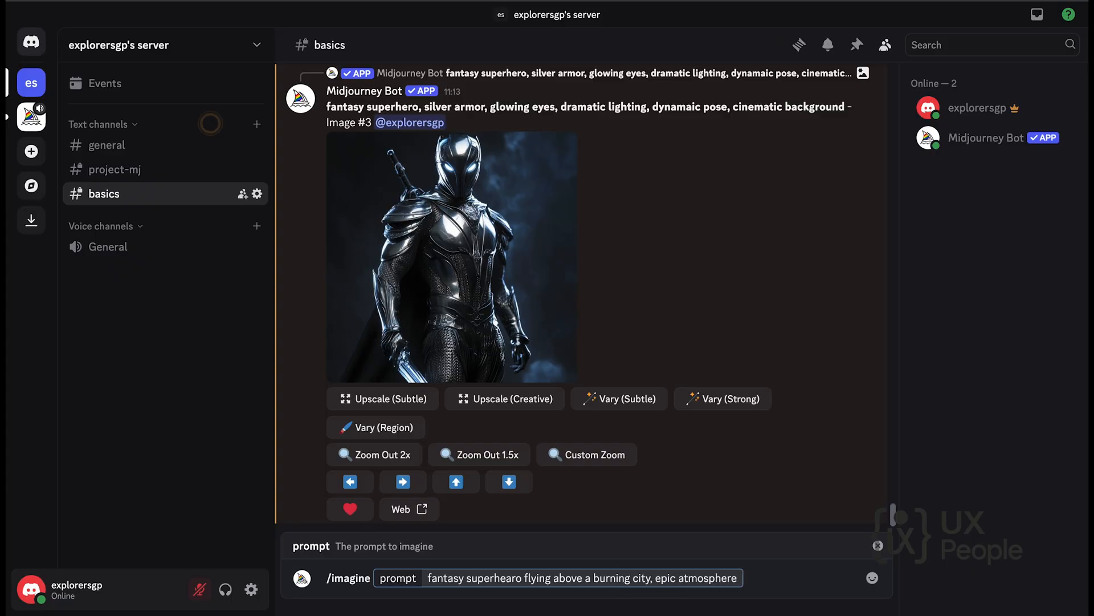
{"action": "type", "text": ", orange hi"}
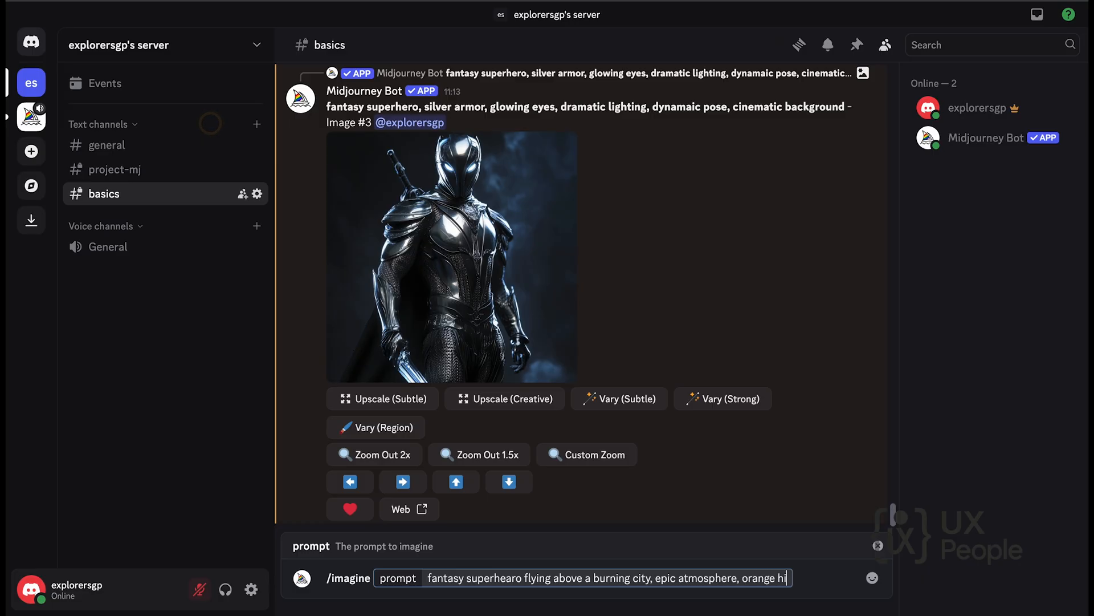
{"action": "type", "text": "ghlights"}
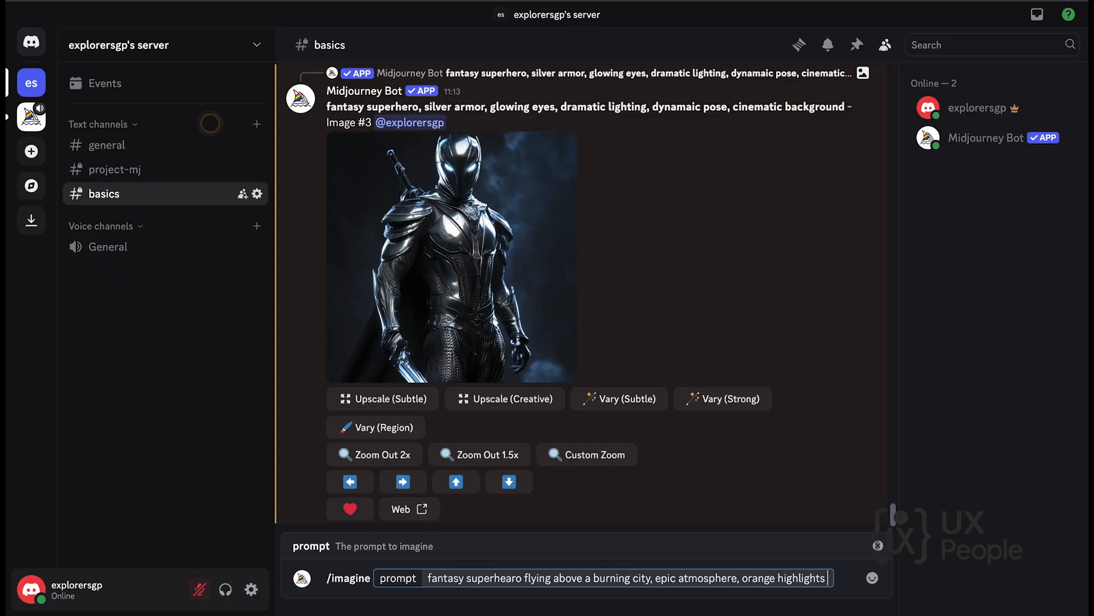
Submit the prompt with --cref and the copied superhero image link, and view the generated grid enlarged.
{"action": "type", "text": "--cref"}
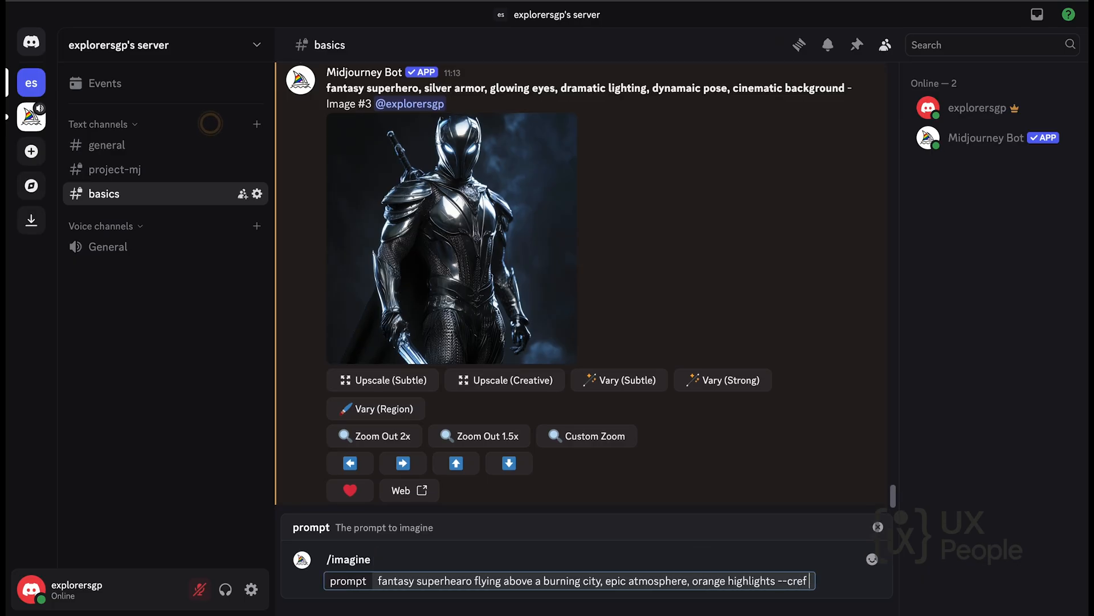
{"action": "key", "text": "super+v"}
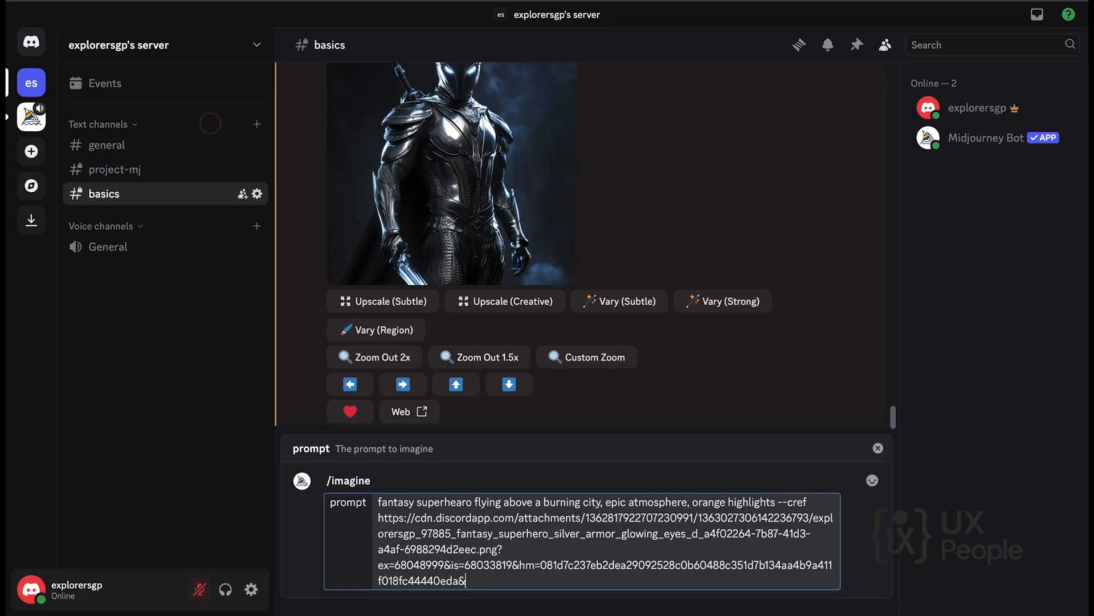
{"action": "key", "text": "Return"}
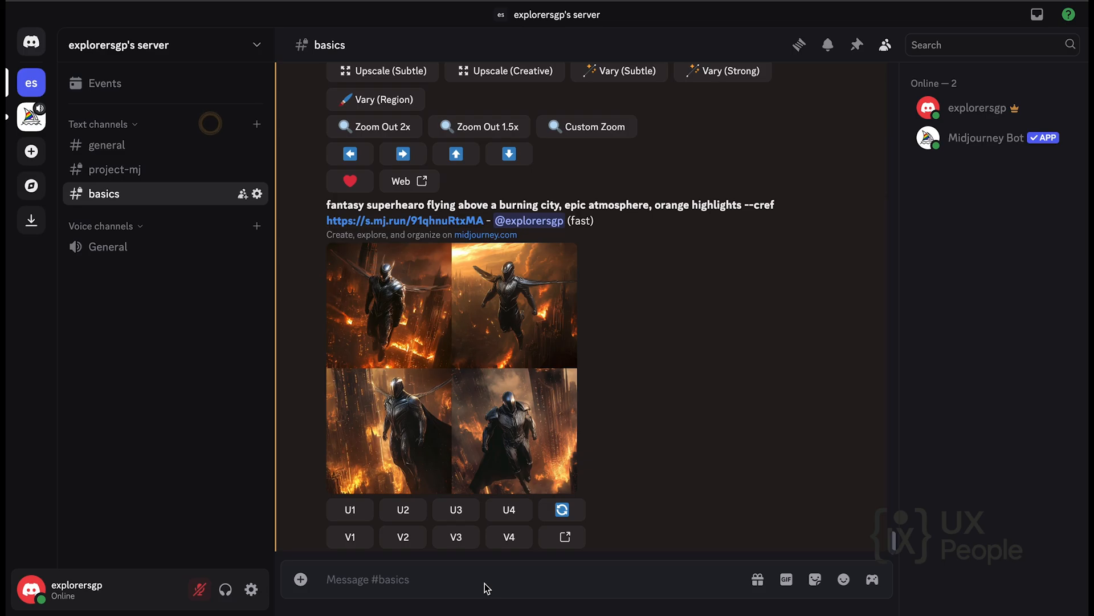
{"action": "left_click", "coordinate": [443, 410]}
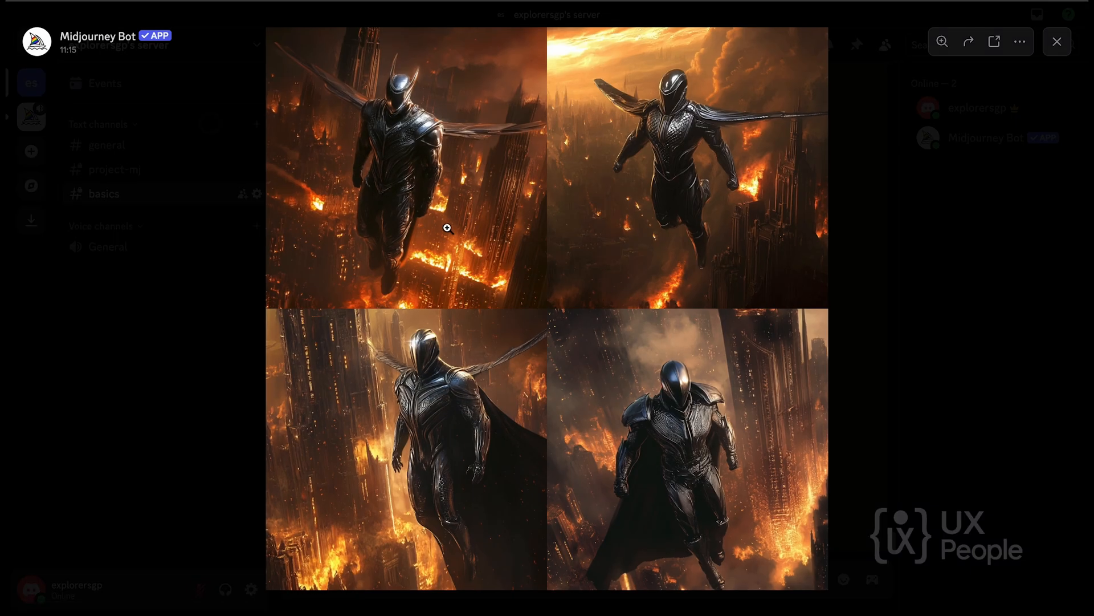
{"action": "left_click", "coordinate": [880, 302]}
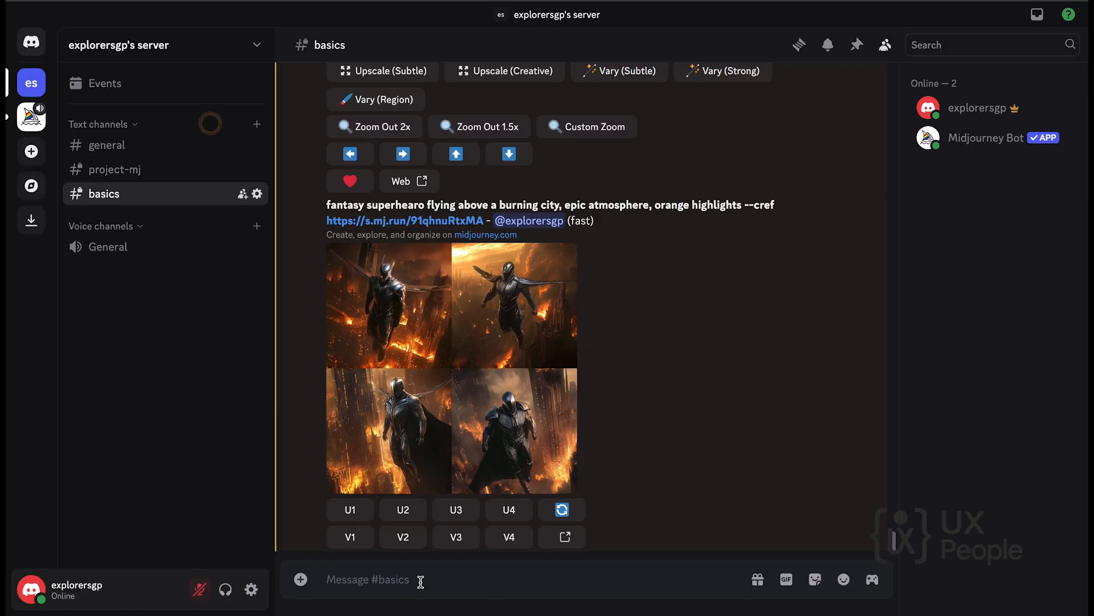
Start a new /imagine command in the basics channel with the prompt "fantasy superhero on a throne".
{"action": "type", "text": "/"}
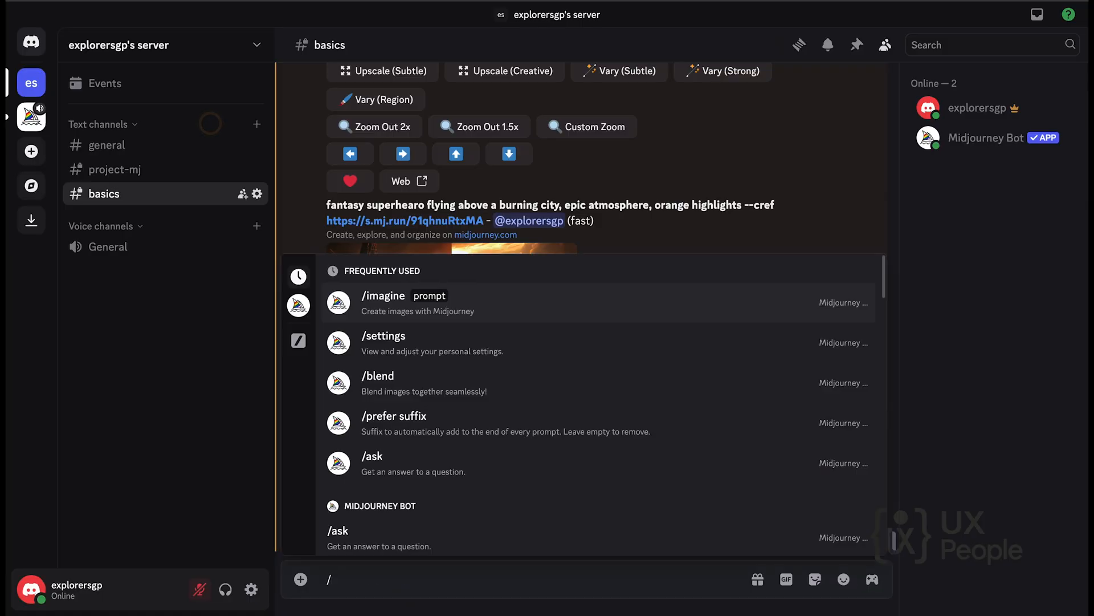
{"action": "type", "text": "im"}
{"action": "key", "text": "Tab"}
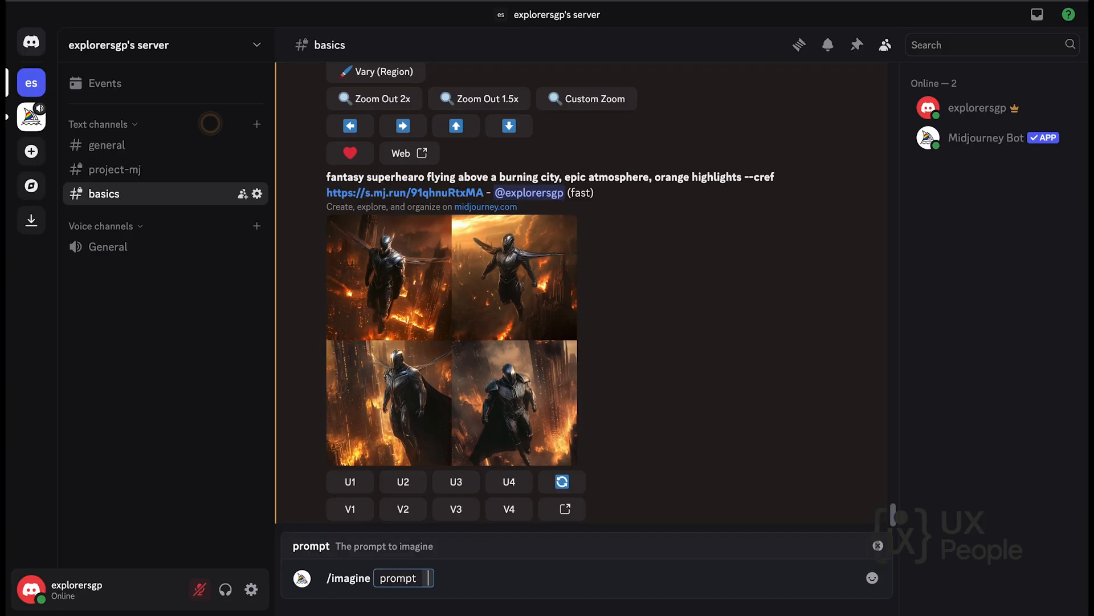
{"action": "type", "text": "fantasy"}
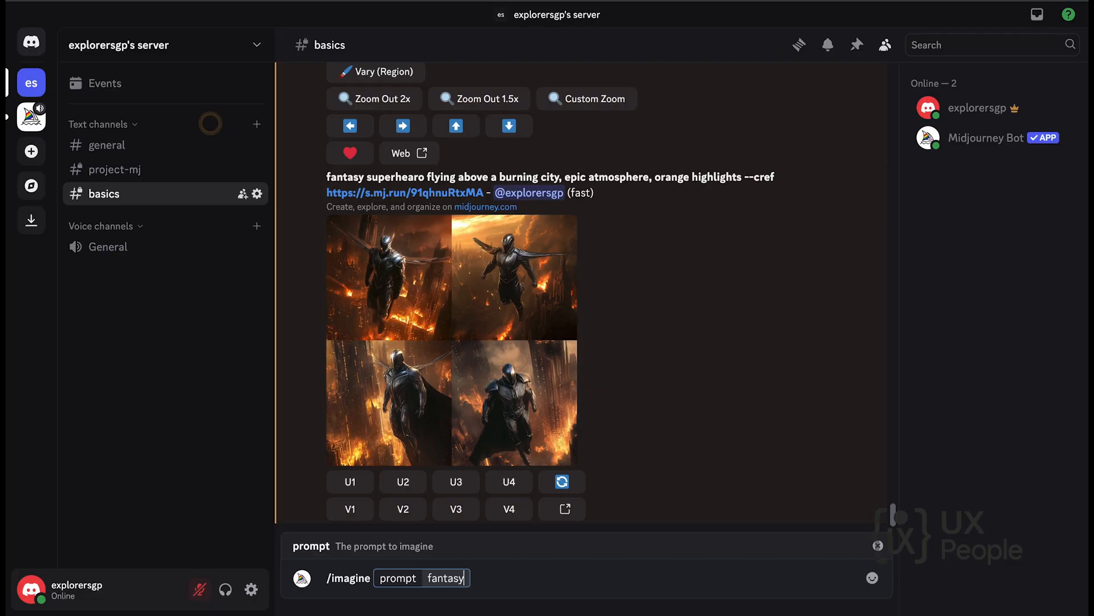
{"action": "type", "text": " superhero"}
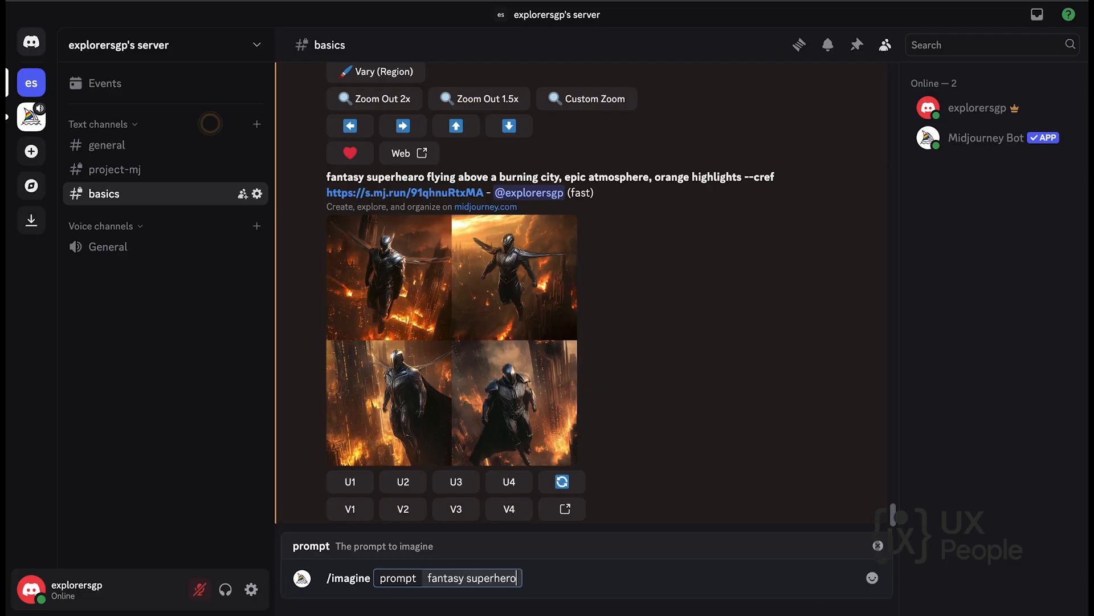
{"action": "type", "text": " on a thro"}
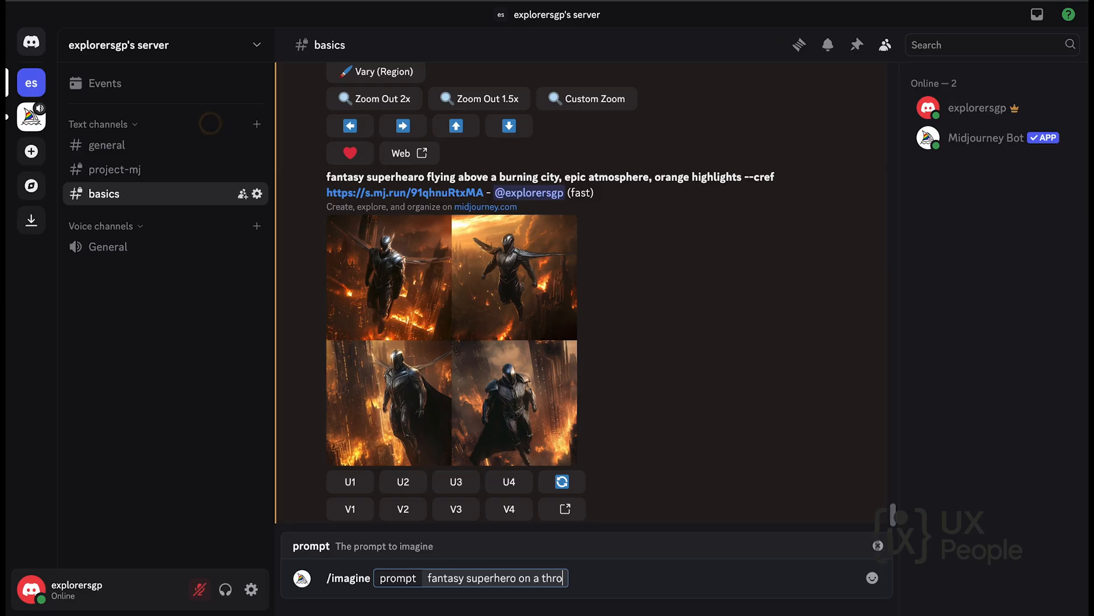
{"action": "type", "text": "ne, ro"}
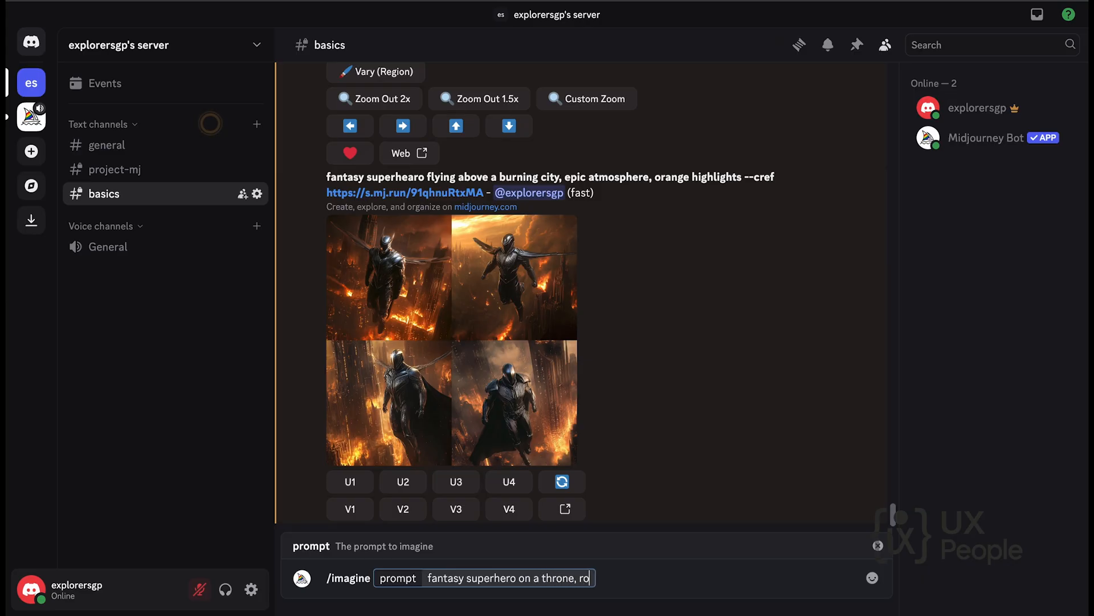
{"action": "type", "text": "yal setting"}
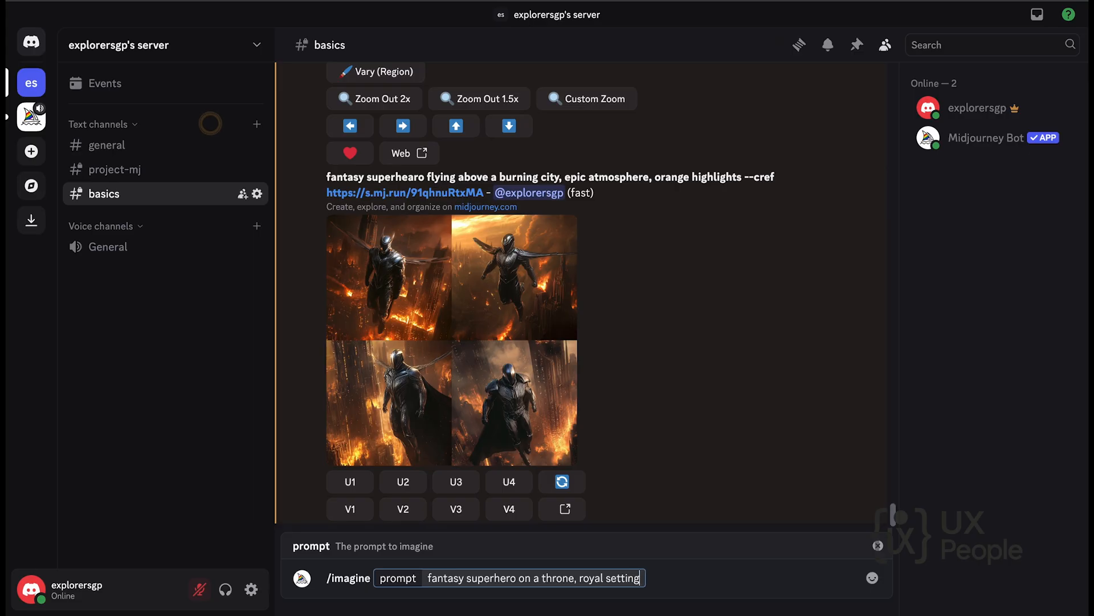
{"action": "type", "text": ", glo"}
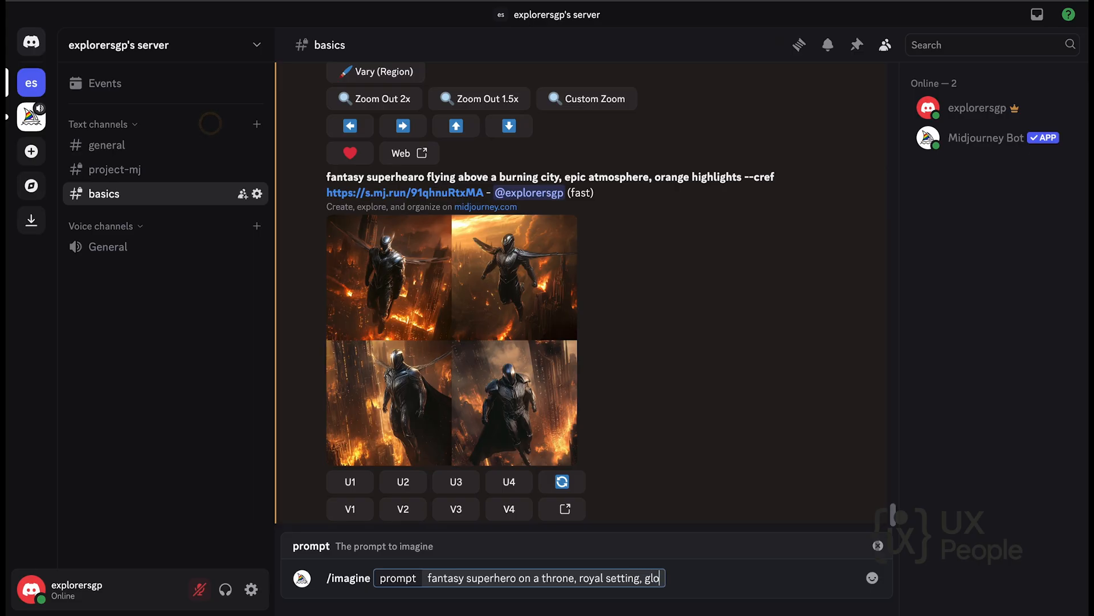
{"action": "type", "text": "wing crown"}
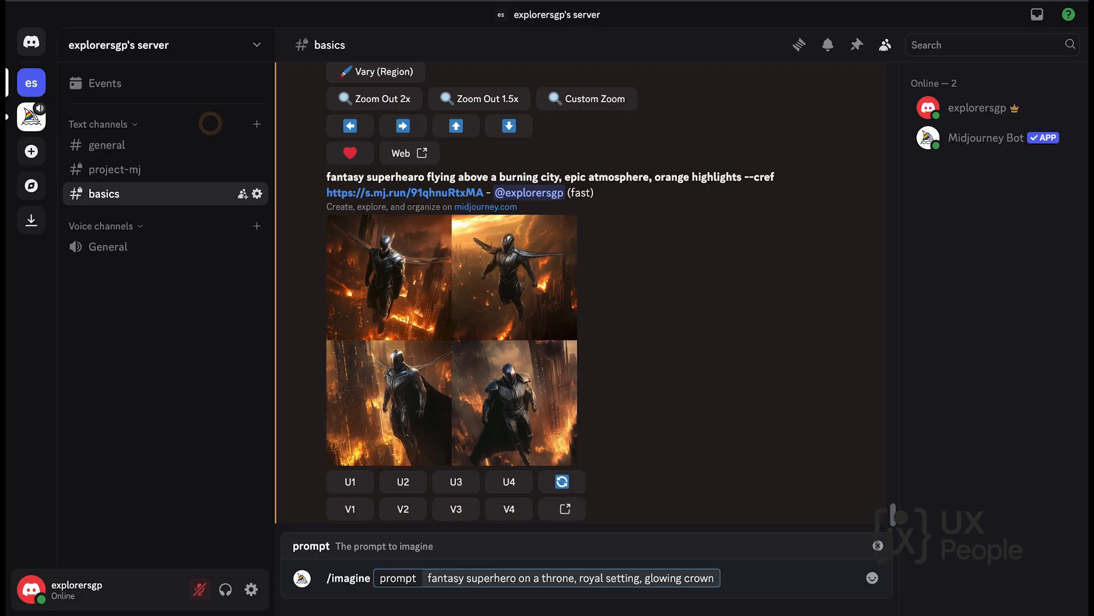
{"action": "type", "text": " --cref"}
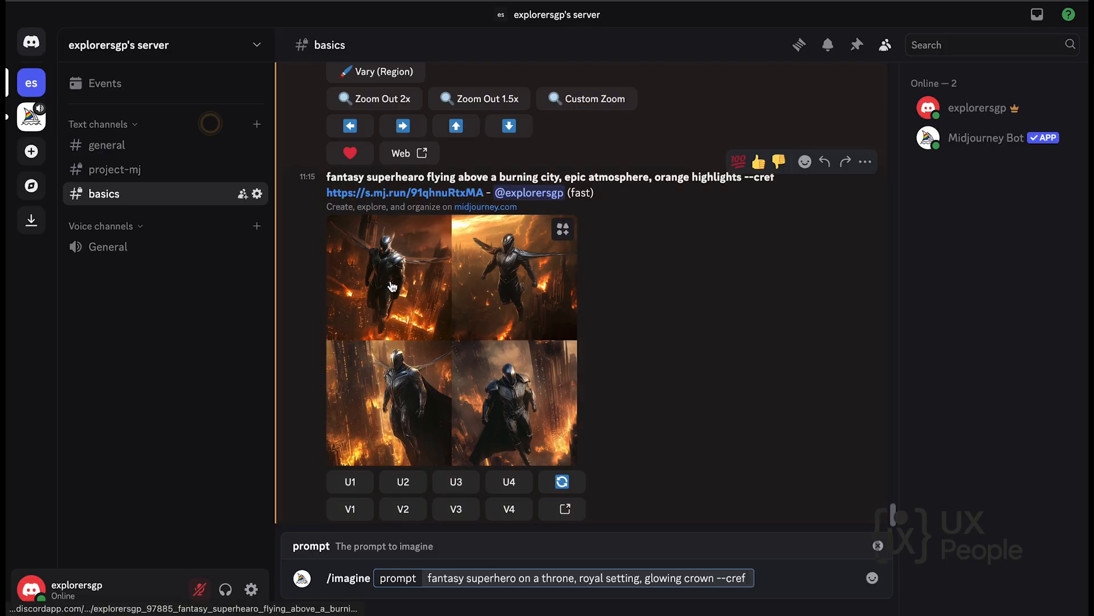
Copy the link of the upscaled silver armor superhero image and paste it after --cref in the throne prompt.
{"action": "scroll", "coordinate": [442, 228], "scroll_direction": "up", "scroll_amount": 5}
{"action": "left_click", "coordinate": [442, 224]}
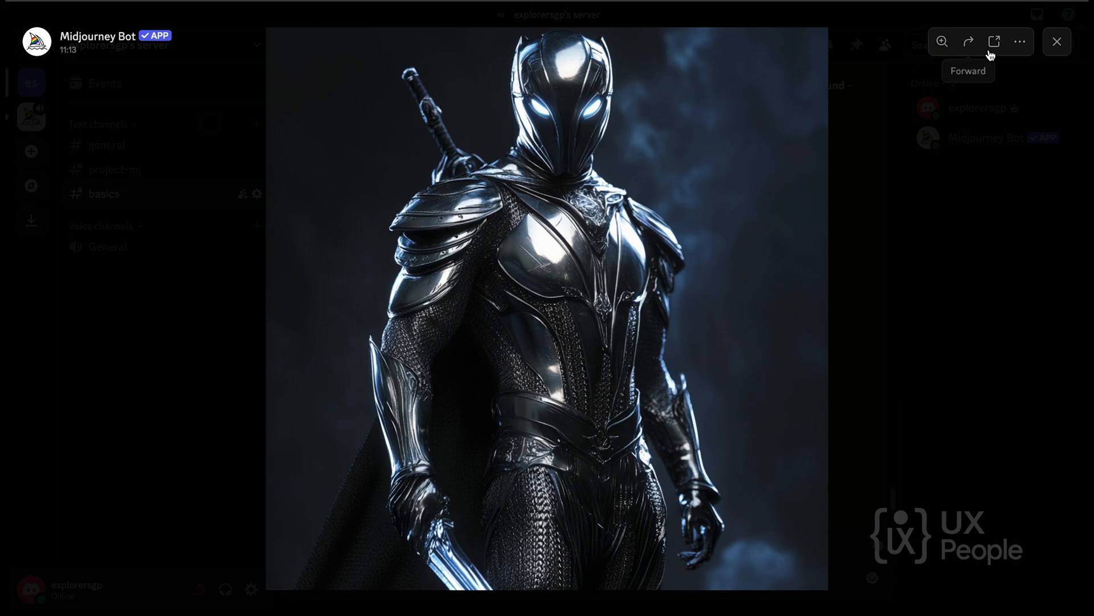
{"action": "left_click", "coordinate": [1020, 43]}
{"action": "left_click", "coordinate": [1004, 86]}
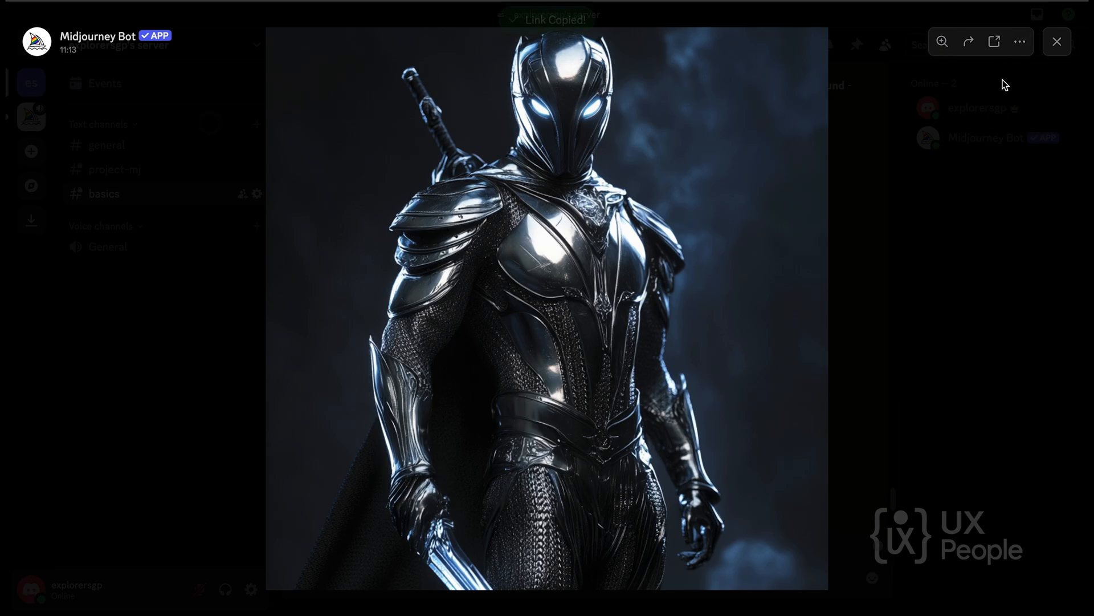
{"action": "left_click", "coordinate": [1057, 42]}
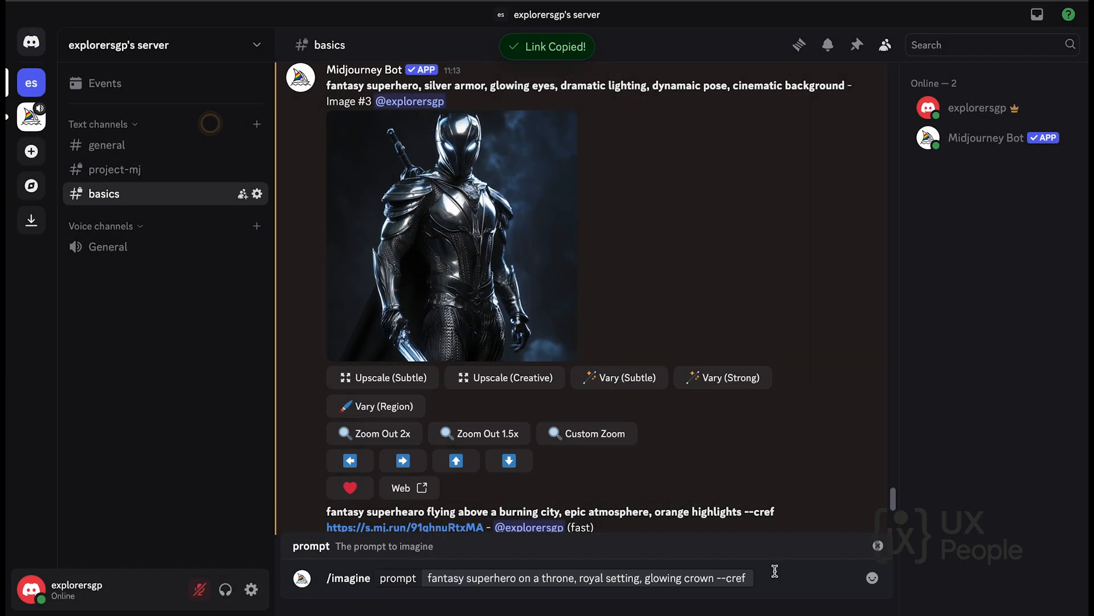
{"action": "left_click", "coordinate": [754, 578]}
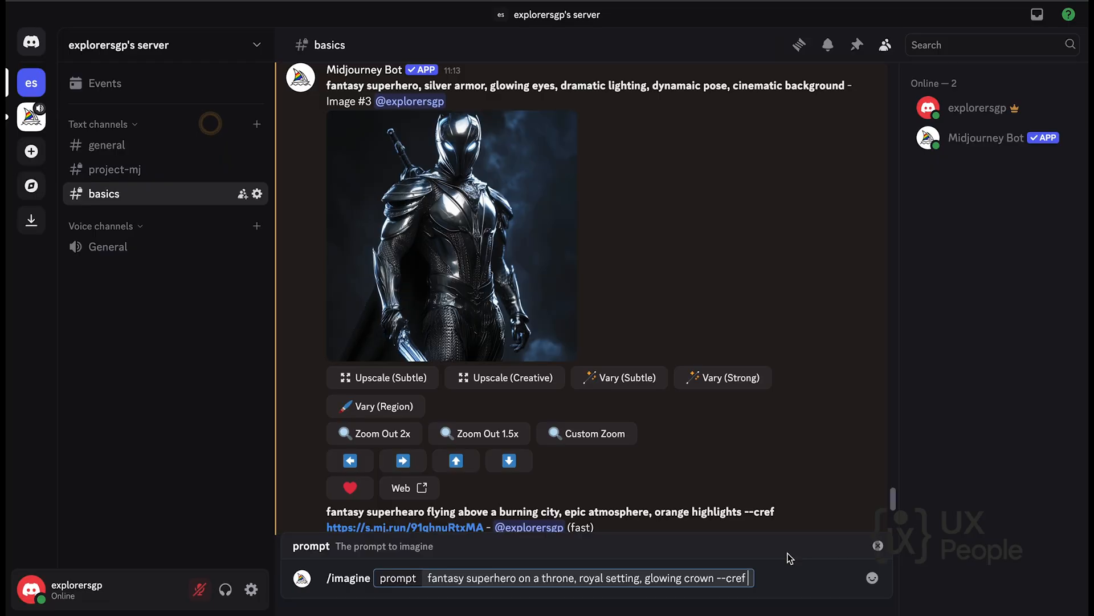
{"action": "key", "text": "super+v"}
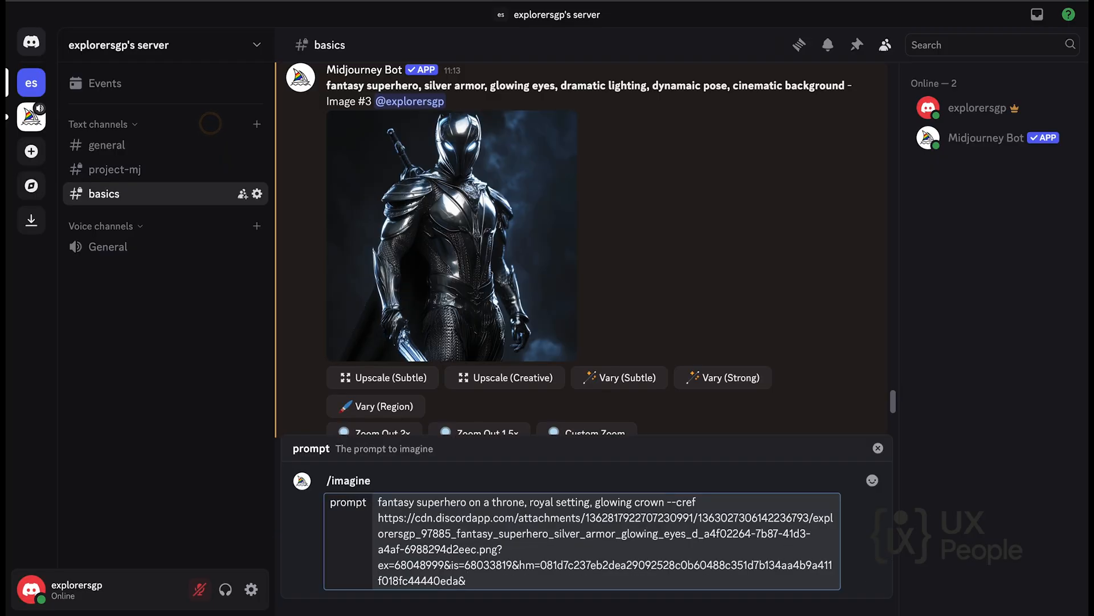
Add --cw 76 to the throne prompt, submit it, and view the generated grid enlarged.
{"action": "type", "text": "--cw 76"}
{"action": "key", "text": "Return"}
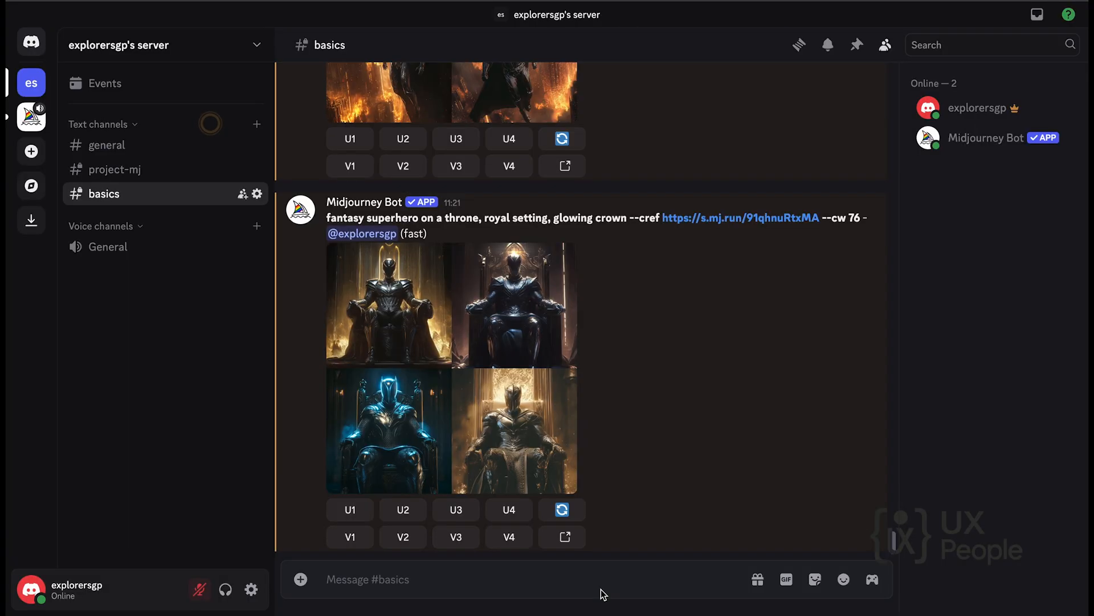
{"action": "left_click", "coordinate": [488, 421]}
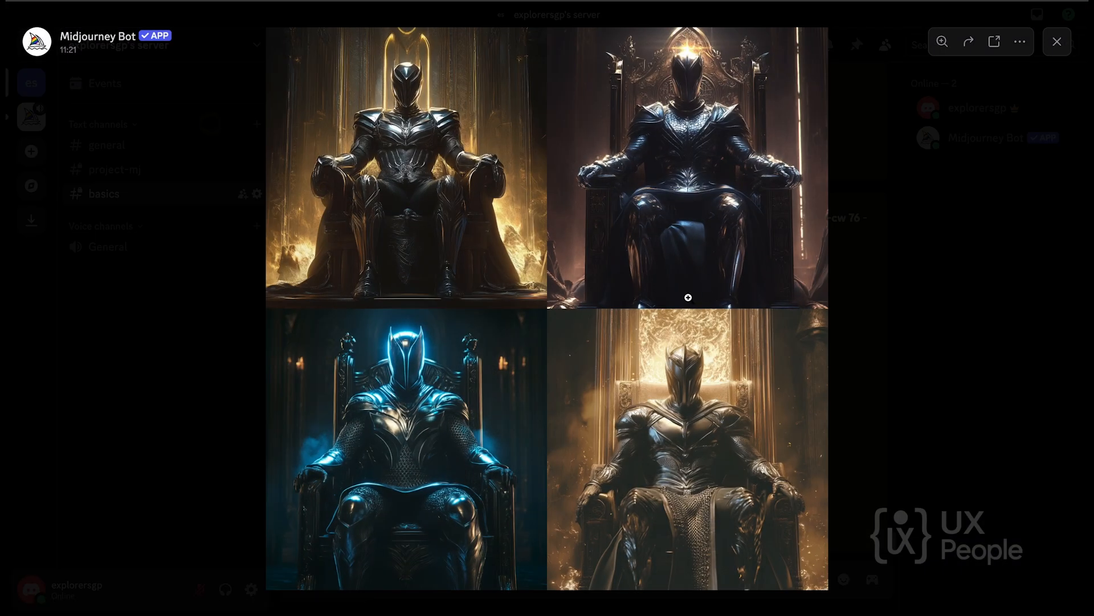
{"action": "left_click", "coordinate": [902, 351]}
Start a new /imagine command in the basics channel with the prompt "a futuristic city".
{"action": "left_click", "coordinate": [480, 579]}
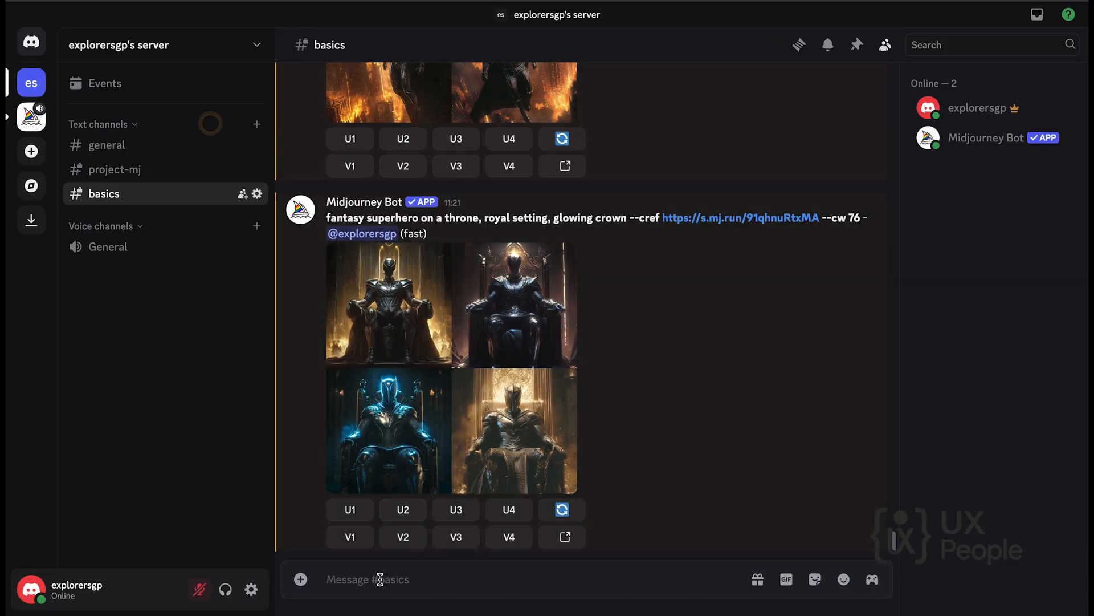
{"action": "type", "text": "/im"}
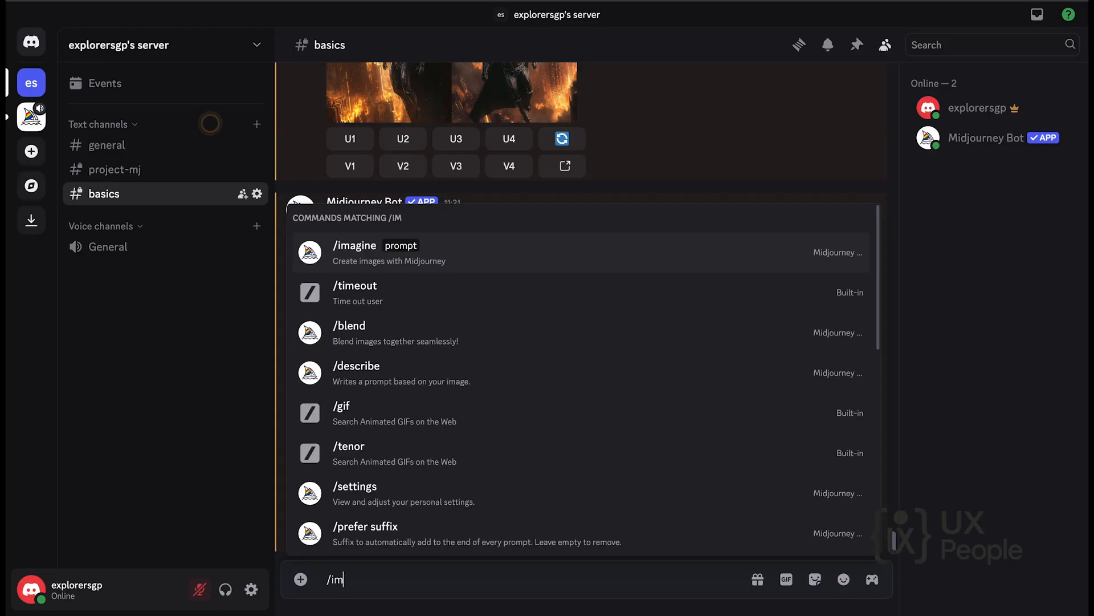
{"action": "key", "text": "Tab"}
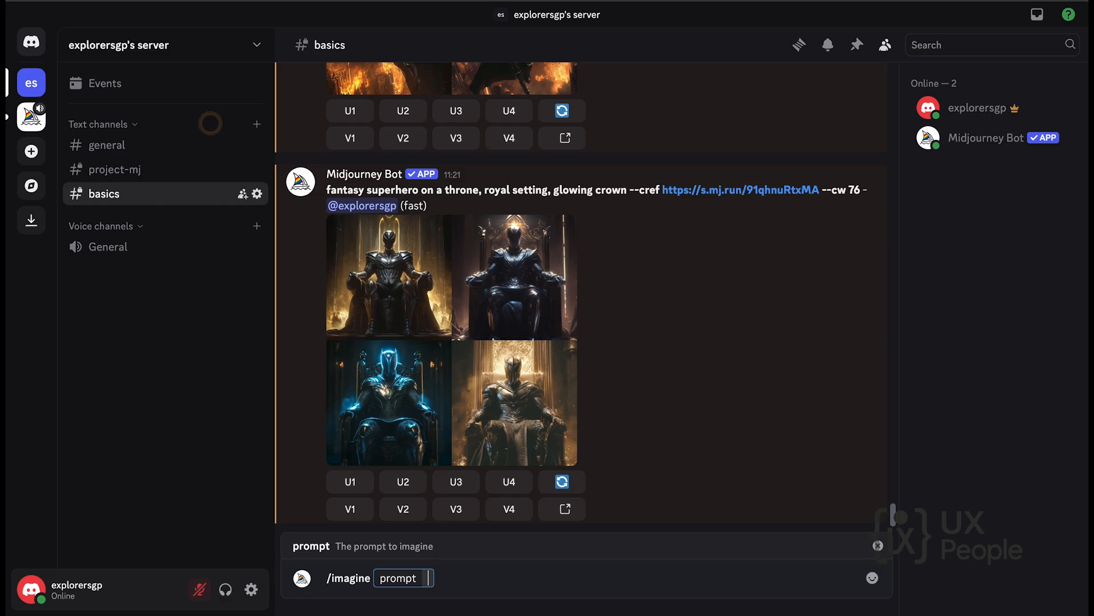
{"action": "type", "text": "a futuristic city skylin"}
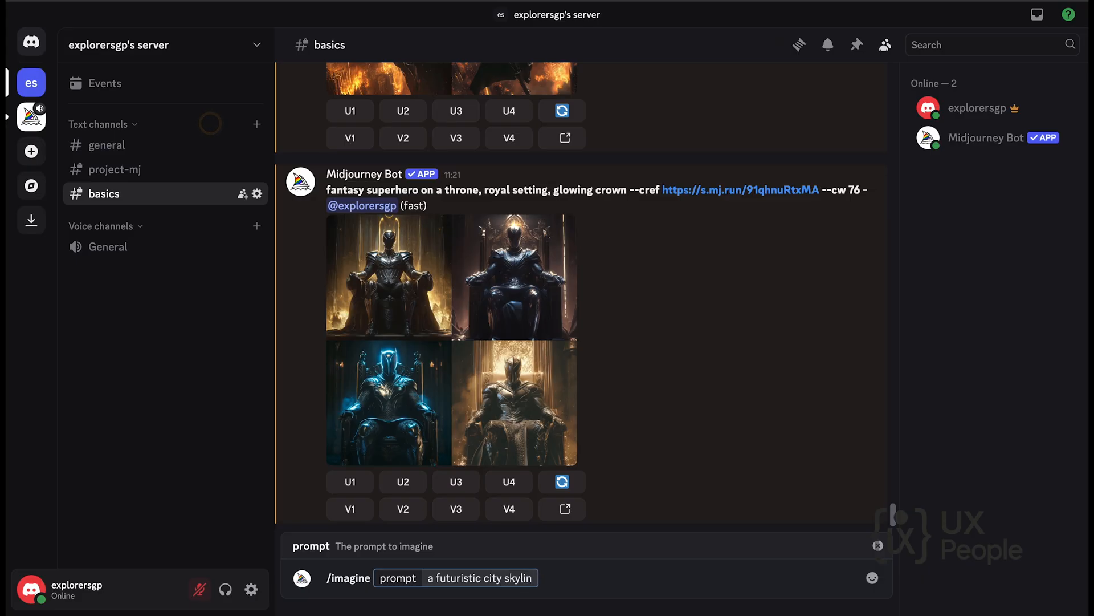
{"action": "type", "text": "e at dusk"}
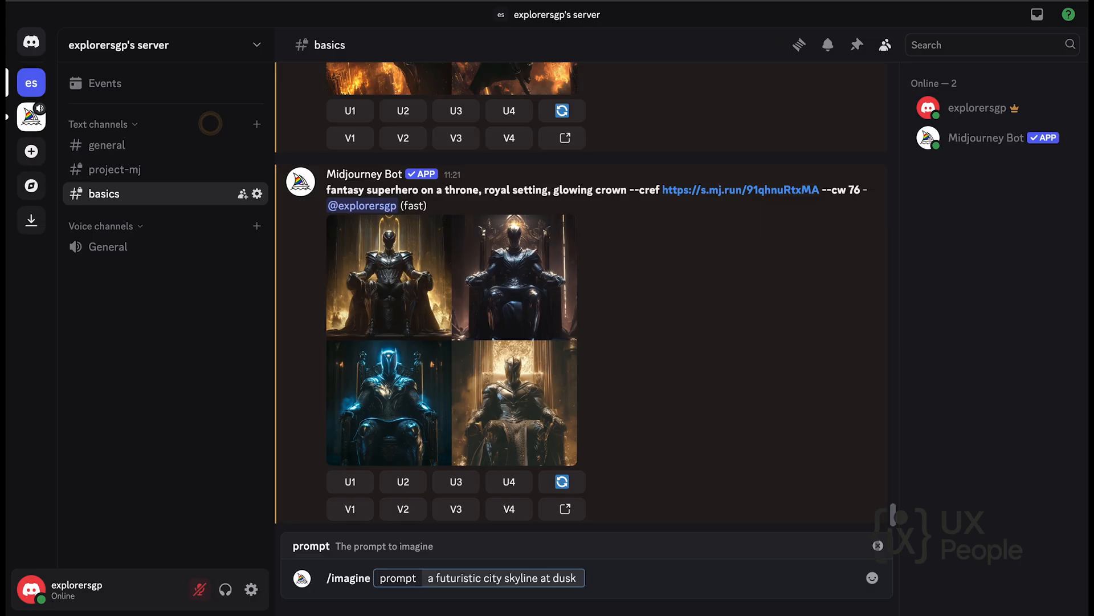
Extend the futuristic city prompt with "skyline at dusk --sref".
{"action": "type", "text": "--sref"}
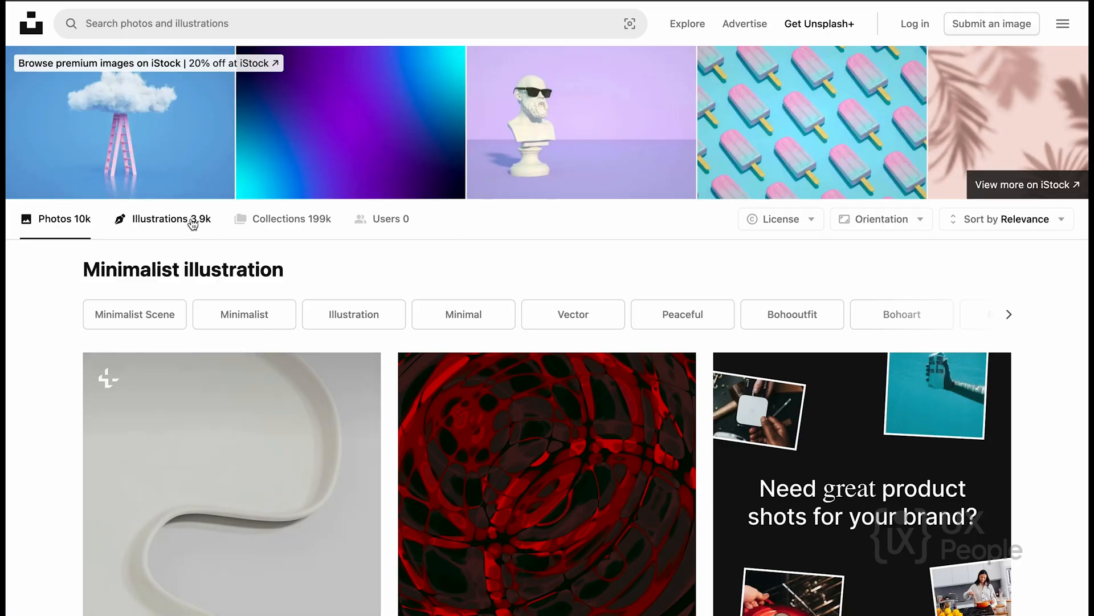
Switch to Unsplash, show the minimalist illustration results as illustrations, and copy the image address of the pink cup and bowl picture.
{"action": "left_click", "coordinate": [192, 222]}
{"action": "scroll", "coordinate": [424, 325], "scroll_direction": "down", "scroll_amount": 4}
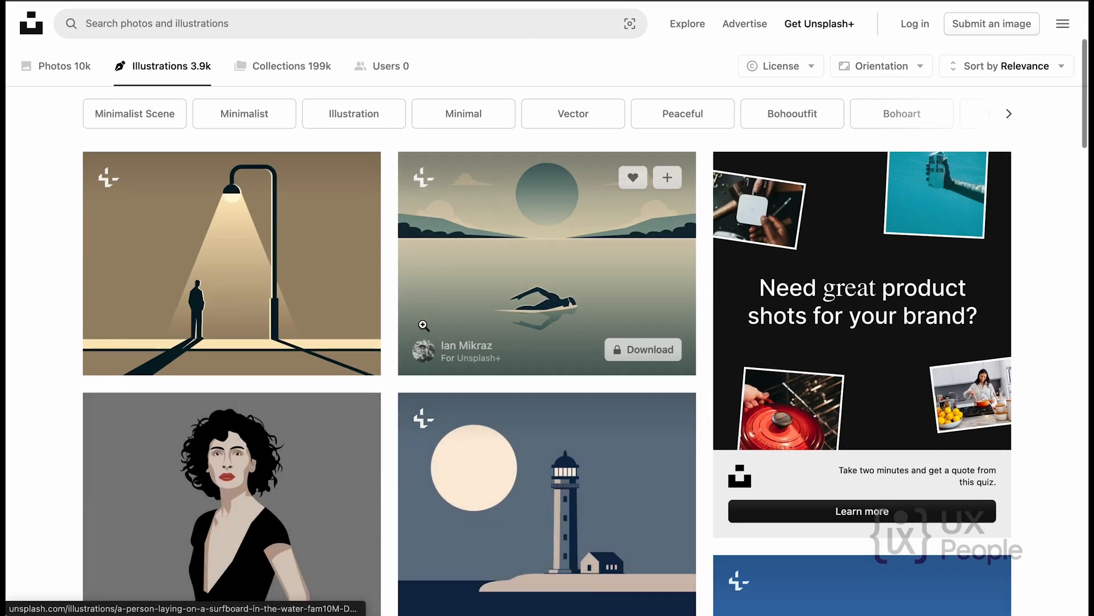
{"action": "scroll", "coordinate": [424, 325], "scroll_direction": "down", "scroll_amount": 5}
{"action": "scroll", "coordinate": [423, 325], "scroll_direction": "down", "scroll_amount": 2}
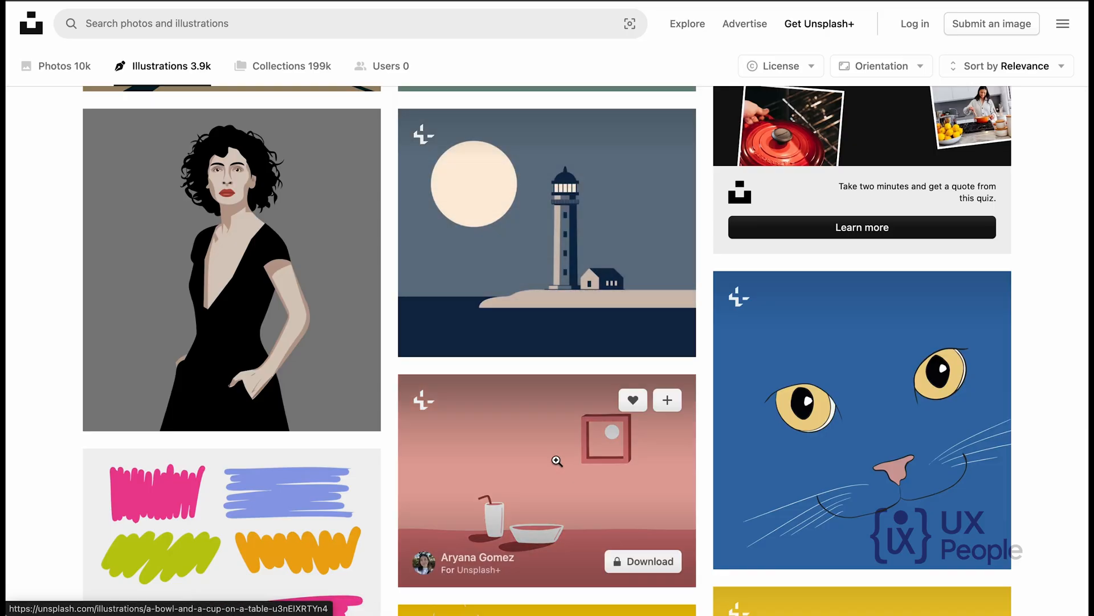
{"action": "right_click", "coordinate": [556, 459]}
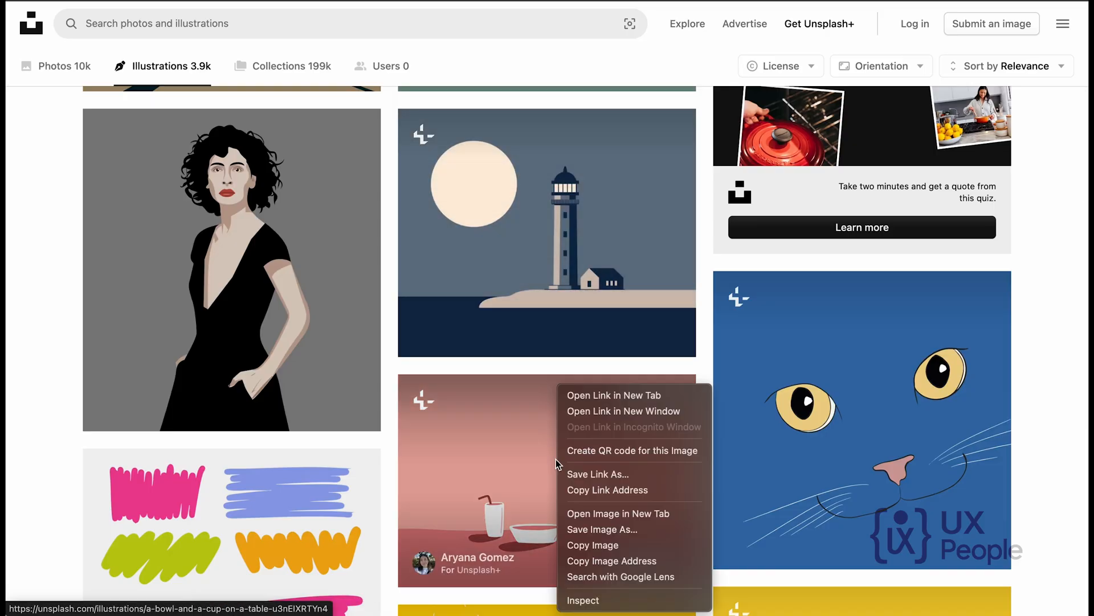
{"action": "left_click", "coordinate": [606, 562]}
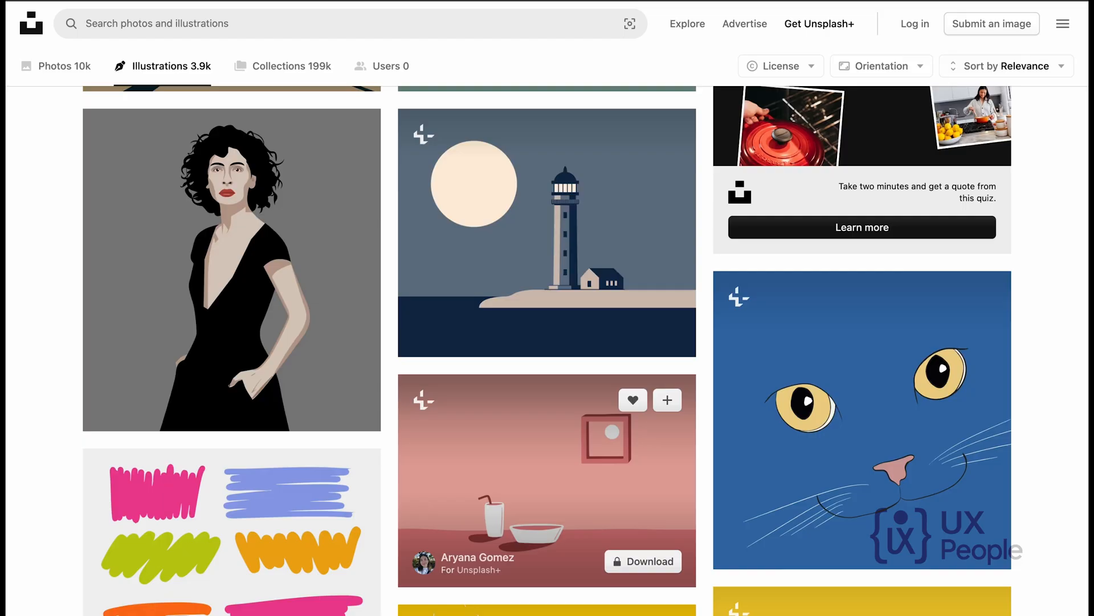
Switch to Unsplash and filter the minimalist illustration results to the Free license.
{"action": "scroll", "coordinate": [520, 399], "scroll_direction": "up", "scroll_amount": 2}
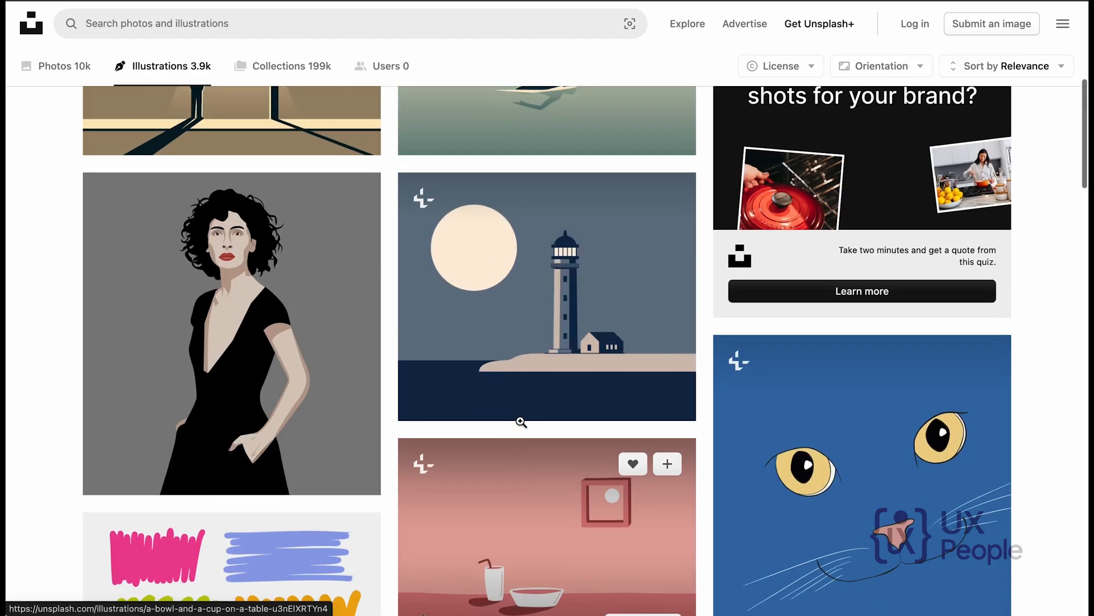
{"action": "scroll", "coordinate": [519, 420], "scroll_direction": "down", "scroll_amount": 1}
{"action": "scroll", "coordinate": [520, 421], "scroll_direction": "up", "scroll_amount": 9}
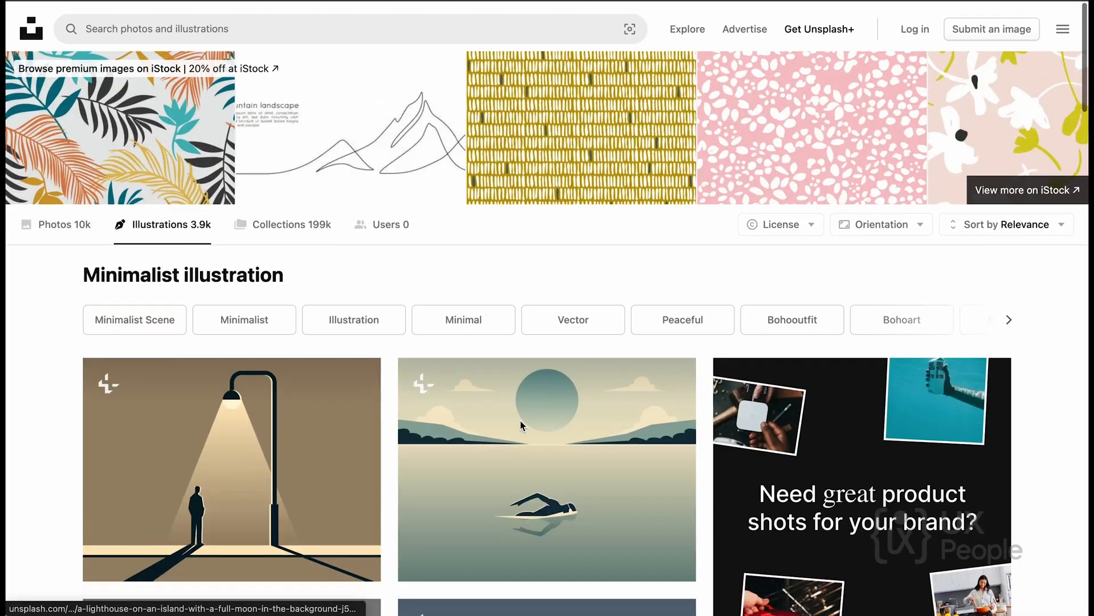
{"action": "scroll", "coordinate": [521, 426], "scroll_direction": "down", "scroll_amount": 6}
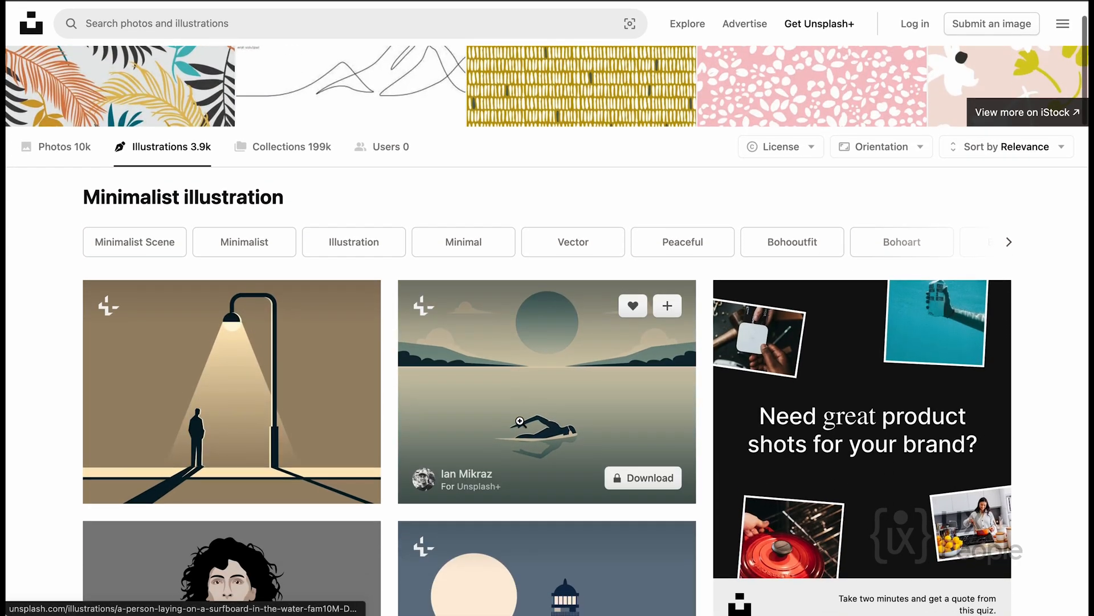
{"action": "scroll", "coordinate": [520, 421], "scroll_direction": "up", "scroll_amount": 6}
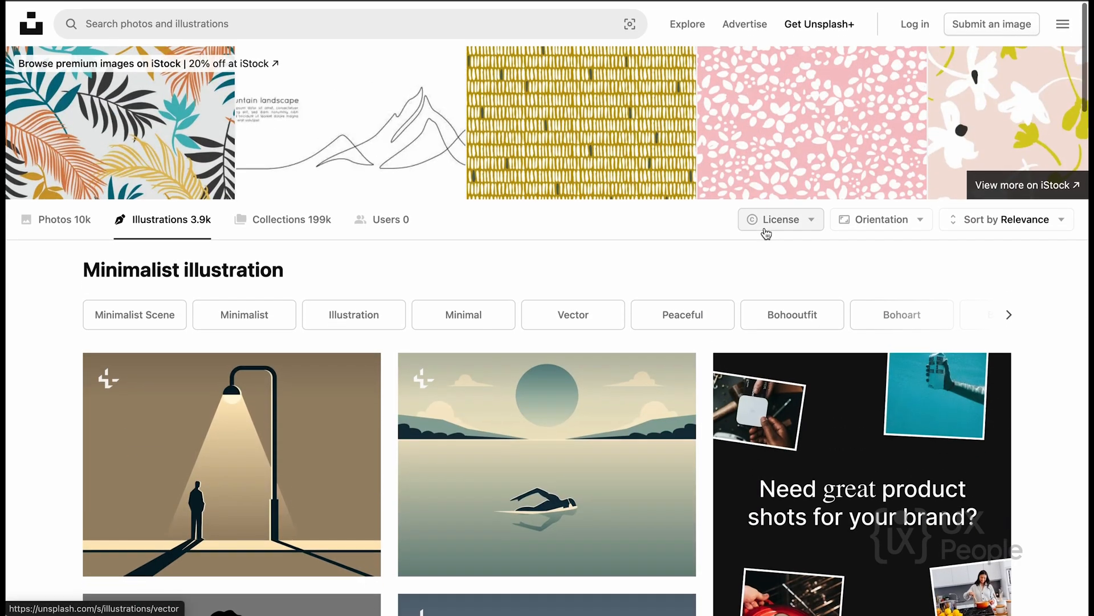
{"action": "left_click", "coordinate": [766, 234]}
{"action": "left_click", "coordinate": [789, 330]}
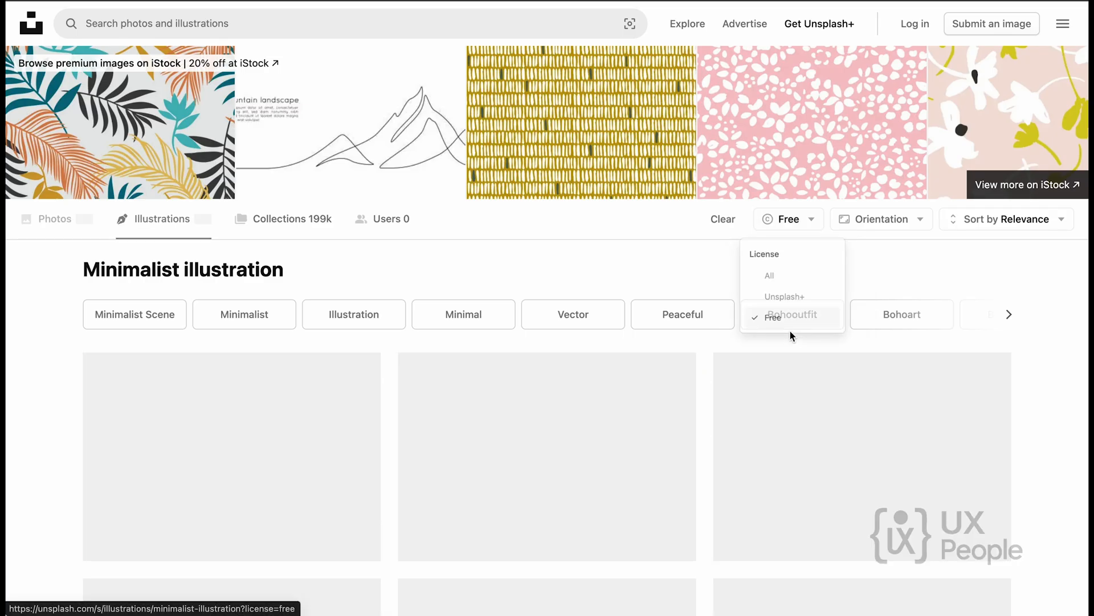
Open the illustration of the living room with the yellow armchair and bookshelf, and copy its image address.
{"action": "scroll", "coordinate": [631, 412], "scroll_direction": "down", "scroll_amount": 10}
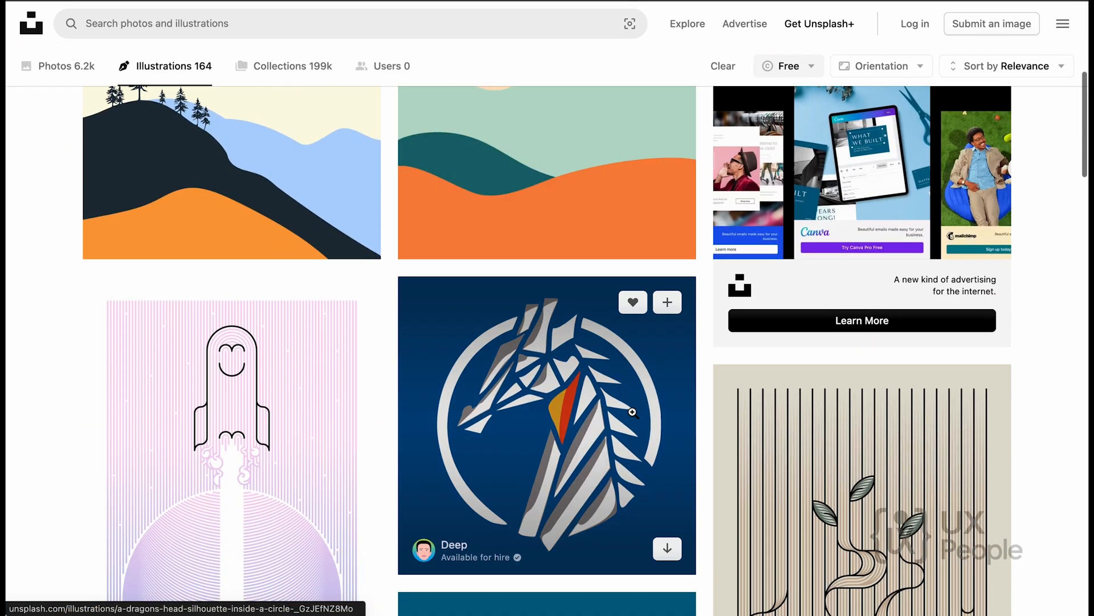
{"action": "scroll", "coordinate": [632, 412], "scroll_direction": "down", "scroll_amount": 9}
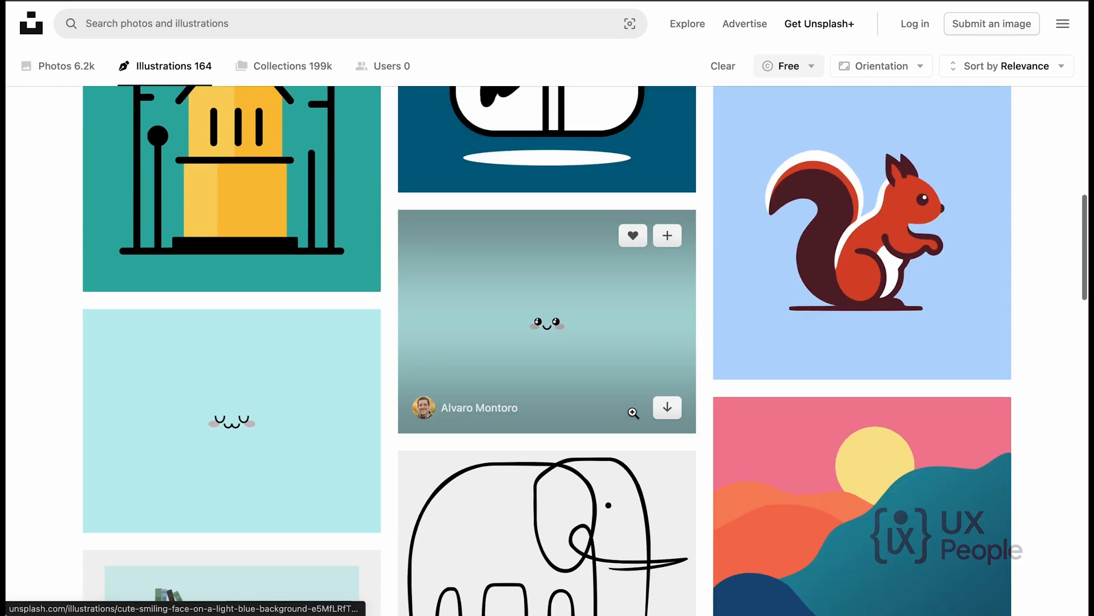
{"action": "scroll", "coordinate": [633, 411], "scroll_direction": "down", "scroll_amount": 2}
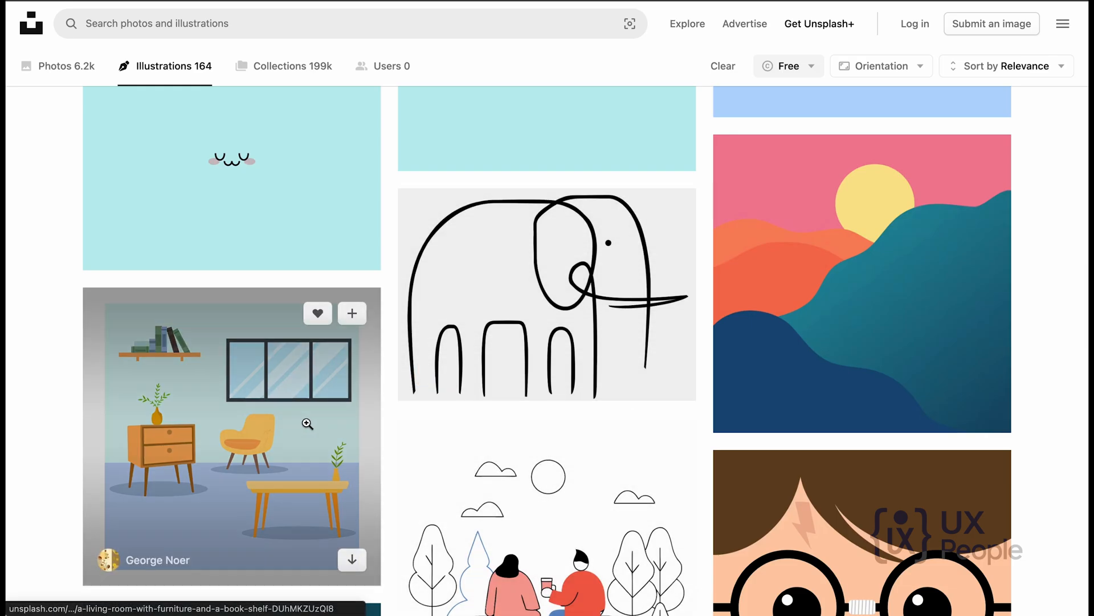
{"action": "left_click", "coordinate": [253, 419]}
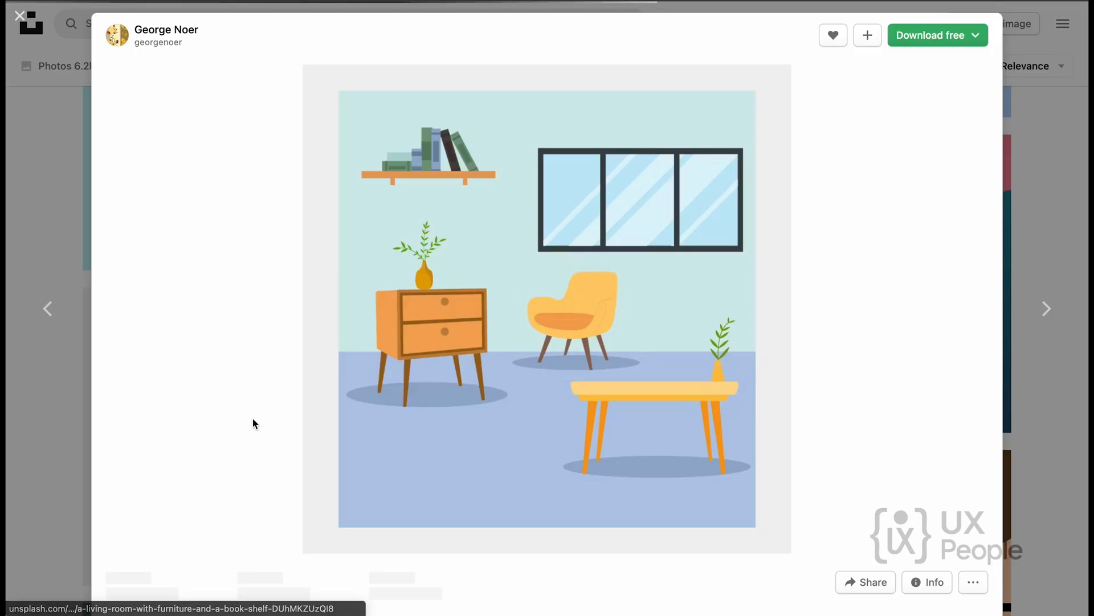
{"action": "right_click", "coordinate": [612, 228]}
{"action": "left_click", "coordinate": [665, 284]}
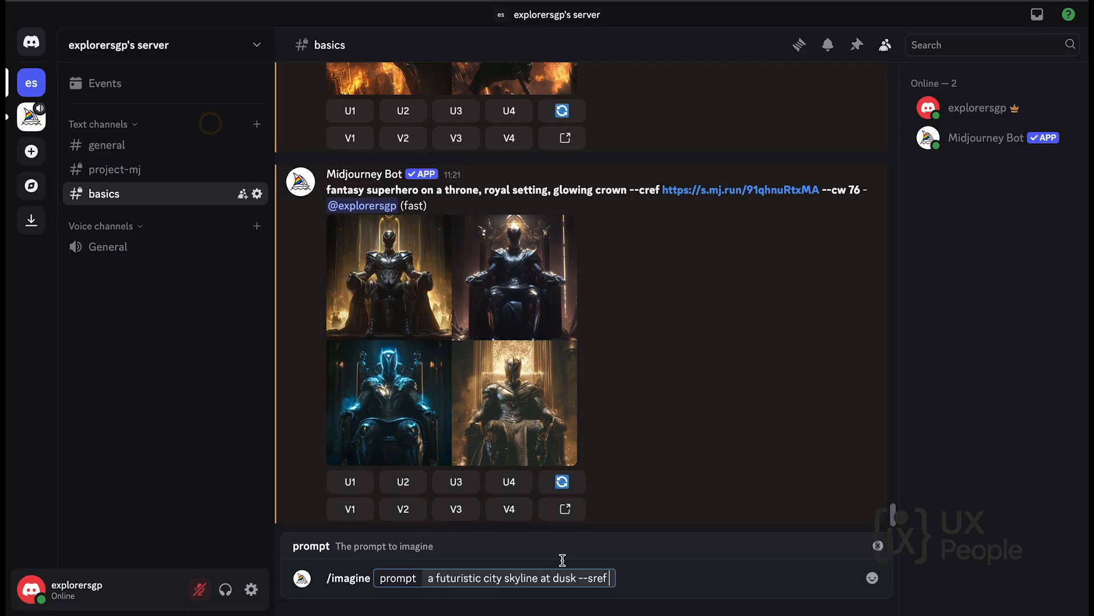
Back in Discord, paste the copied image address after --sref in the skyline prompt, submit it, and view the generated grid enlarged.
{"action": "key", "text": "super+v"}
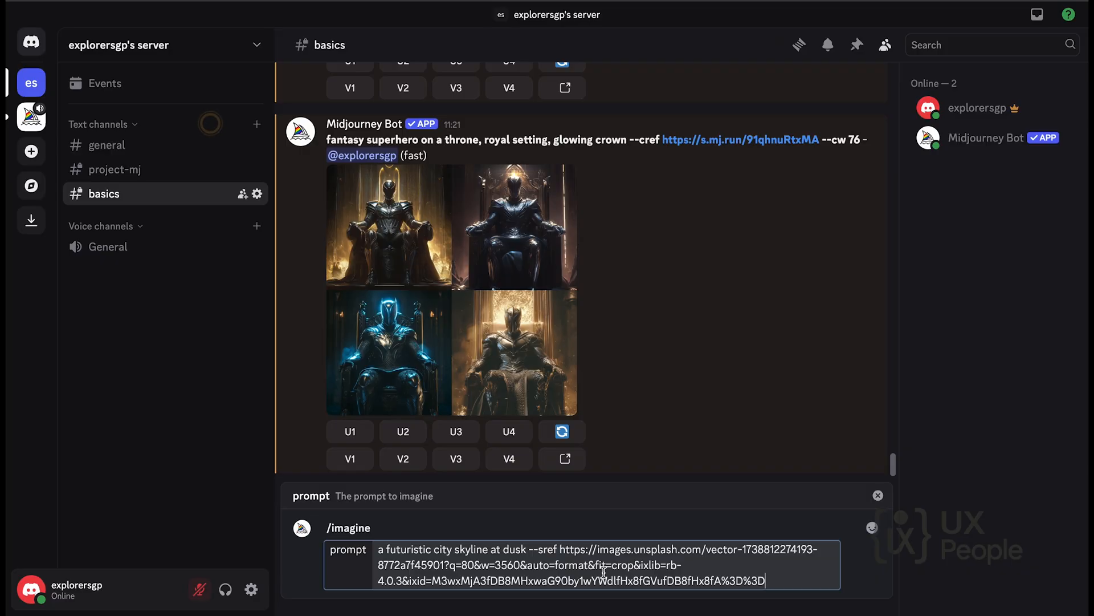
{"action": "key", "text": "Return"}
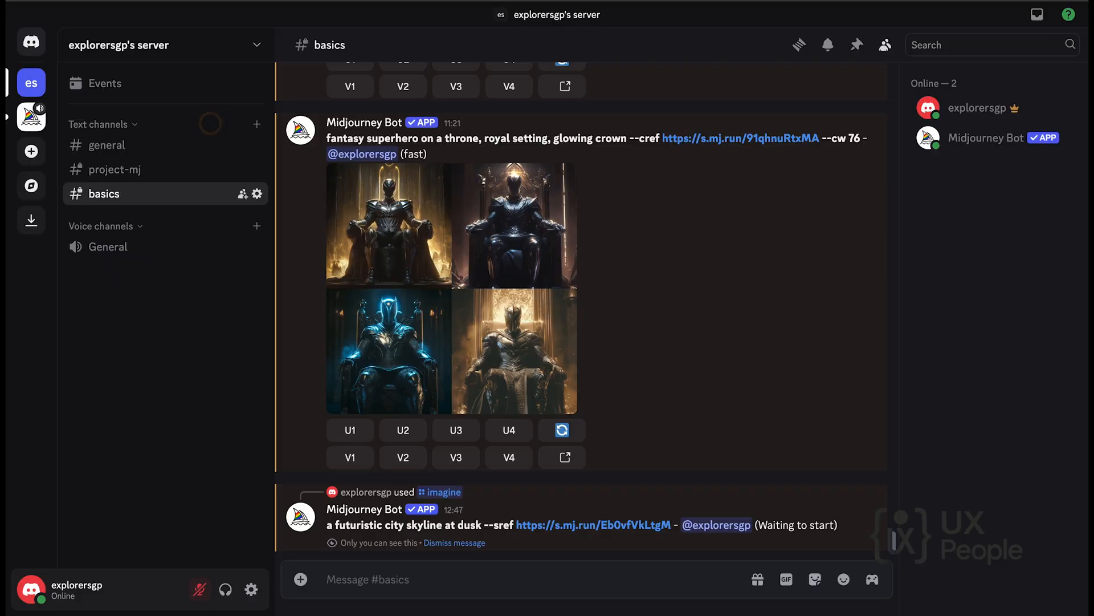
{"action": "scroll", "coordinate": [461, 348], "scroll_direction": "up", "scroll_amount": 1}
{"action": "scroll", "coordinate": [460, 348], "scroll_direction": "up", "scroll_amount": 1}
{"action": "scroll", "coordinate": [461, 351], "scroll_direction": "down", "scroll_amount": 1}
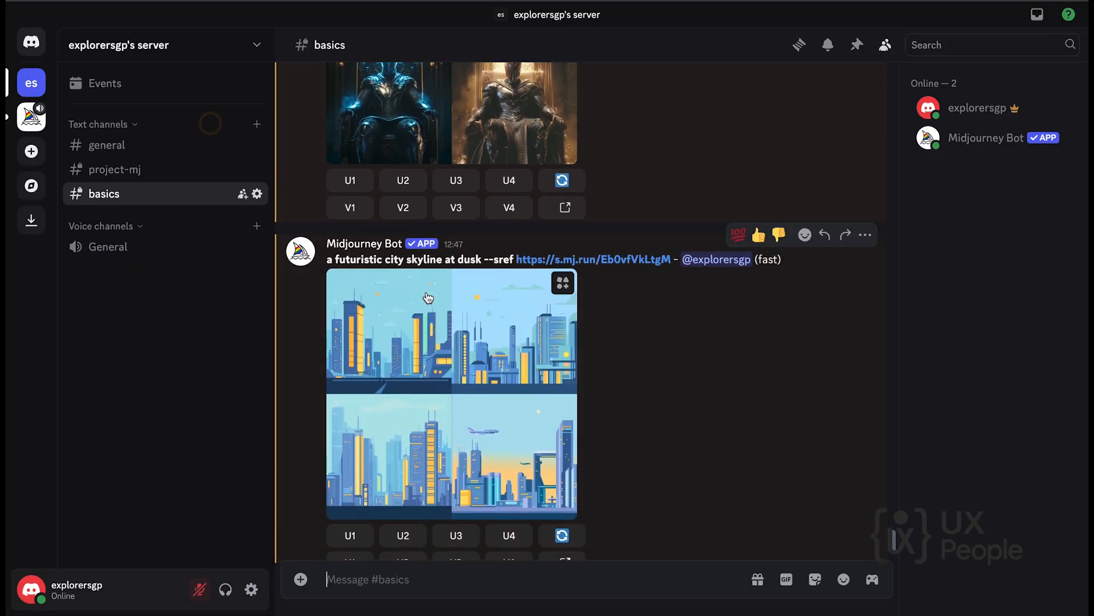
{"action": "left_click", "coordinate": [445, 350]}
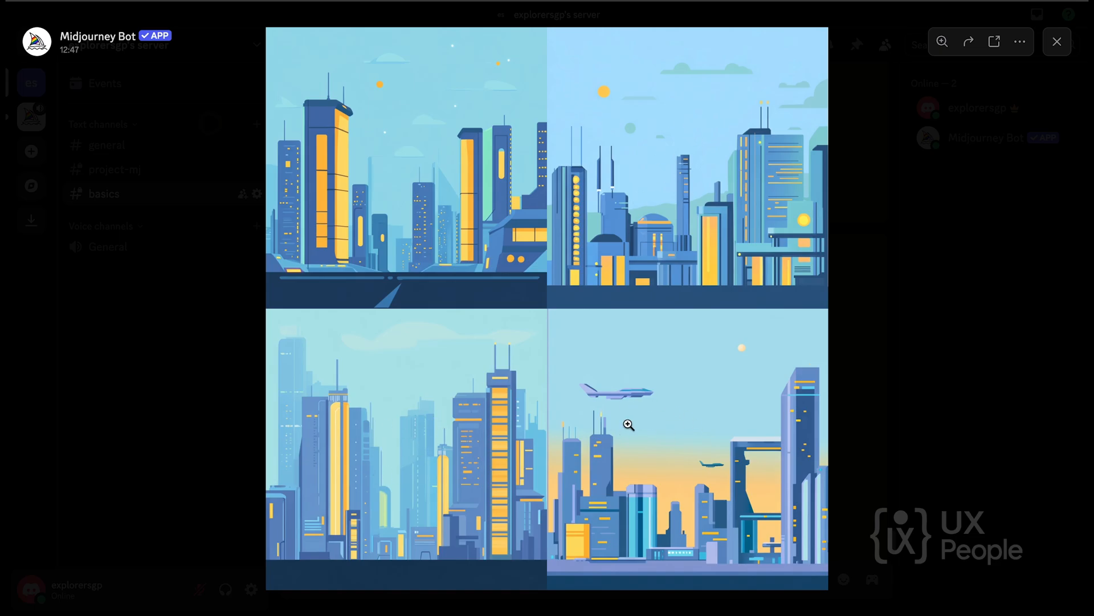
{"action": "left_click", "coordinate": [926, 299]}
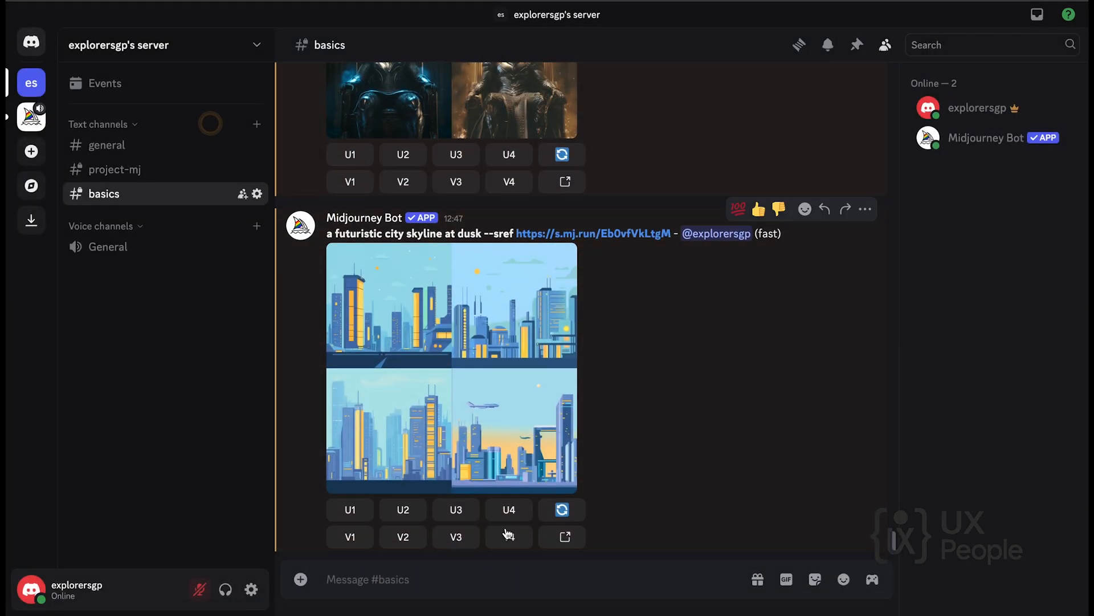
Start a new /imagine command reusing the skyline prompt with its --sref link, and weight that style reference with ::10.
{"action": "left_click", "coordinate": [375, 581]}
{"action": "type", "text": "/i"}
{"action": "key", "text": "Tab"}
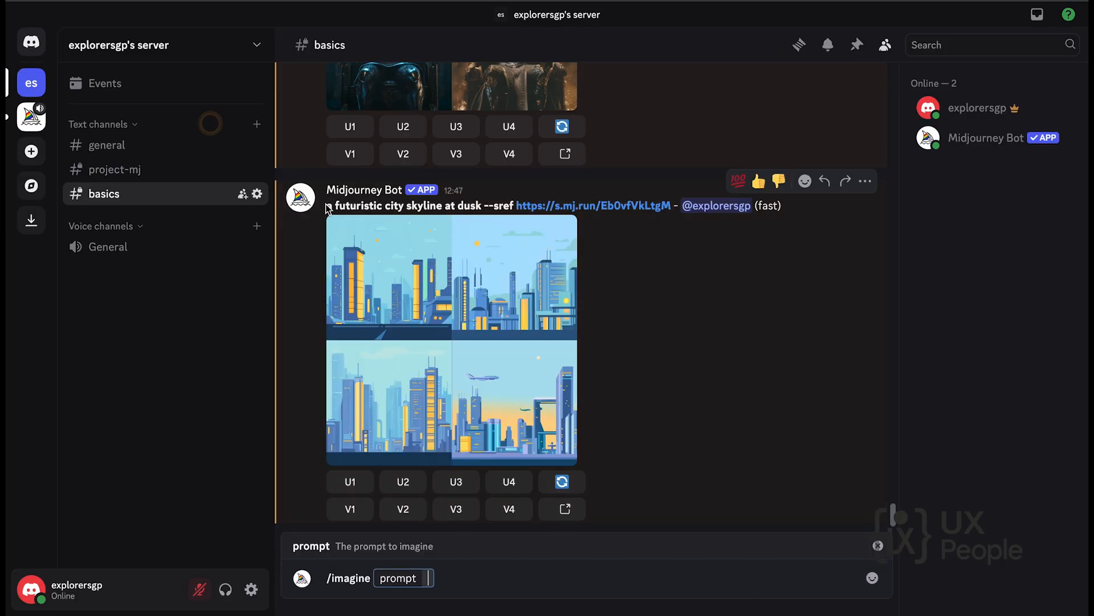
{"action": "left_click_drag", "start_coordinate": [328, 208], "coordinate": [668, 207]}
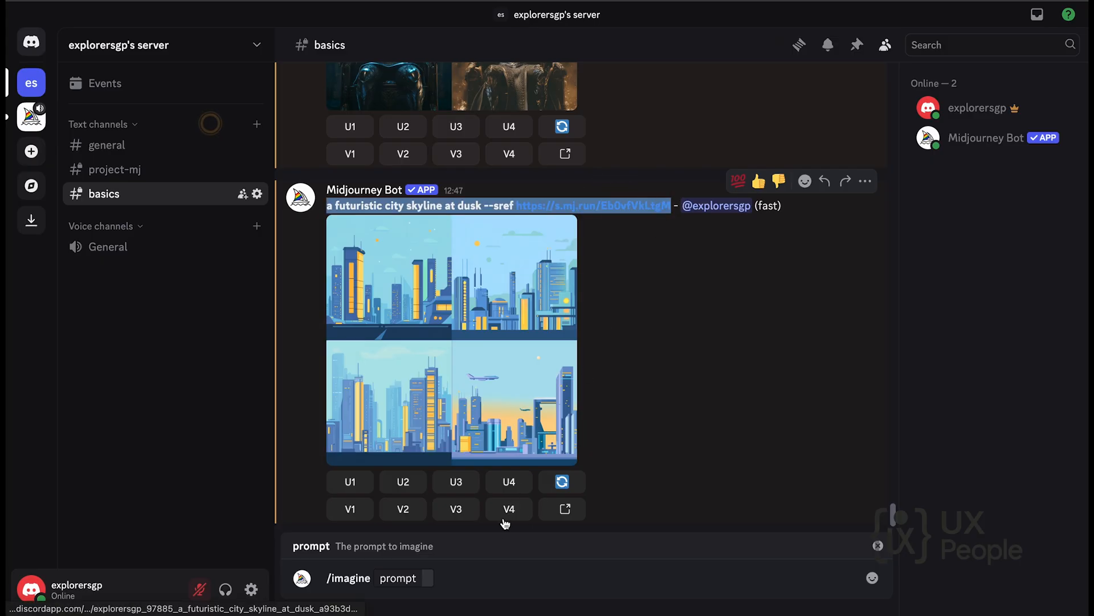
{"action": "left_click", "coordinate": [432, 578]}
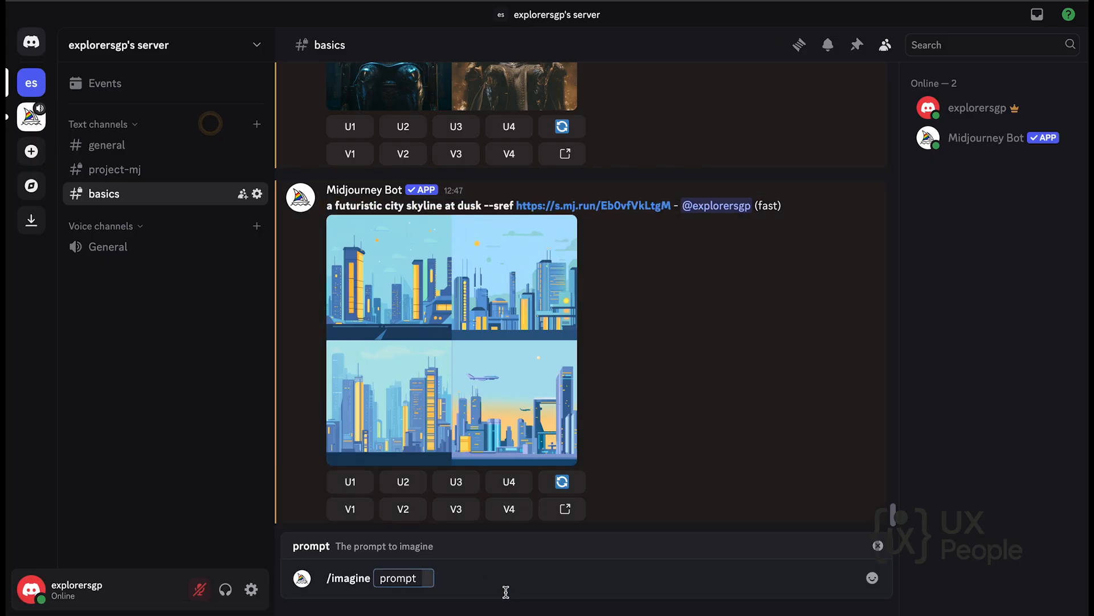
{"action": "key", "text": "ctrl+v"}
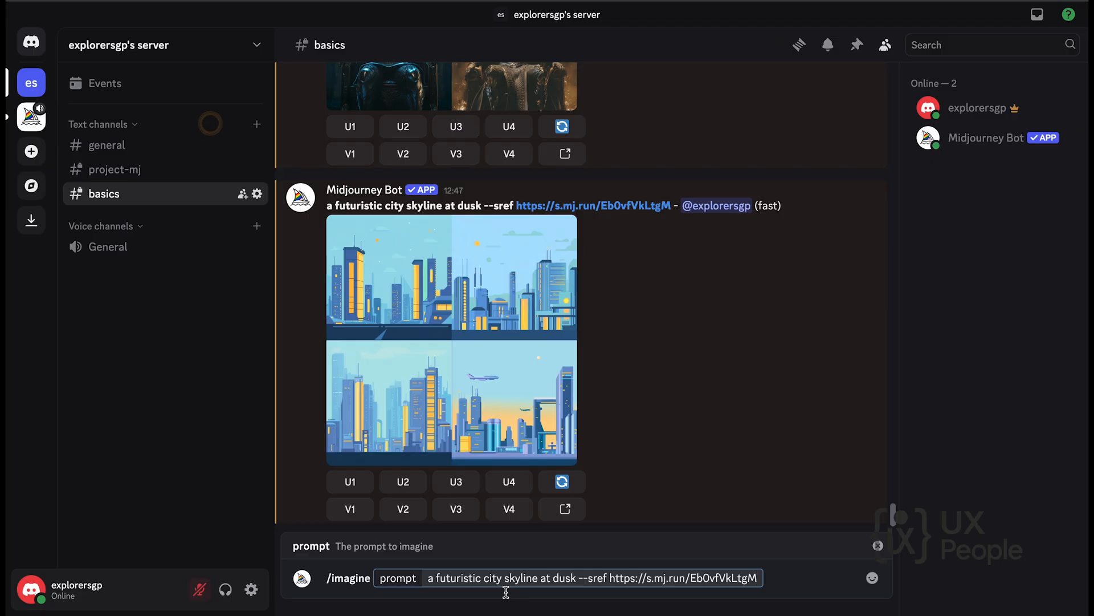
{"action": "type", "text": "::"}
{"action": "type", "text": "10"}
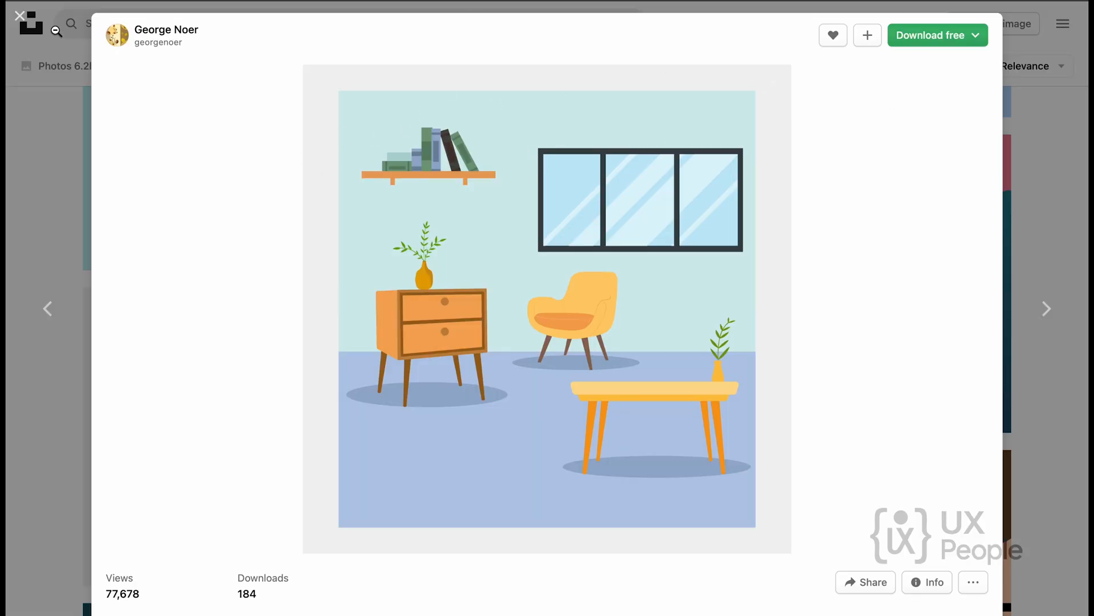
Switch to Unsplash, close the living room illustration, and search the photos for "van gogh painting".
{"action": "left_click", "coordinate": [21, 19]}
{"action": "left_click", "coordinate": [68, 69]}
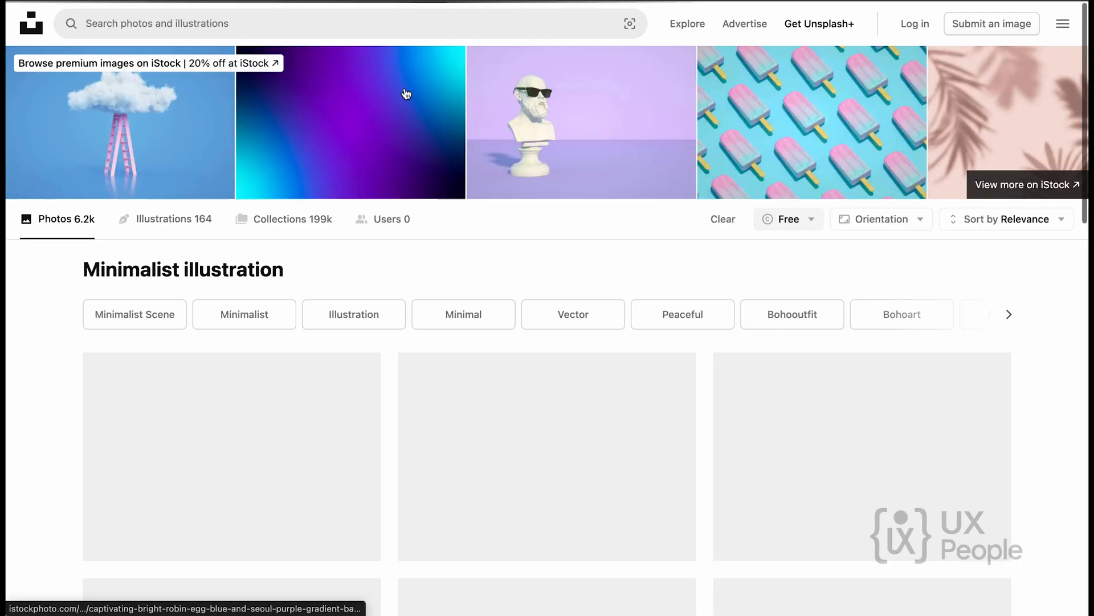
{"action": "left_click", "coordinate": [422, 25]}
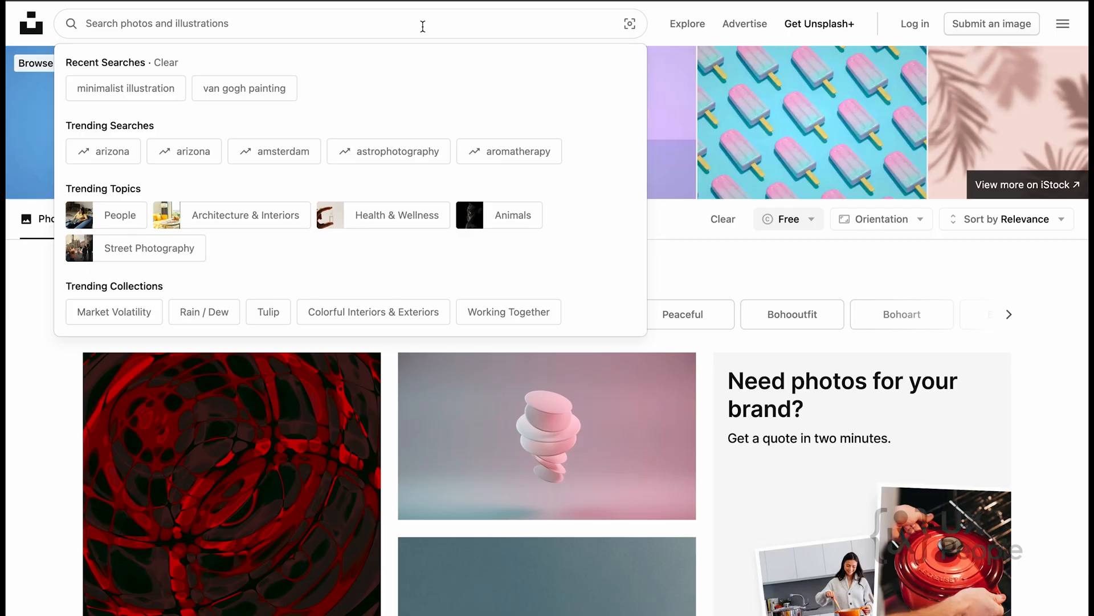
{"action": "type", "text": "van gogh painting"}
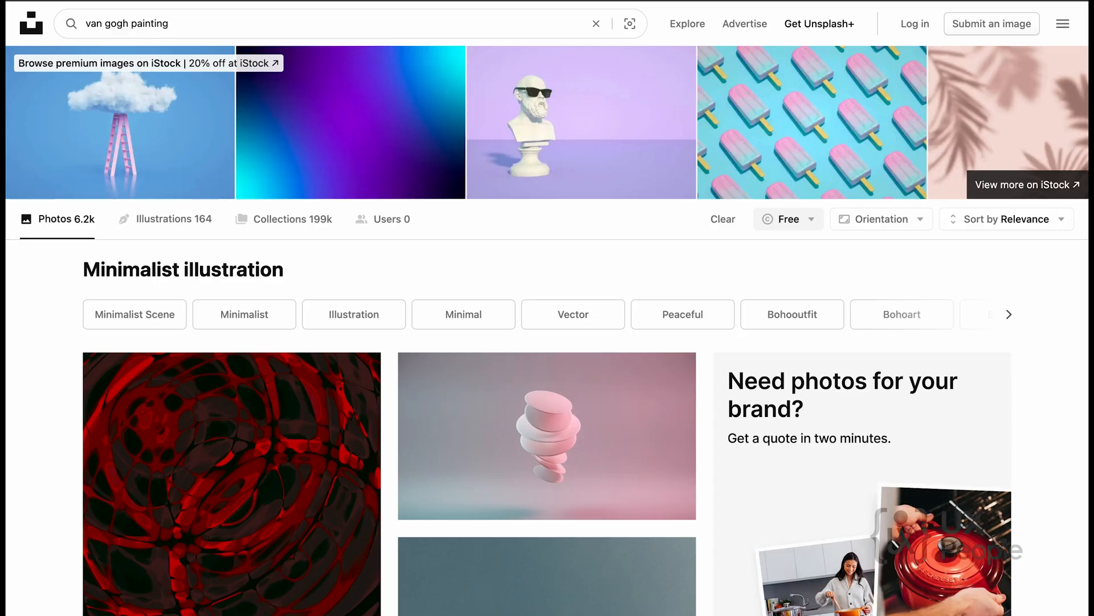
{"action": "key", "text": "Return"}
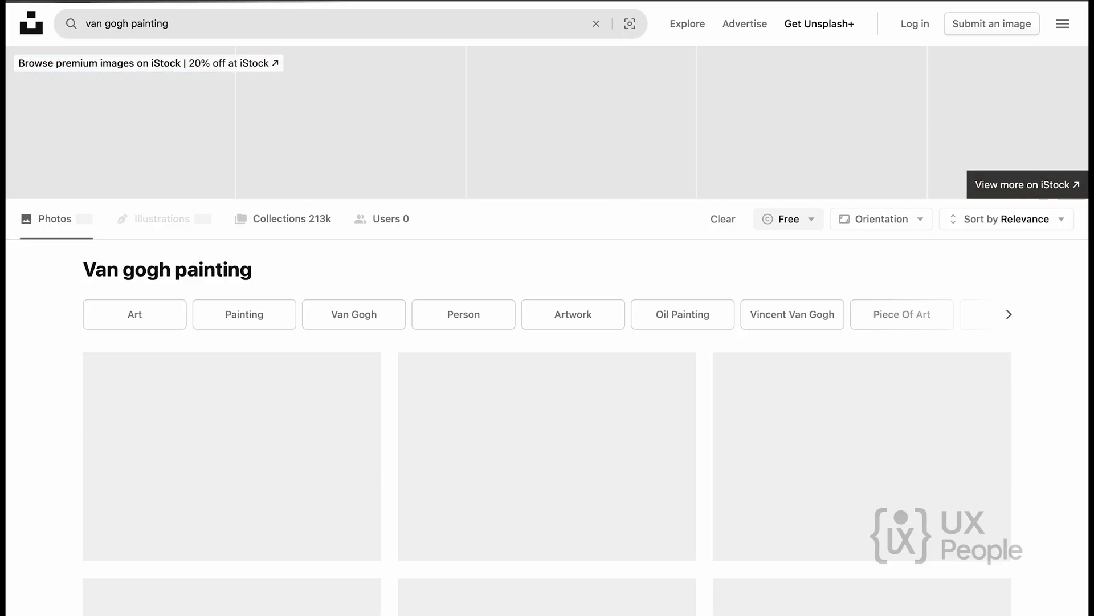
Open the painting of grapes, lemons, pears and apples from the results and copy its image address.
{"action": "scroll", "coordinate": [46, 405], "scroll_direction": "down", "scroll_amount": 5}
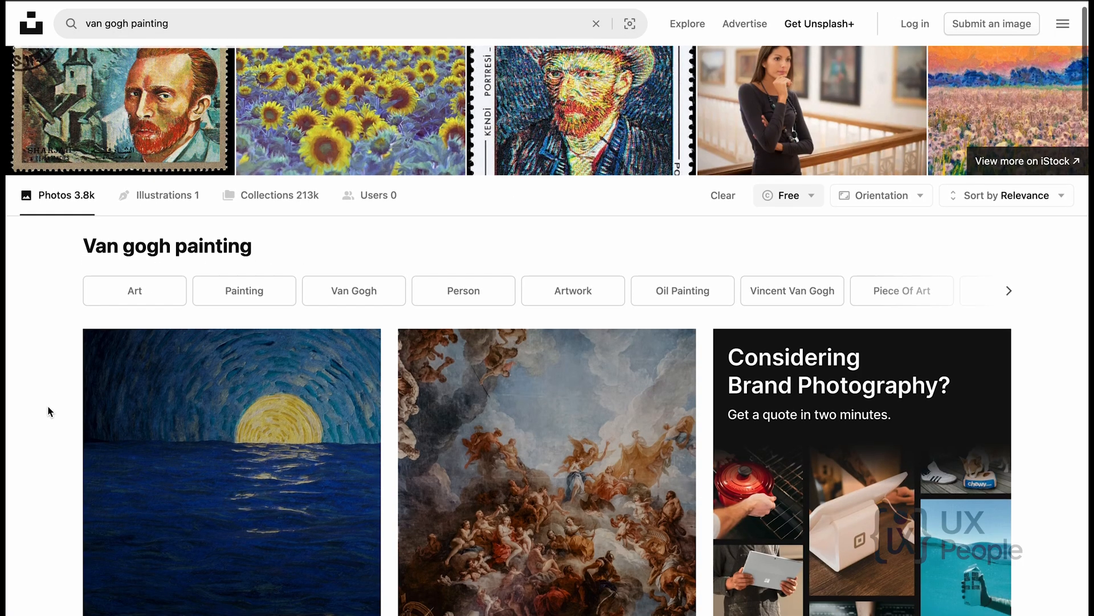
{"action": "scroll", "coordinate": [186, 337], "scroll_direction": "down", "scroll_amount": 5}
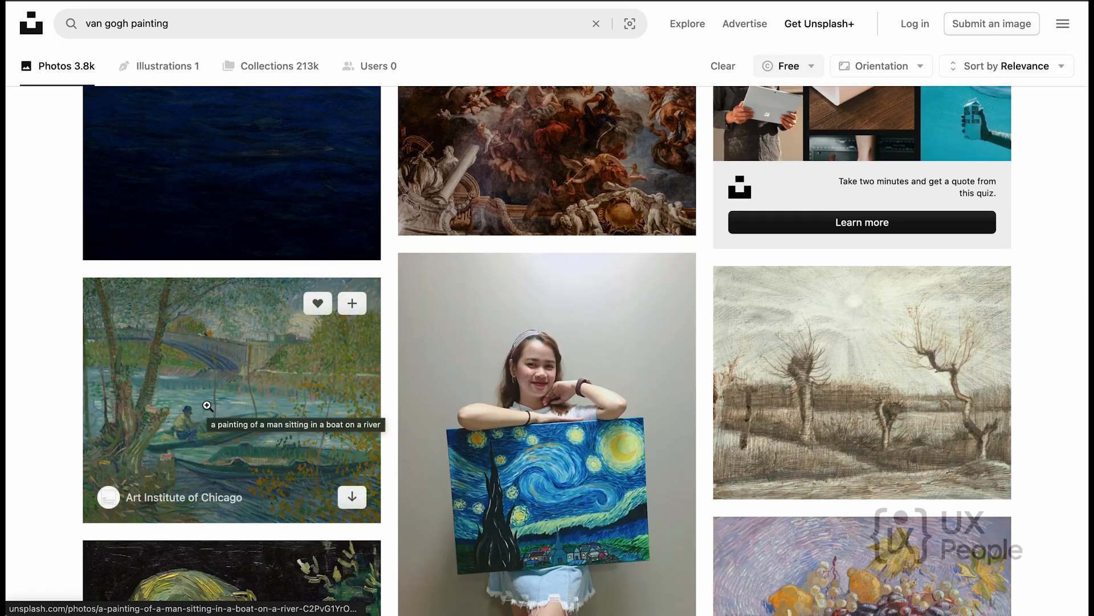
{"action": "scroll", "coordinate": [207, 408], "scroll_direction": "down", "scroll_amount": 6}
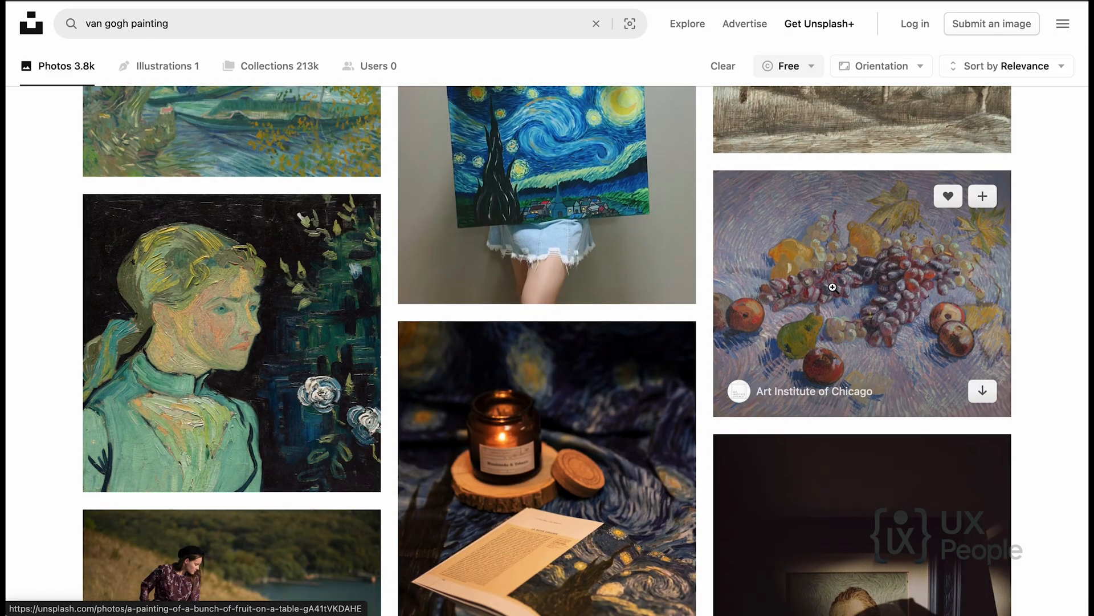
{"action": "left_click", "coordinate": [834, 287]}
{"action": "right_click", "coordinate": [542, 285]}
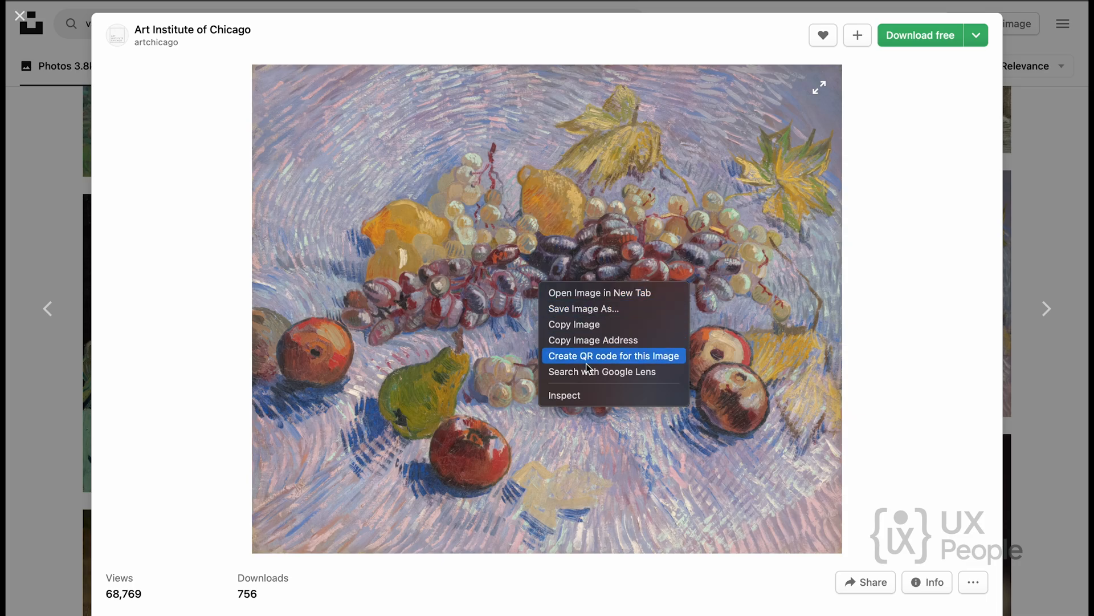
{"action": "left_click", "coordinate": [587, 340]}
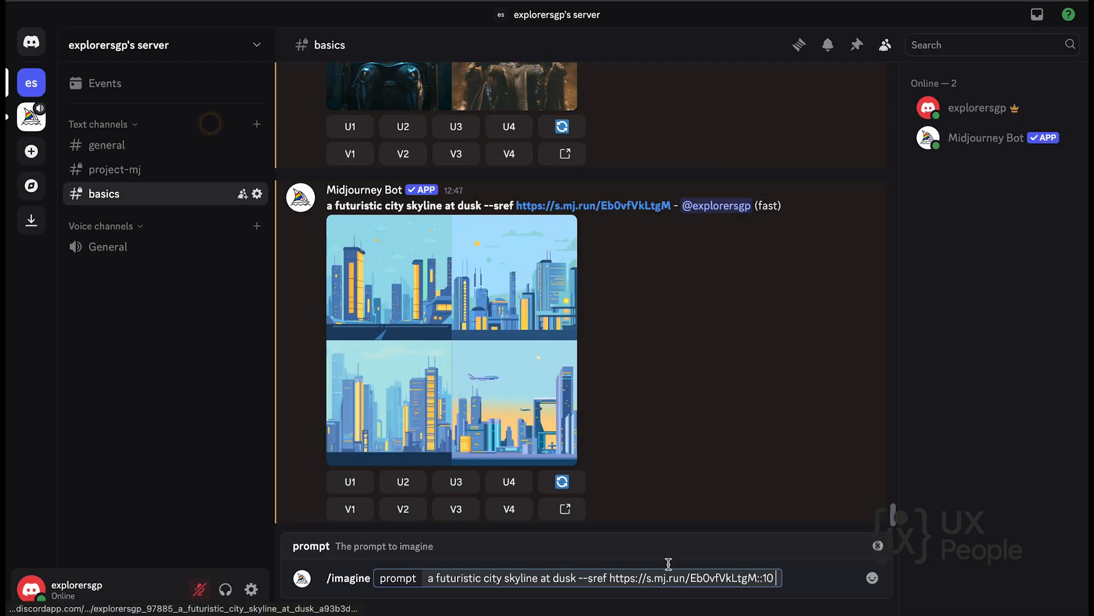
In Discord, add the copied painting address as a second style reference weighted ::2, submit the prompt, and view the generated grid enlarged.
{"action": "left_click", "coordinate": [778, 577]}
{"action": "key", "text": "ctrl+v"}
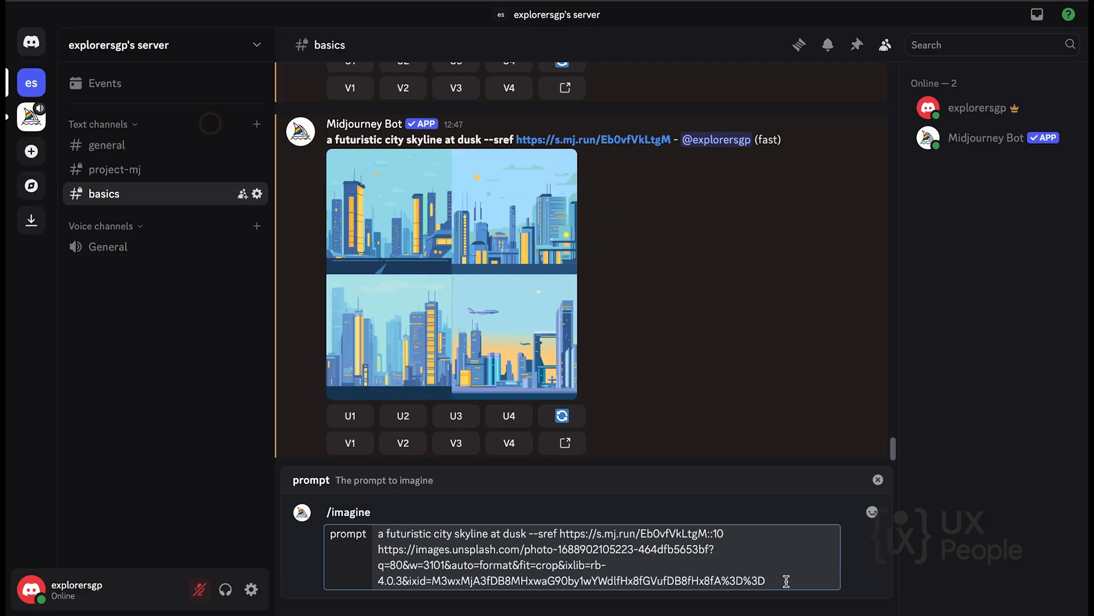
{"action": "type", "text": "::2"}
{"action": "key", "text": "Return"}
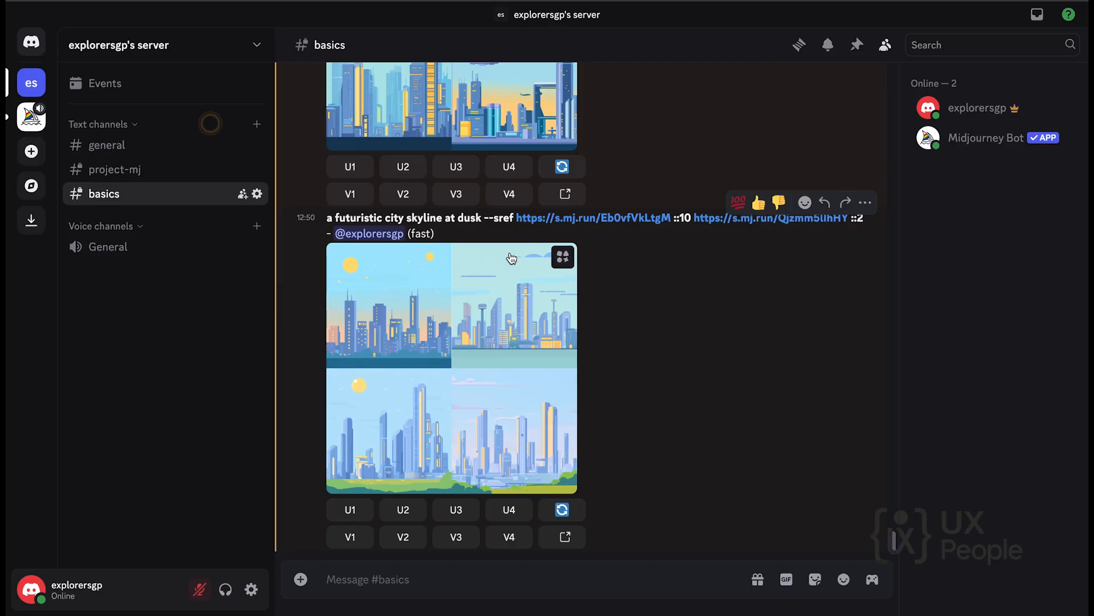
{"action": "left_click", "coordinate": [449, 304]}
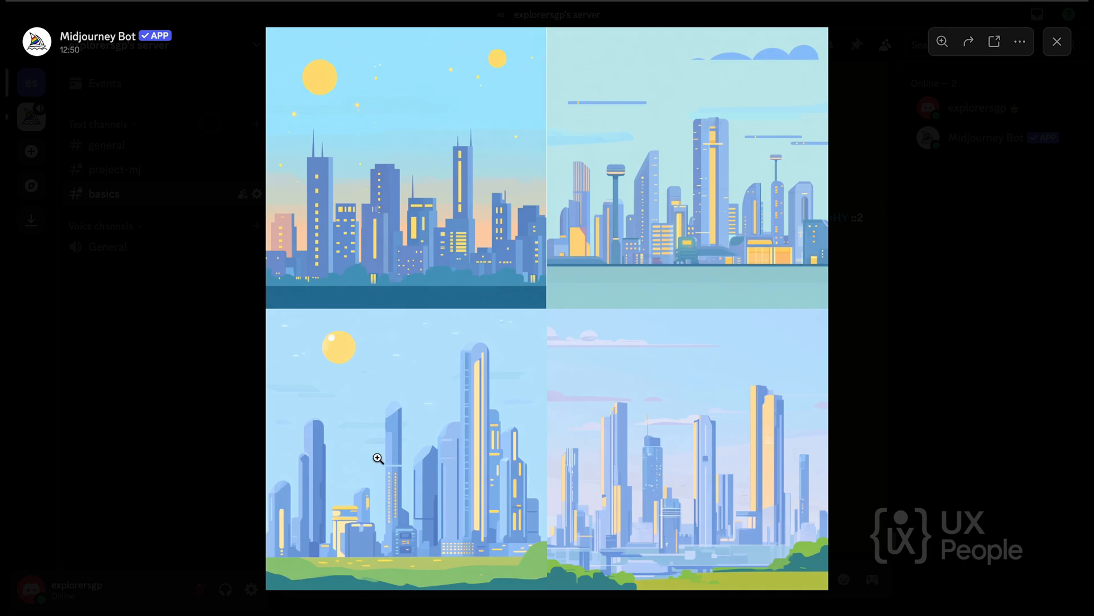
{"action": "left_click", "coordinate": [1057, 42]}
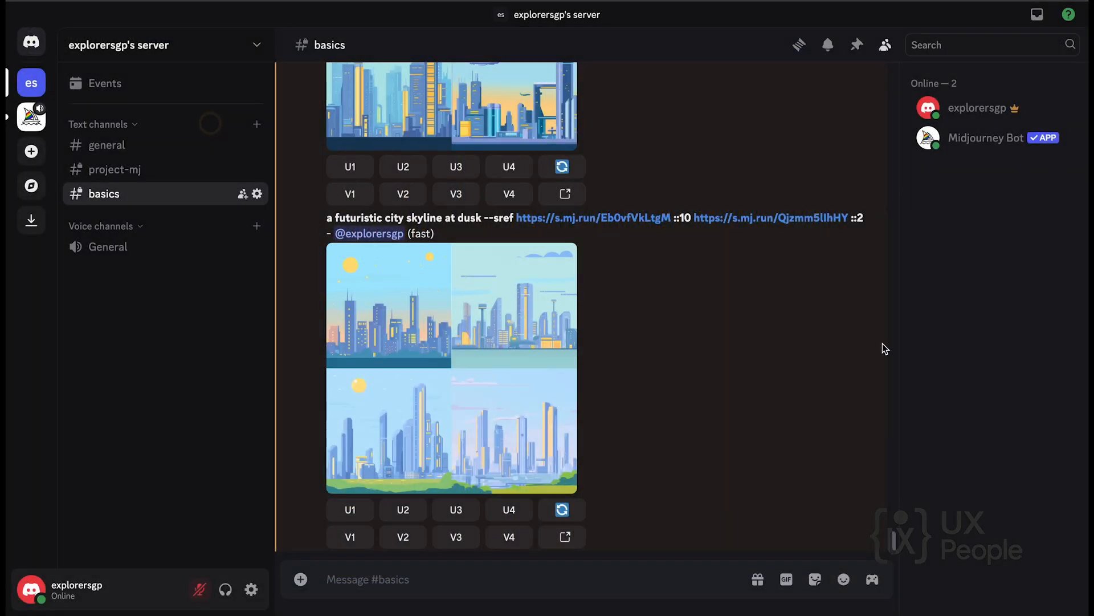
Start a new /imagine command reusing the last skyline prompt up to its first --sref link weighted ::10.
{"action": "left_click", "coordinate": [349, 579]}
{"action": "type", "text": "/"}
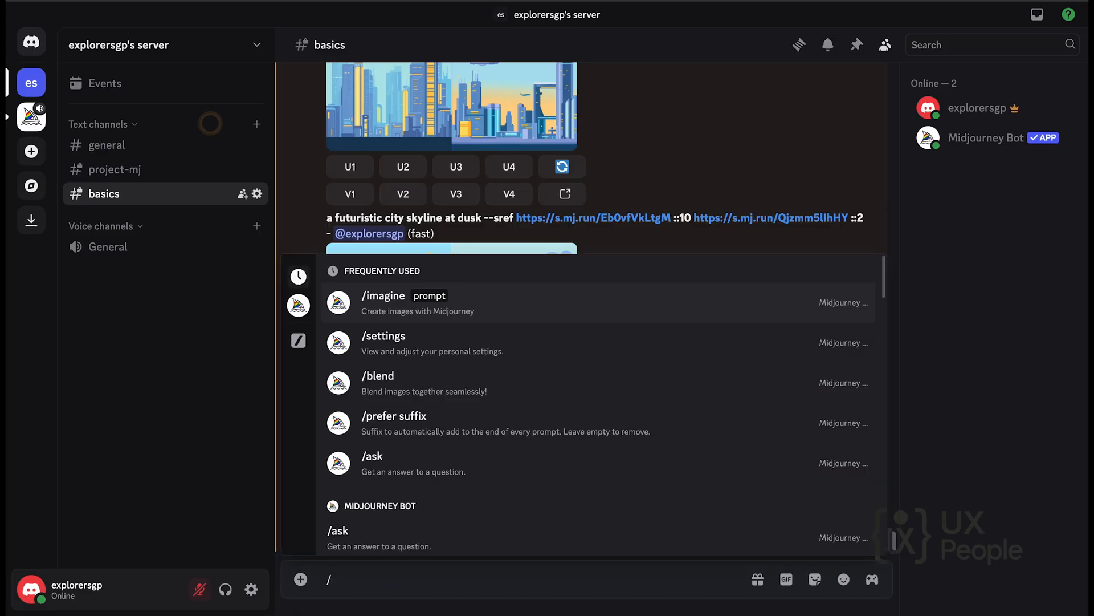
{"action": "type", "text": "im"}
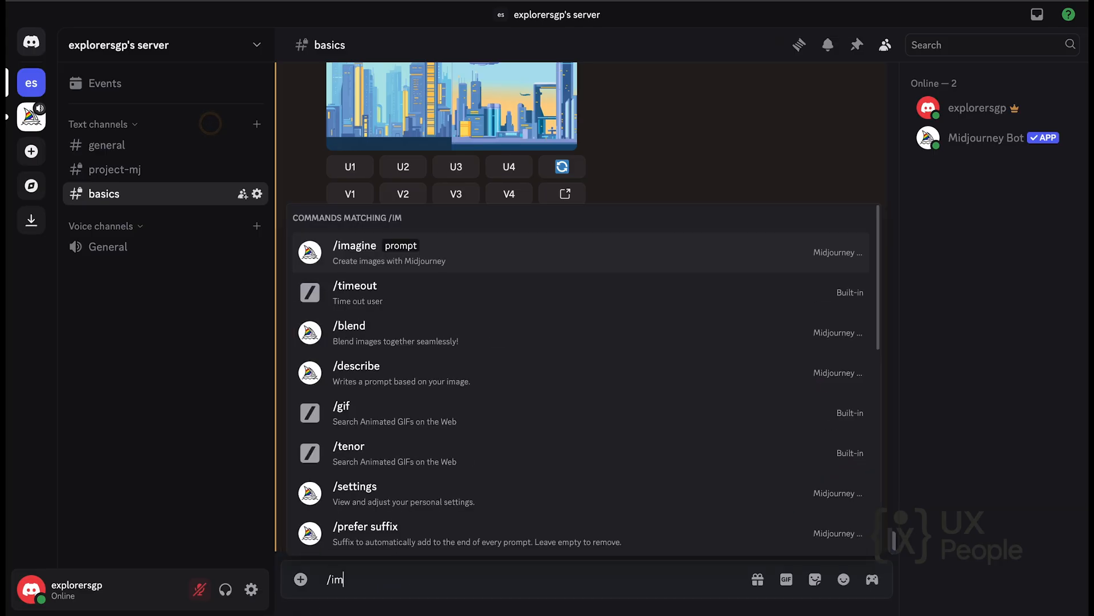
{"action": "left_click", "coordinate": [356, 252]}
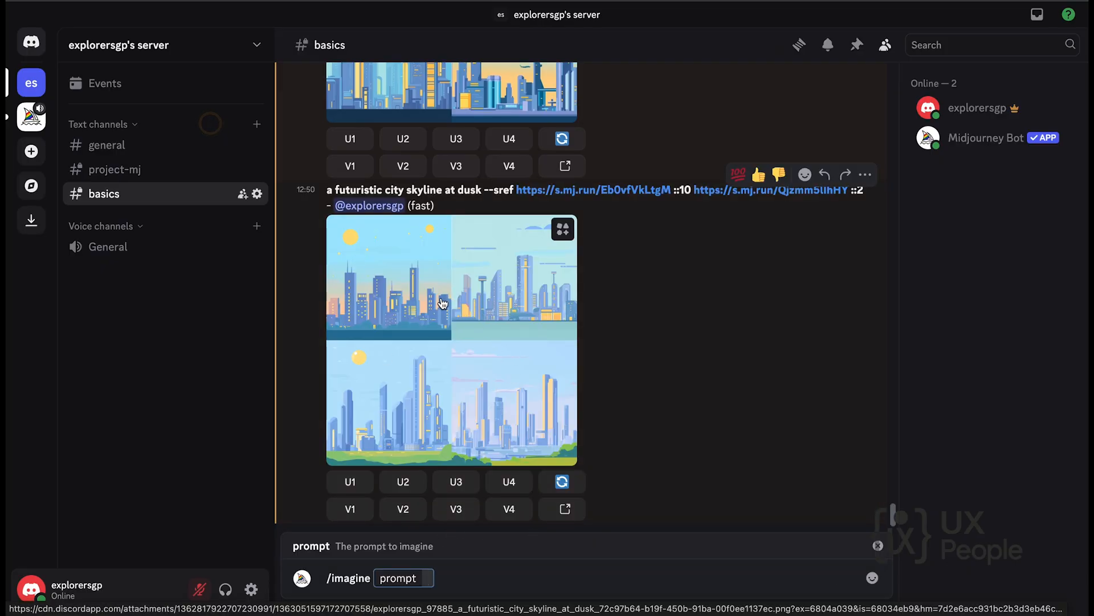
{"action": "scroll", "coordinate": [426, 296], "scroll_direction": "up", "scroll_amount": 3}
{"action": "scroll", "coordinate": [425, 285], "scroll_direction": "up", "scroll_amount": 2}
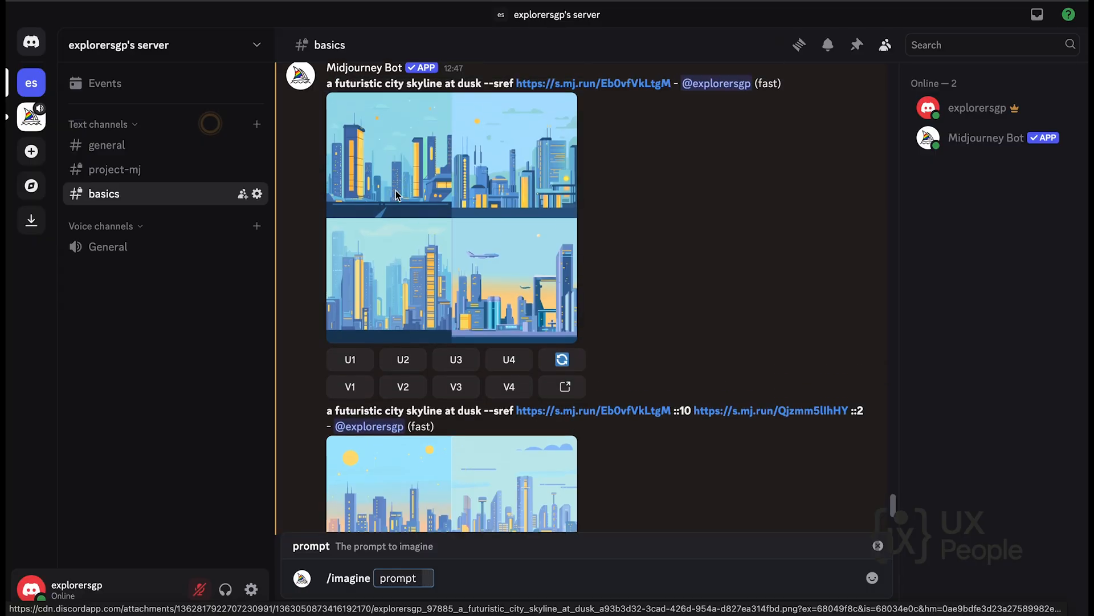
{"action": "scroll", "coordinate": [405, 234], "scroll_direction": "down", "scroll_amount": 3}
{"action": "left_click_drag", "start_coordinate": [325, 278], "coordinate": [692, 278]}
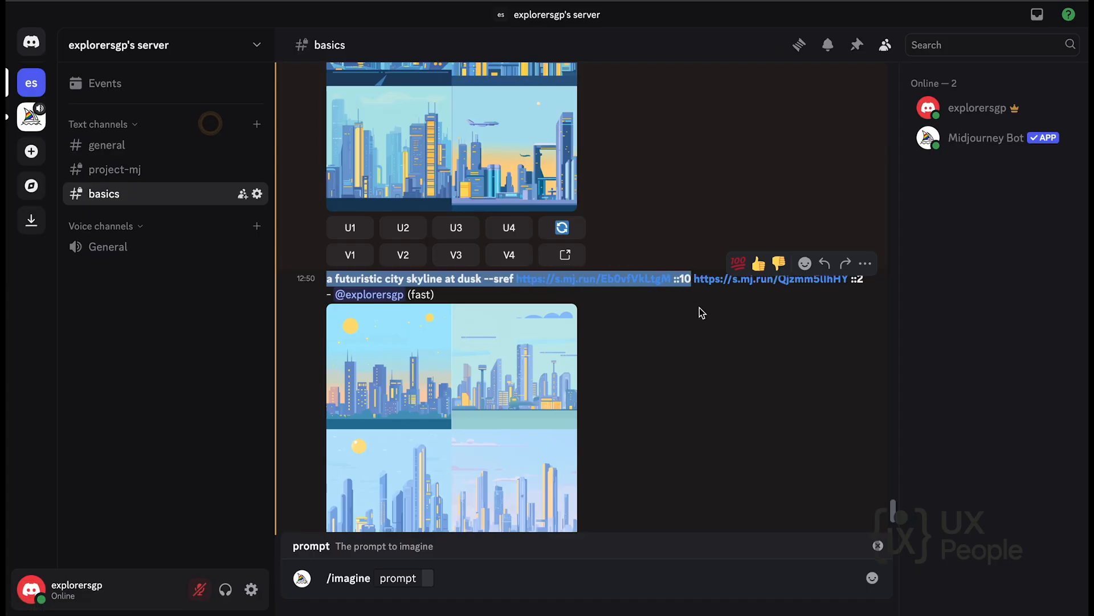
{"action": "scroll", "coordinate": [570, 450], "scroll_direction": "down", "scroll_amount": 2}
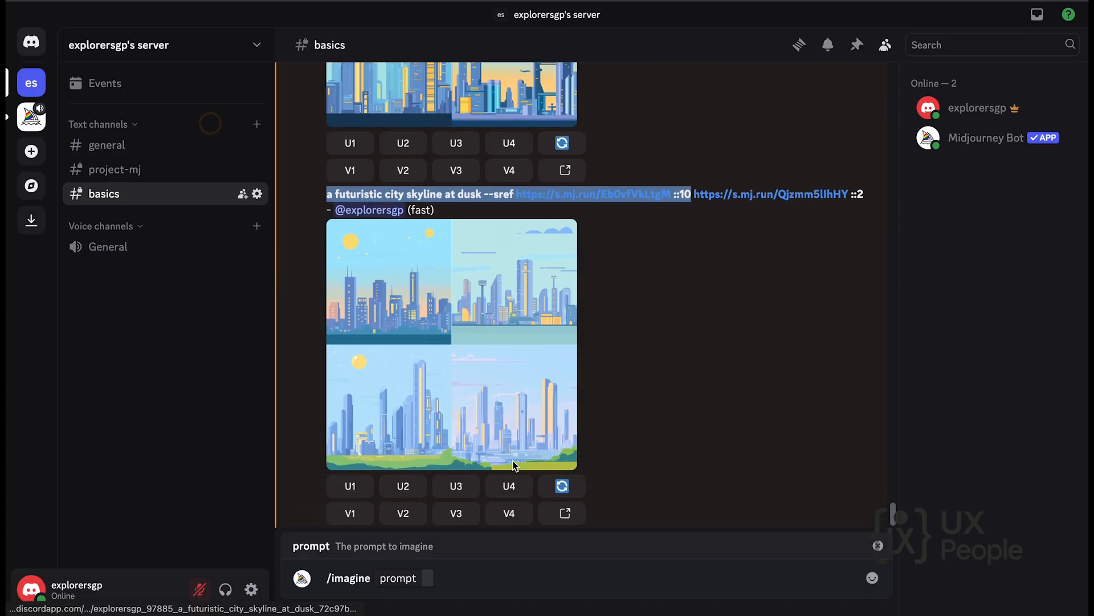
{"action": "left_click", "coordinate": [427, 580]}
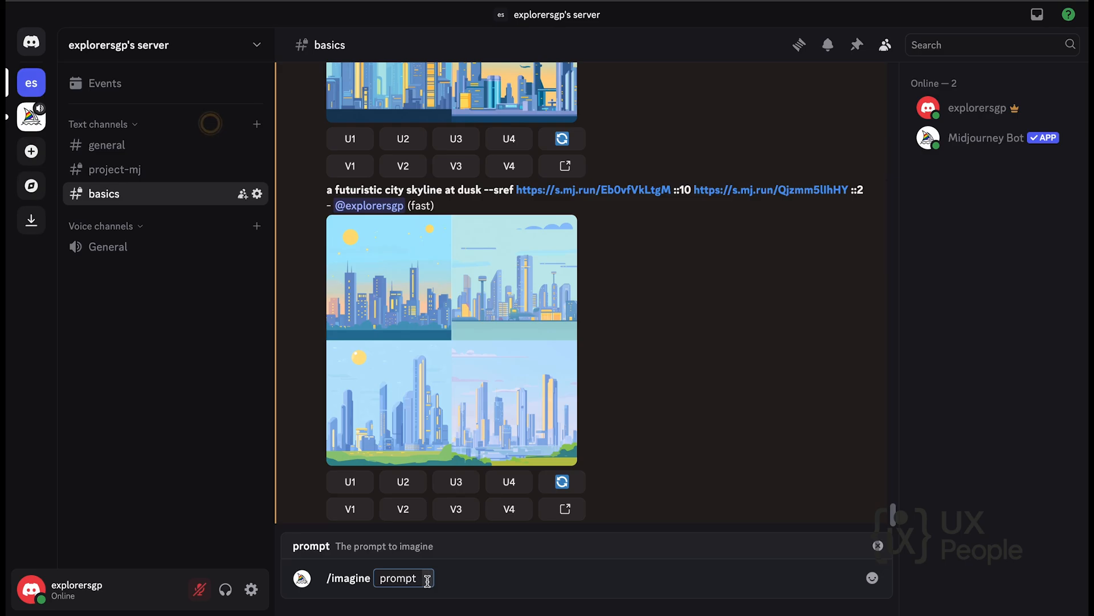
{"action": "key", "text": "ctrl+v"}
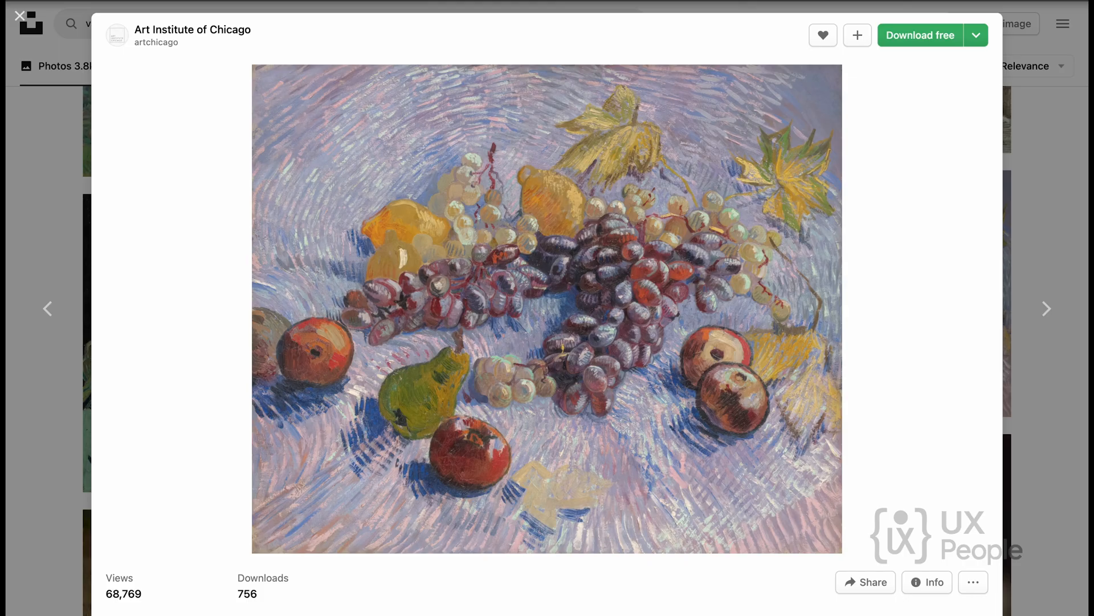
In Unsplash, close the fruit painting and search the photos for "paper cut style".
{"action": "left_click", "coordinate": [1070, 126]}
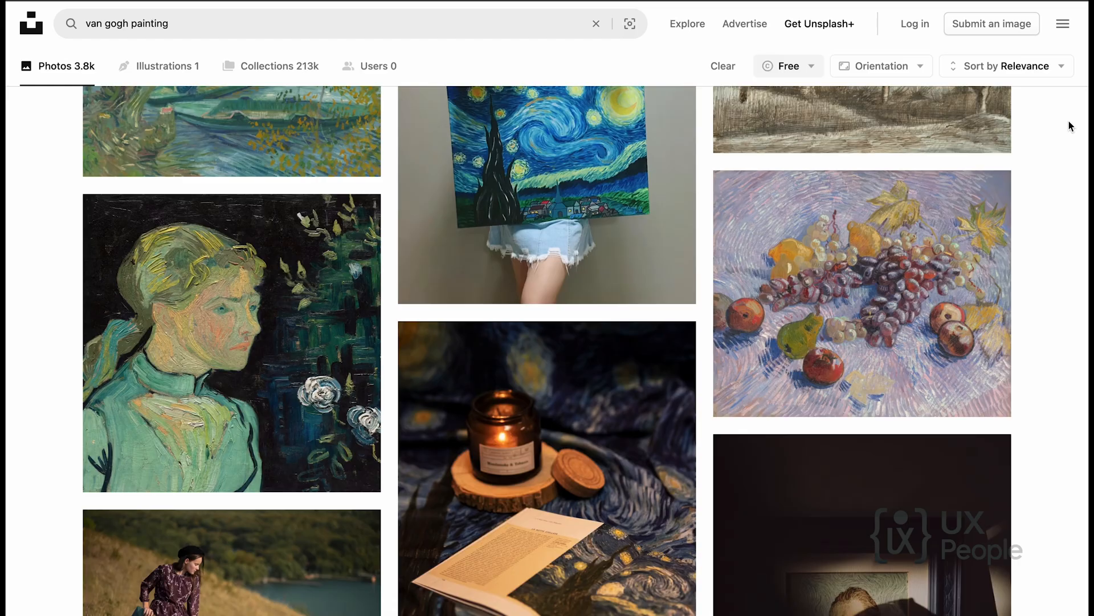
{"action": "scroll", "coordinate": [248, 171], "scroll_direction": "up", "scroll_amount": 8}
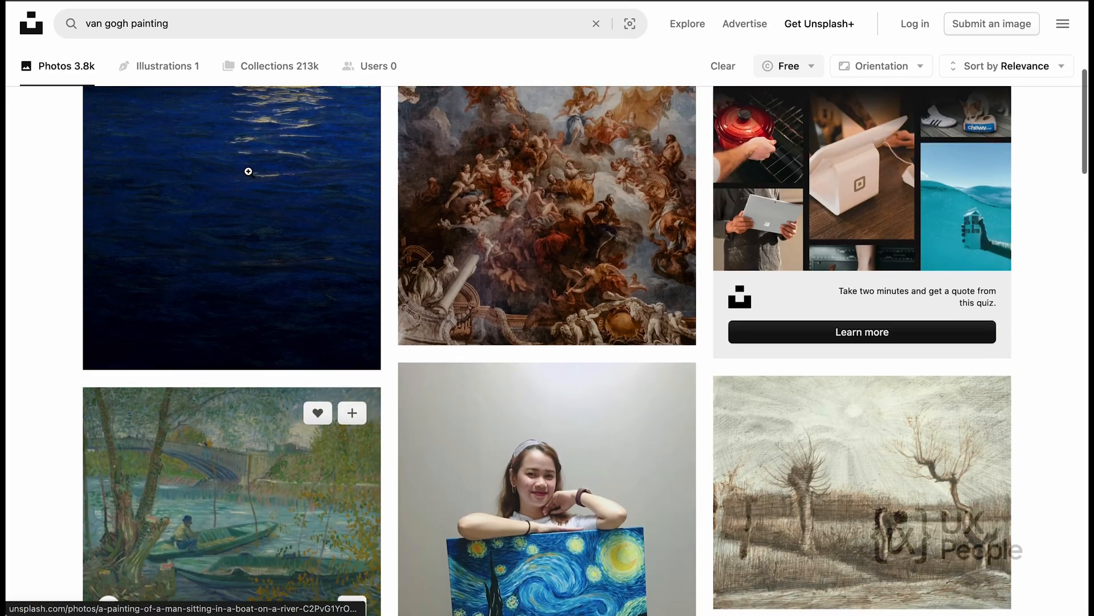
{"action": "scroll", "coordinate": [249, 171], "scroll_direction": "up", "scroll_amount": 8}
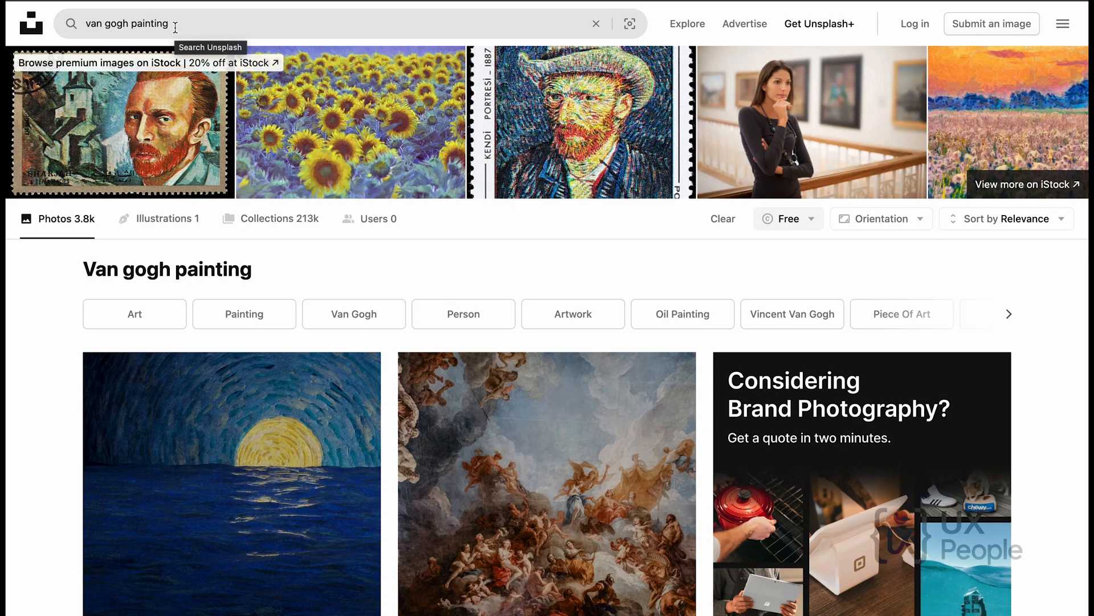
{"action": "left_click_drag", "start_coordinate": [170, 24], "coordinate": [85, 15]}
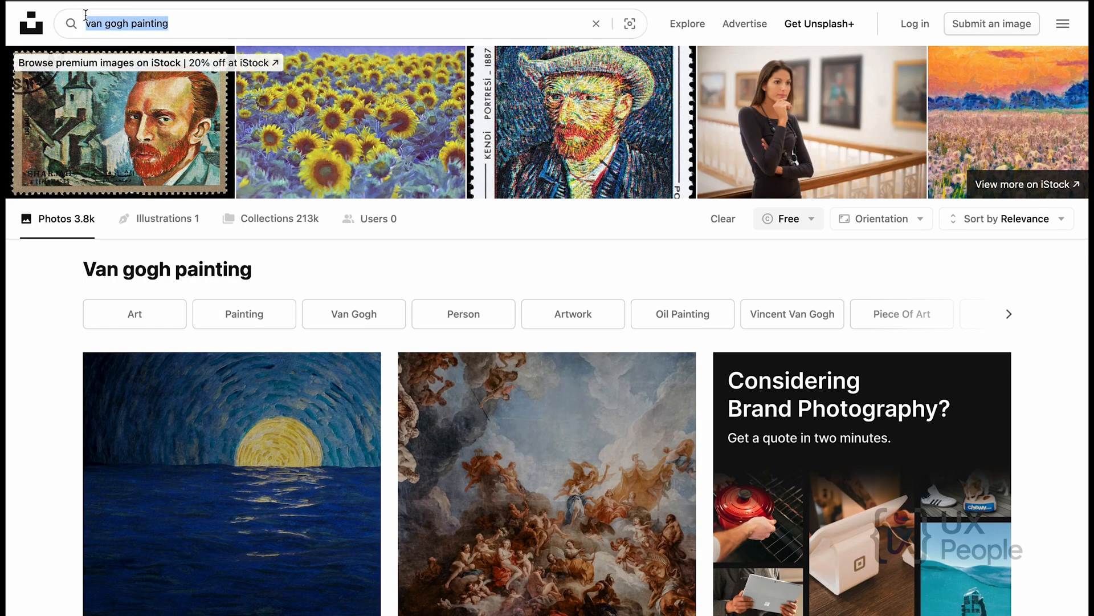
{"action": "type", "text": "pape"}
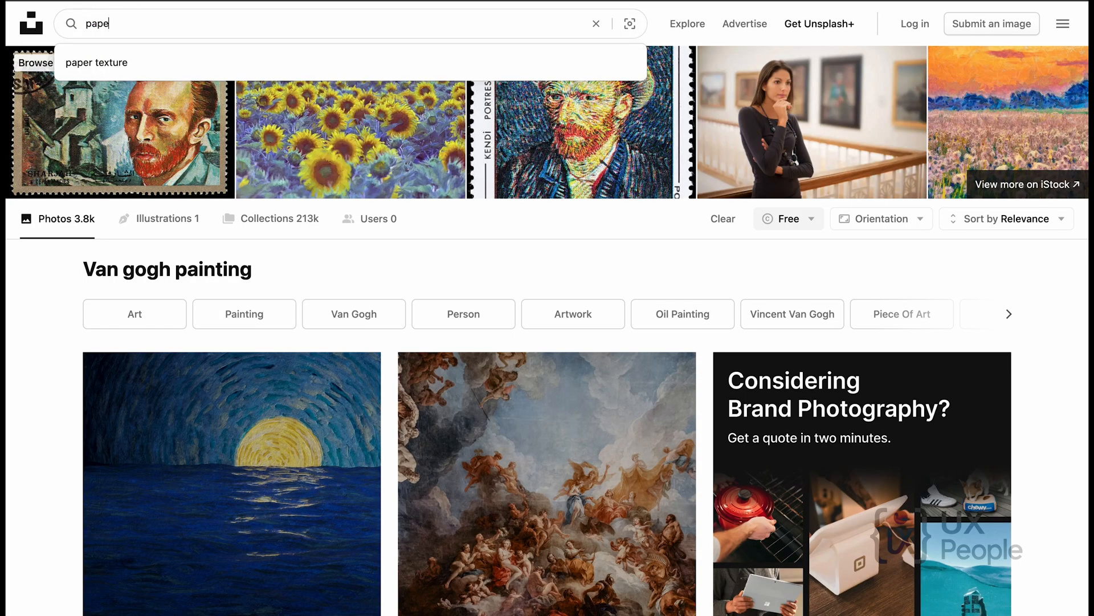
{"action": "type", "text": "r cut "}
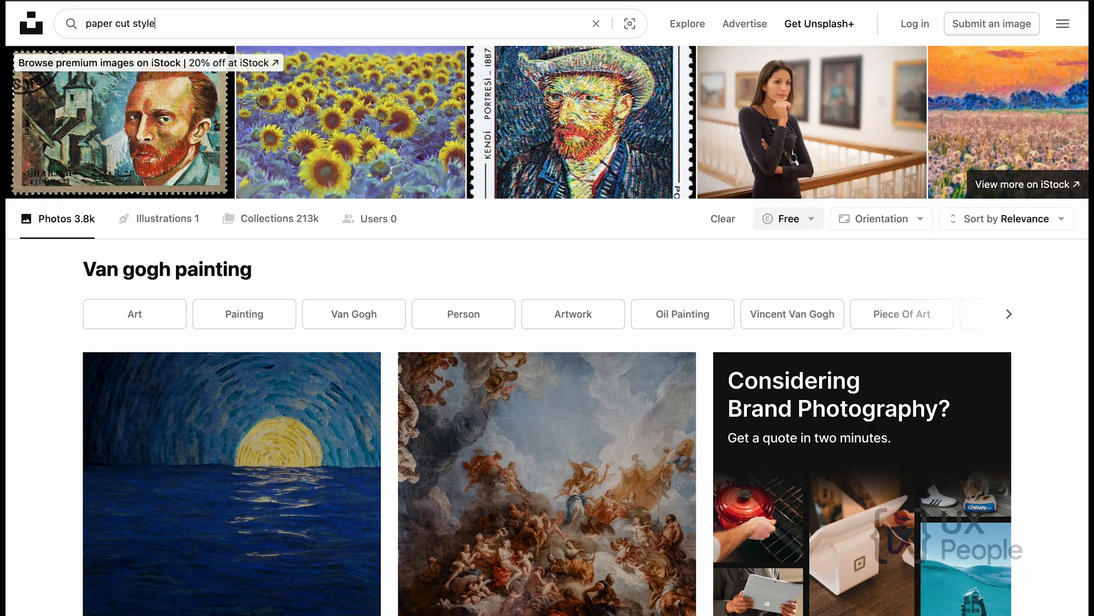
{"action": "type", "text": "style"}
{"action": "key", "text": "Return"}
Open the red, yellow, green and white wavy paper-cut pattern from the results and copy its image address.
{"action": "scroll", "coordinate": [379, 310], "scroll_direction": "down", "scroll_amount": 3}
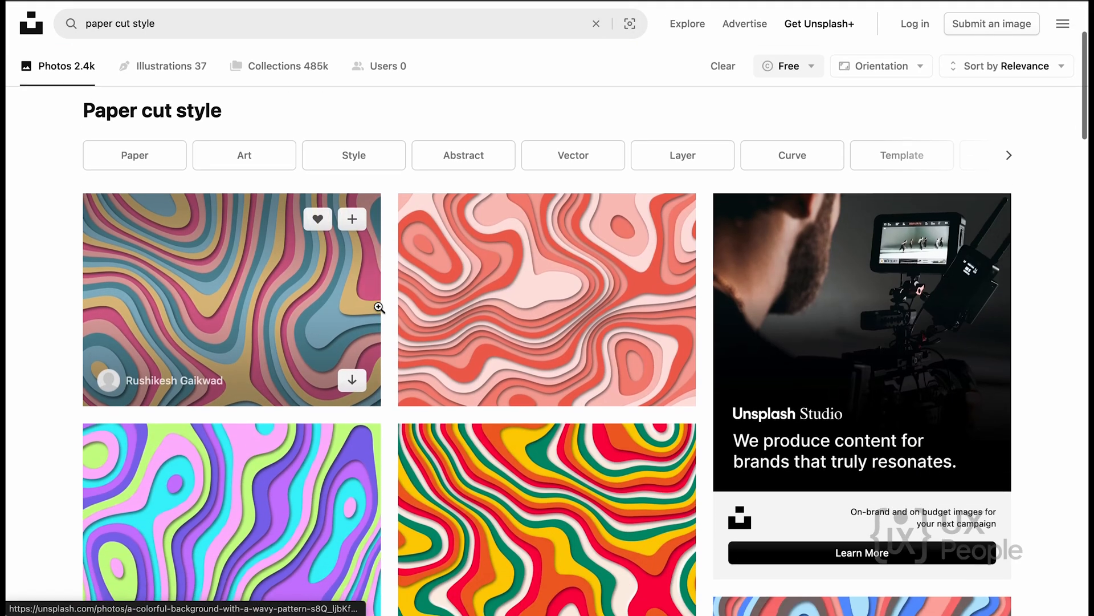
{"action": "scroll", "coordinate": [379, 308], "scroll_direction": "down", "scroll_amount": 4}
{"action": "scroll", "coordinate": [531, 324], "scroll_direction": "down", "scroll_amount": 2}
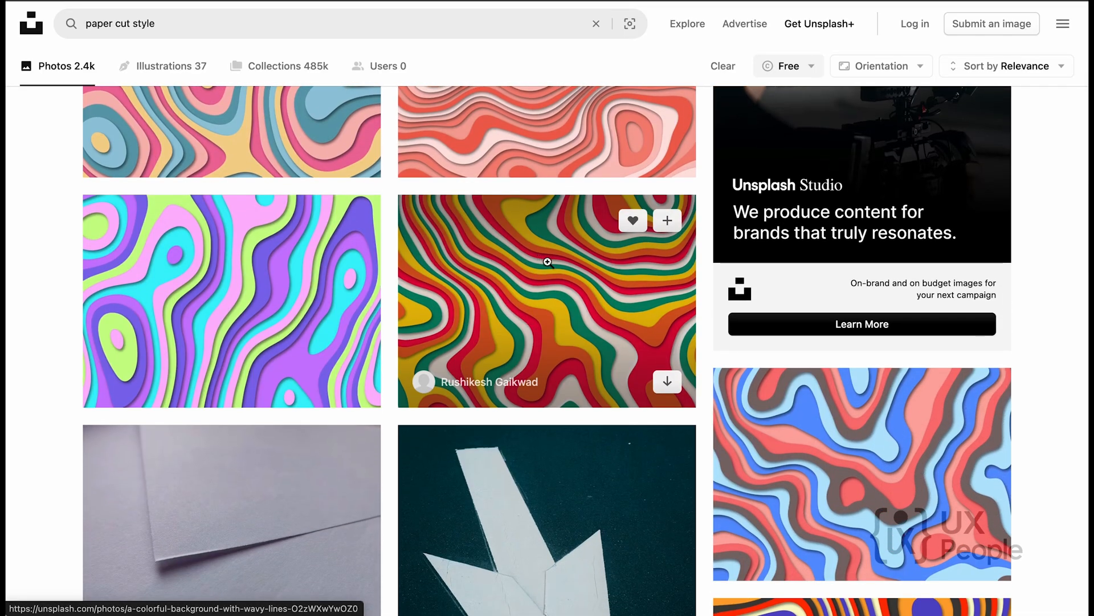
{"action": "left_click", "coordinate": [524, 264]}
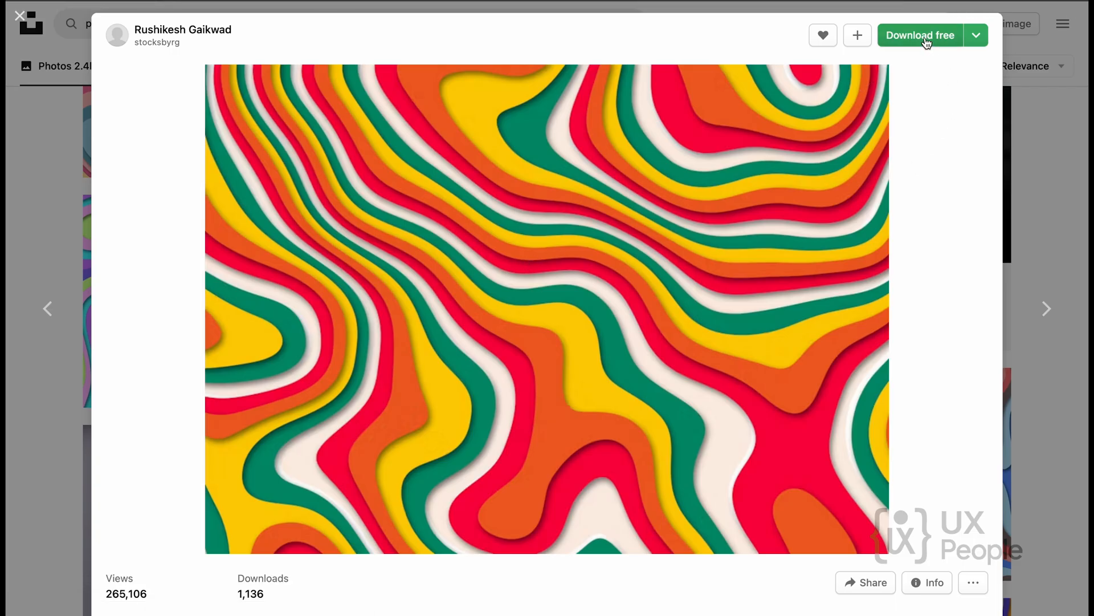
{"action": "right_click", "coordinate": [732, 180]}
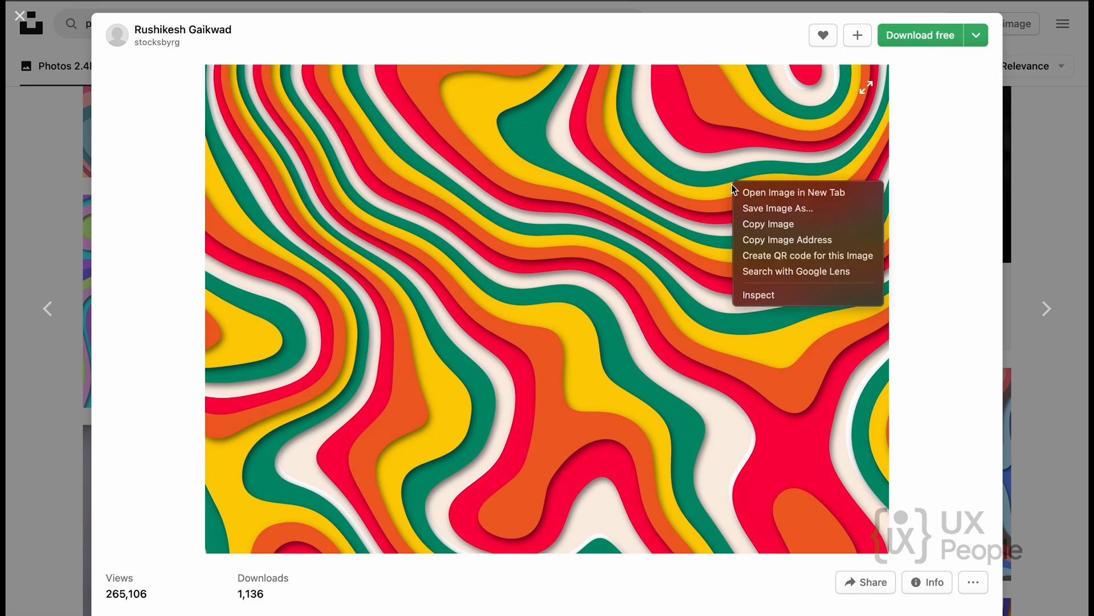
{"action": "left_click", "coordinate": [779, 241]}
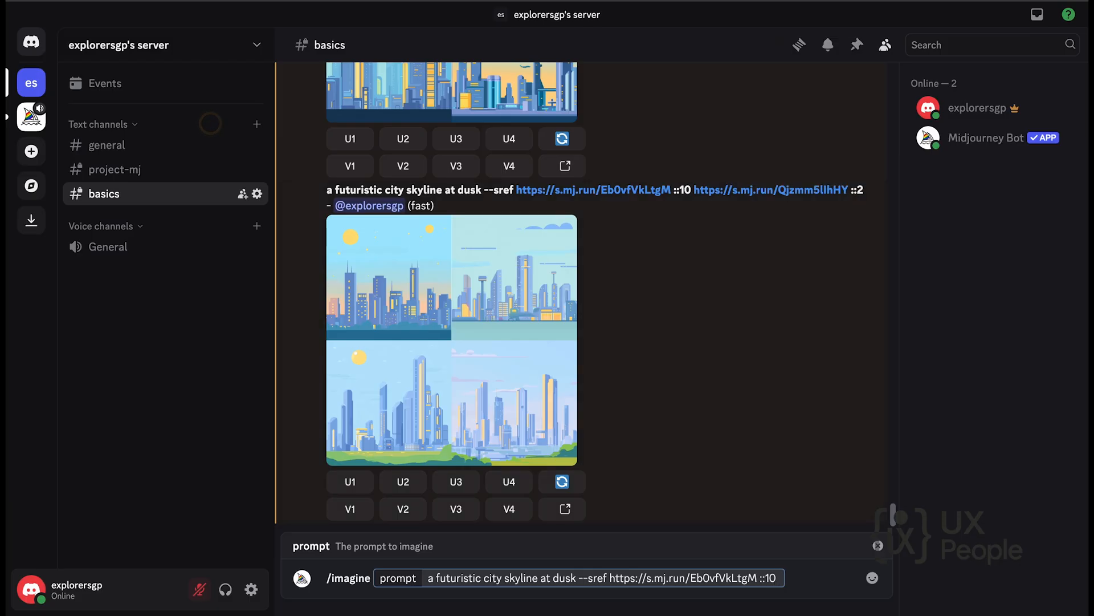
In Discord, weight the first style reference ::2, add the copied pattern address weighted ::10, submit the prompt, and view the generated grid enlarged.
{"action": "key", "text": "BackSpace"}
{"action": "key", "text": "BackSpace"}
{"action": "type", "text": "2"}
{"action": "key", "text": "super+v"}
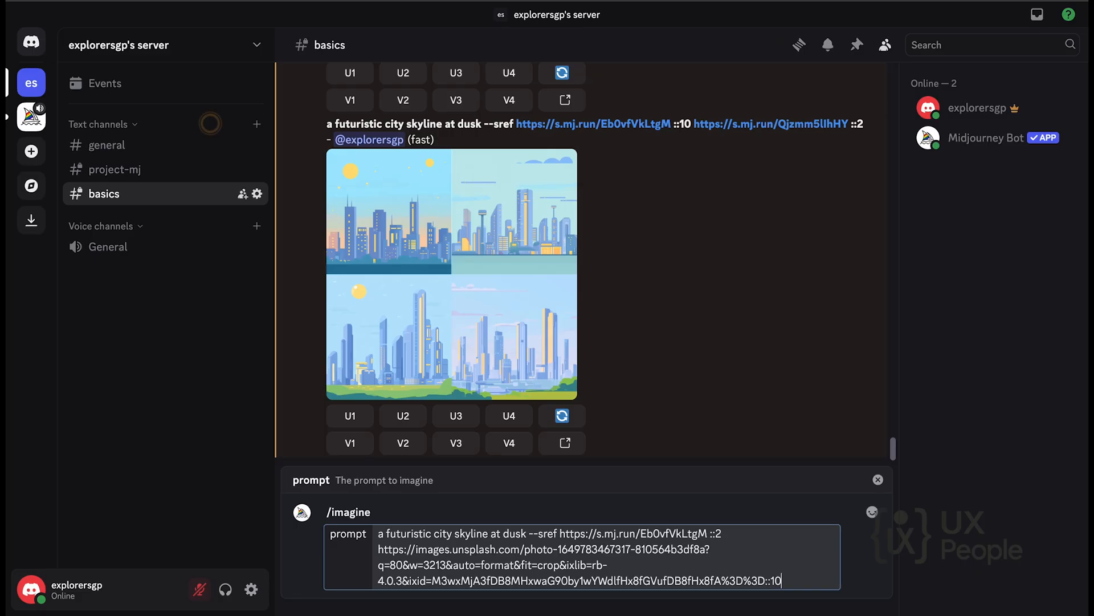
{"action": "key", "text": "Return"}
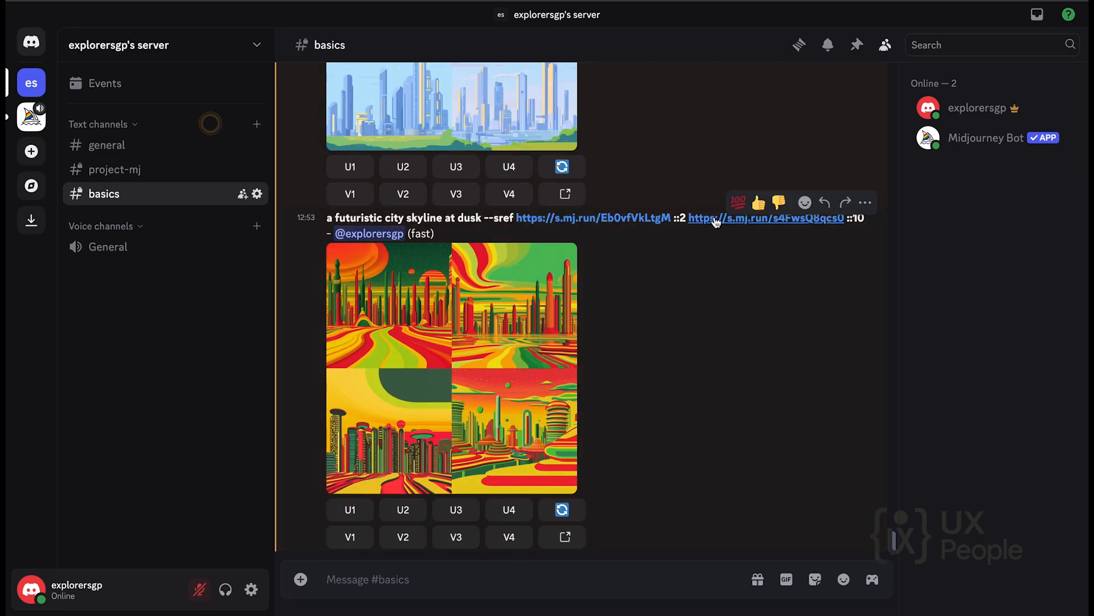
{"action": "left_click", "coordinate": [420, 326]}
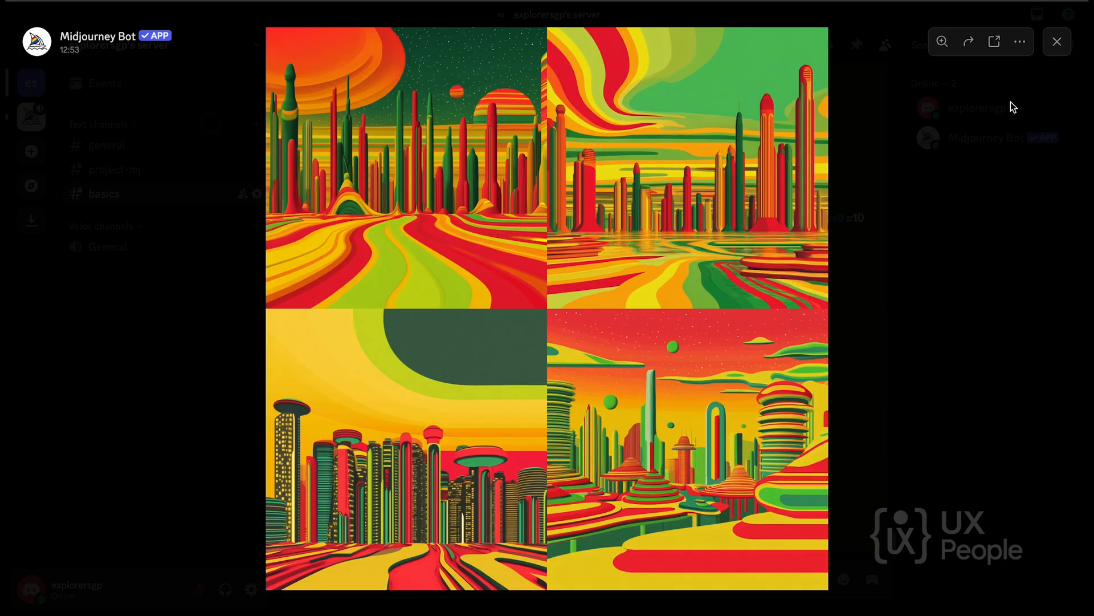
{"action": "left_click", "coordinate": [1057, 41]}
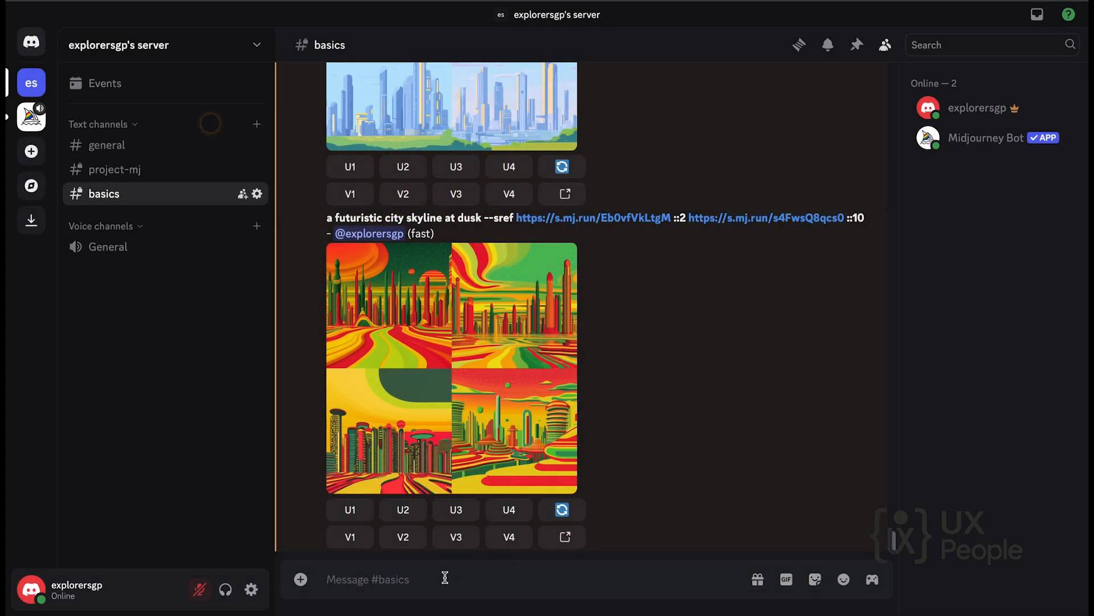
Start another /imagine command reusing the full skyline prompt with both weighted style references.
{"action": "type", "text": "/im"}
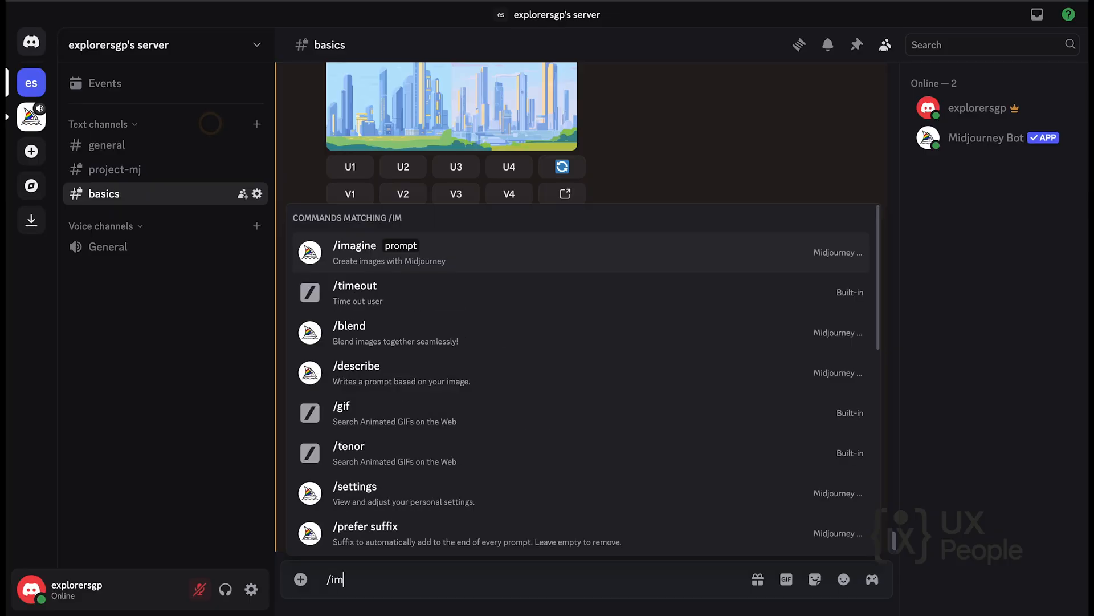
{"action": "key", "text": "Tab"}
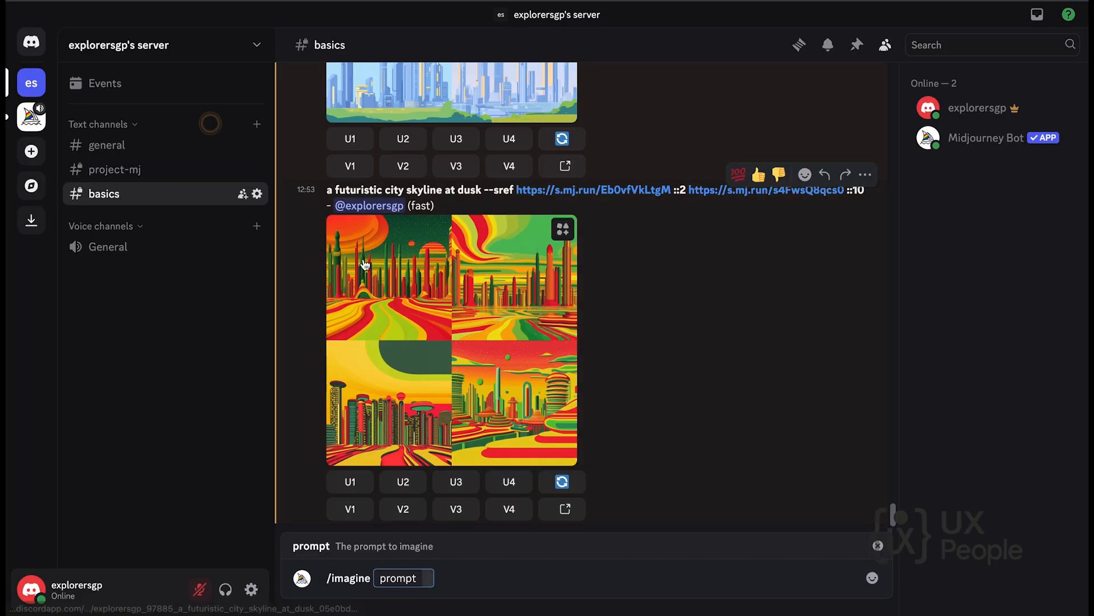
{"action": "left_click_drag", "start_coordinate": [328, 187], "coordinate": [863, 194]}
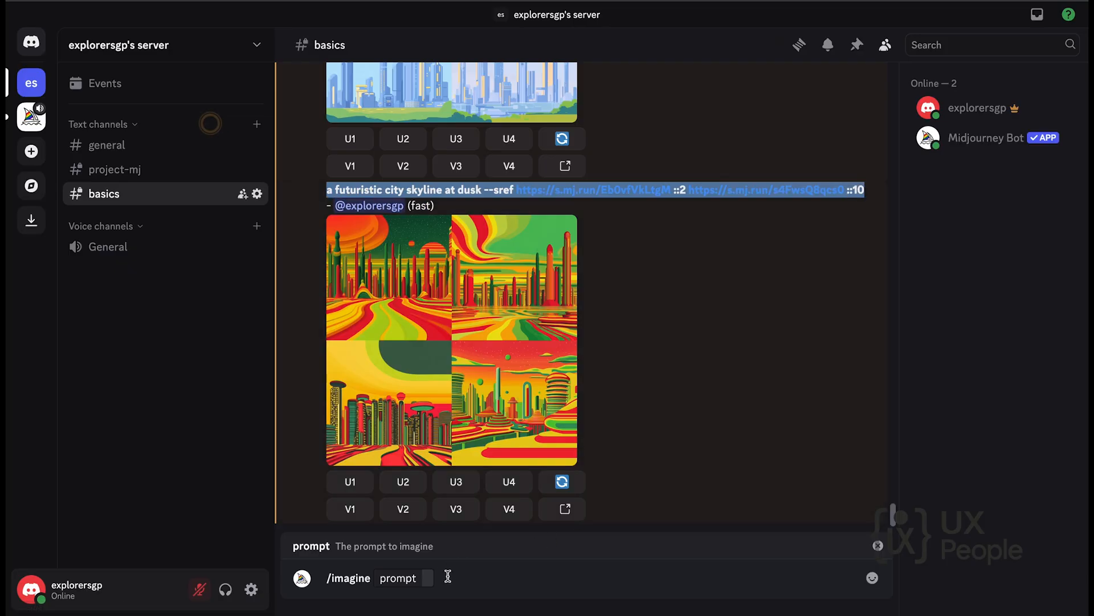
{"action": "left_click", "coordinate": [428, 577]}
{"action": "key", "text": "ctrl+v"}
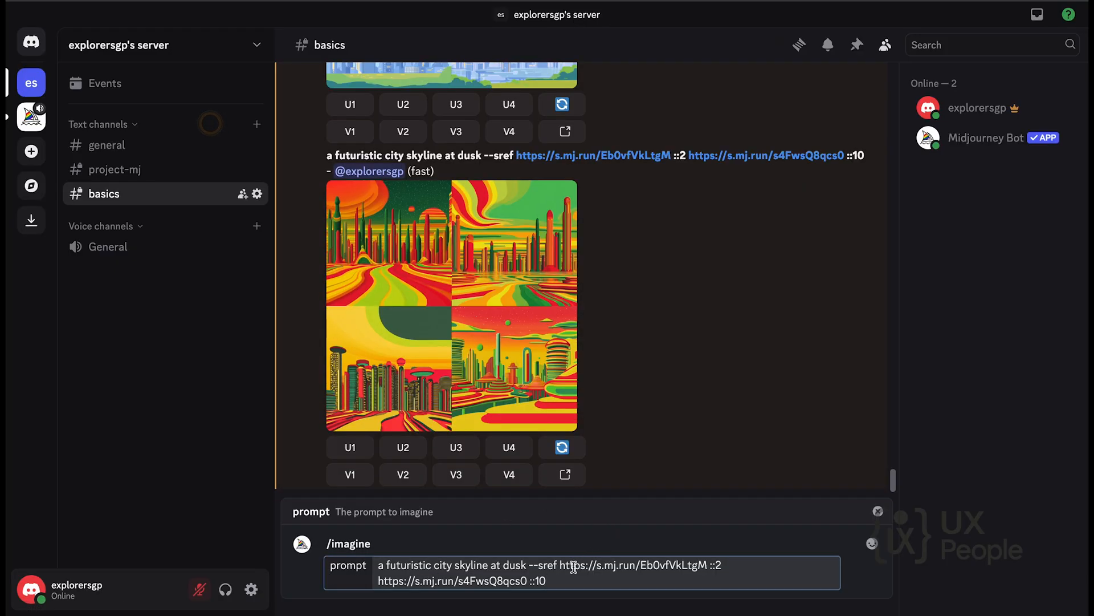
Remove the weights from both style references, set --stylize 750, and submit the skyline prompt.
{"action": "key", "text": "BackSpace"}
{"action": "left_click", "coordinate": [723, 564]}
{"action": "key", "text": "BackSpace"}
{"action": "type", "text": "5"}
{"action": "left_click", "coordinate": [594, 584]}
{"action": "key", "text": "Return"}
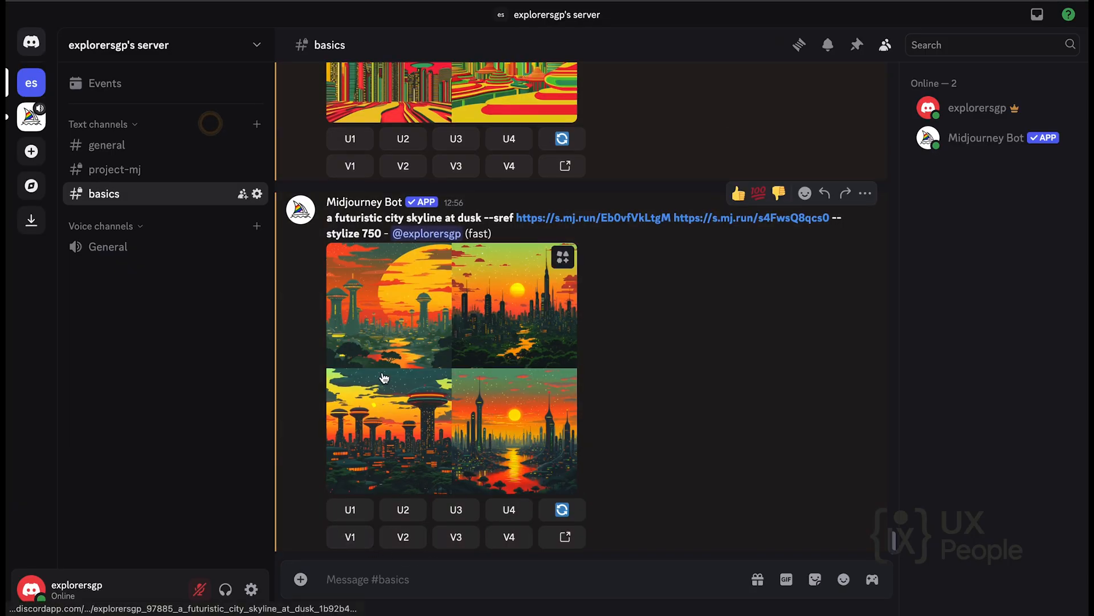
Enlarge the newly generated skyline grid and zoom in to examine the details of its four images.
{"action": "left_click", "coordinate": [435, 328]}
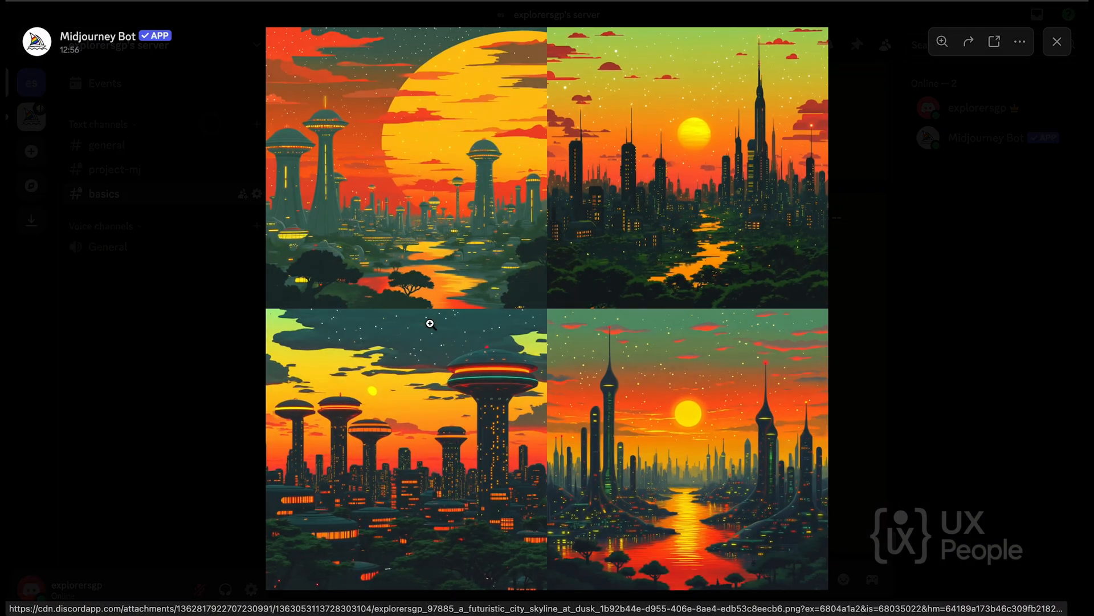
{"action": "left_click", "coordinate": [699, 157]}
{"action": "left_click_drag", "start_coordinate": [699, 105], "coordinate": [581, 247]}
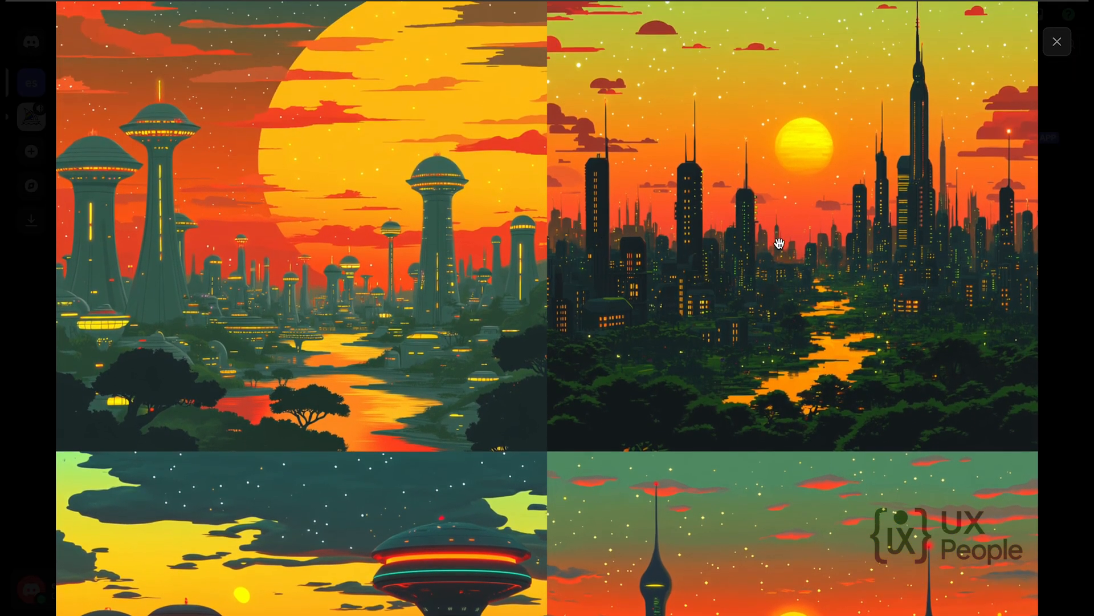
{"action": "left_click_drag", "start_coordinate": [684, 385], "coordinate": [679, 154]}
{"action": "left_click_drag", "start_coordinate": [676, 349], "coordinate": [678, 274]}
{"action": "left_click", "coordinate": [777, 377]}
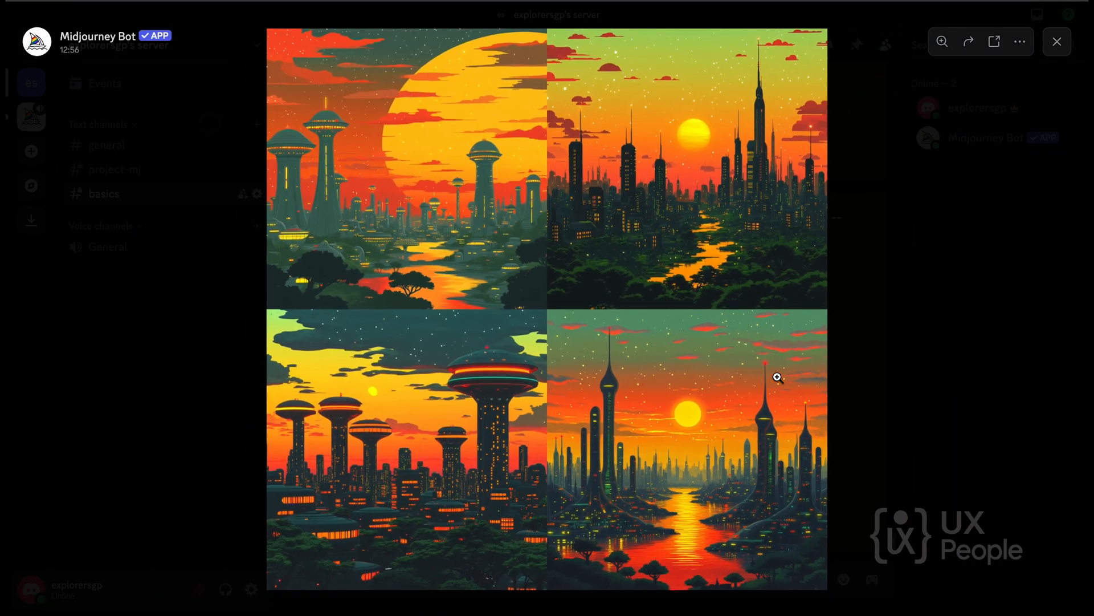
{"action": "left_click", "coordinate": [1057, 47]}
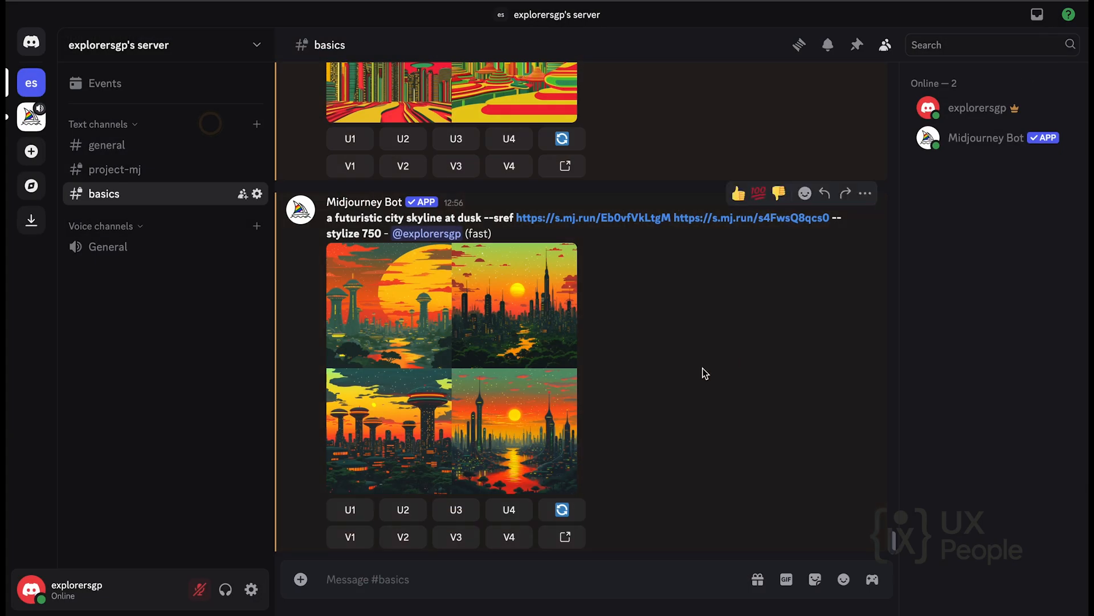
React to the new skyline grid with a thumbs-up, upscale its second image, and view the upscaled result.
{"action": "left_click", "coordinate": [738, 194]}
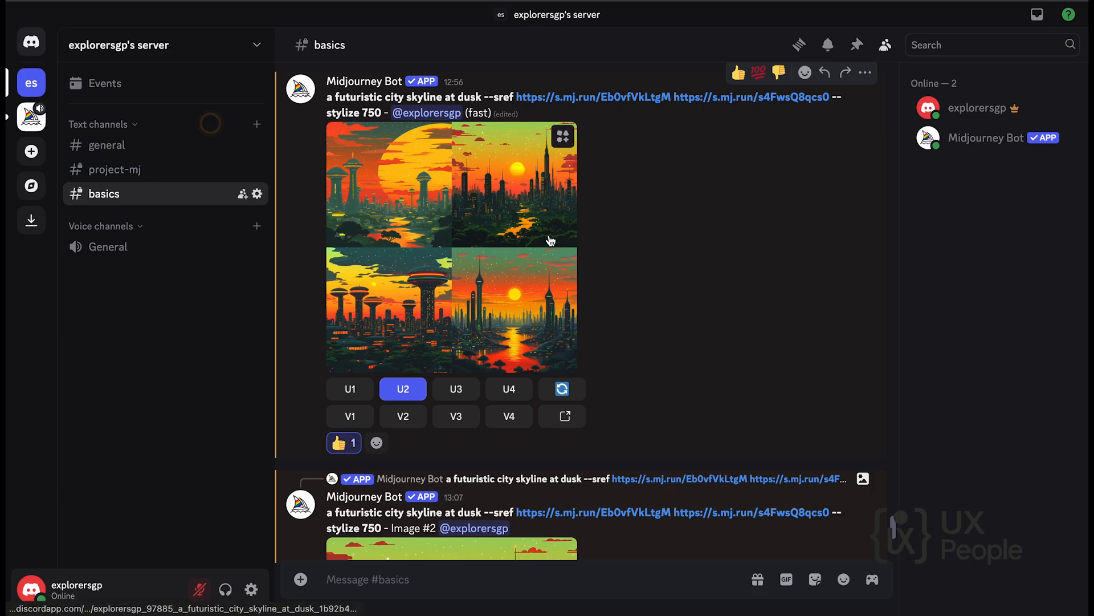
{"action": "scroll", "coordinate": [568, 270], "scroll_direction": "down", "scroll_amount": 1}
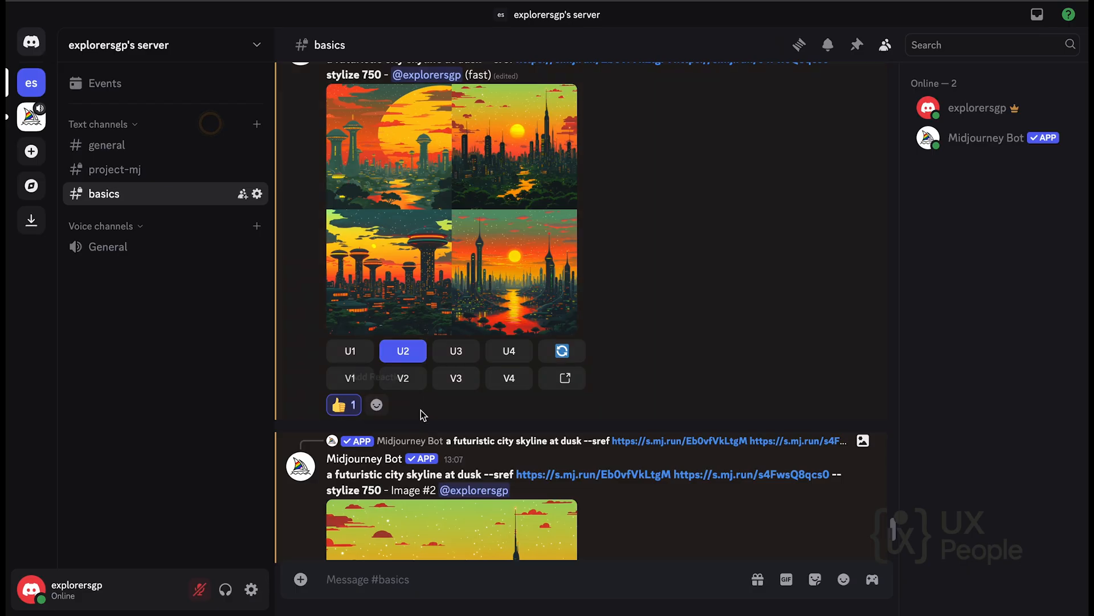
{"action": "scroll", "coordinate": [509, 394], "scroll_direction": "down", "scroll_amount": 5}
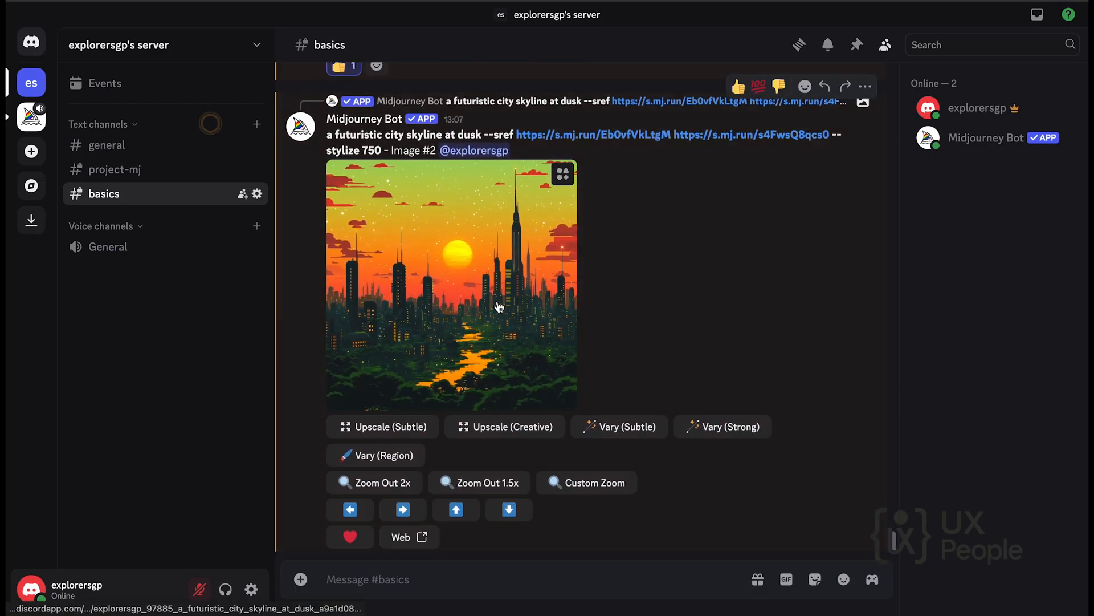
Copy the link of the upscaled skyline image from its enlarged view, and return to the channel.
{"action": "left_click", "coordinate": [447, 254]}
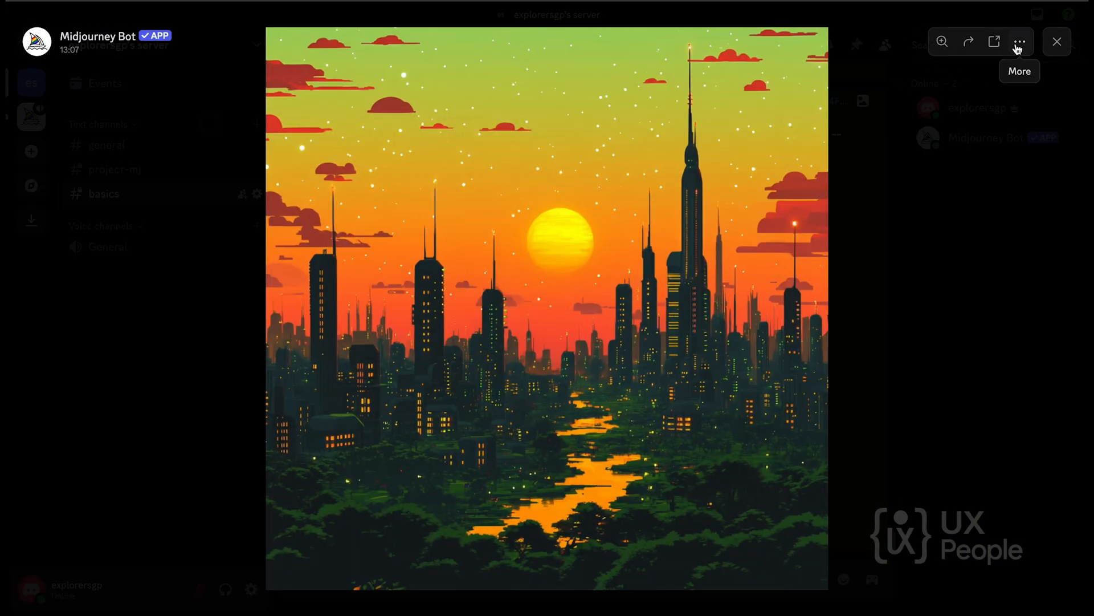
{"action": "left_click", "coordinate": [1020, 42]}
{"action": "left_click", "coordinate": [1020, 85]}
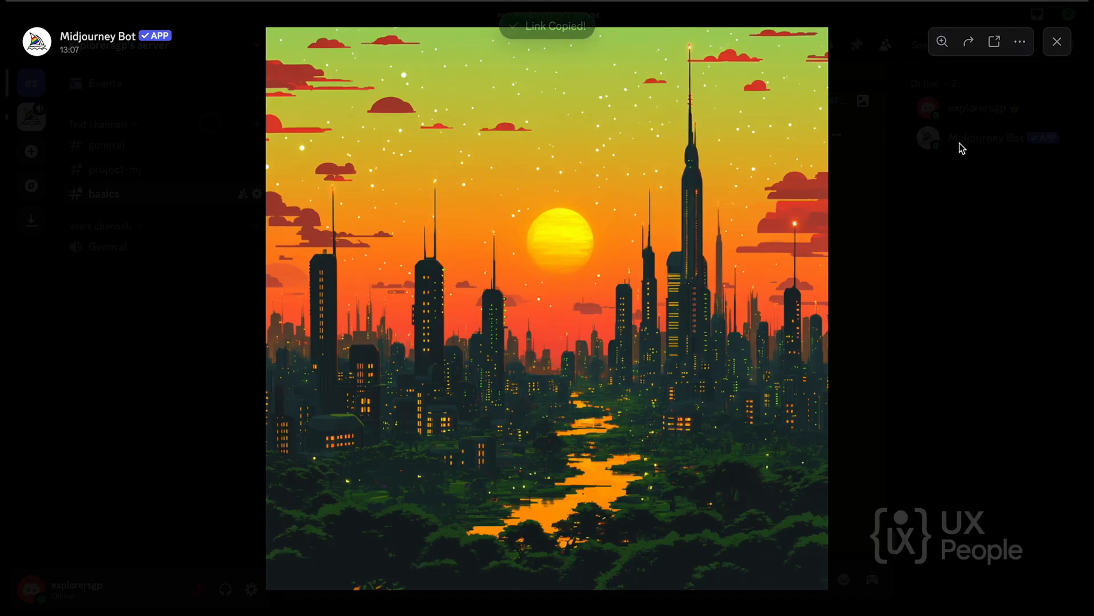
{"action": "left_click", "coordinate": [1057, 42]}
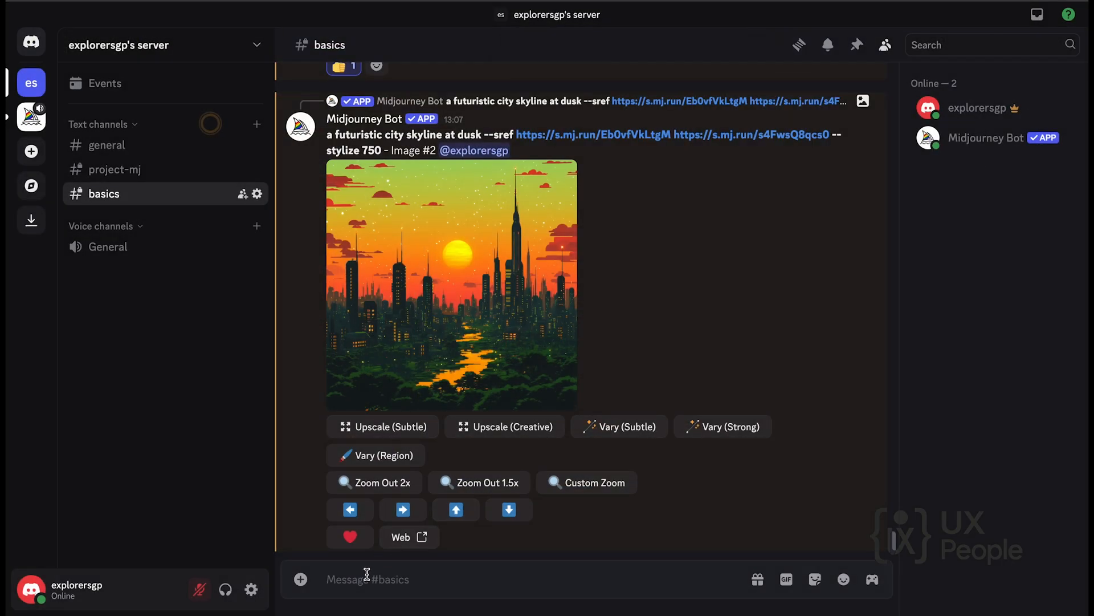
Start an /imagine command with the copied skyline image link as the beginning of its prompt.
{"action": "type", "text": "/im"}
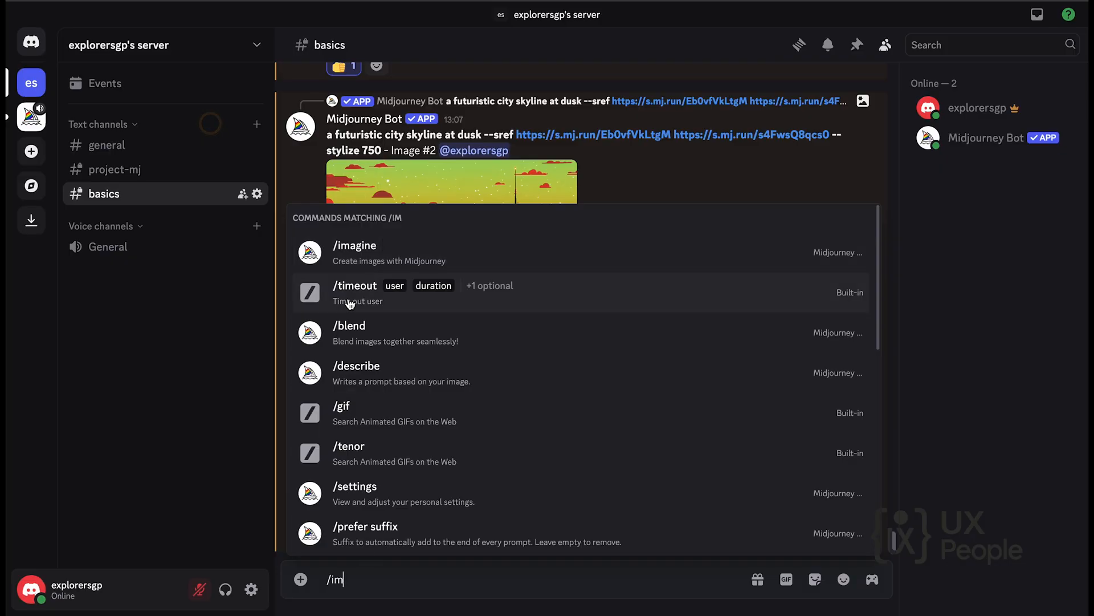
{"action": "left_click", "coordinate": [351, 254]}
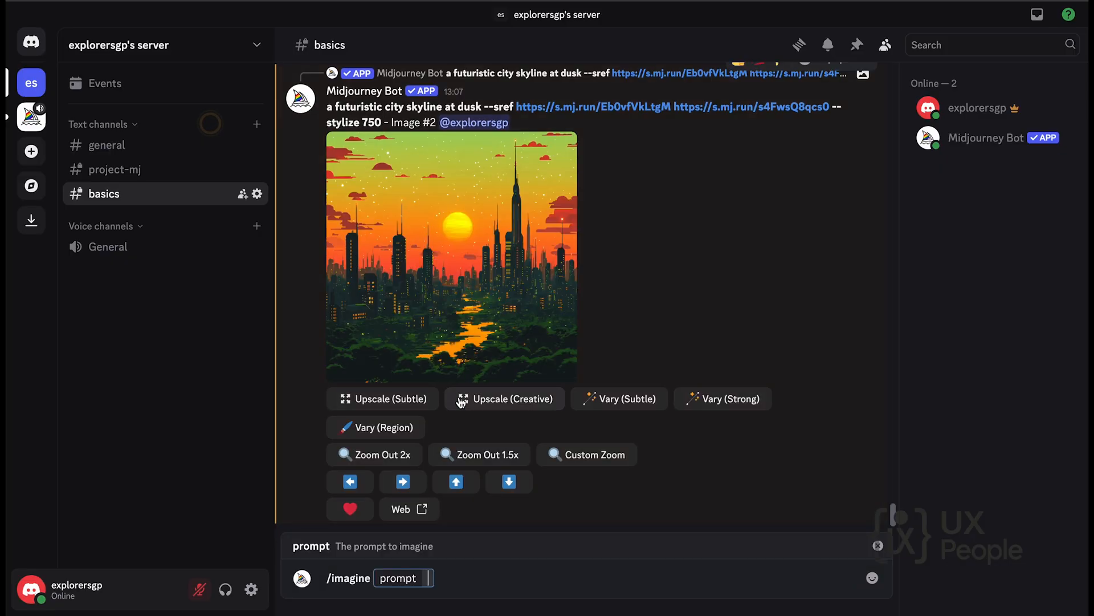
{"action": "key", "text": "ctrl+v"}
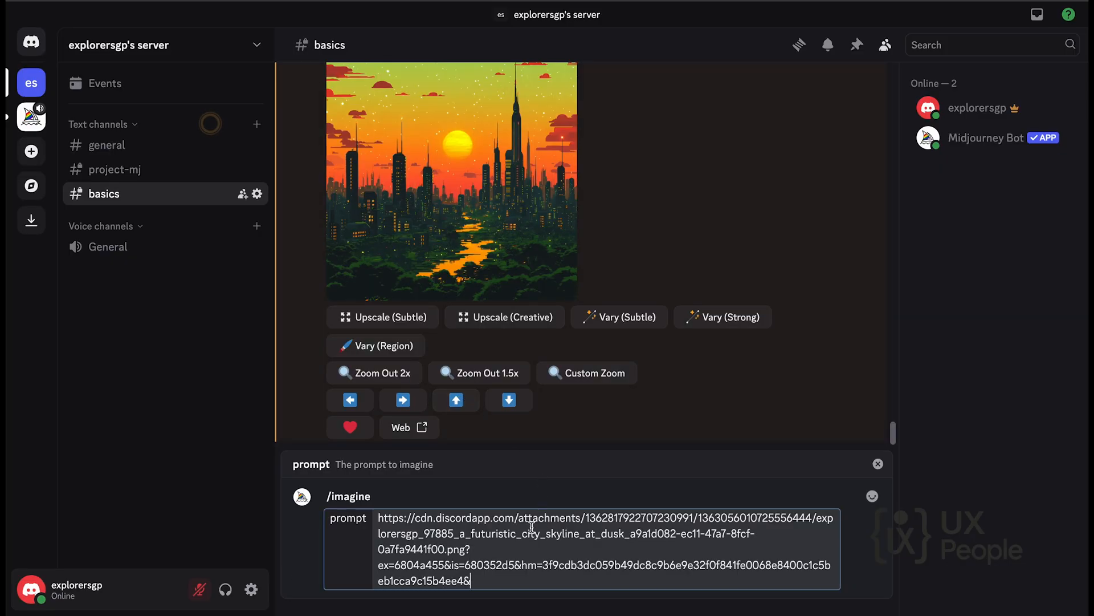
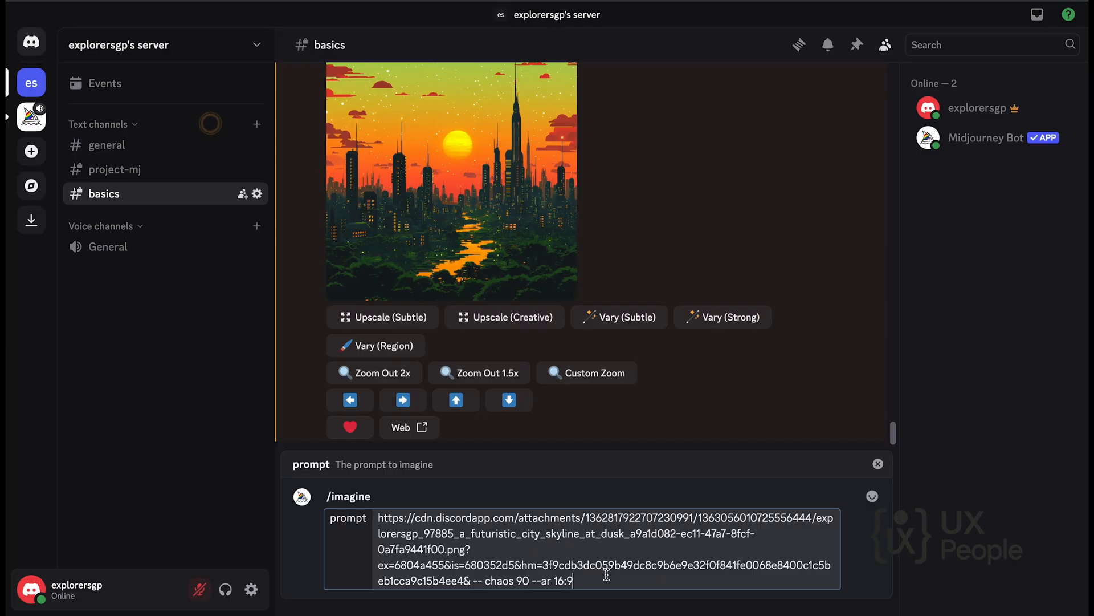
Submit the skyline image prompt with "-- chaos 90 --ar 16:9" and view the generated grid enlarged.
{"action": "key", "text": "Return"}
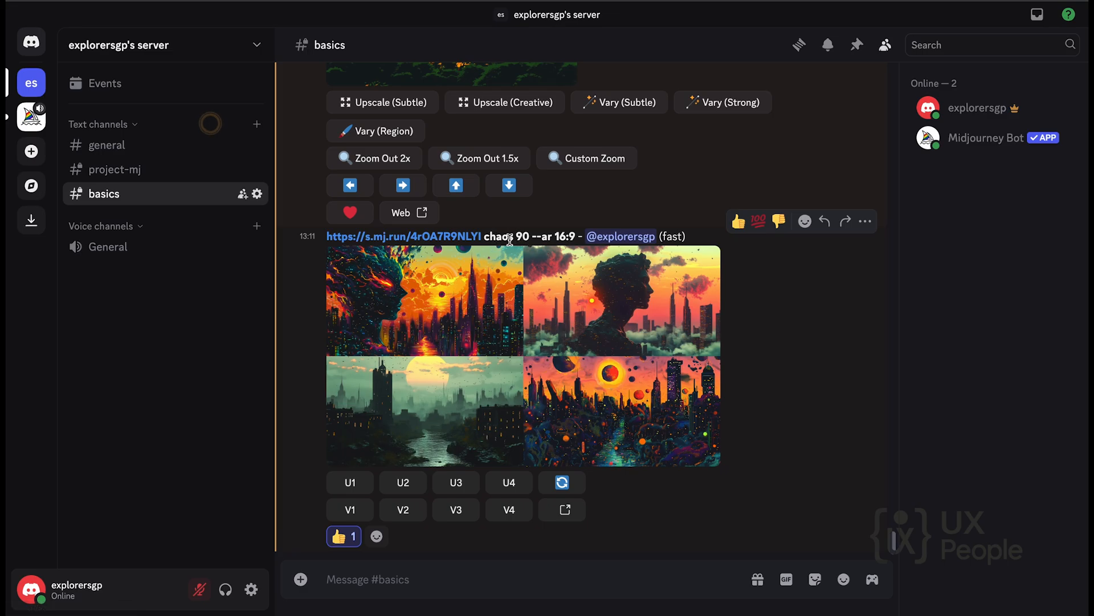
{"action": "left_click", "coordinate": [547, 337]}
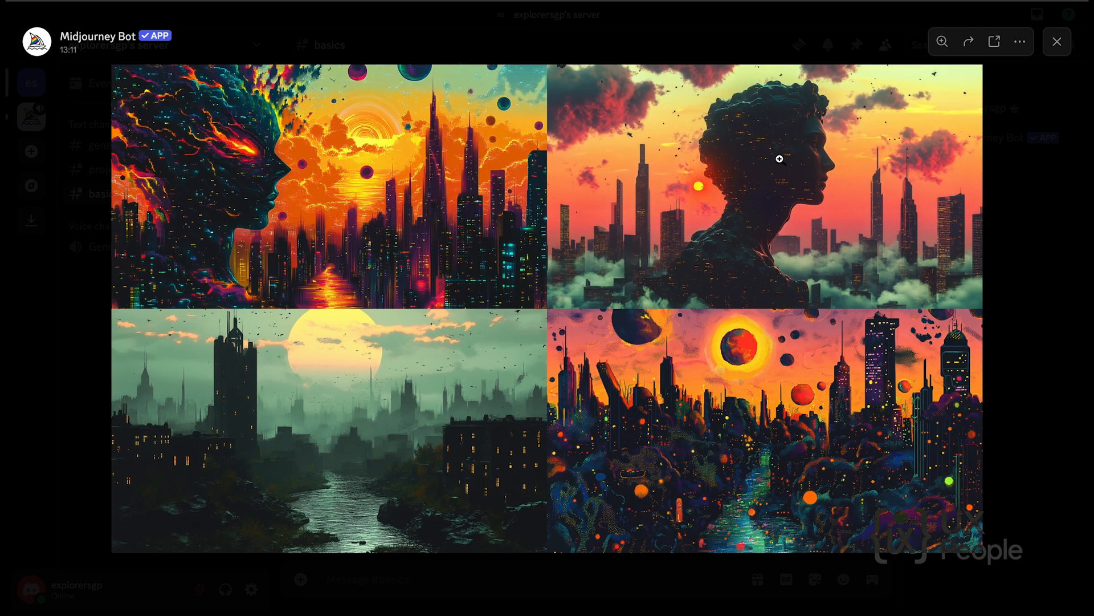
{"action": "left_click", "coordinate": [1057, 42]}
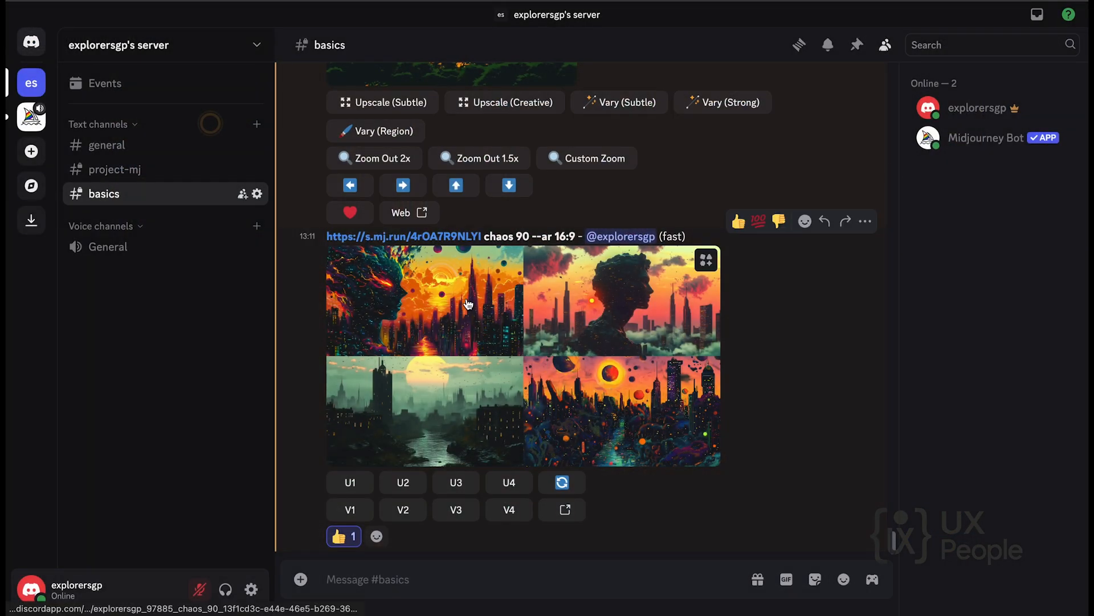
Copy the link of the upscaled skyline image again from its enlarged view, and return to the latest grid in the channel.
{"action": "scroll", "coordinate": [472, 281], "scroll_direction": "up", "scroll_amount": 5}
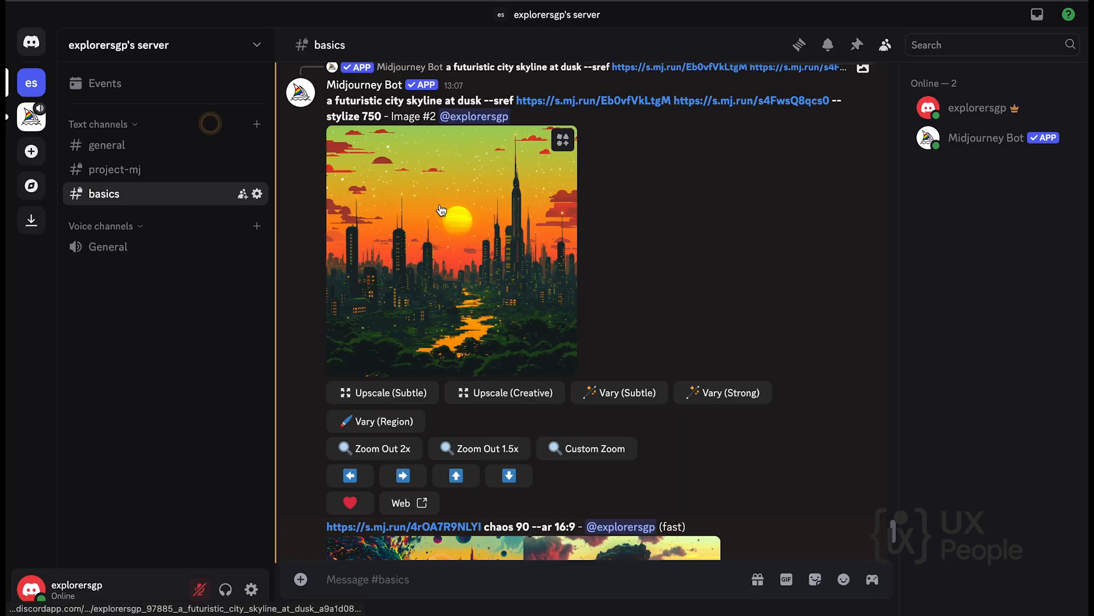
{"action": "left_click", "coordinate": [430, 158]}
{"action": "left_click", "coordinate": [1020, 43]}
{"action": "left_click", "coordinate": [989, 91]}
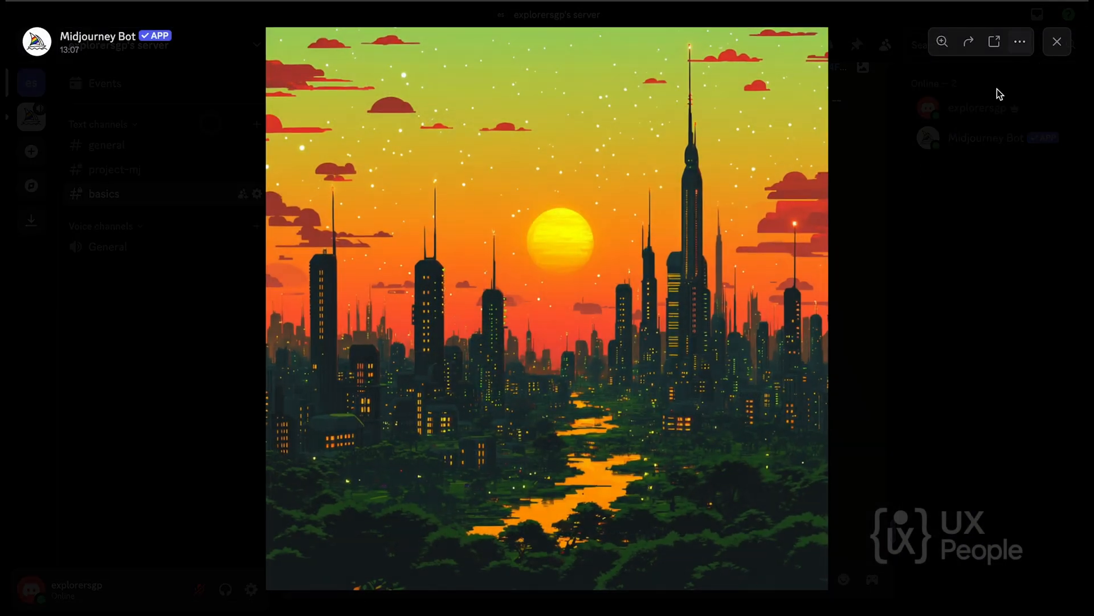
{"action": "left_click", "coordinate": [1057, 41]}
{"action": "scroll", "coordinate": [734, 322], "scroll_direction": "down", "scroll_amount": 3}
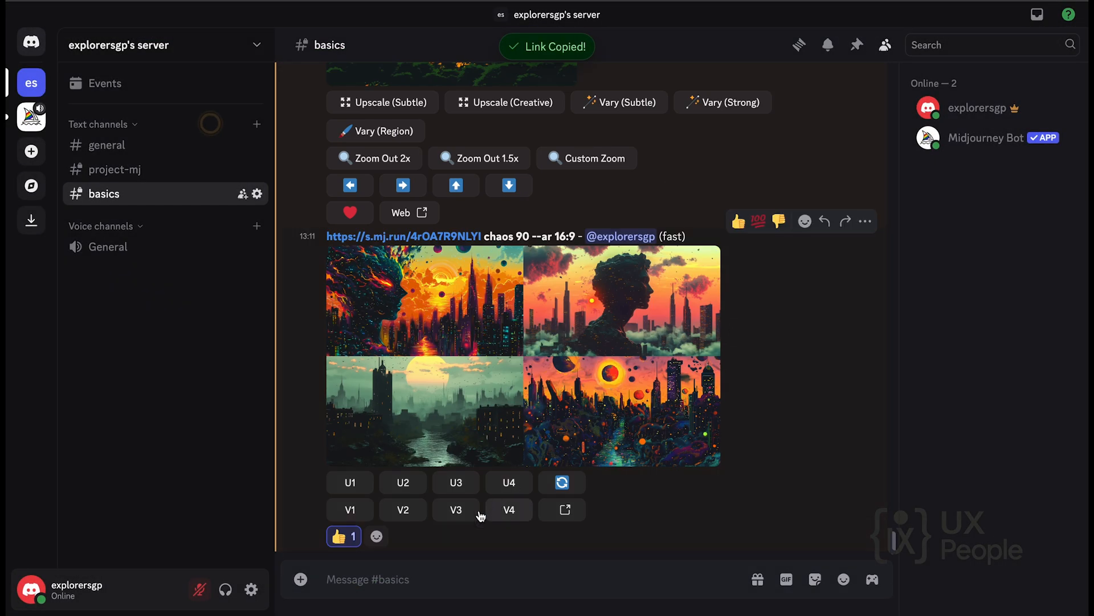
Start another /imagine command with the copied skyline image link as the beginning of its prompt.
{"action": "left_click", "coordinate": [359, 576]}
{"action": "type", "text": "/"}
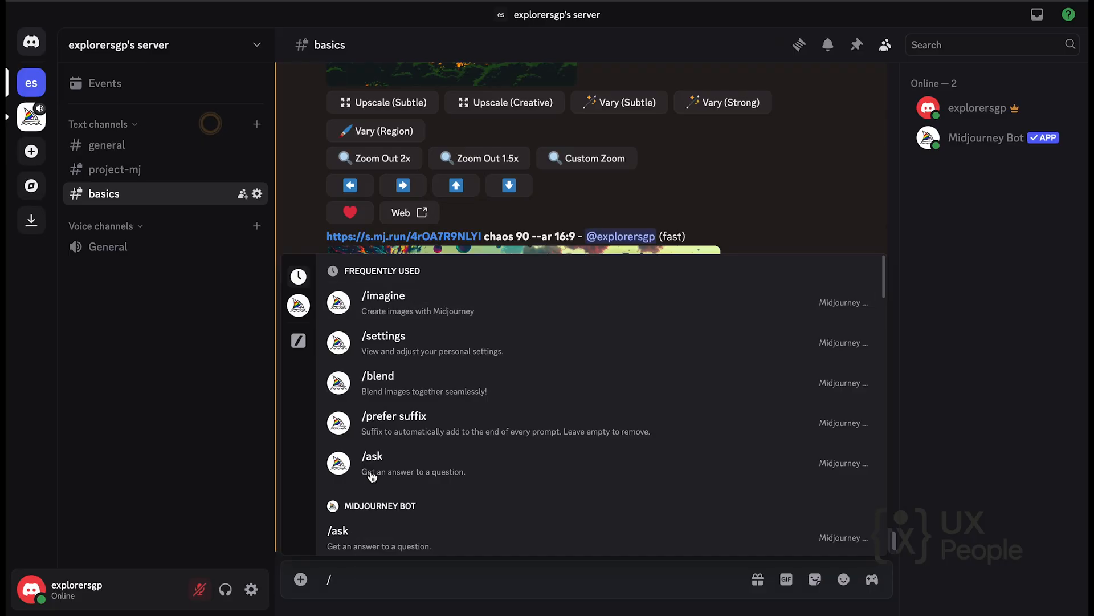
{"action": "left_click", "coordinate": [387, 303]}
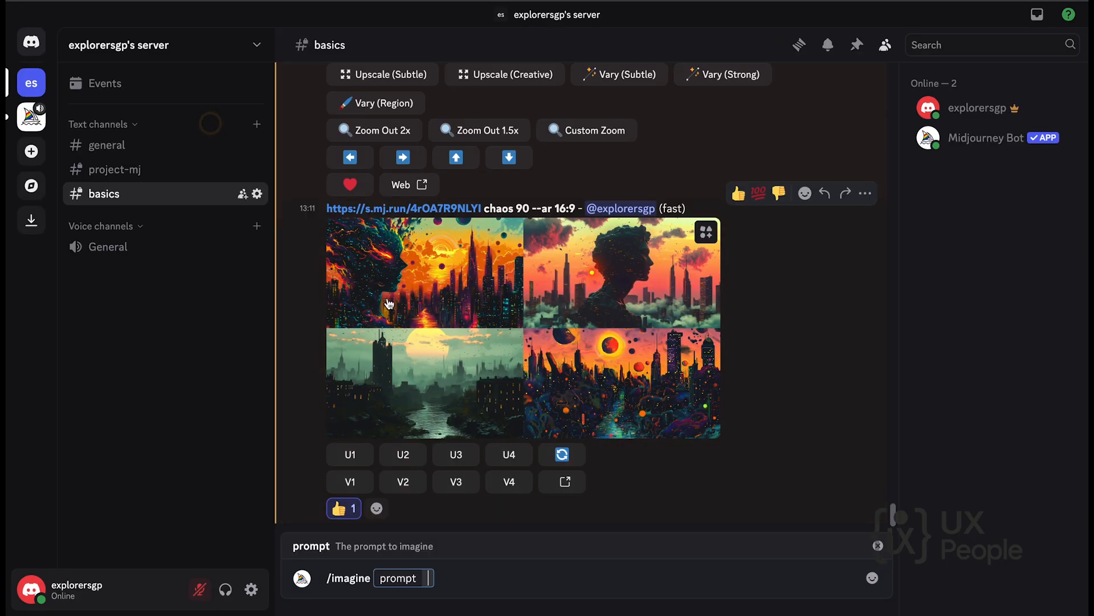
{"action": "key", "text": "ctrl+v"}
Add the parameter "-- weird 900" after the image link in the prompt.
{"action": "type", "text": "--"}
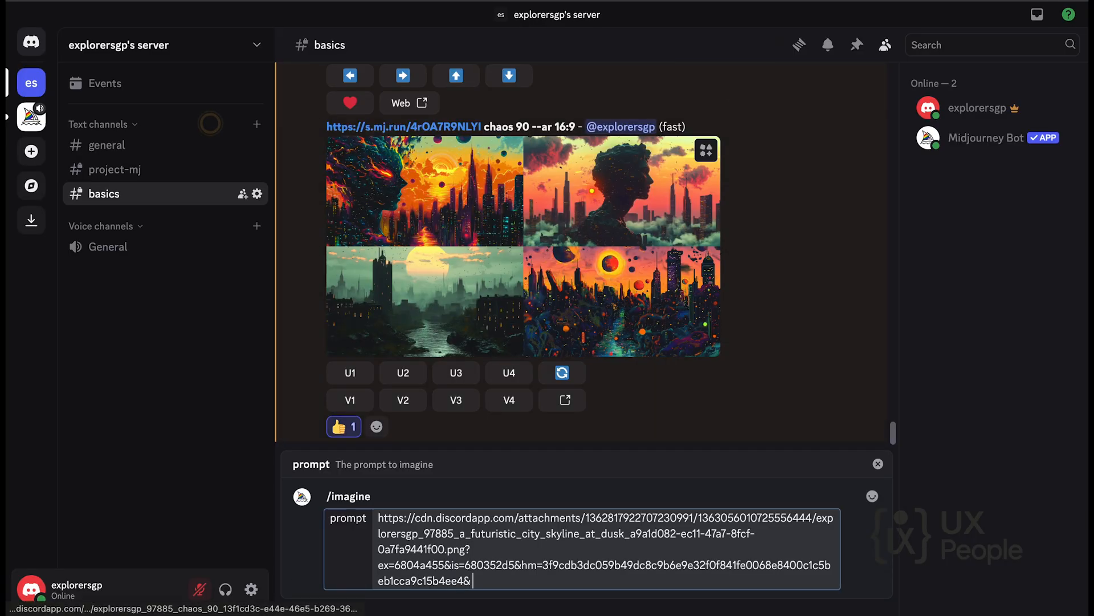
{"action": "type", "text": " weied"}
{"action": "key", "text": "BackSpace"}
{"action": "key", "text": "BackSpace"}
{"action": "type", "text": "rd"}
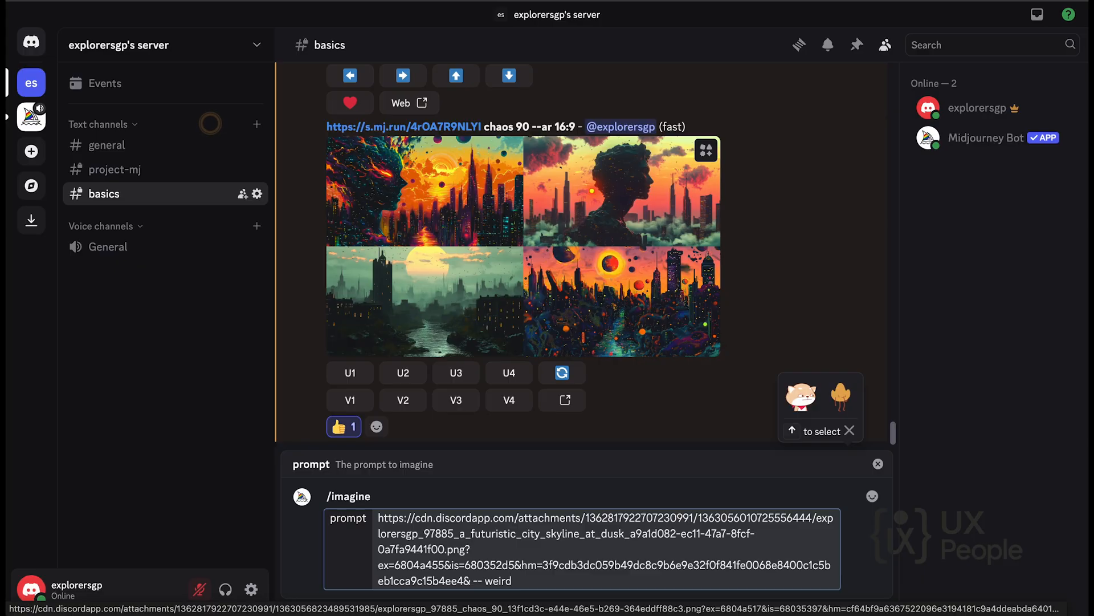
{"action": "type", "text": " 900 --"}
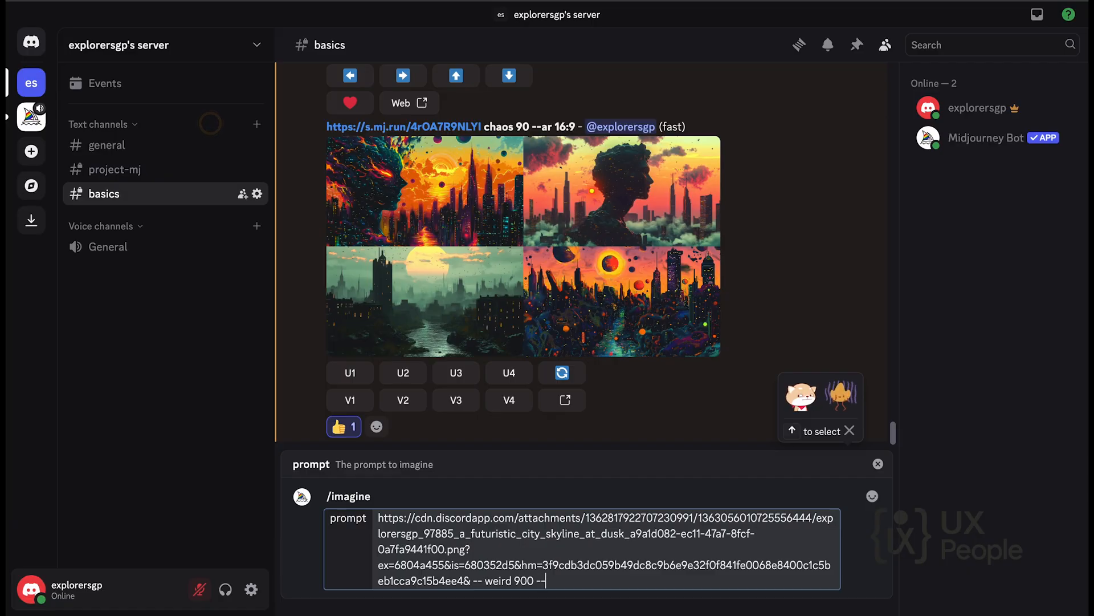
Submit the weird skyline prompt with a 16:9 aspect ratio and view the generated grid enlarged.
{"action": "type", "text": "a"}
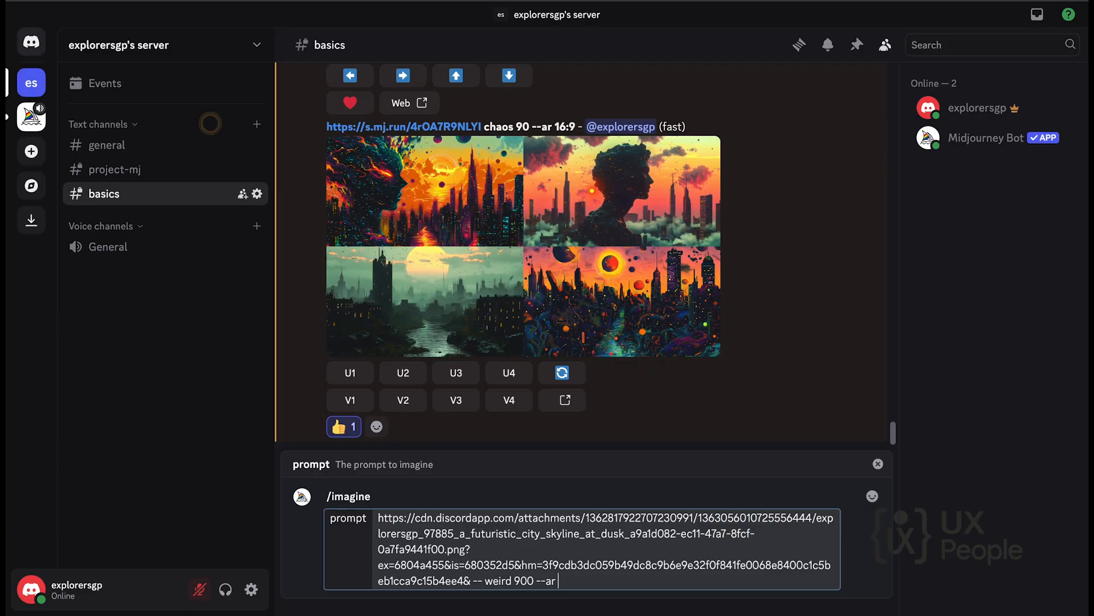
{"action": "type", "text": "r"}
{"action": "type", "text": "16:9"}
{"action": "key", "text": "Return"}
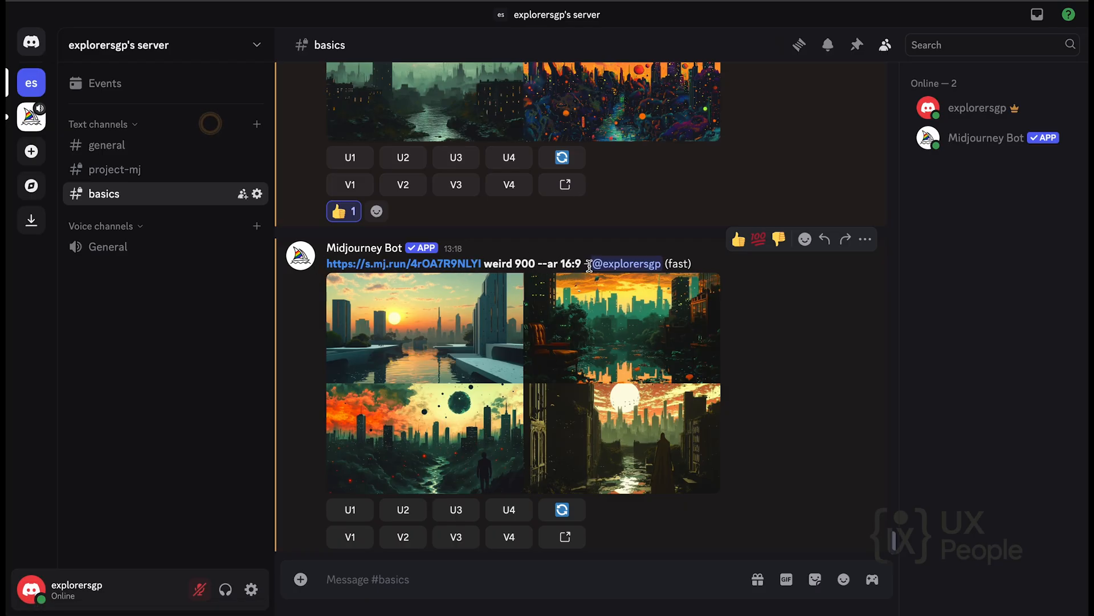
{"action": "left_click", "coordinate": [562, 334]}
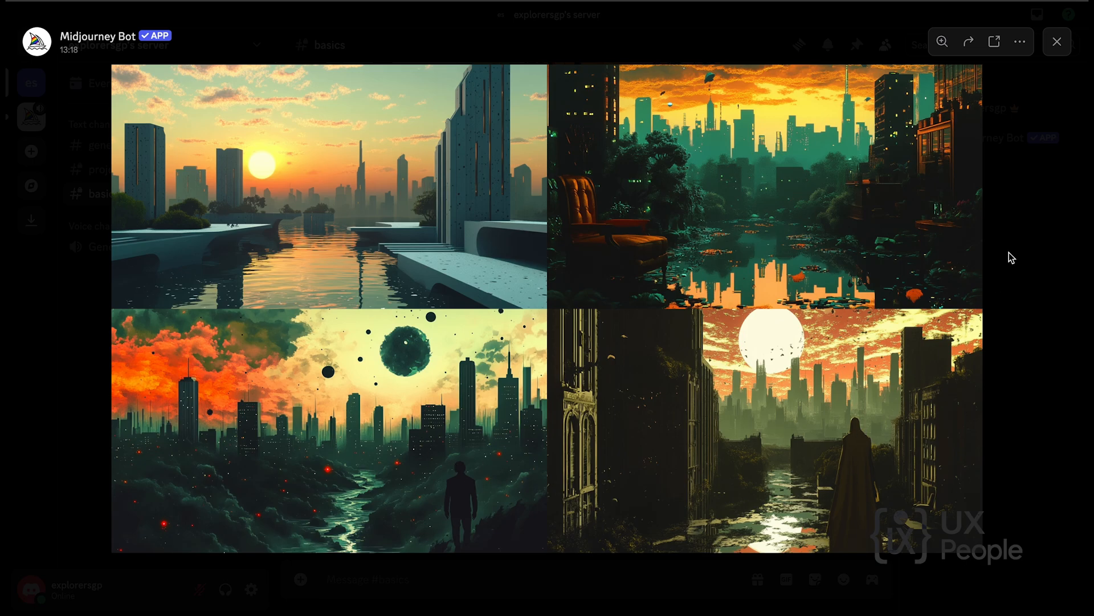
{"action": "left_click", "coordinate": [1057, 41]}
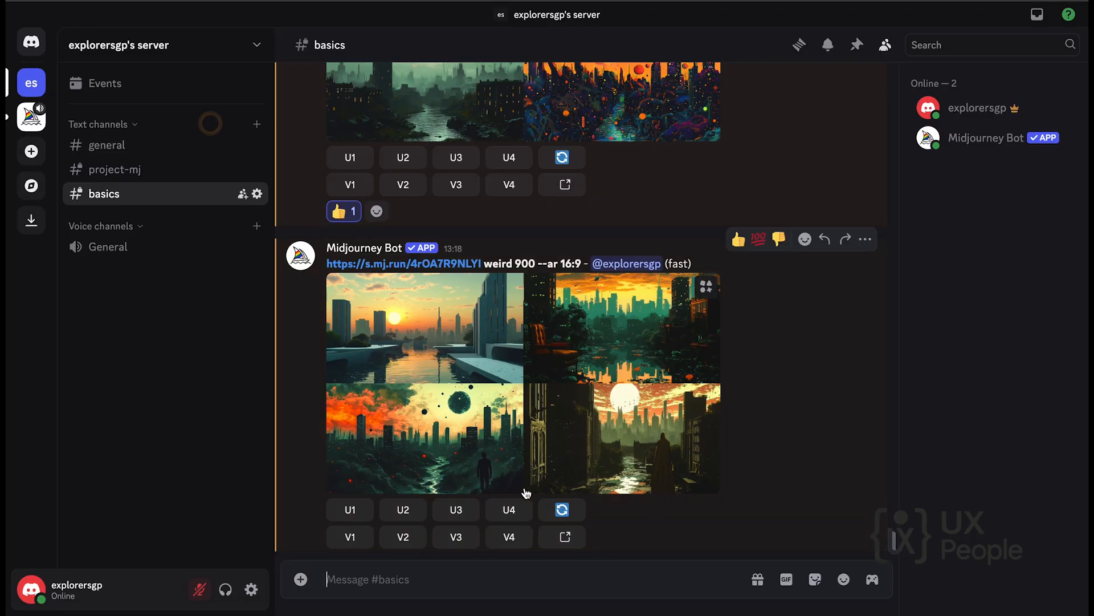
Start a new /imagine command with the prompt text "kawaii desert pattern".
{"action": "left_click", "coordinate": [410, 576]}
{"action": "type", "text": "/"}
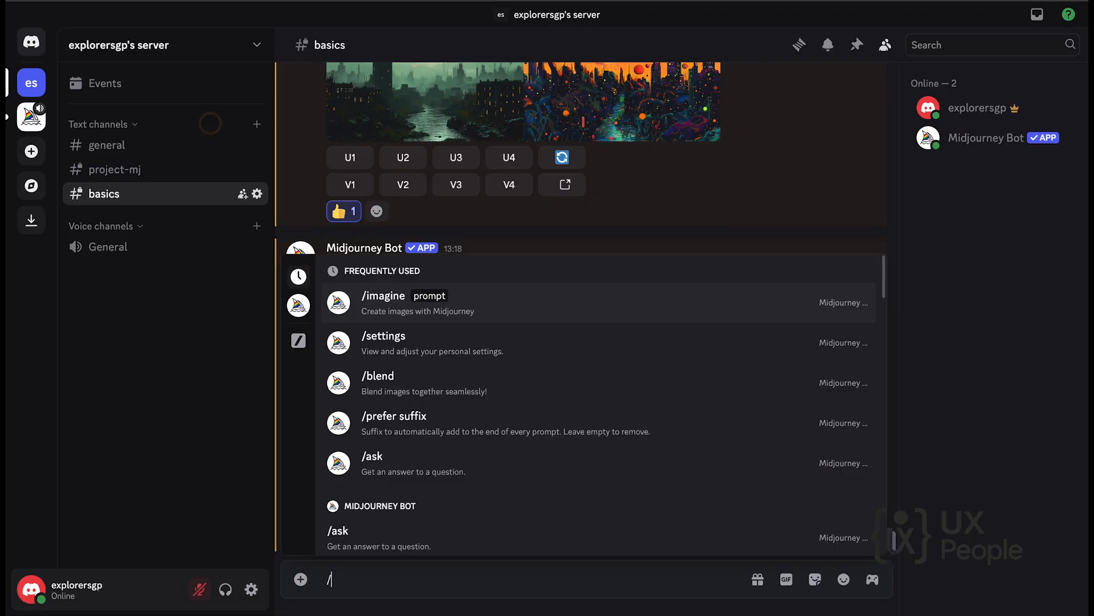
{"action": "type", "text": "im"}
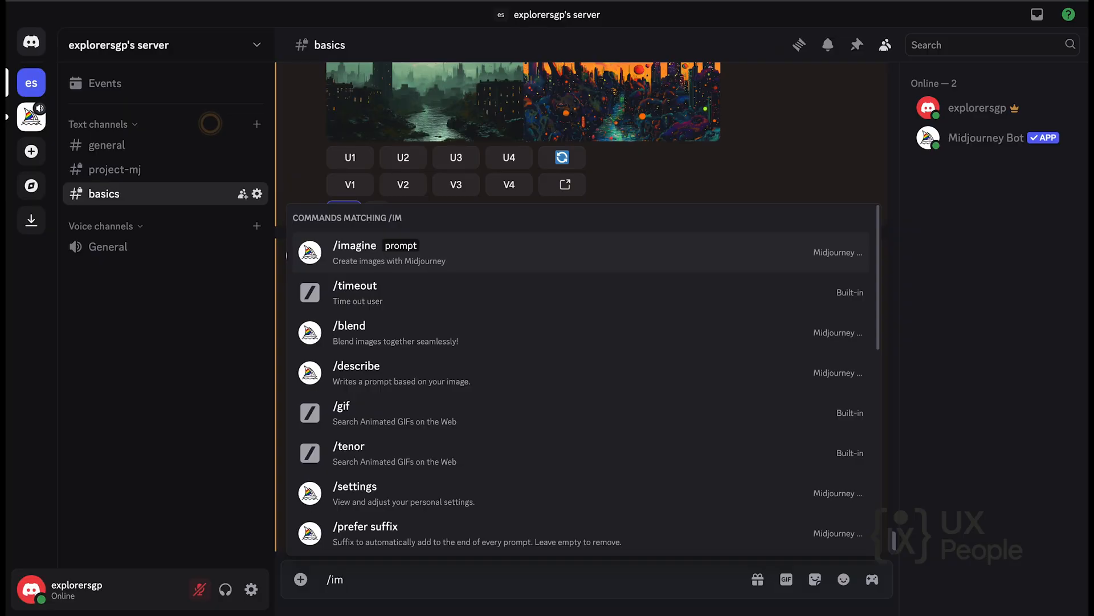
{"action": "left_click", "coordinate": [444, 253]}
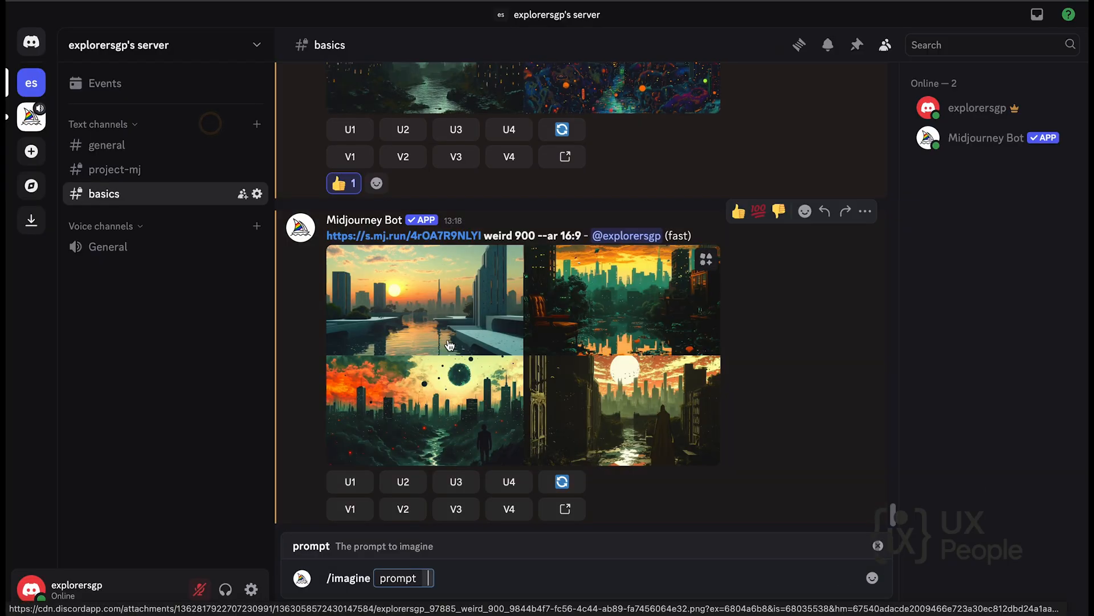
{"action": "type", "text": "kawaii desert pa"}
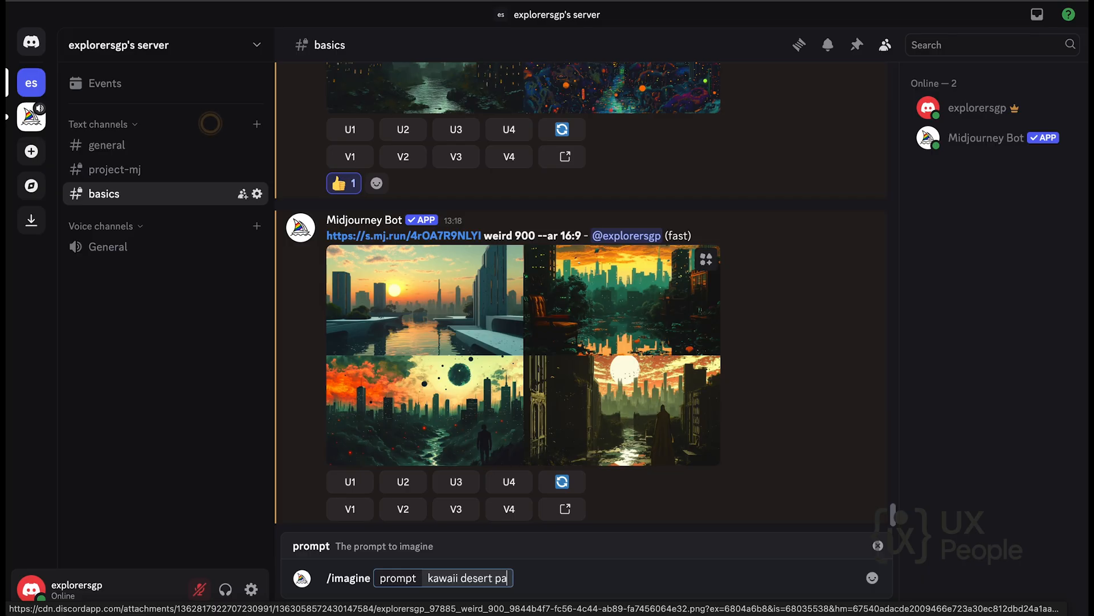
{"action": "type", "text": "ttern, cute"}
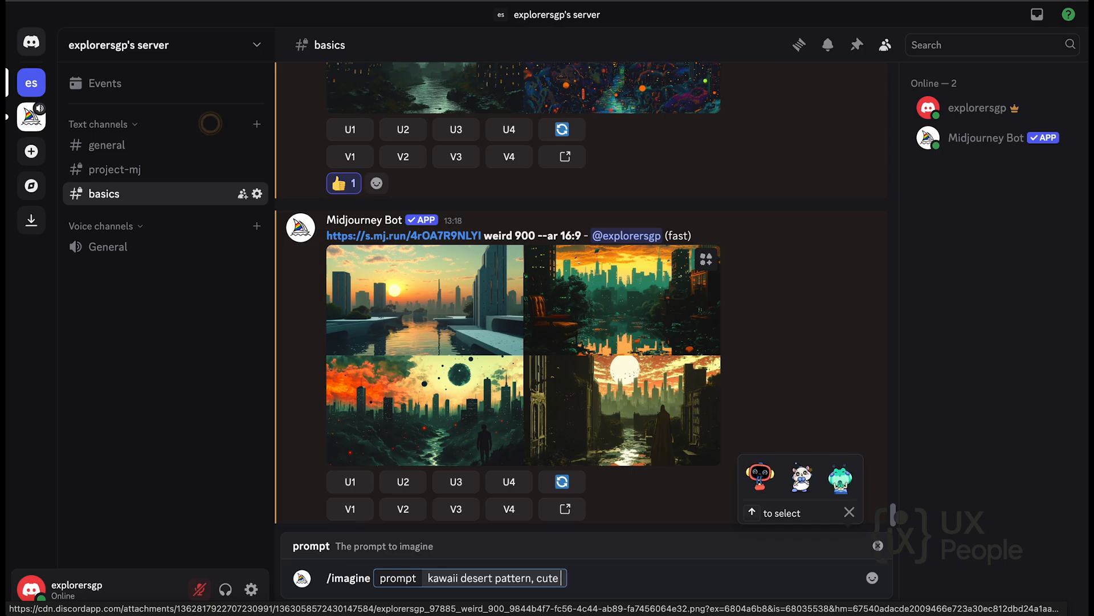
{"action": "type", "text": " cakes"}
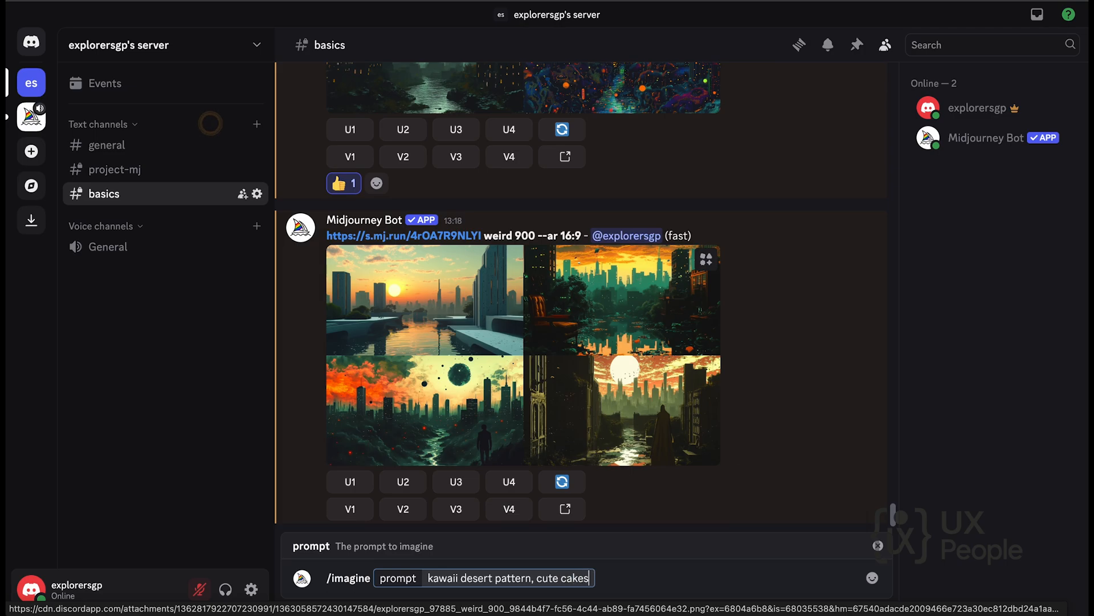
{"action": "type", "text": ", macaro"}
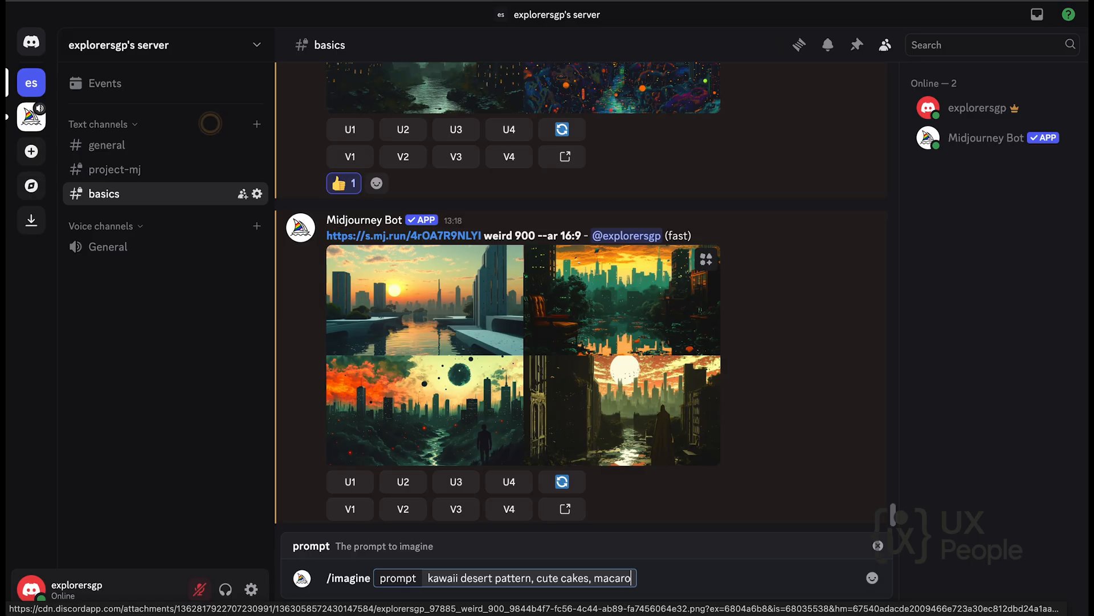
{"action": "type", "text": "ns, stra"}
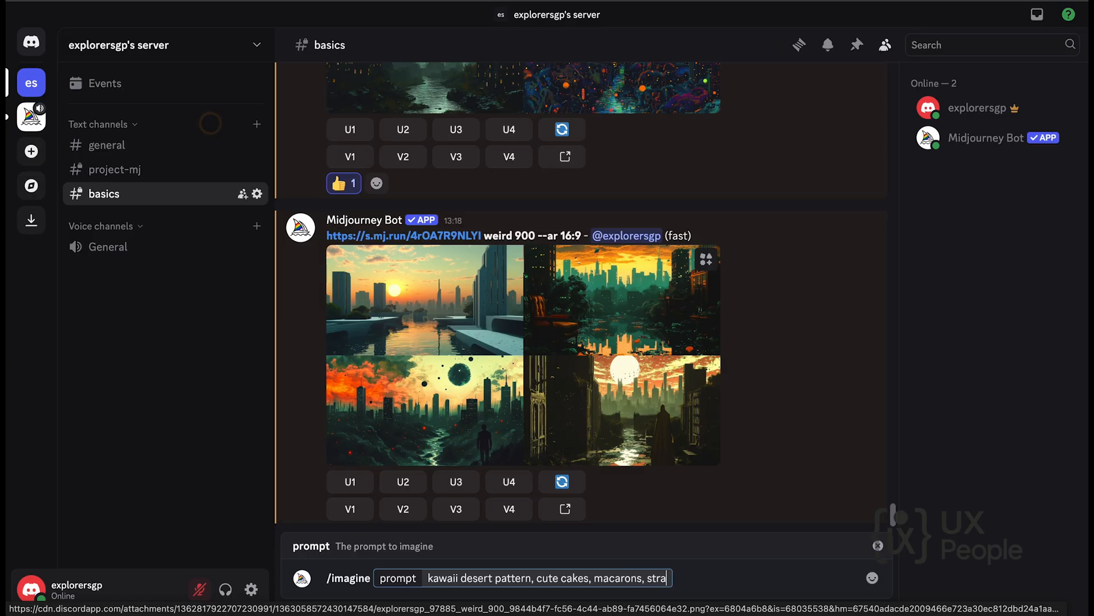
{"action": "type", "text": "wberries, doodle style"}
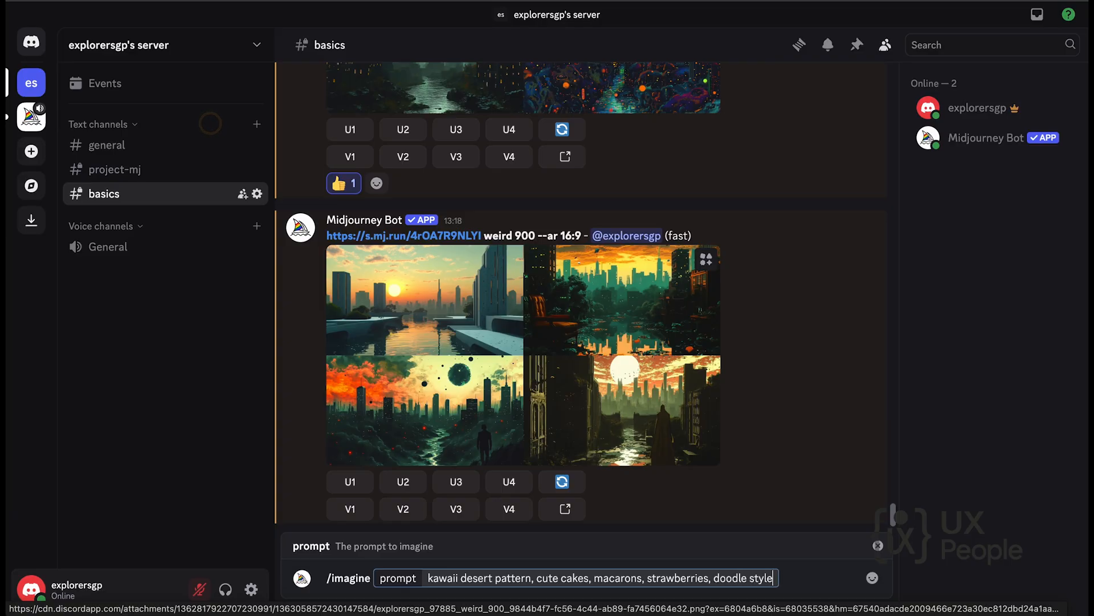
Extend the pattern prompt with the subjects "cute cakes, macarons, strawberries".
{"action": "type", "text": ", pastel colors"}
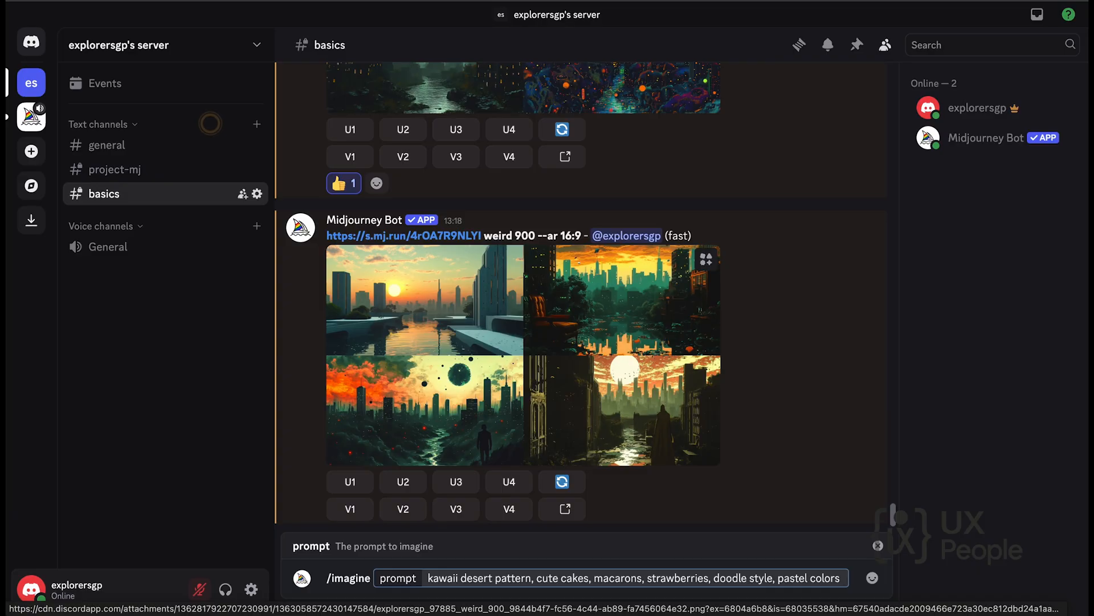
{"action": "type", "text": " --"}
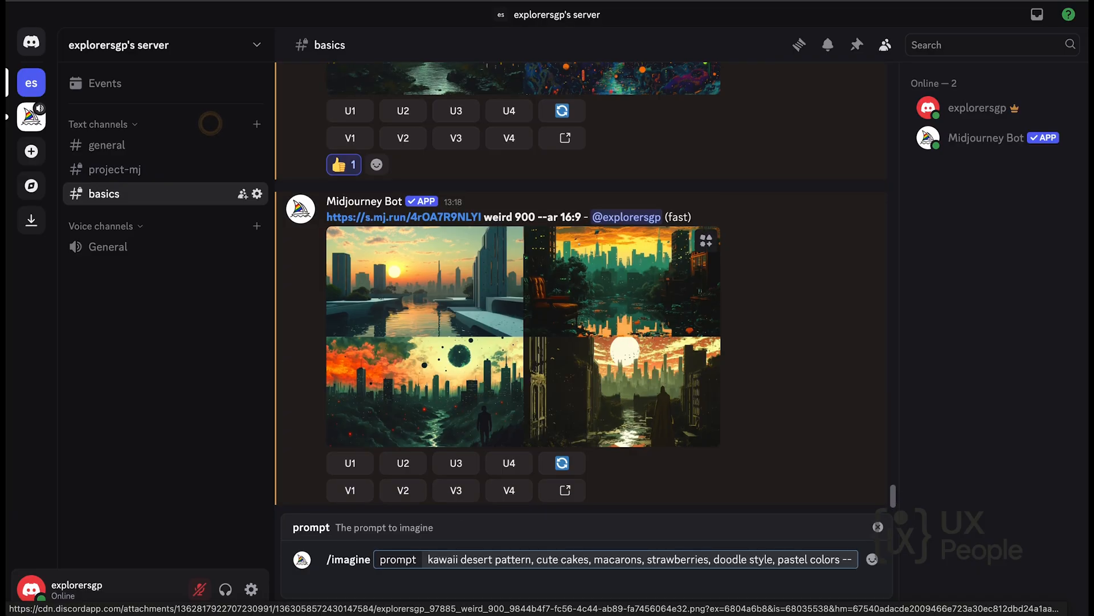
{"action": "type", "text": "tit"}
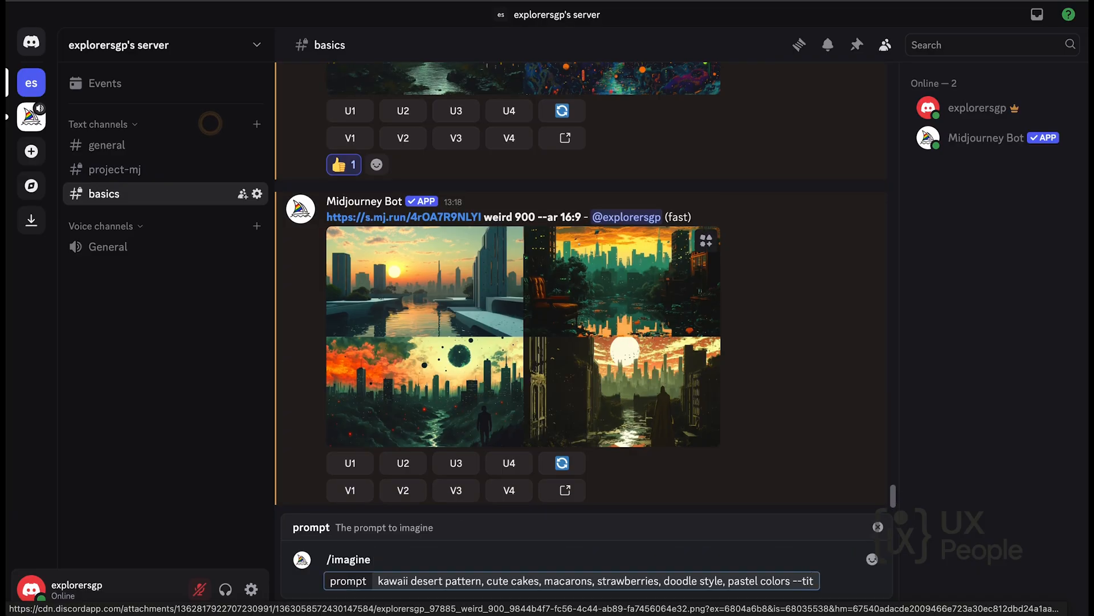
Append "--tile --ar 1:1" to the kawaii pattern prompt and submit it.
{"action": "key", "text": "BackSpace"}
{"action": "type", "text": "le --ar"}
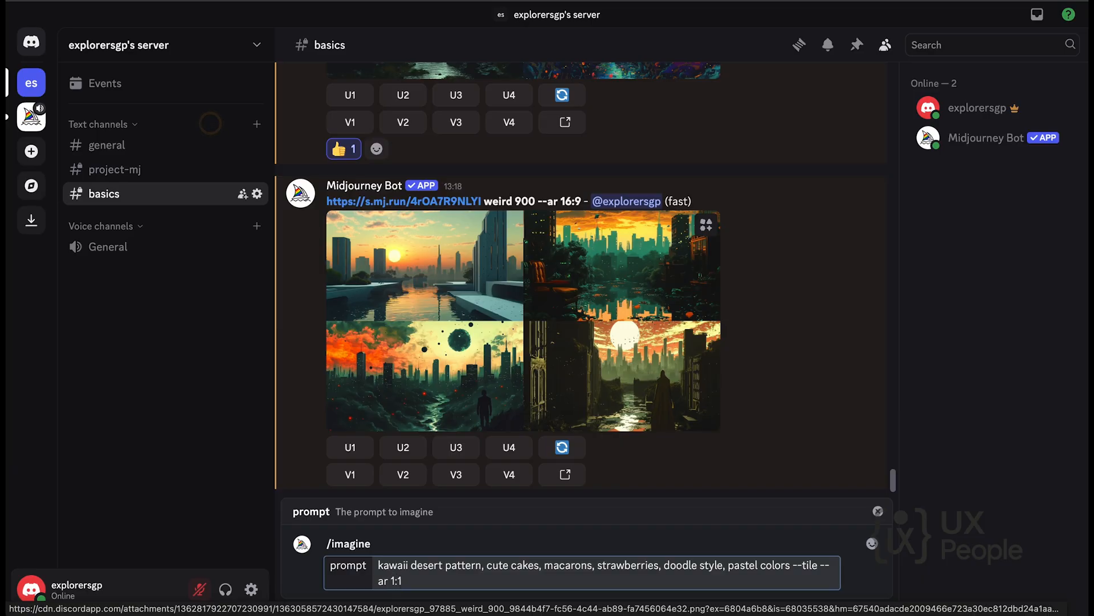
{"action": "type", "text": "1:1"}
{"action": "key", "text": "Return"}
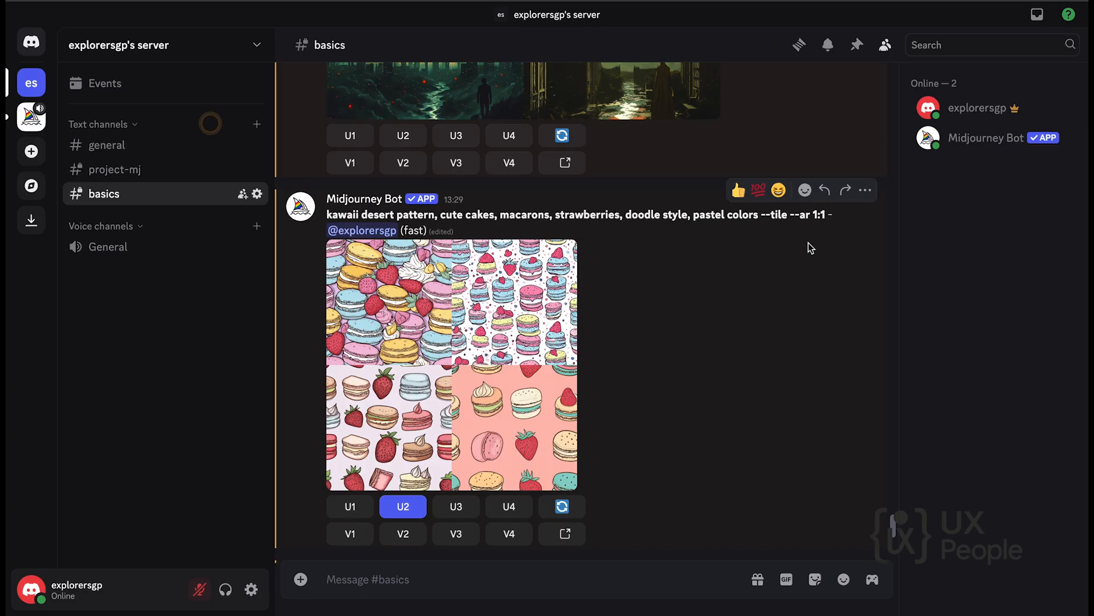
View the macaron pattern grid enlarged, and examine the upscaled second image below it in the channel.
{"action": "left_click", "coordinate": [547, 262]}
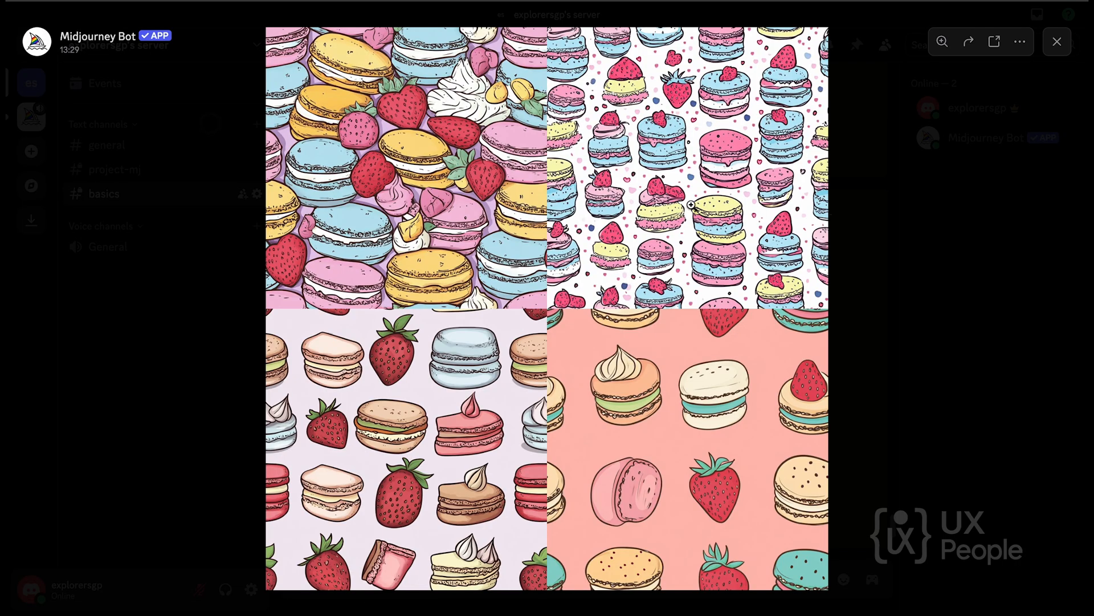
{"action": "left_click", "coordinate": [1060, 41]}
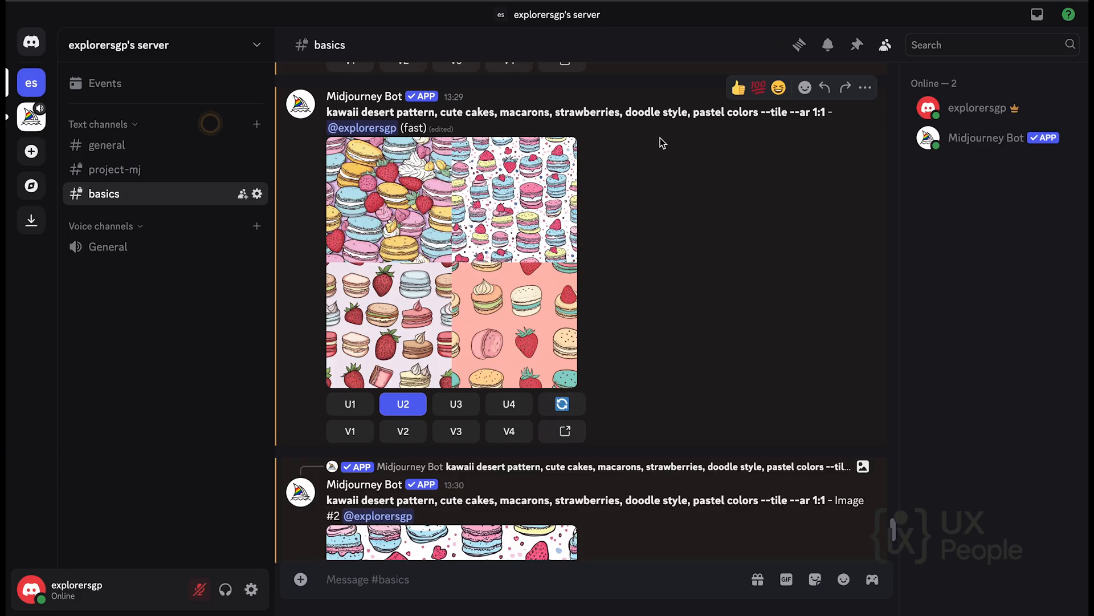
{"action": "scroll", "coordinate": [653, 154], "scroll_direction": "down", "scroll_amount": 3}
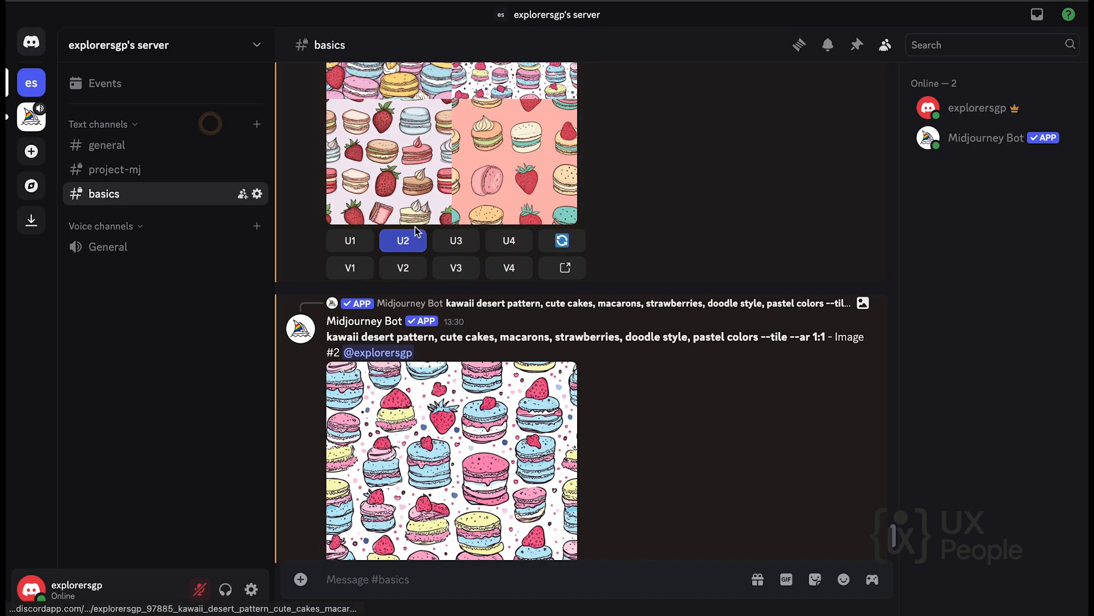
{"action": "scroll", "coordinate": [462, 351], "scroll_direction": "down", "scroll_amount": 1}
{"action": "scroll", "coordinate": [461, 350], "scroll_direction": "down", "scroll_amount": 2}
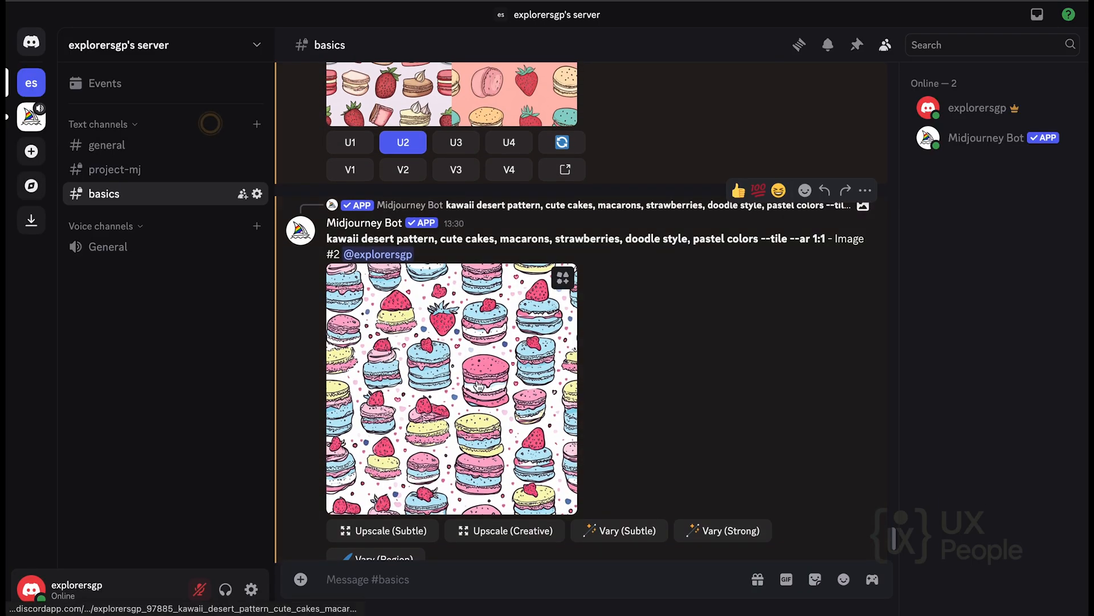
{"action": "scroll", "coordinate": [479, 386], "scroll_direction": "down", "scroll_amount": 3}
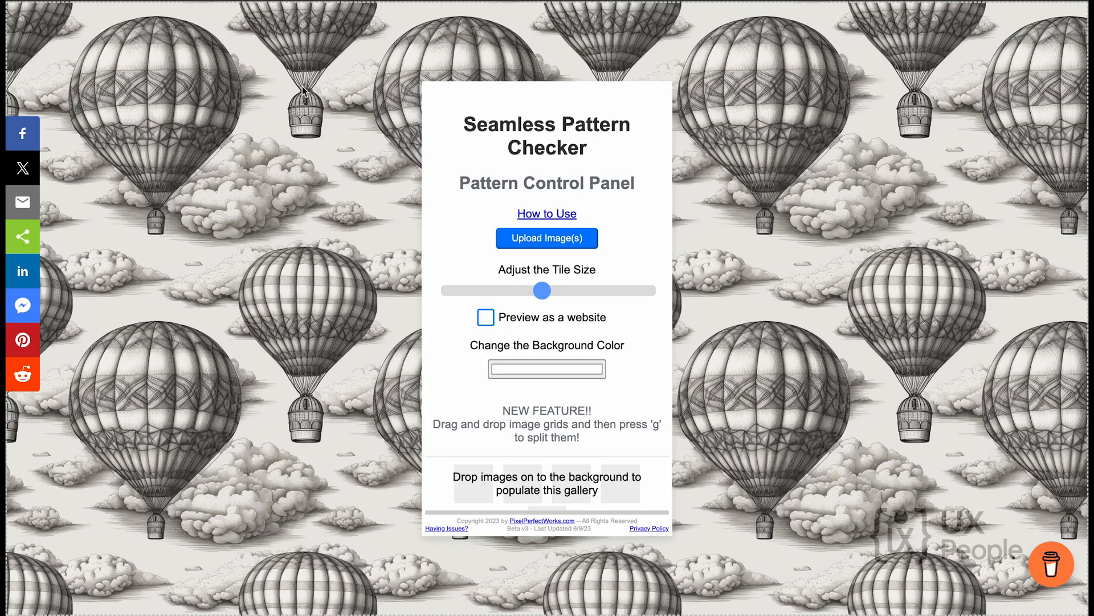
Switch to the Seamless Pattern Checker website and highlight its title.
{"action": "left_click_drag", "start_coordinate": [456, 113], "coordinate": [605, 163]}
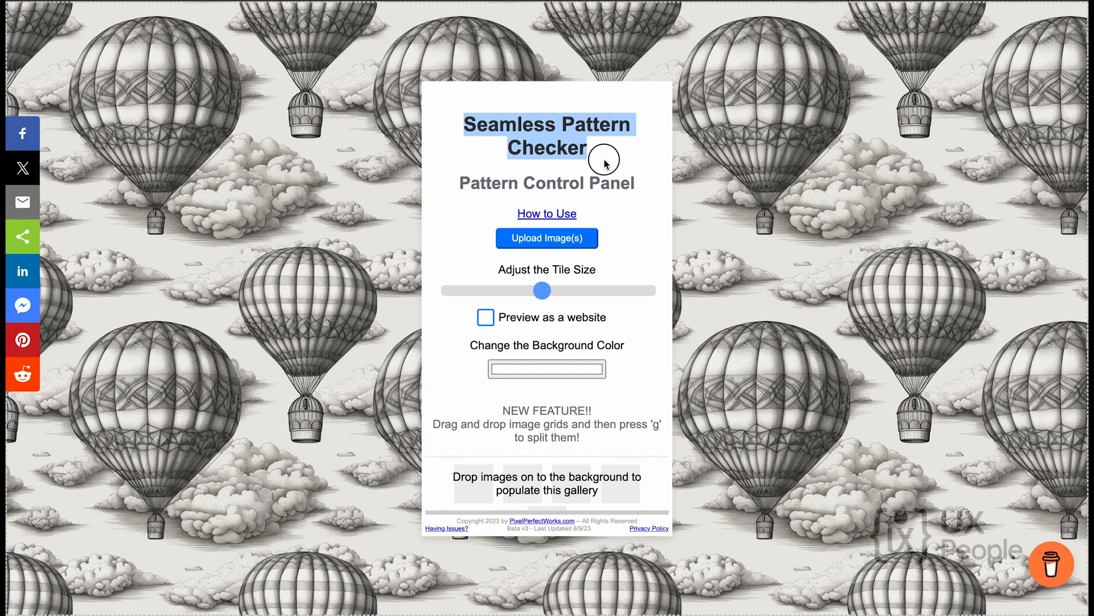
Upload the kawaii macaron pattern PNG from the Desktop folder to the pattern checker.
{"action": "left_click", "coordinate": [699, 159]}
{"action": "left_click", "coordinate": [559, 246]}
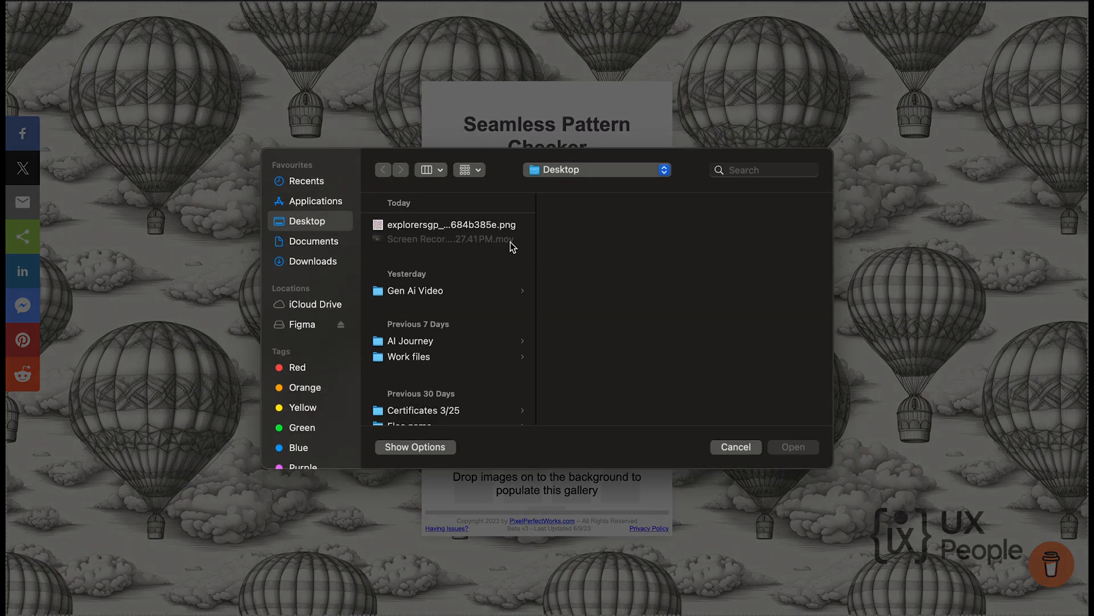
{"action": "left_click", "coordinate": [462, 228]}
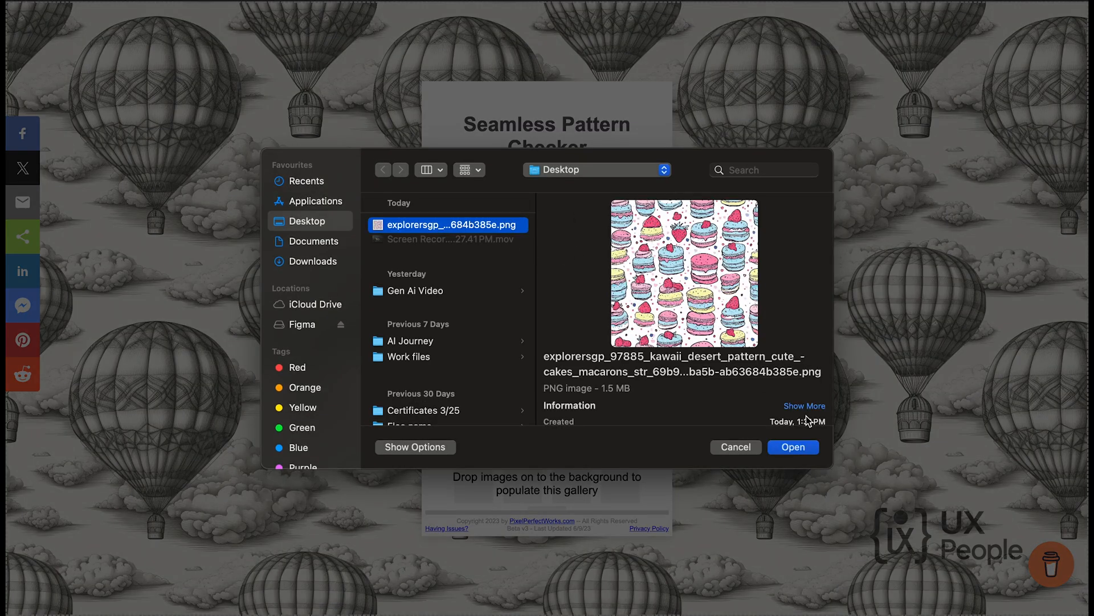
{"action": "left_click", "coordinate": [793, 448]}
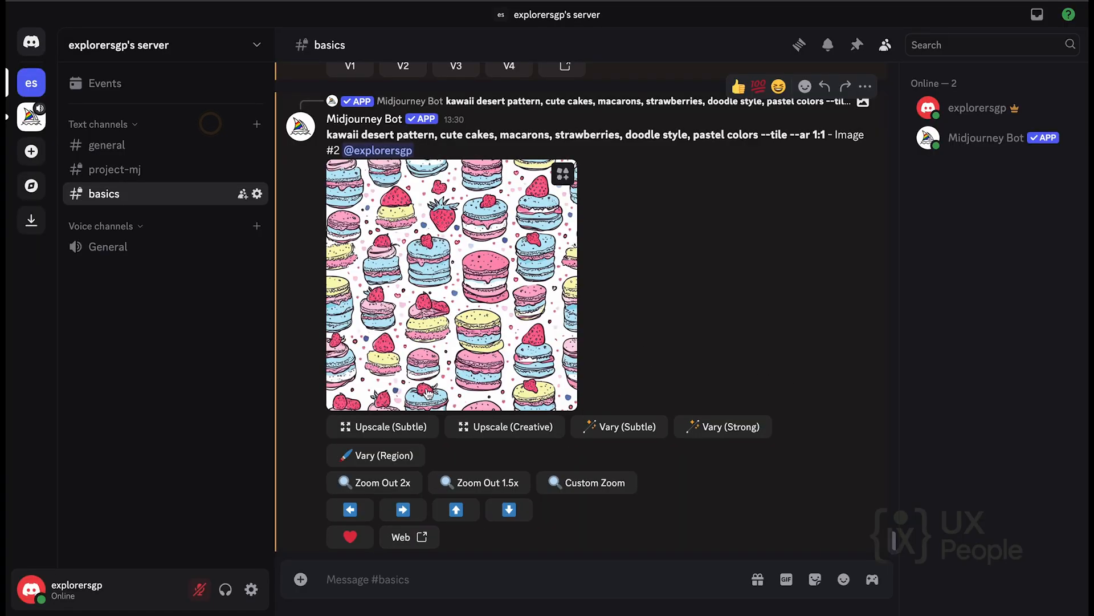
Open the upscaled macaron pattern from Discord on the Midjourney website and try out its image download without saving.
{"action": "left_click", "coordinate": [423, 537]}
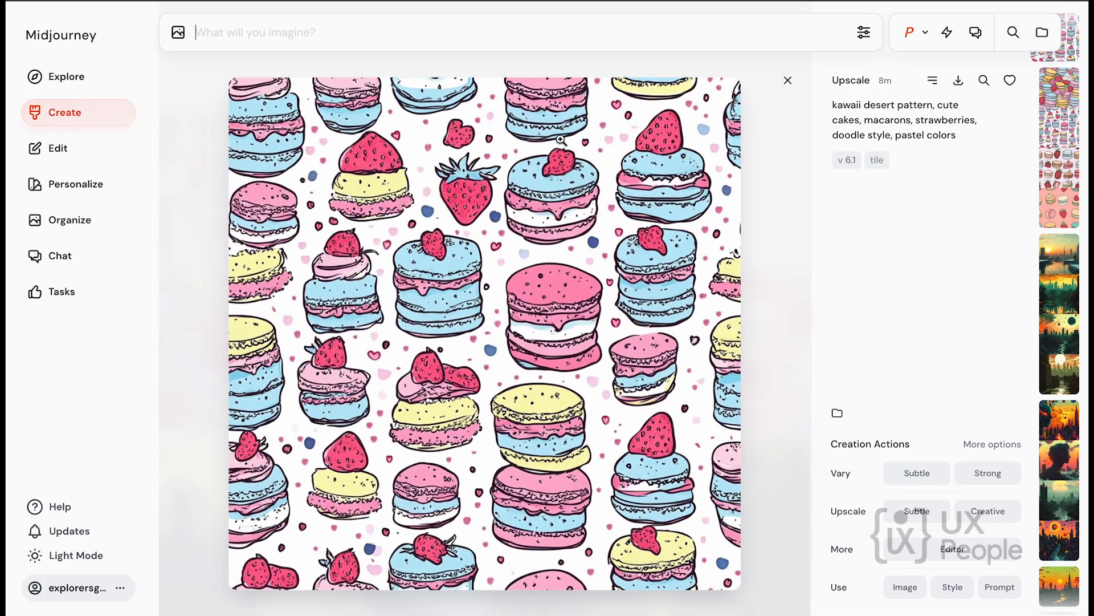
{"action": "left_click", "coordinate": [958, 80]}
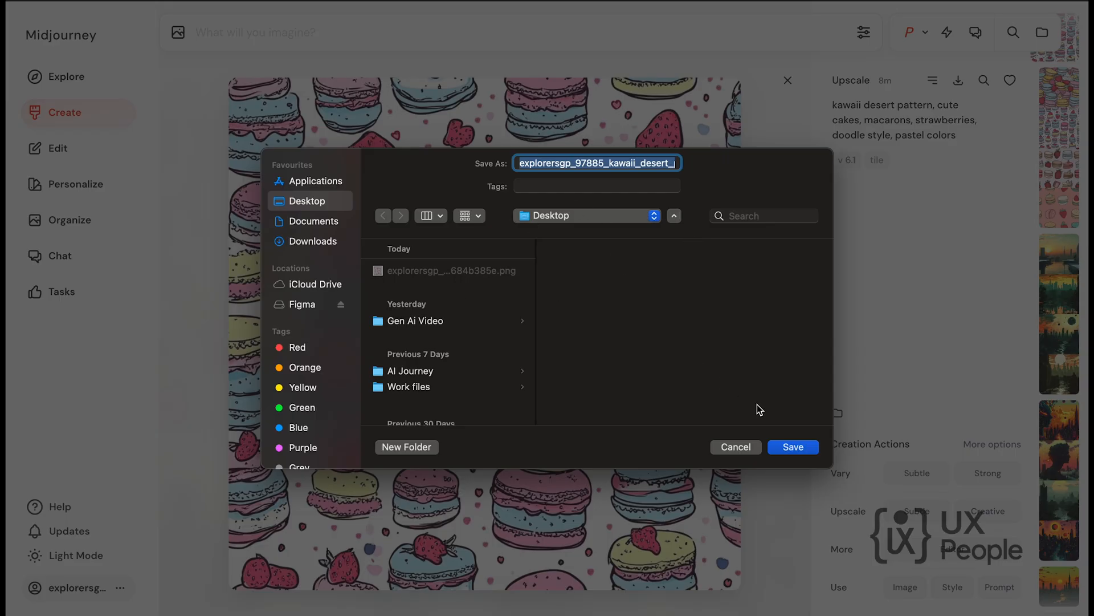
{"action": "left_click", "coordinate": [736, 447]}
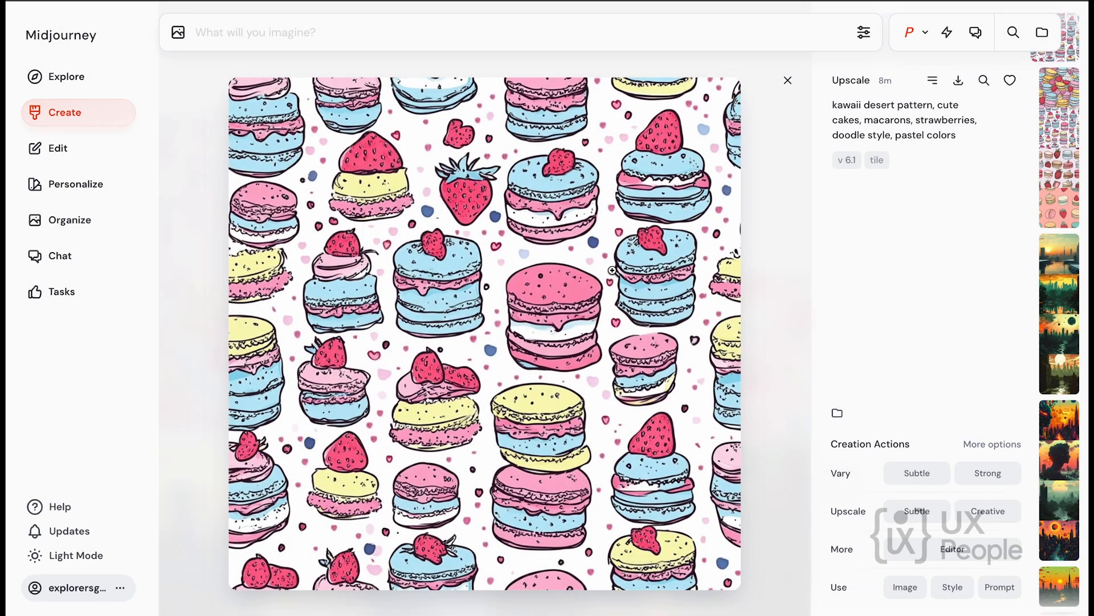
View the macaron pattern at full size and inspect the line detail of a blue macaron up close.
{"action": "left_click", "coordinate": [611, 270]}
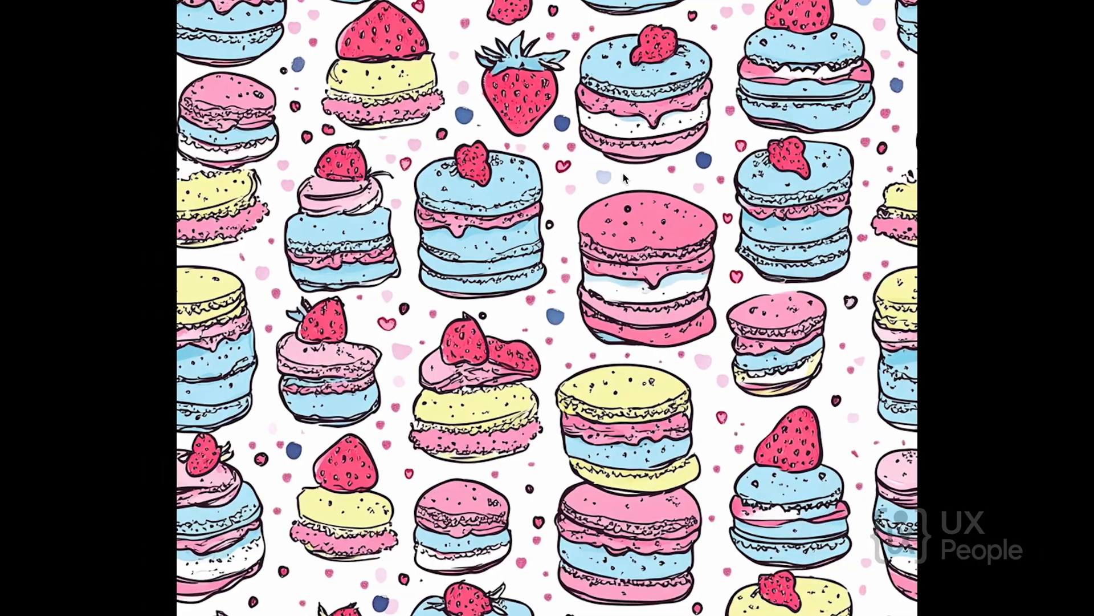
{"action": "scroll", "coordinate": [496, 206], "scroll_direction": "up", "scroll_amount": 5}
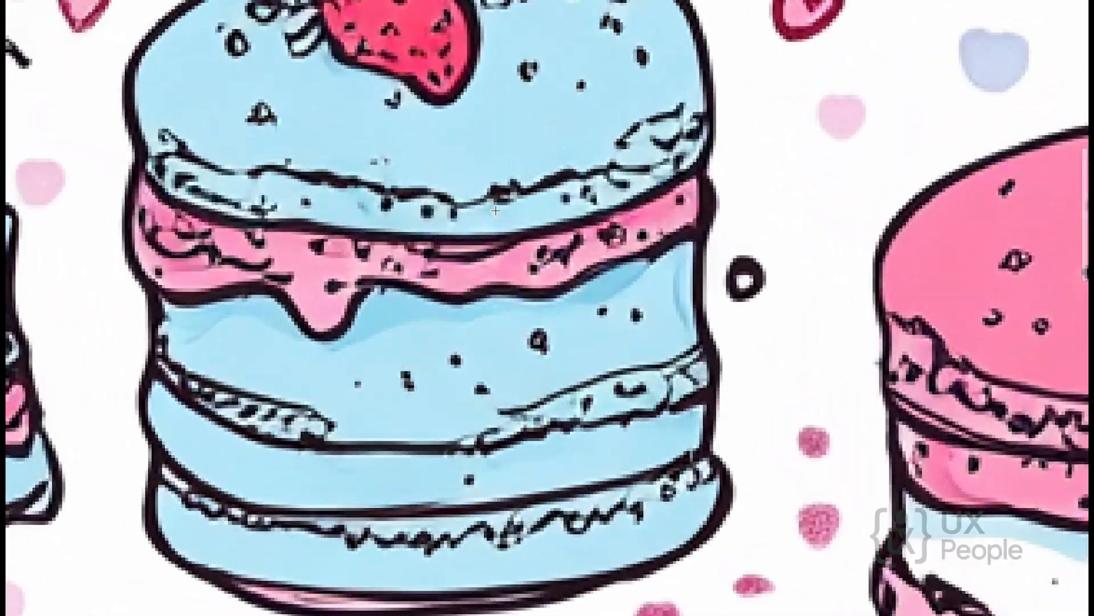
{"action": "scroll", "coordinate": [471, 229], "scroll_direction": "down", "scroll_amount": 5}
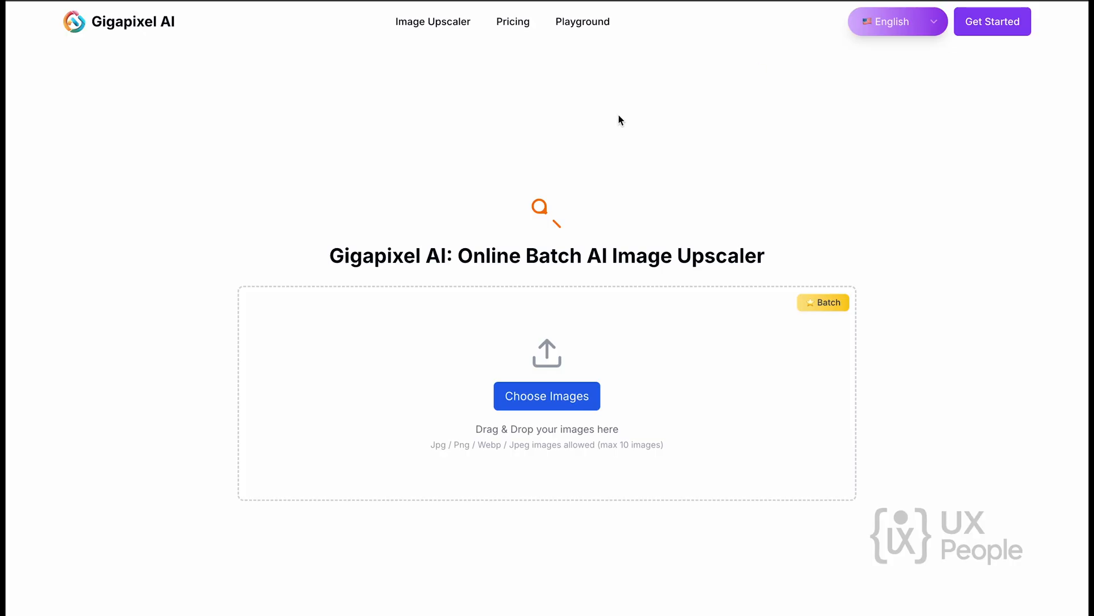
Switch to the Gigapixel AI website and load the macaron pattern PNG from the Desktop into its image upscaler.
{"action": "left_click", "coordinate": [139, 22]}
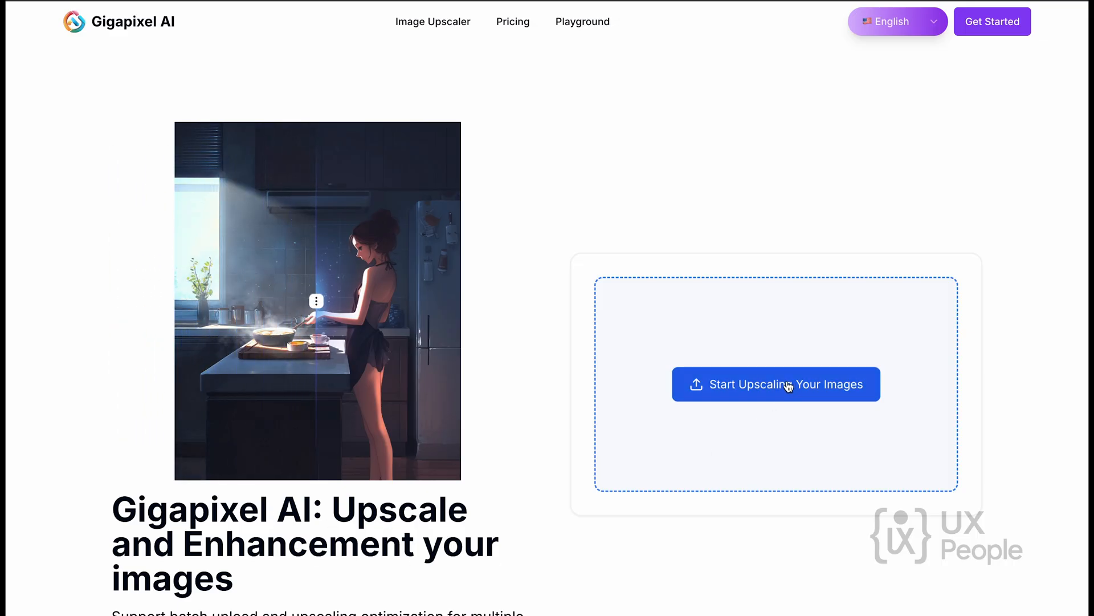
{"action": "left_click", "coordinate": [810, 389]}
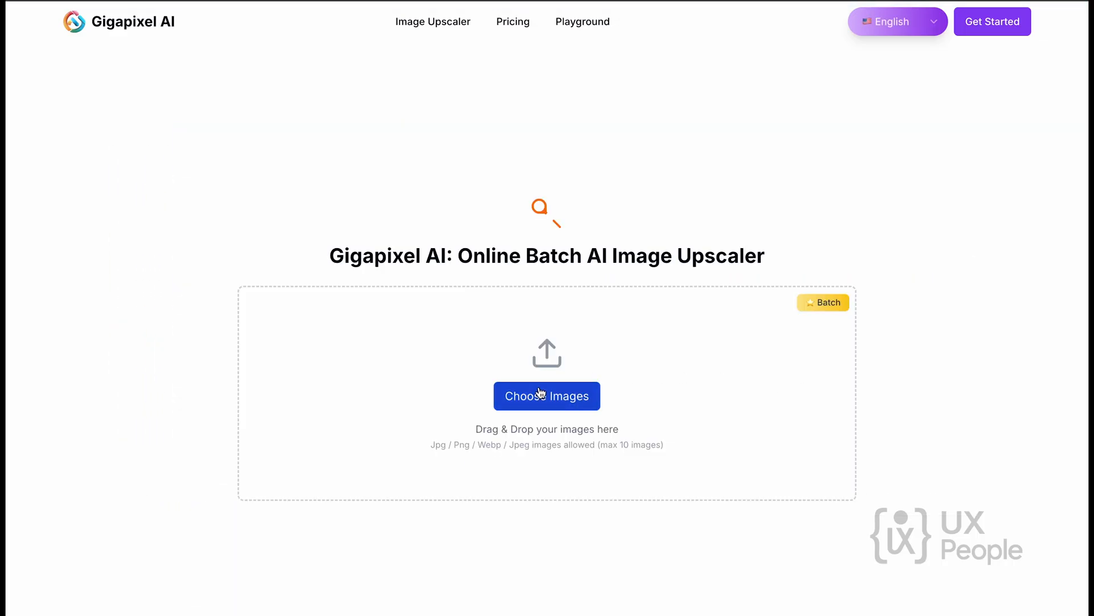
{"action": "left_click", "coordinate": [538, 390]}
{"action": "left_click", "coordinate": [435, 225]}
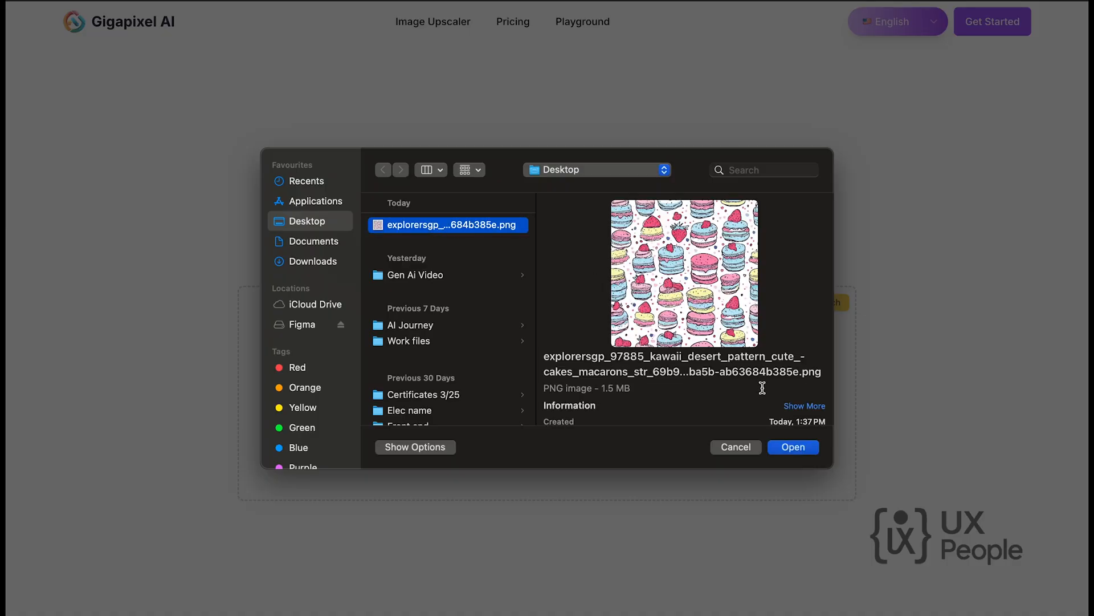
{"action": "left_click", "coordinate": [794, 447]}
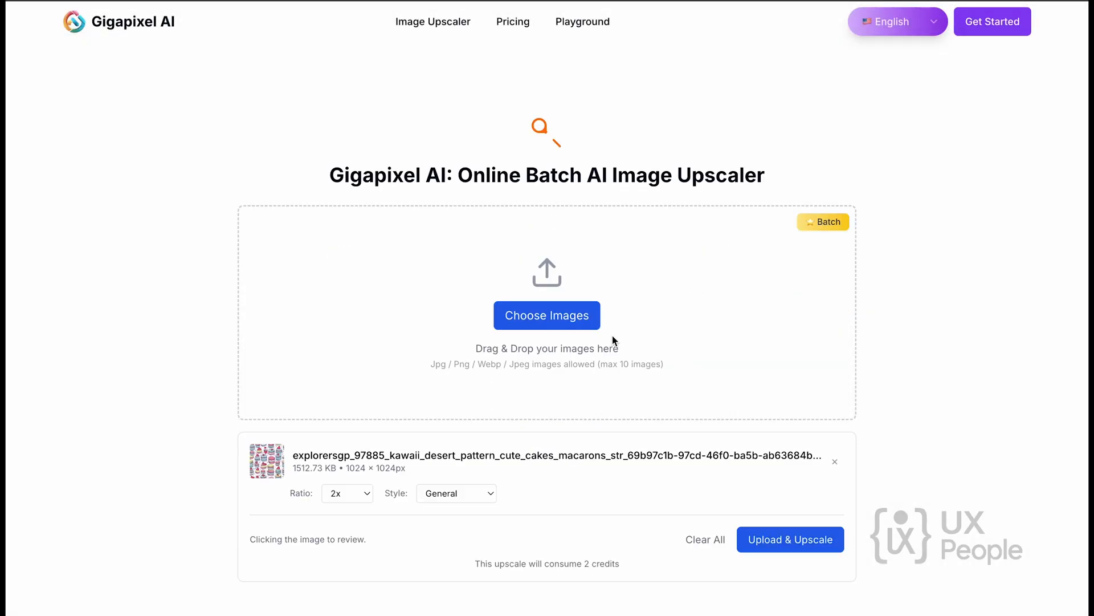
Set the upscale ratio to 4x, keep the General style, and start upscaling the macaron pattern.
{"action": "scroll", "coordinate": [701, 378], "scroll_direction": "down", "scroll_amount": 4}
{"action": "scroll", "coordinate": [433, 265], "scroll_direction": "up", "scroll_amount": 1}
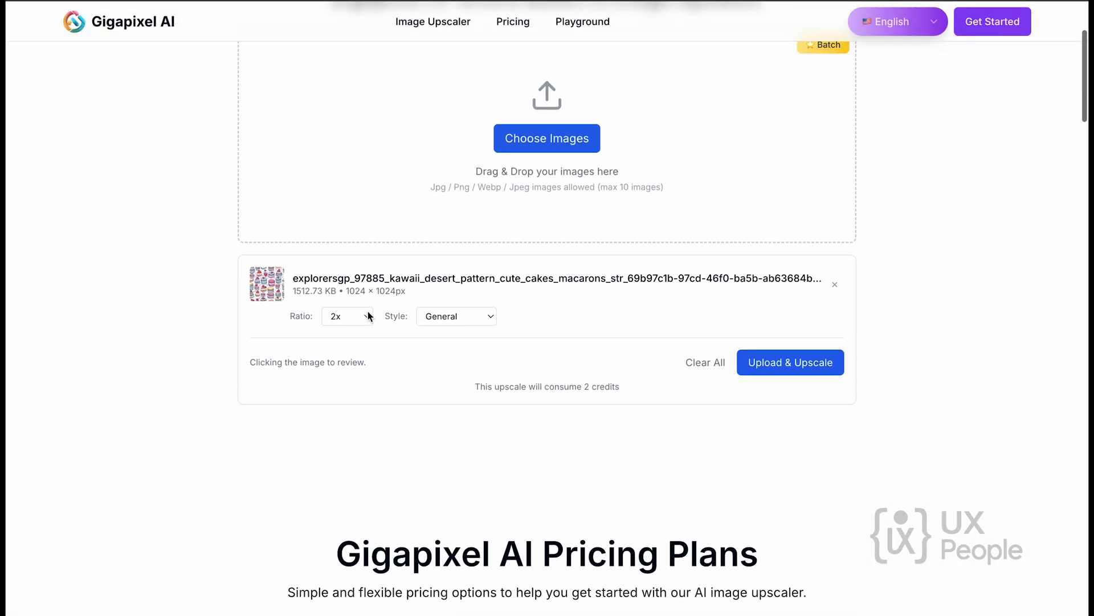
{"action": "left_click", "coordinate": [356, 319]}
{"action": "left_click", "coordinate": [356, 333]}
{"action": "left_click", "coordinate": [459, 319]}
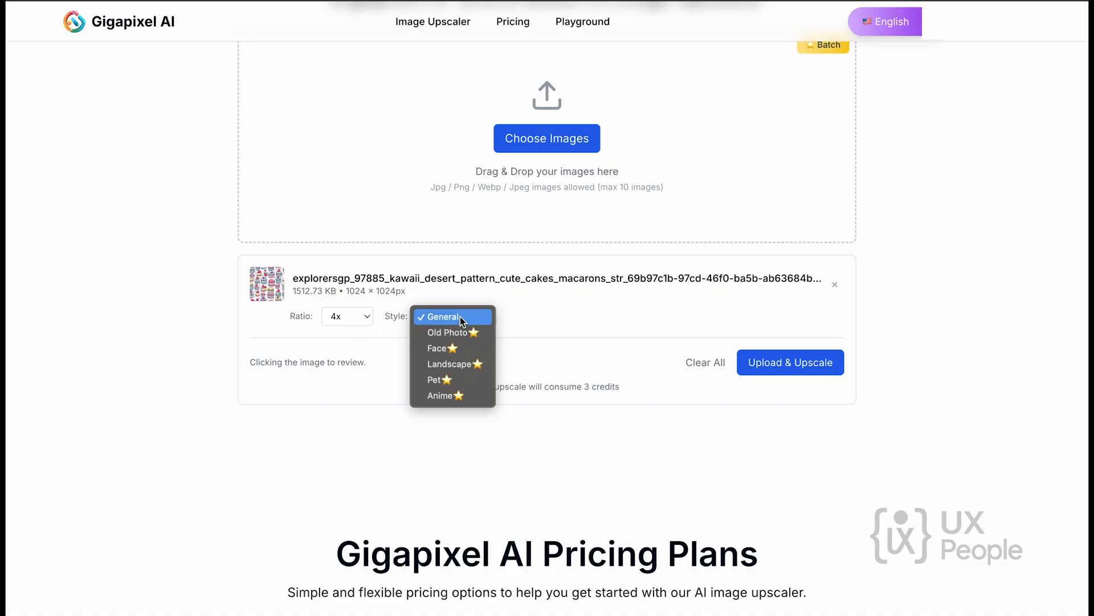
{"action": "left_click", "coordinate": [468, 322]}
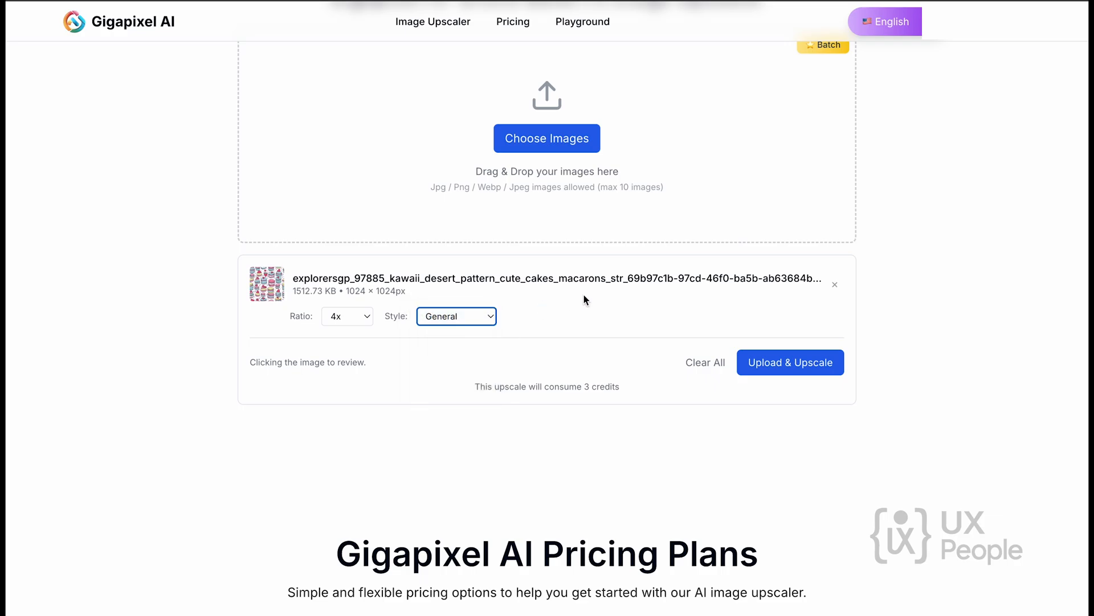
{"action": "scroll", "coordinate": [559, 303], "scroll_direction": "up", "scroll_amount": 3}
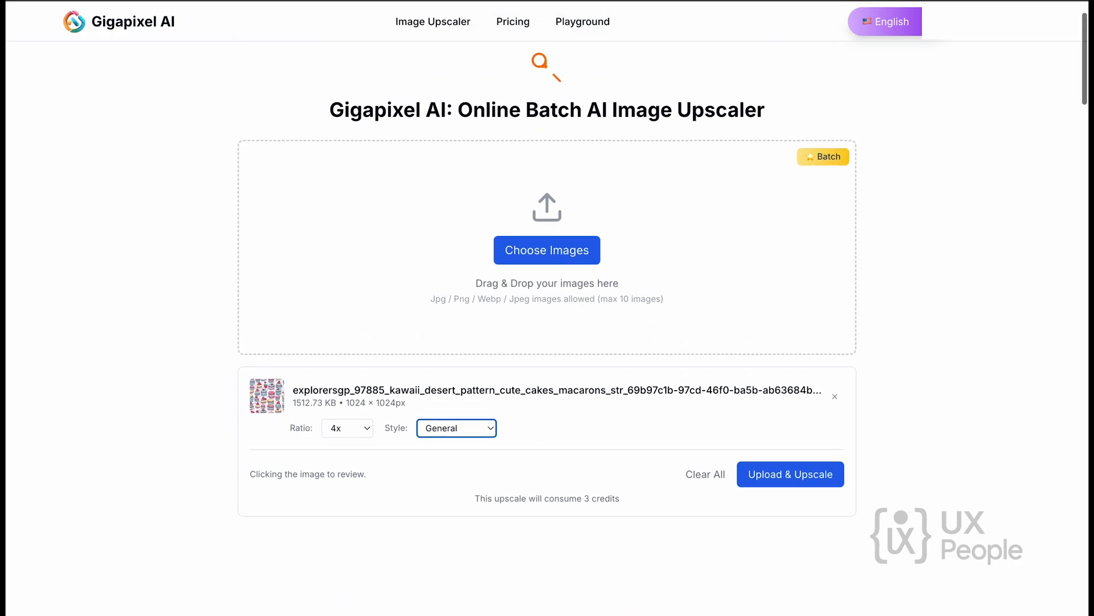
{"action": "left_click", "coordinate": [801, 477]}
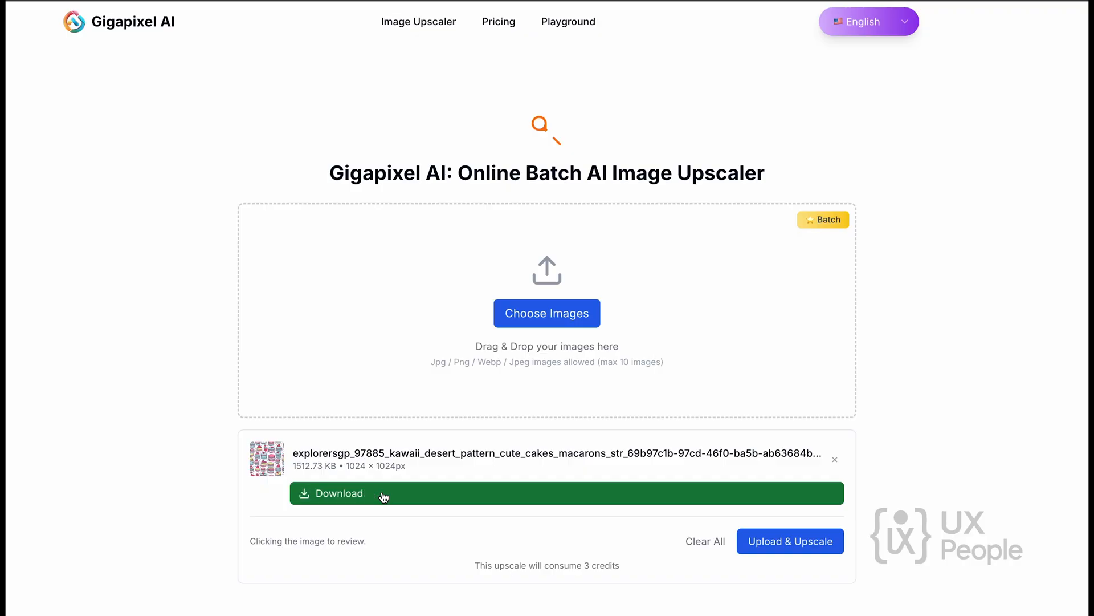
Inspect the line quality of the upscaled macaron pattern up close.
{"action": "scroll", "coordinate": [446, 220], "scroll_direction": "up", "scroll_amount": 4}
{"action": "scroll", "coordinate": [433, 324], "scroll_direction": "up", "scroll_amount": 8}
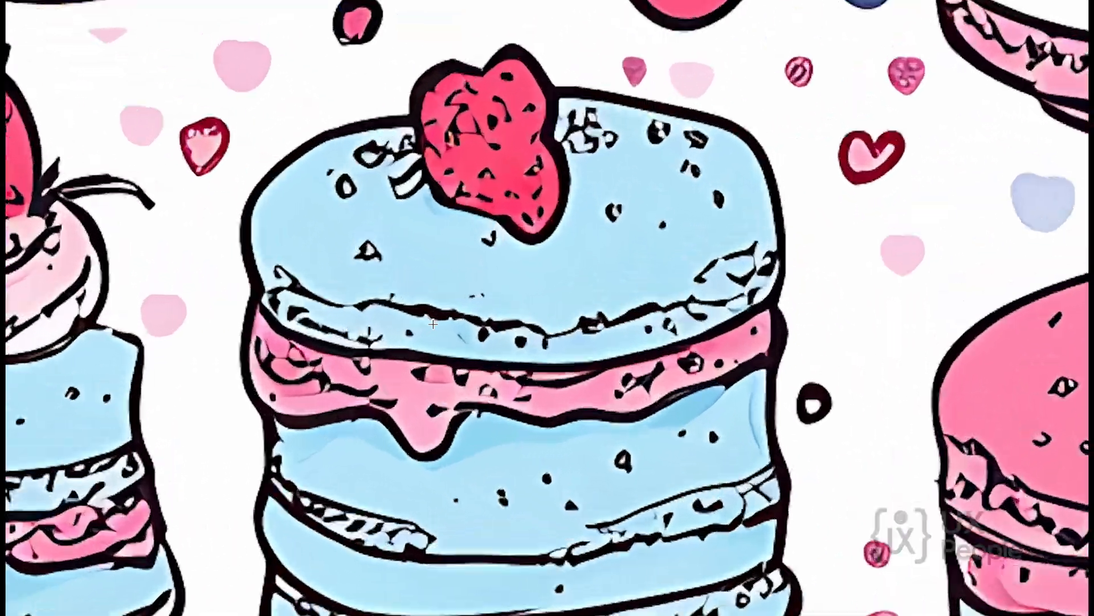
{"action": "scroll", "coordinate": [433, 324], "scroll_direction": "down", "scroll_amount": 10}
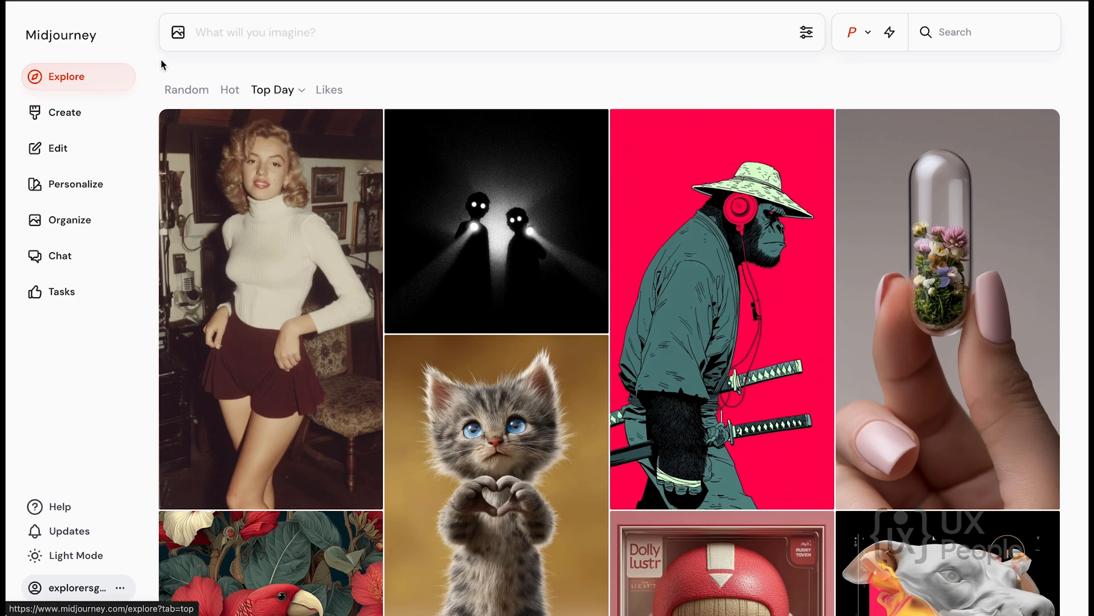
On Midjourney's Explore page, view the Random, Hot, Top Day and Likes feeds in turn.
{"action": "left_click", "coordinate": [179, 88]}
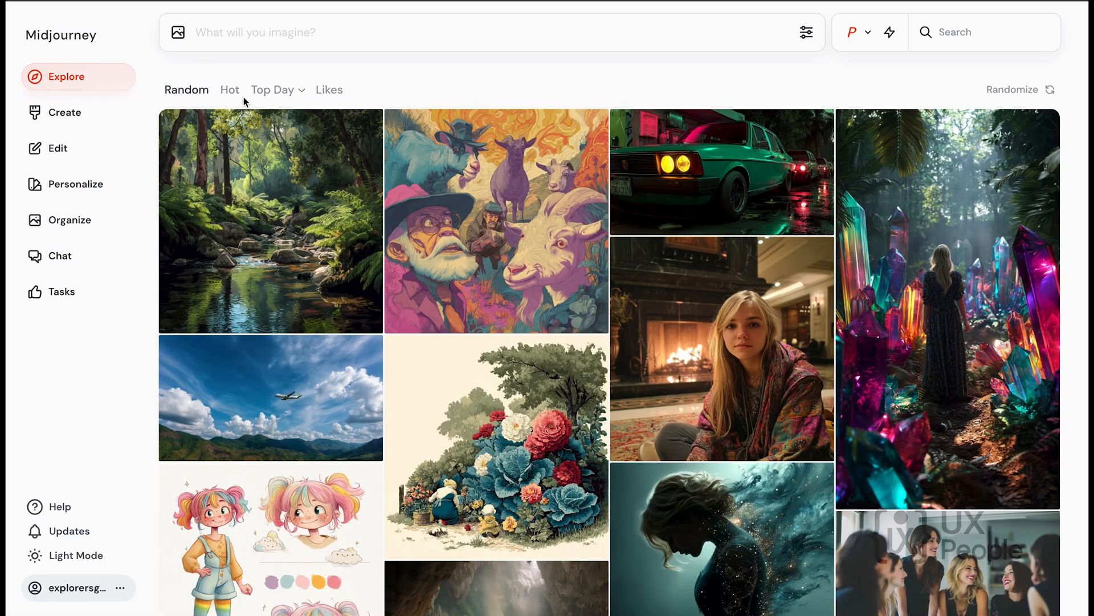
{"action": "left_click", "coordinate": [234, 91]}
{"action": "left_click", "coordinate": [282, 93]}
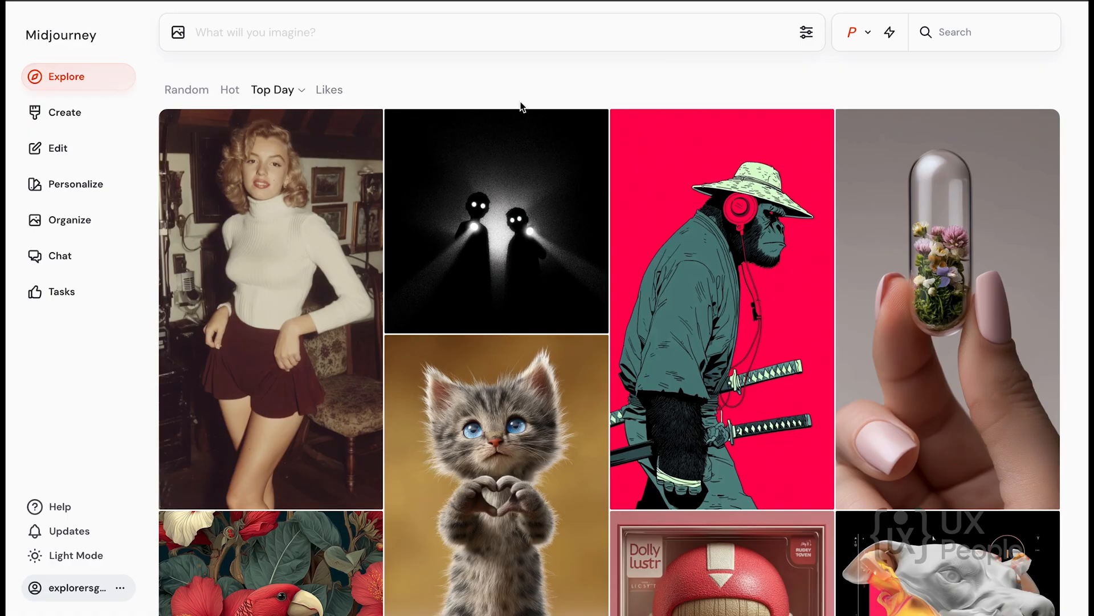
{"action": "left_click", "coordinate": [337, 93]}
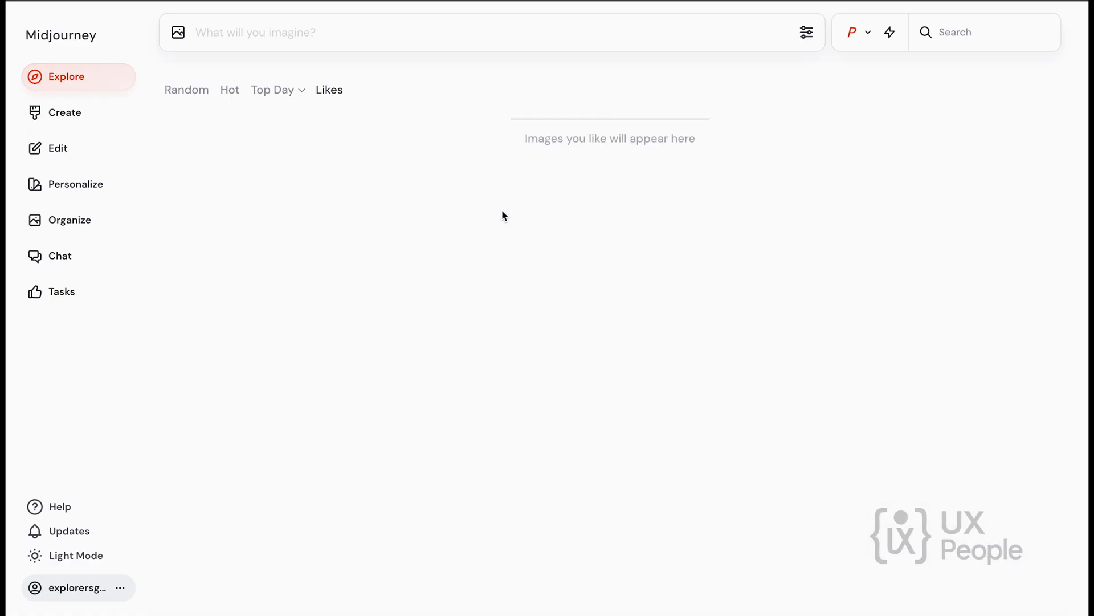
Browse the Top Day feed, open the astronaut chiseling the moon, and examine the prompts and parameters of neighbouring images.
{"action": "left_click", "coordinate": [263, 93]}
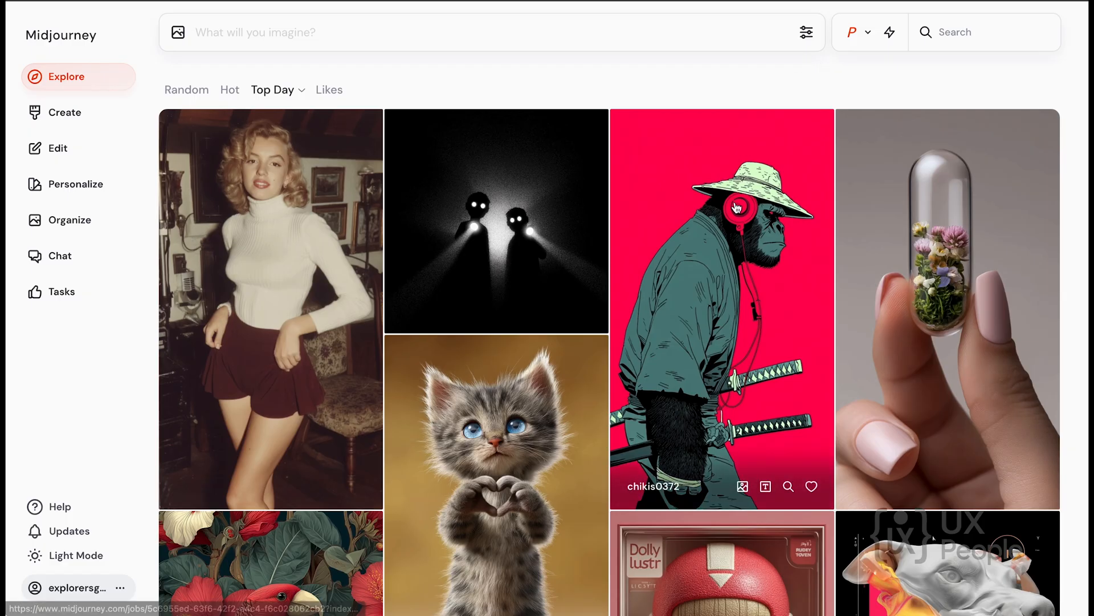
{"action": "scroll", "coordinate": [738, 176], "scroll_direction": "down", "scroll_amount": 3}
{"action": "scroll", "coordinate": [593, 304], "scroll_direction": "down", "scroll_amount": 14}
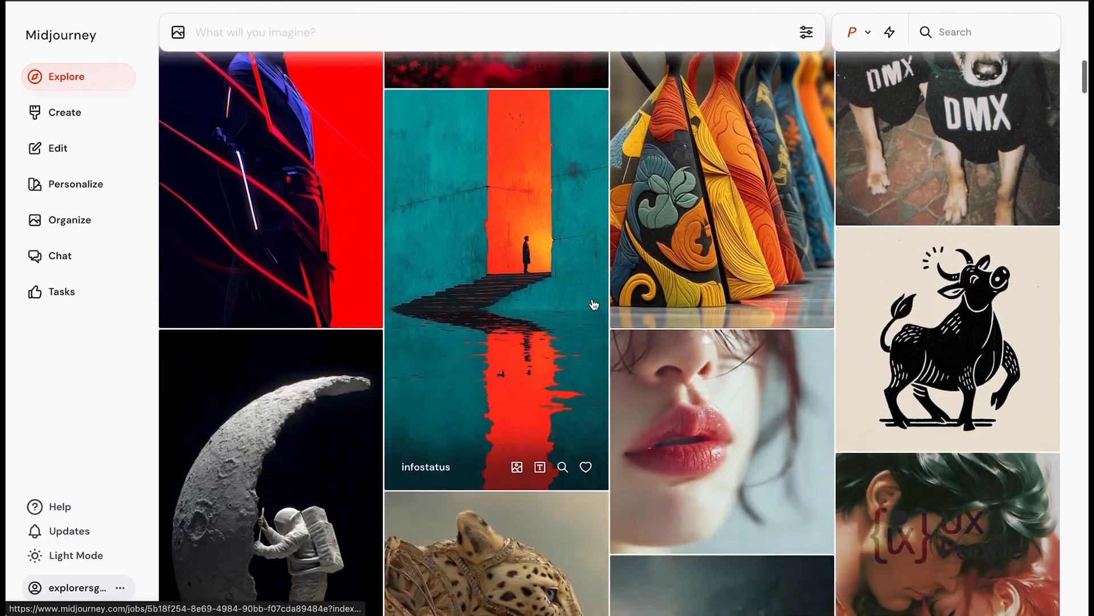
{"action": "scroll", "coordinate": [593, 304], "scroll_direction": "down", "scroll_amount": 3}
{"action": "left_click", "coordinate": [288, 310]}
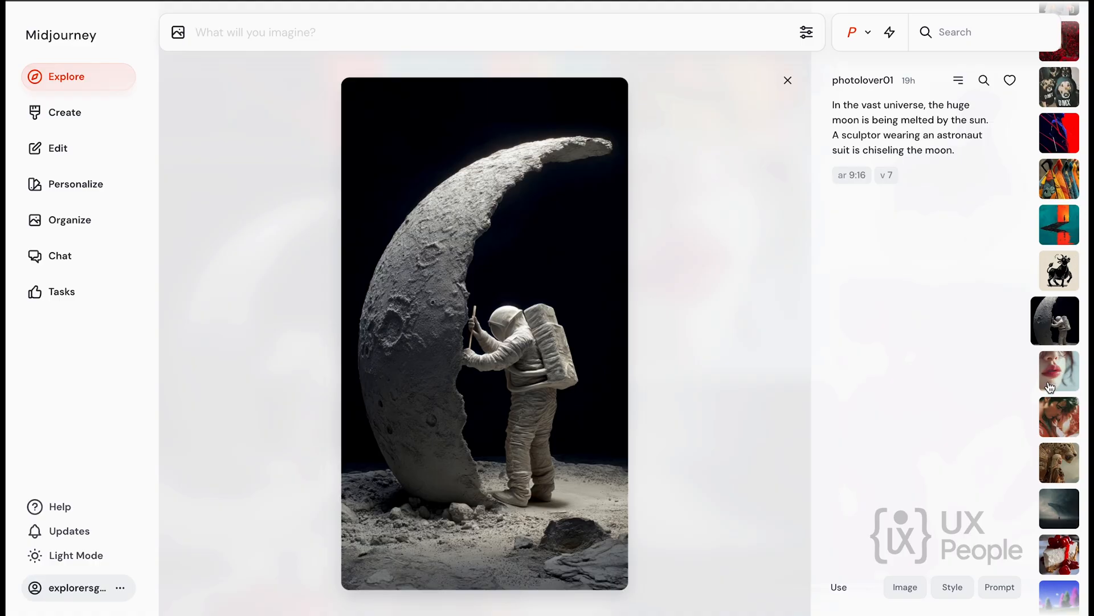
{"action": "scroll", "coordinate": [525, 420], "scroll_direction": "down", "scroll_amount": 6}
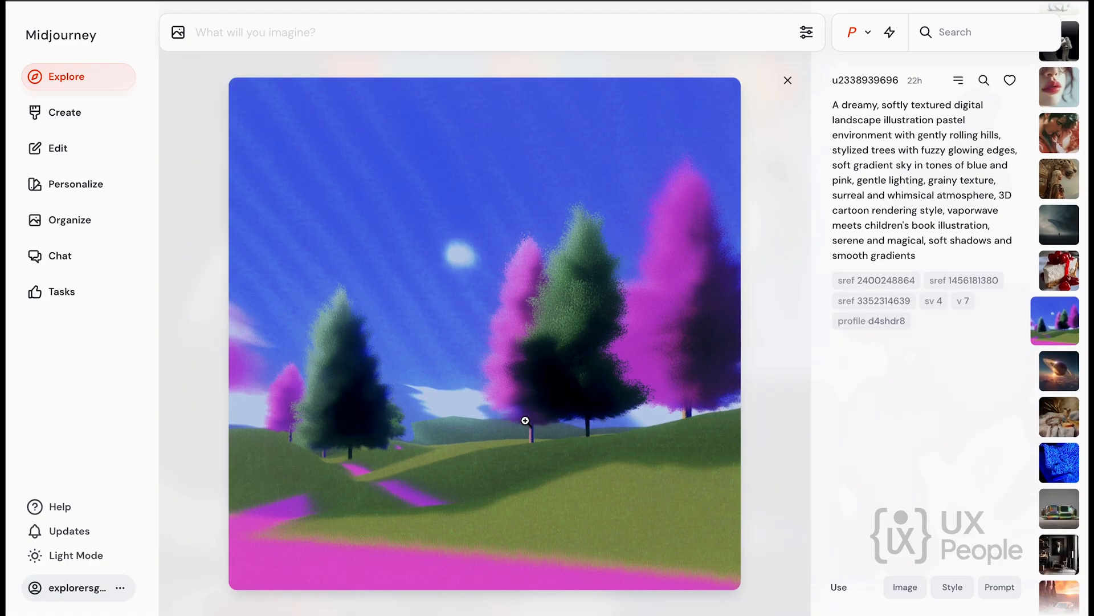
{"action": "scroll", "coordinate": [525, 420], "scroll_direction": "up", "scroll_amount": 2}
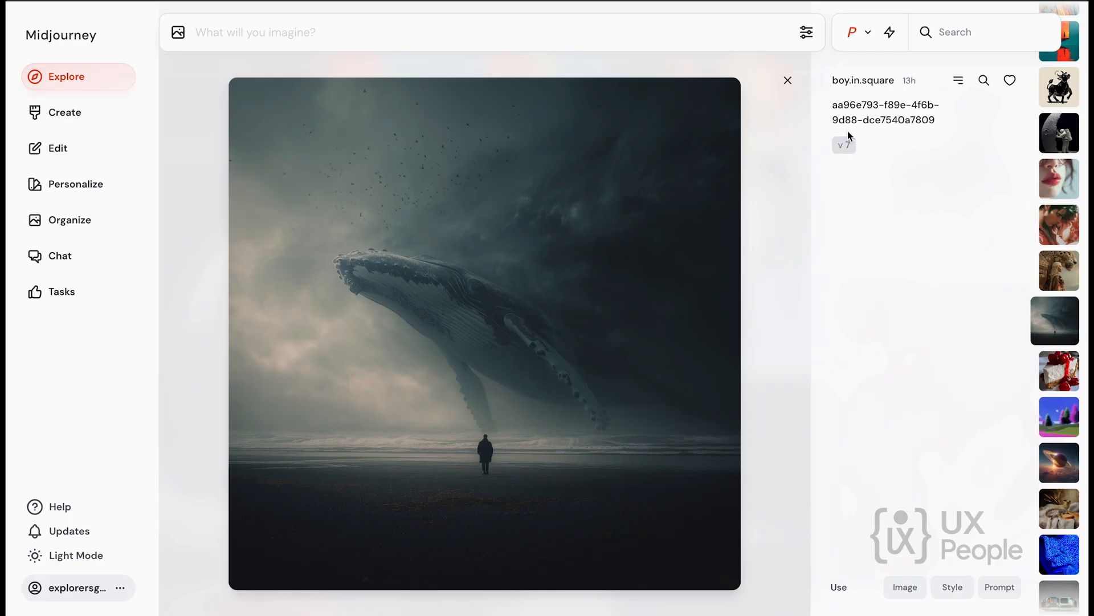
{"action": "left_click_drag", "start_coordinate": [550, 315], "coordinate": [854, 155]}
{"action": "scroll", "coordinate": [668, 278], "scroll_direction": "down", "scroll_amount": 1}
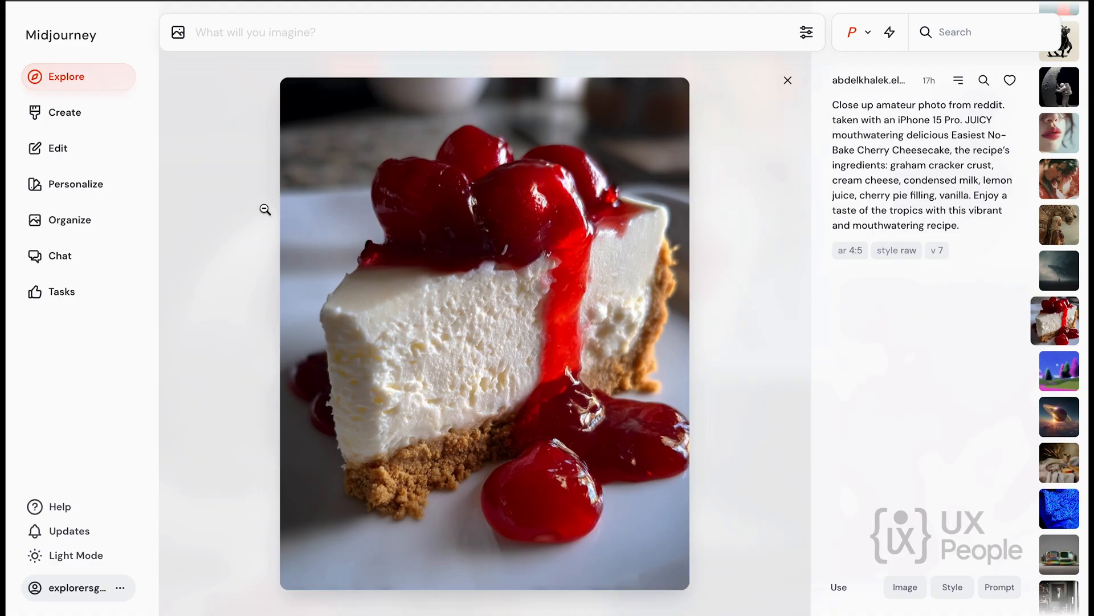
Open the Create page and look through the previously generated images with their prompts and parameters.
{"action": "left_click", "coordinate": [75, 112]}
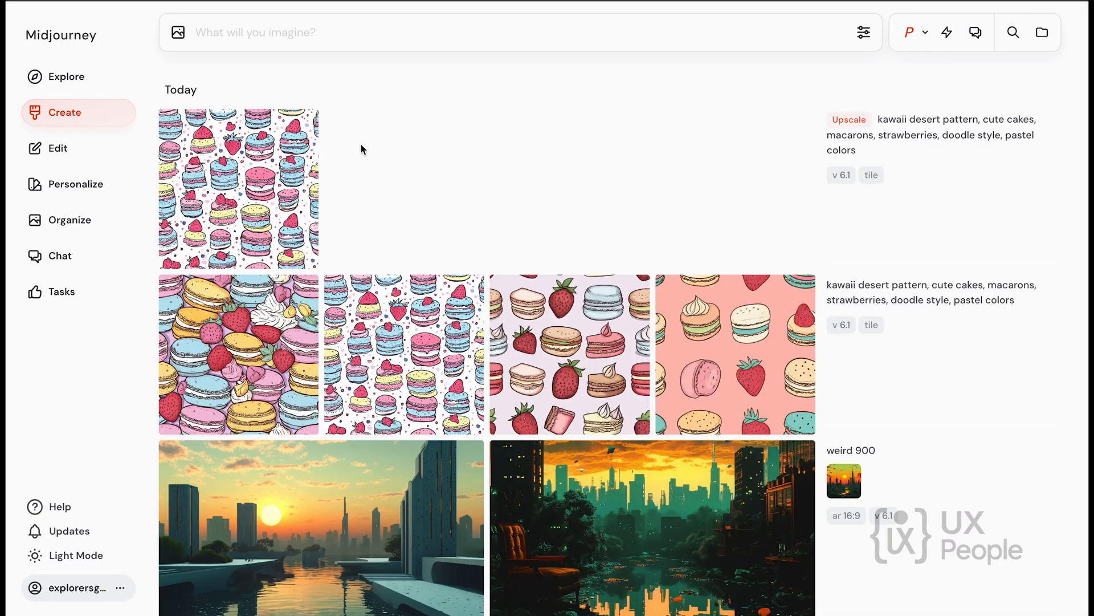
{"action": "scroll", "coordinate": [482, 183], "scroll_direction": "down", "scroll_amount": 4}
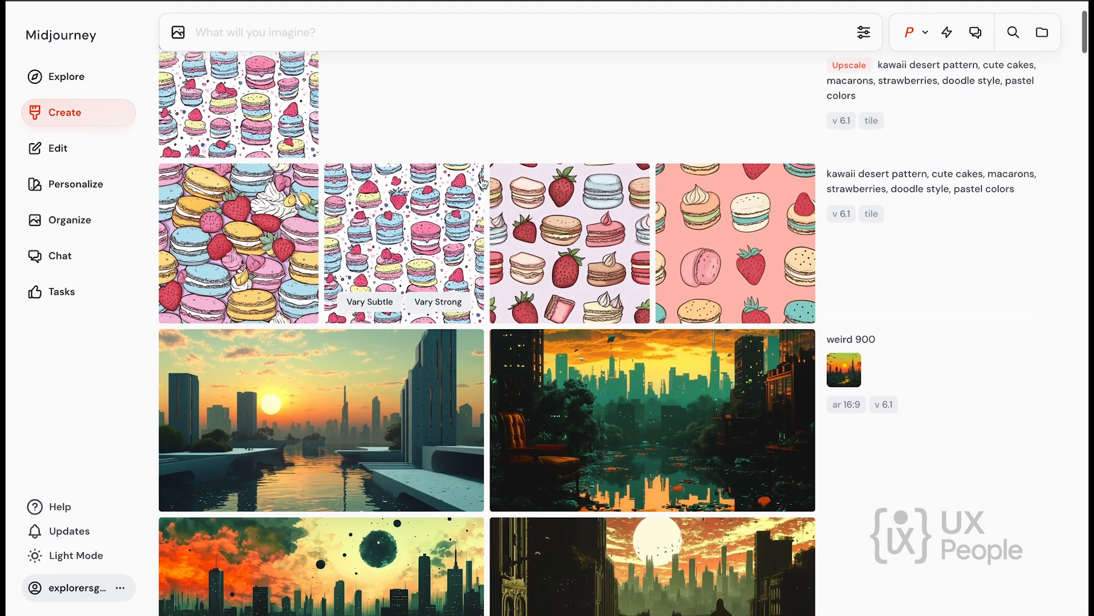
{"action": "scroll", "coordinate": [482, 182], "scroll_direction": "down", "scroll_amount": 5}
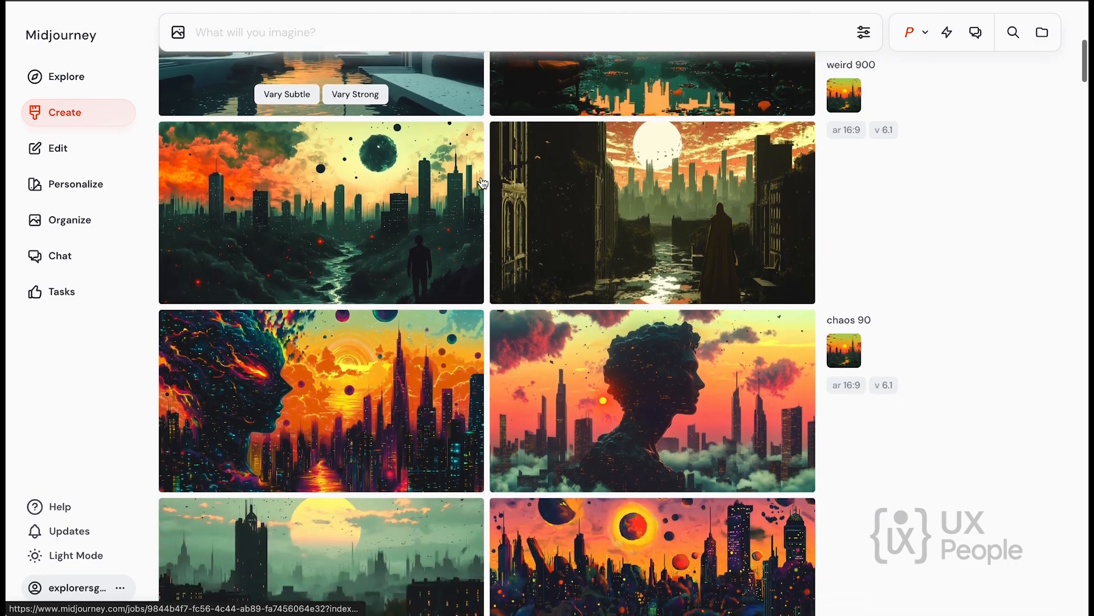
{"action": "scroll", "coordinate": [482, 183], "scroll_direction": "down", "scroll_amount": 6}
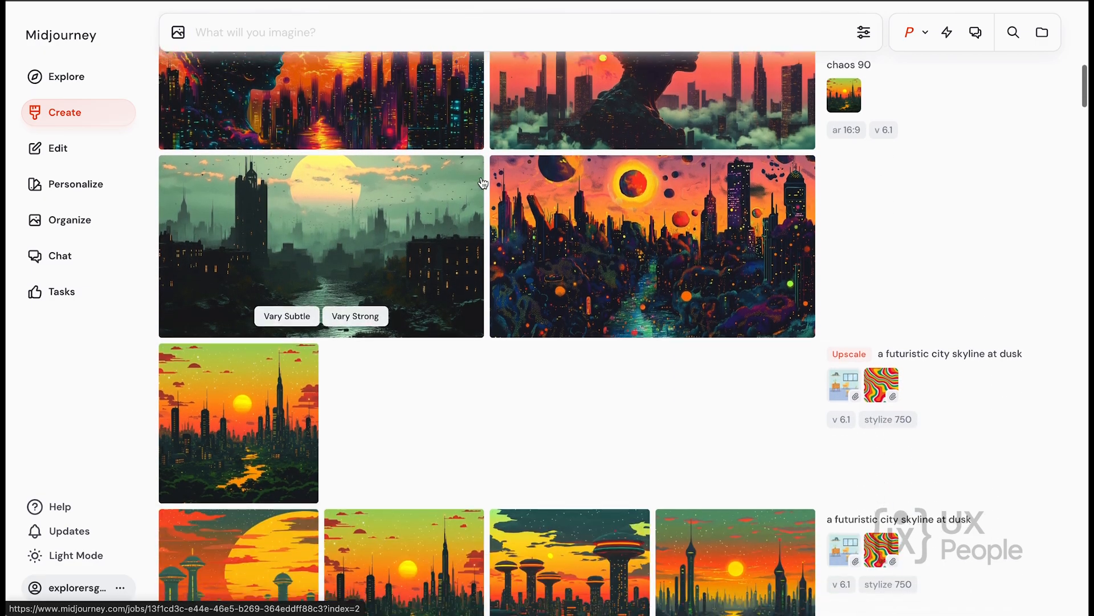
{"action": "scroll", "coordinate": [635, 232], "scroll_direction": "down", "scroll_amount": 7}
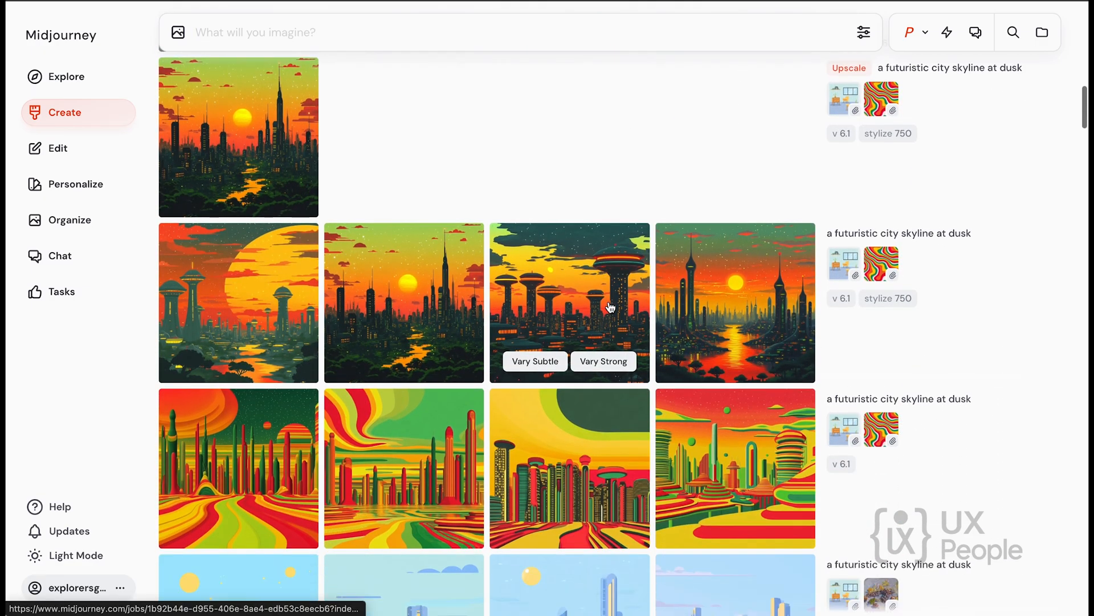
{"action": "scroll", "coordinate": [610, 308], "scroll_direction": "down", "scroll_amount": 20}
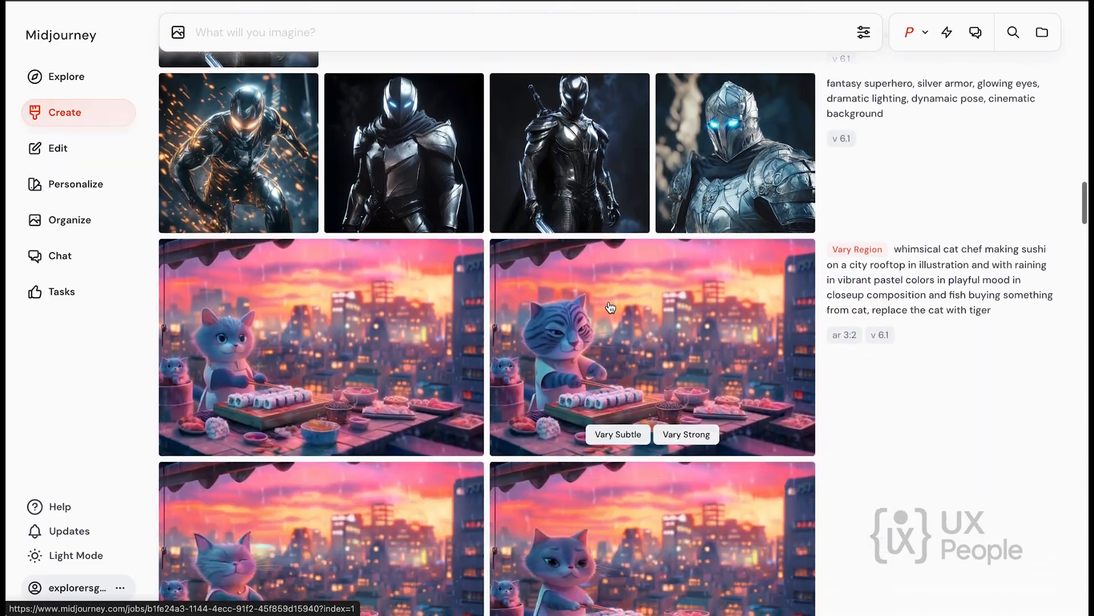
Find the original whimsical cat chef images among the earlier creations and reuse their prompt as the new prompt.
{"action": "scroll", "coordinate": [610, 307], "scroll_direction": "down", "scroll_amount": 15}
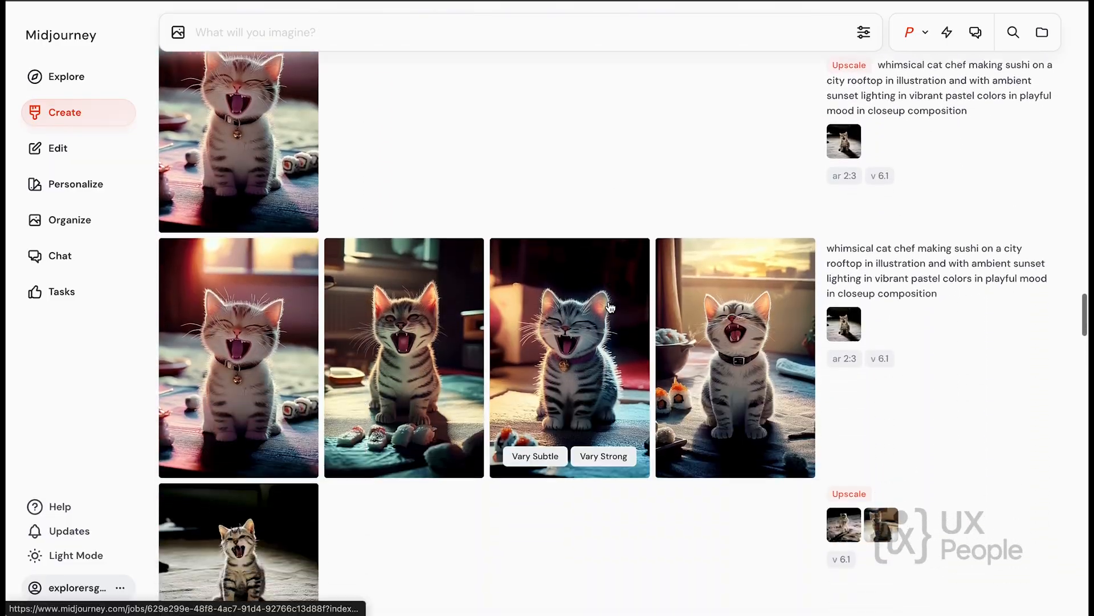
{"action": "scroll", "coordinate": [609, 307], "scroll_direction": "down", "scroll_amount": 18}
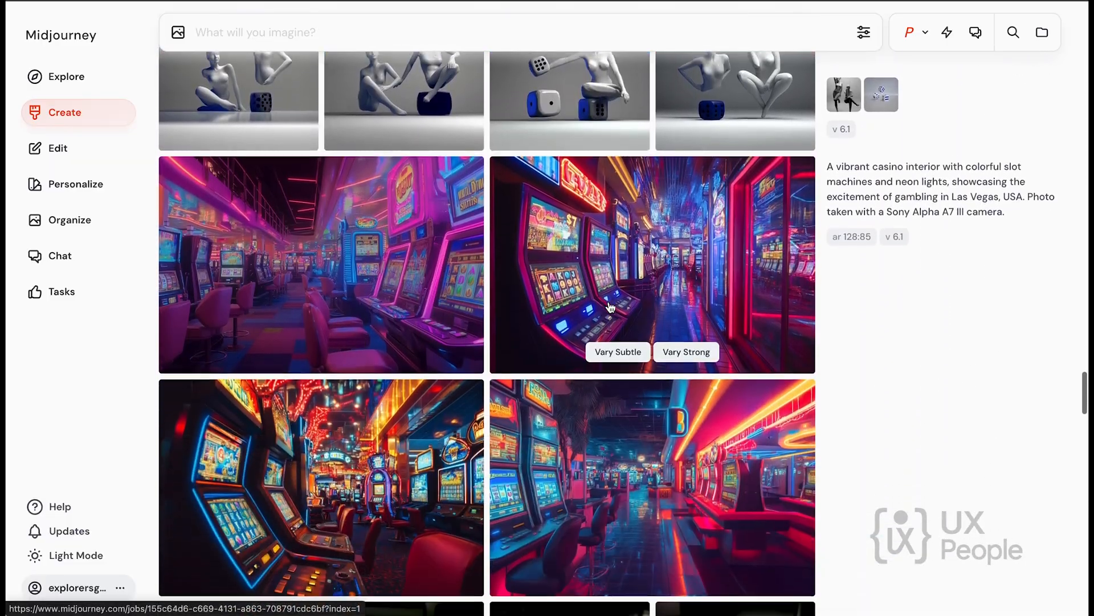
{"action": "scroll", "coordinate": [610, 307], "scroll_direction": "down", "scroll_amount": 20}
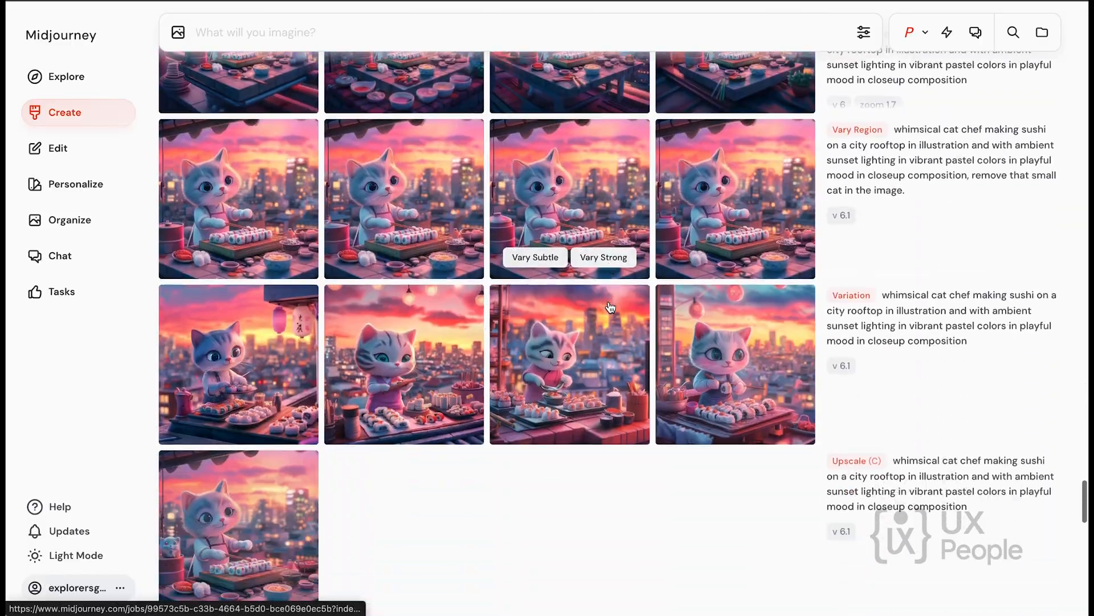
{"action": "scroll", "coordinate": [609, 307], "scroll_direction": "down", "scroll_amount": 16}
{"action": "scroll", "coordinate": [609, 307], "scroll_direction": "up", "scroll_amount": 6}
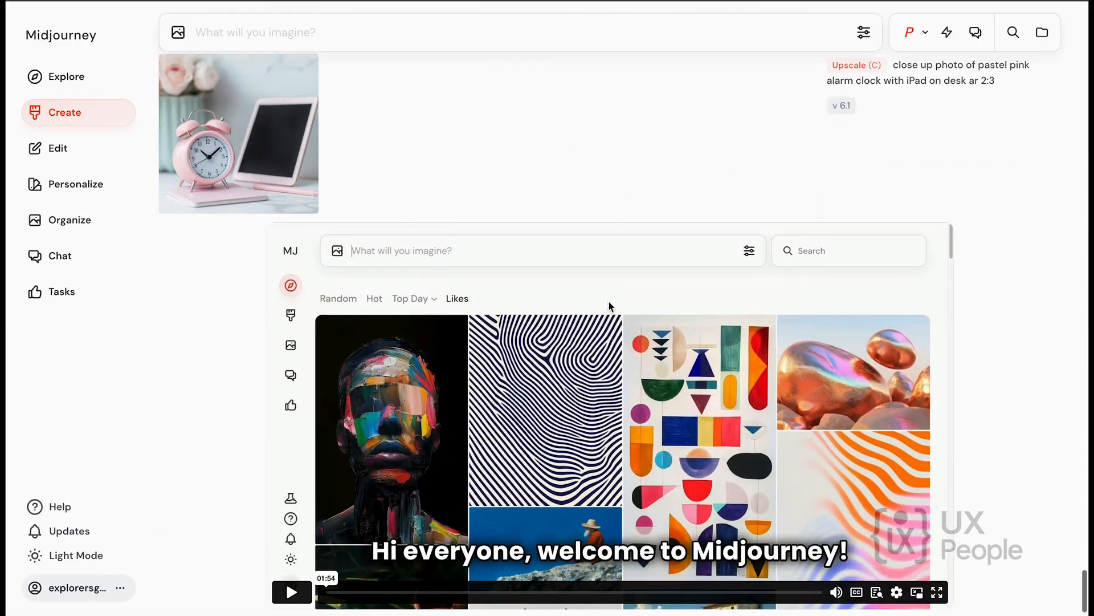
{"action": "scroll", "coordinate": [610, 308], "scroll_direction": "up", "scroll_amount": 3}
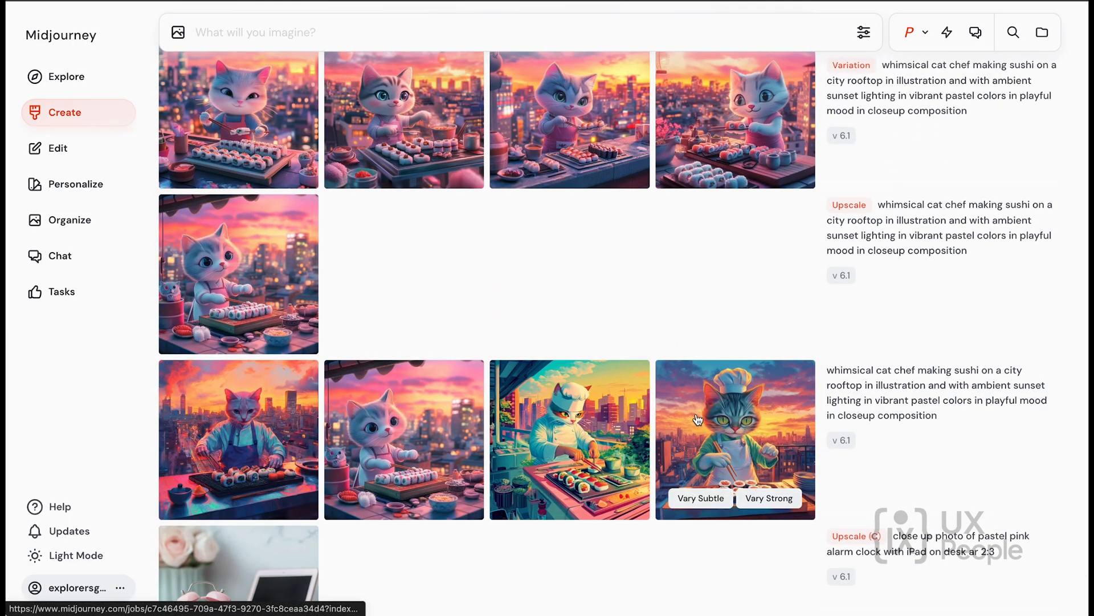
{"action": "left_click", "coordinate": [906, 399]}
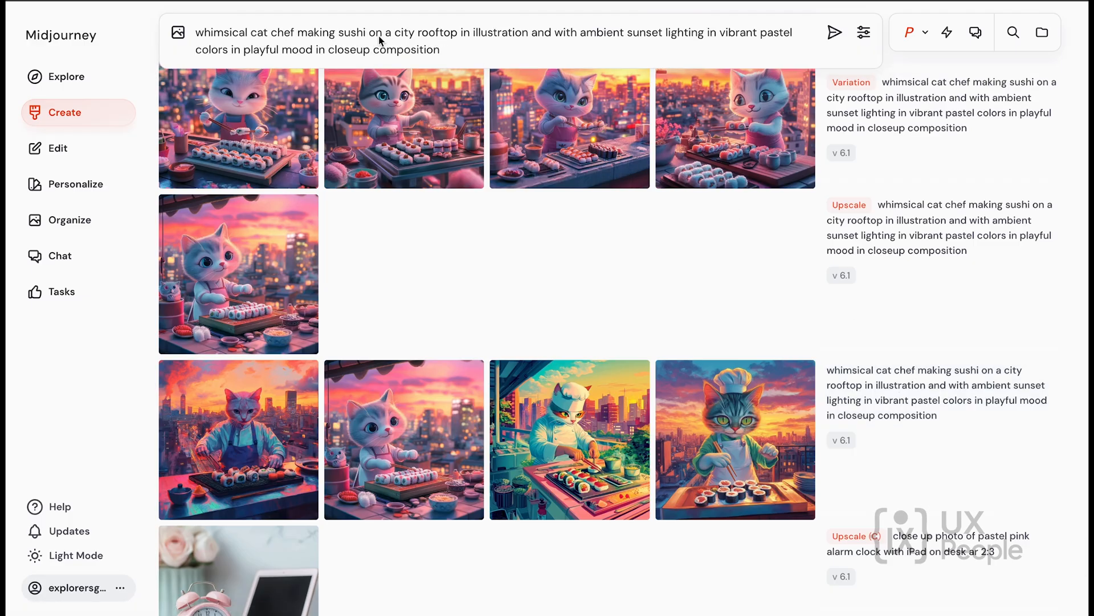
Replace "whimsical cat" with "ferocious tiger" at the start of the prompt, correcting the spelling of "ferocious".
{"action": "left_click", "coordinate": [453, 53]}
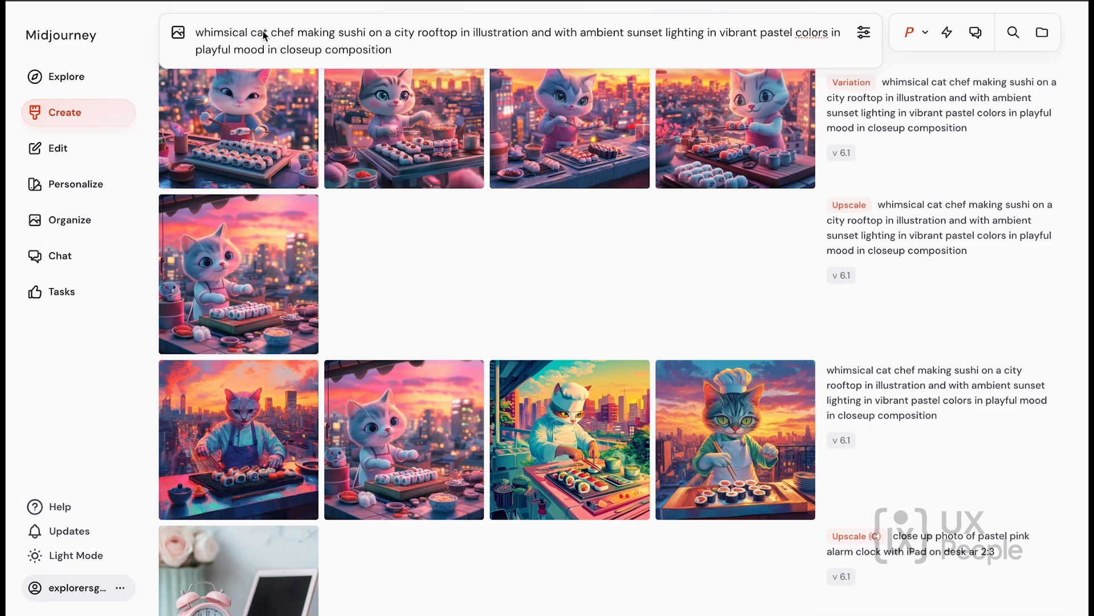
{"action": "left_click_drag", "start_coordinate": [266, 34], "coordinate": [224, 38]}
{"action": "type", "text": "fir"}
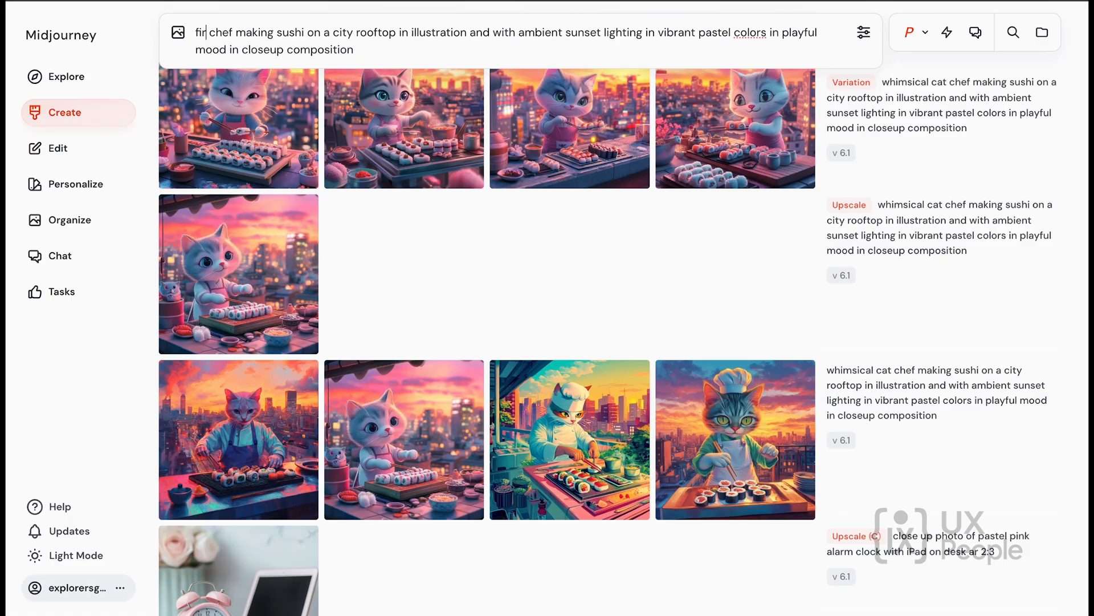
{"action": "type", "text": "os"}
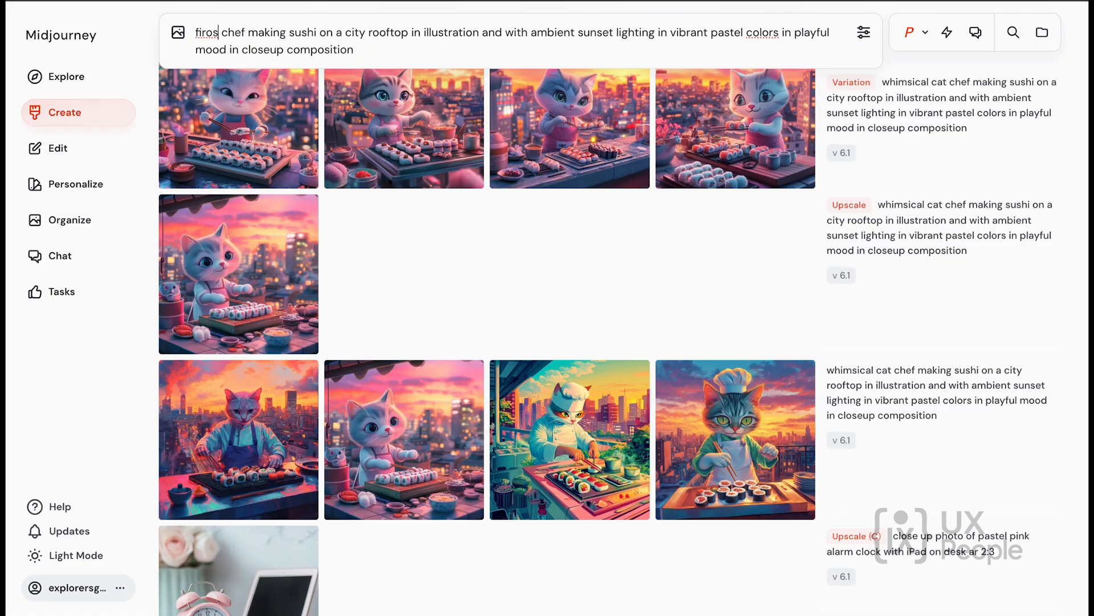
{"action": "key", "text": "BackSpace"}
{"action": "type", "text": "us"}
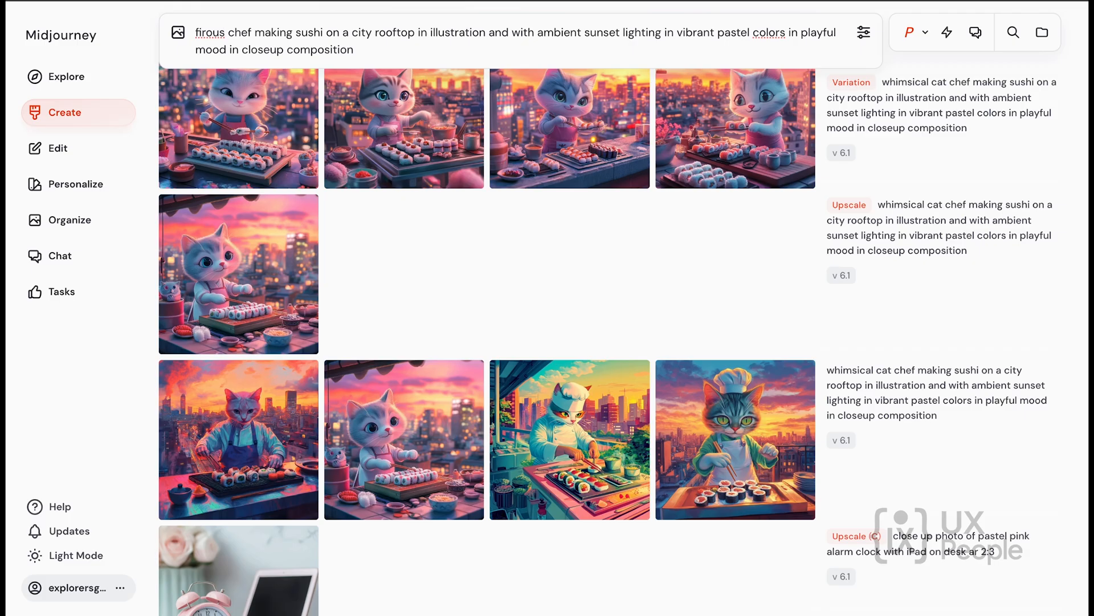
{"action": "key", "text": "BackSpace"}
{"action": "key", "text": "BackSpace"}
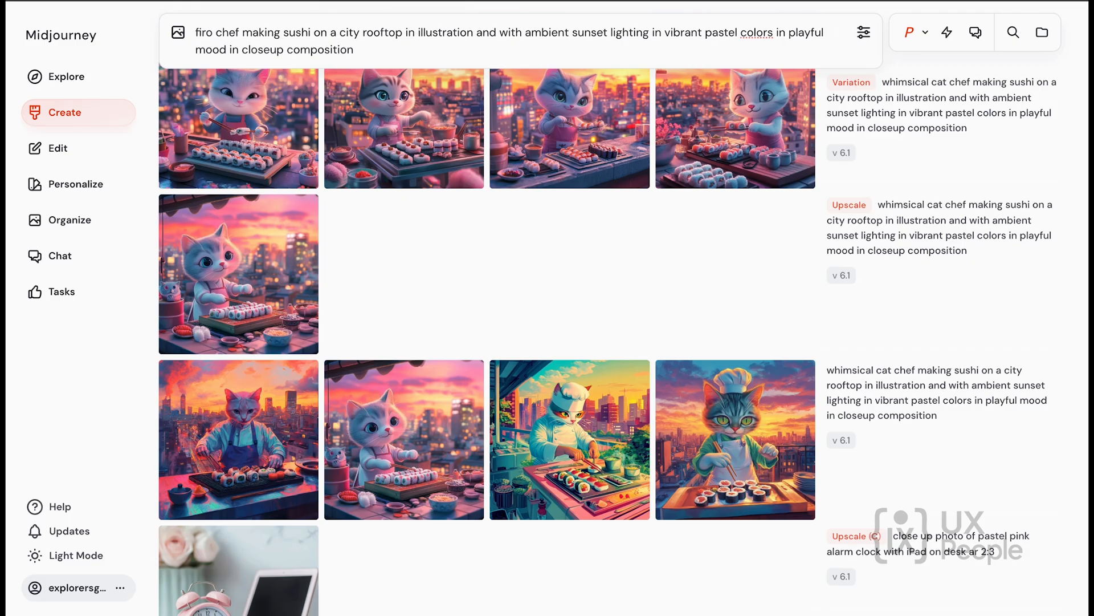
{"action": "key", "text": "BackSpace"}
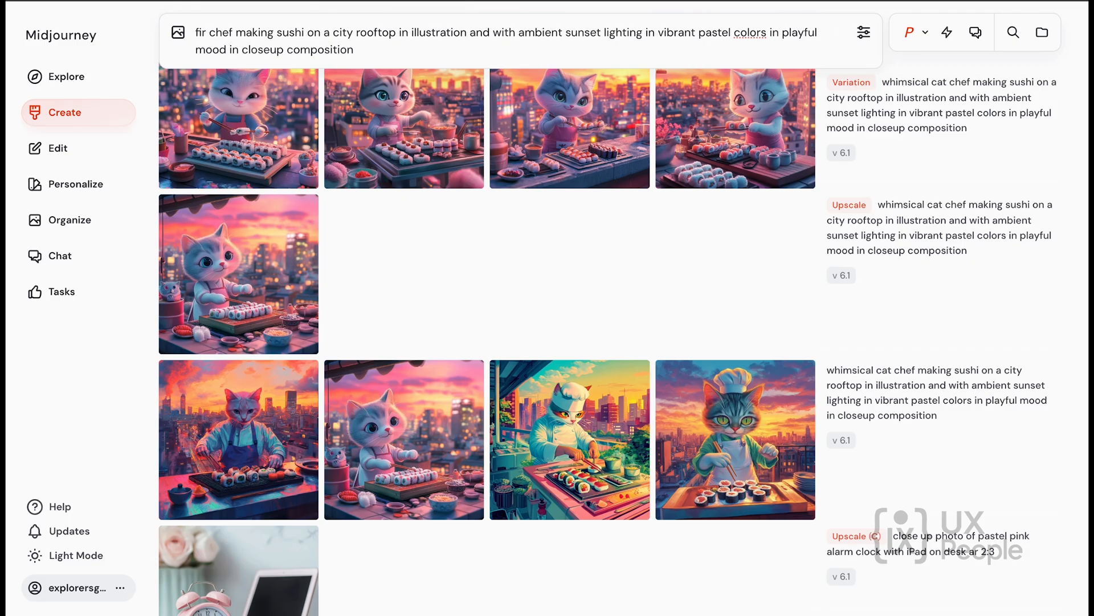
{"action": "type", "text": "ousious"}
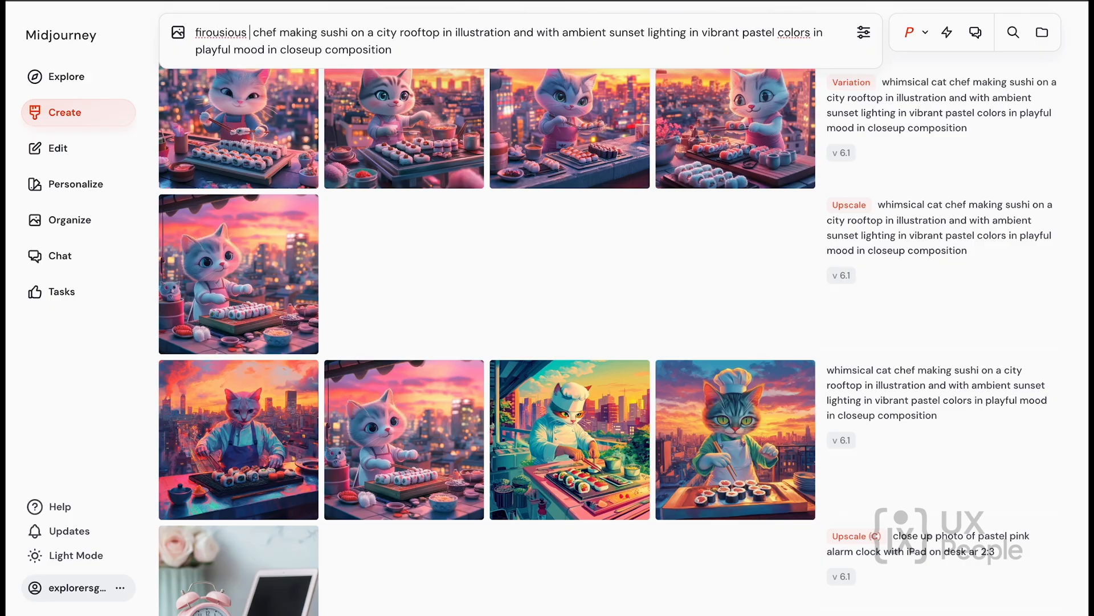
{"action": "type", "text": " tiger"}
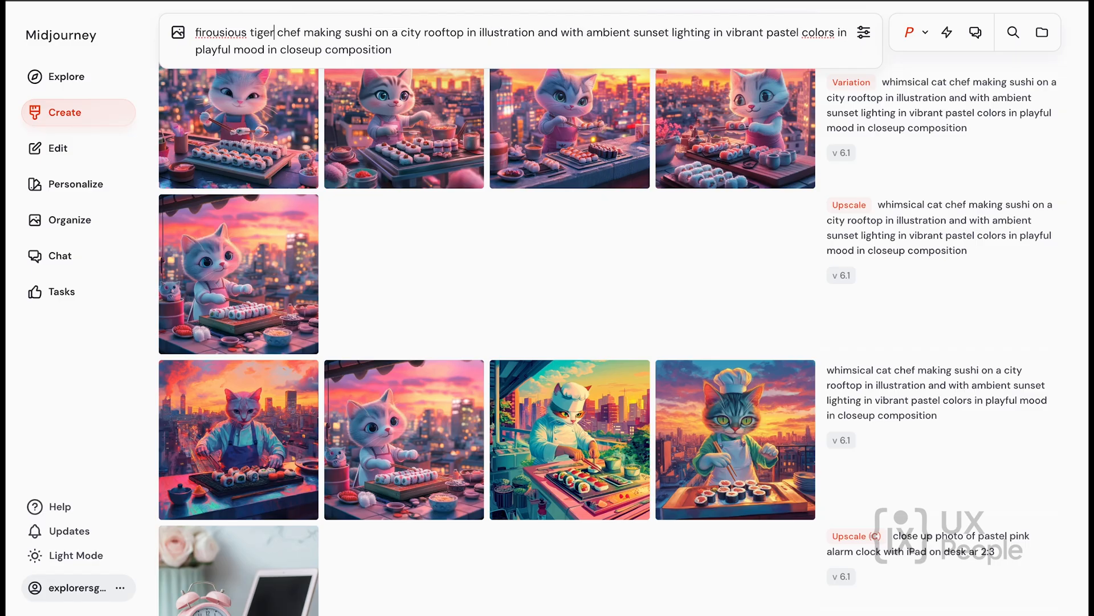
{"action": "right_click", "coordinate": [228, 33]}
{"action": "left_click", "coordinate": [254, 39]}
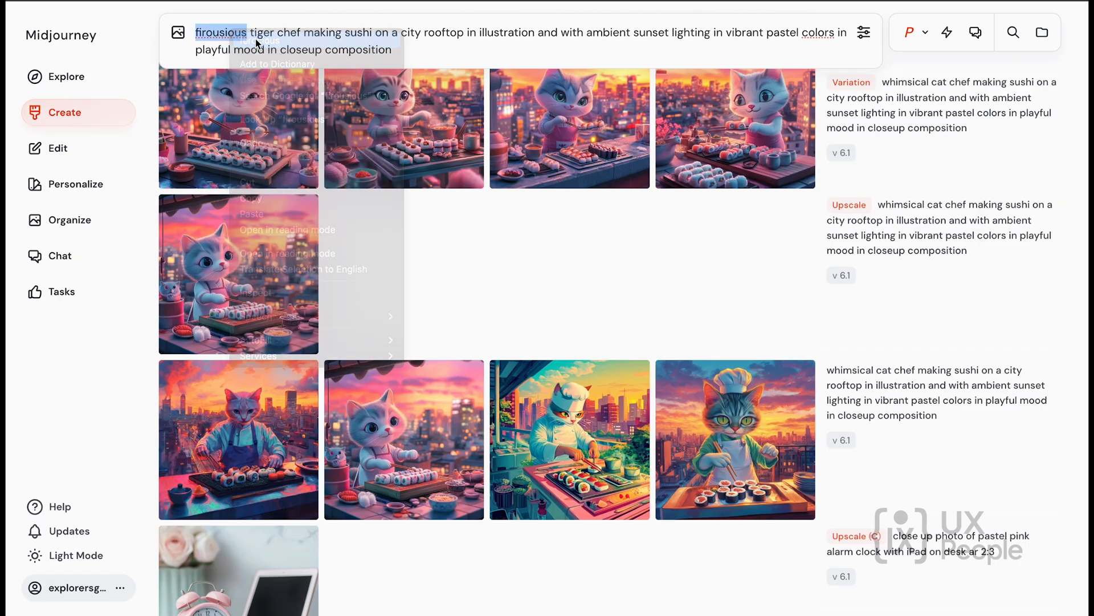
Replace "city rooftop" with "tree" in the prompt so that the chef makes sushi on a tree.
{"action": "mouse_move", "coordinate": [616, 91]}
{"action": "scroll", "coordinate": [525, 129], "scroll_direction": "up", "scroll_amount": 1}
{"action": "scroll", "coordinate": [524, 129], "scroll_direction": "up", "scroll_amount": 20}
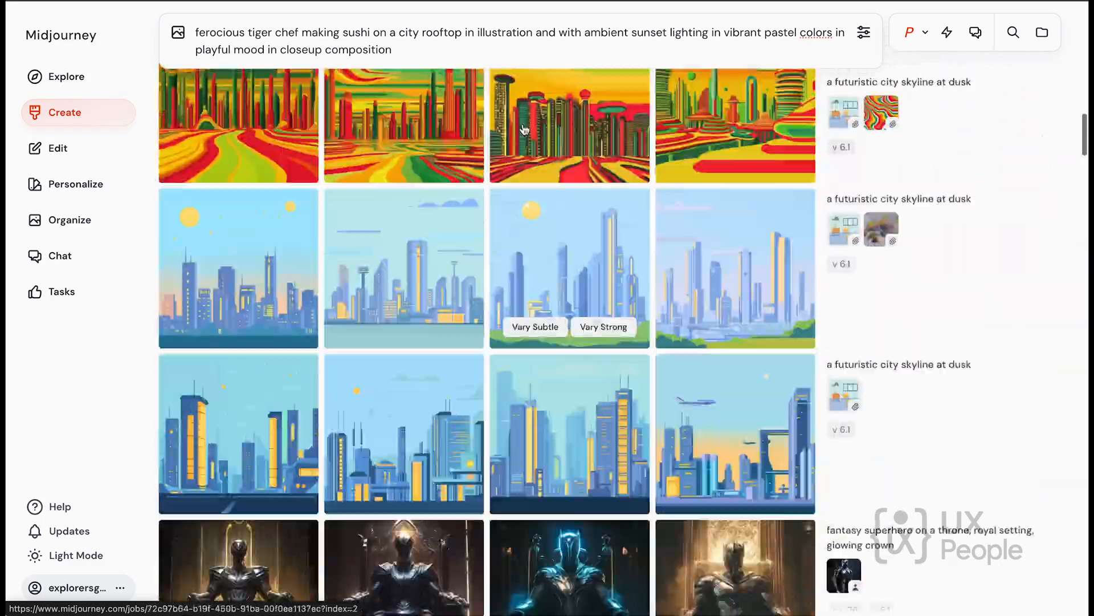
{"action": "scroll", "coordinate": [524, 129], "scroll_direction": "up", "scroll_amount": 10}
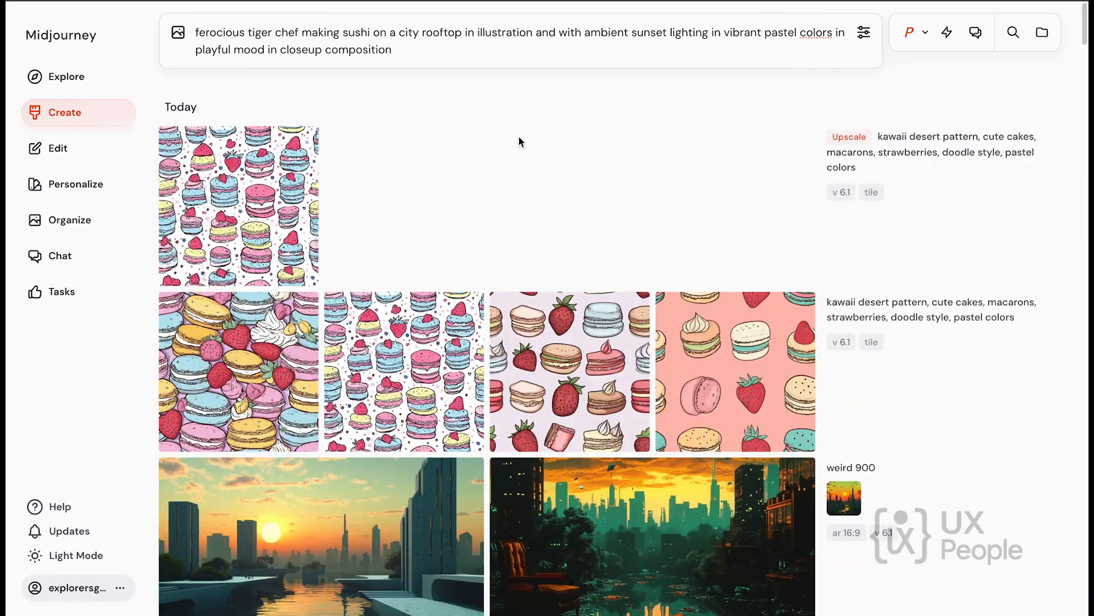
{"action": "left_click", "coordinate": [410, 52]}
{"action": "double_click", "coordinate": [444, 34]}
{"action": "type", "text": "o"}
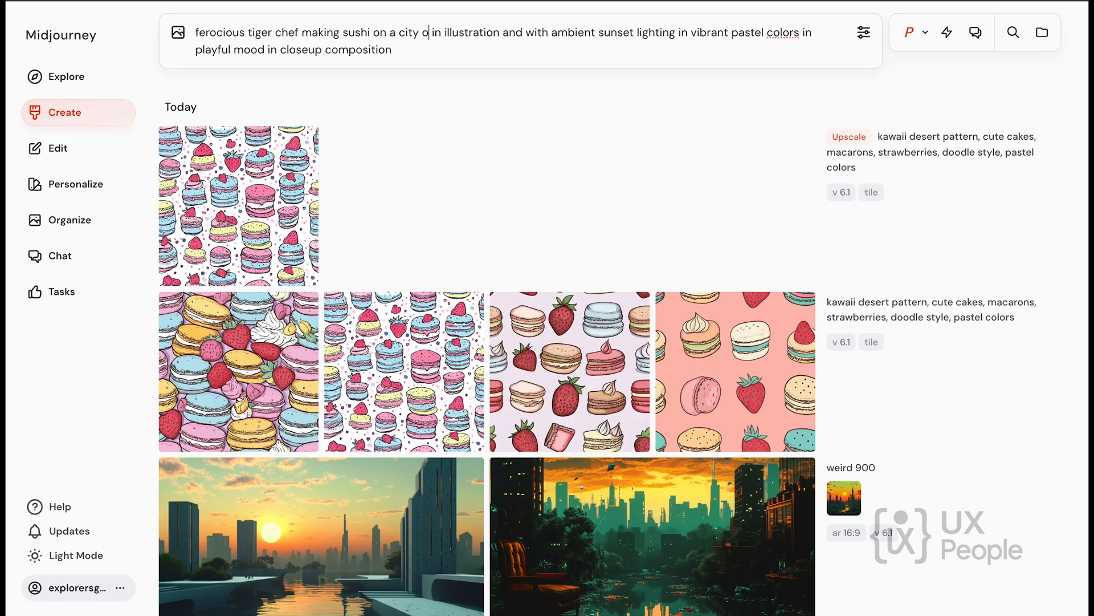
{"action": "key", "text": "BackSpace"}
{"action": "key", "text": "BackSpace"}
{"action": "key", "text": "BackSpace"}
{"action": "key", "text": "BackSpace"}
{"action": "key", "text": "BackSpace"}
{"action": "key", "text": "BackSpace"}
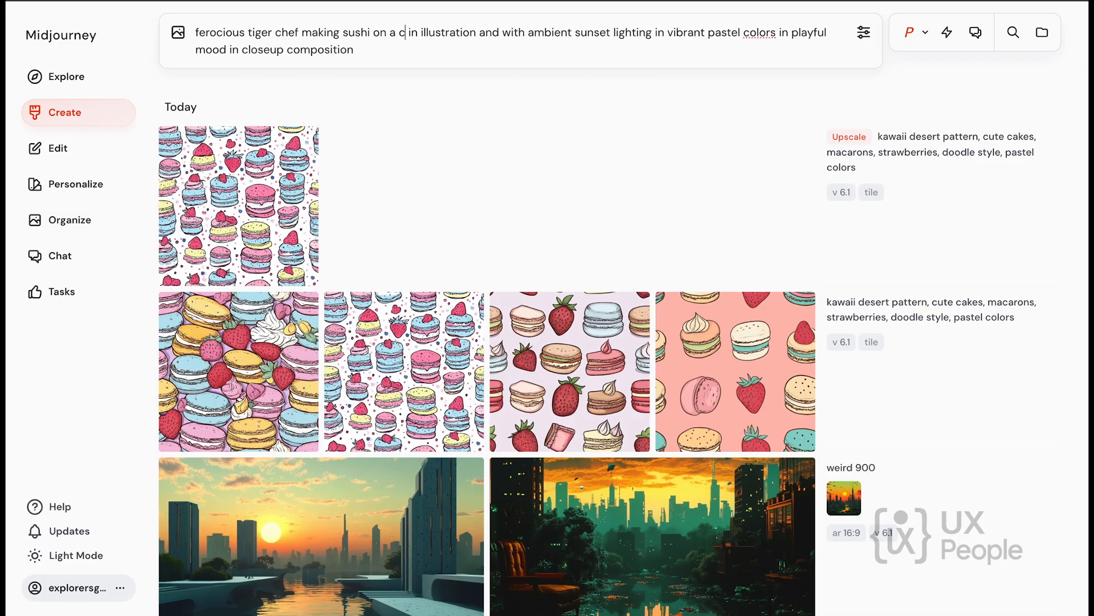
{"action": "type", "text": "tree"}
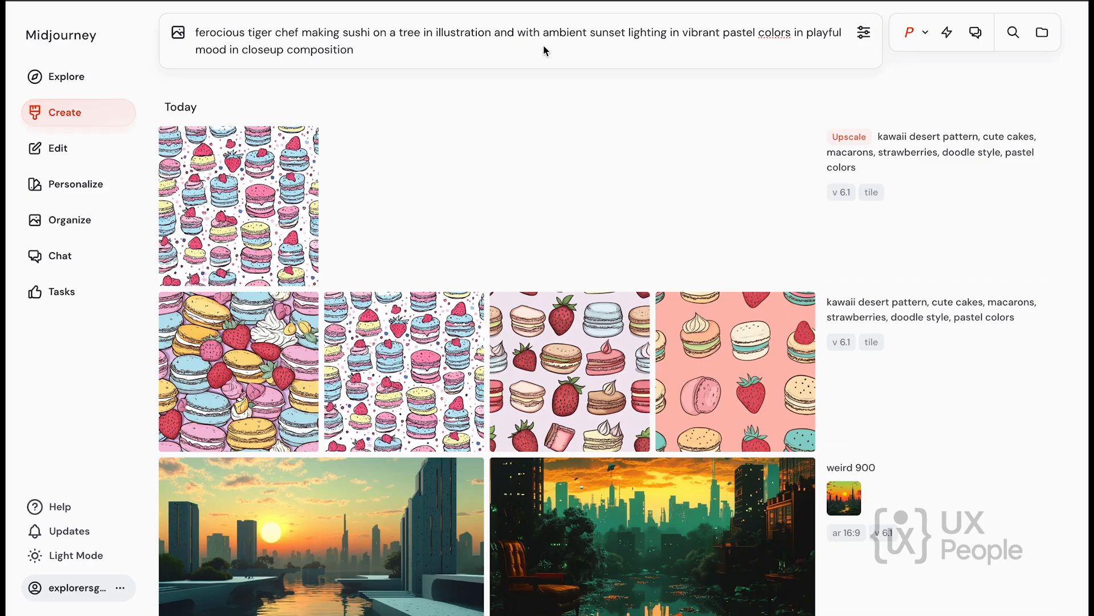
Change the prompt's "sunset lighting" to "night glow".
{"action": "double_click", "coordinate": [608, 34]}
{"action": "type", "text": "ev"}
{"action": "key", "text": "BackSpace"}
{"action": "key", "text": "BackSpace"}
{"action": "type", "text": "night"}
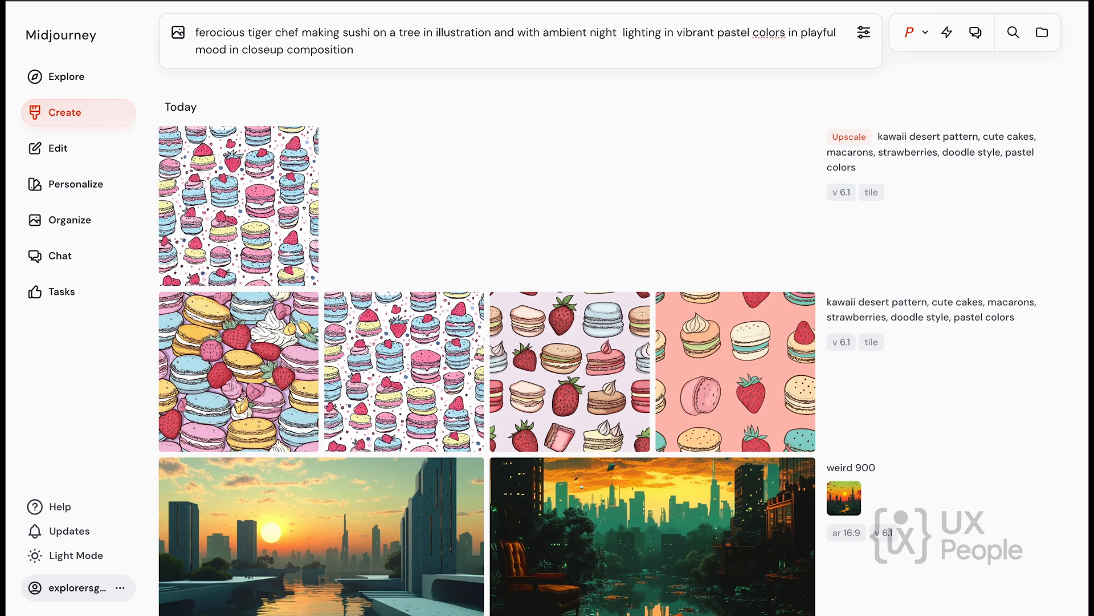
{"action": "type", "text": " glow"}
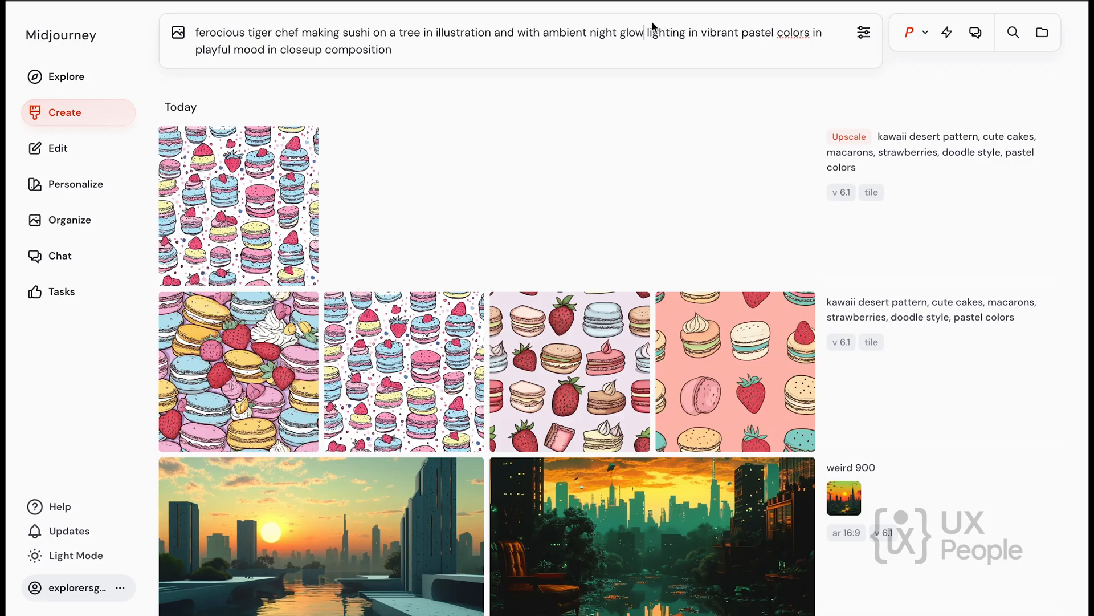
{"action": "double_click", "coordinate": [667, 32]}
{"action": "key", "text": "BackSpace"}
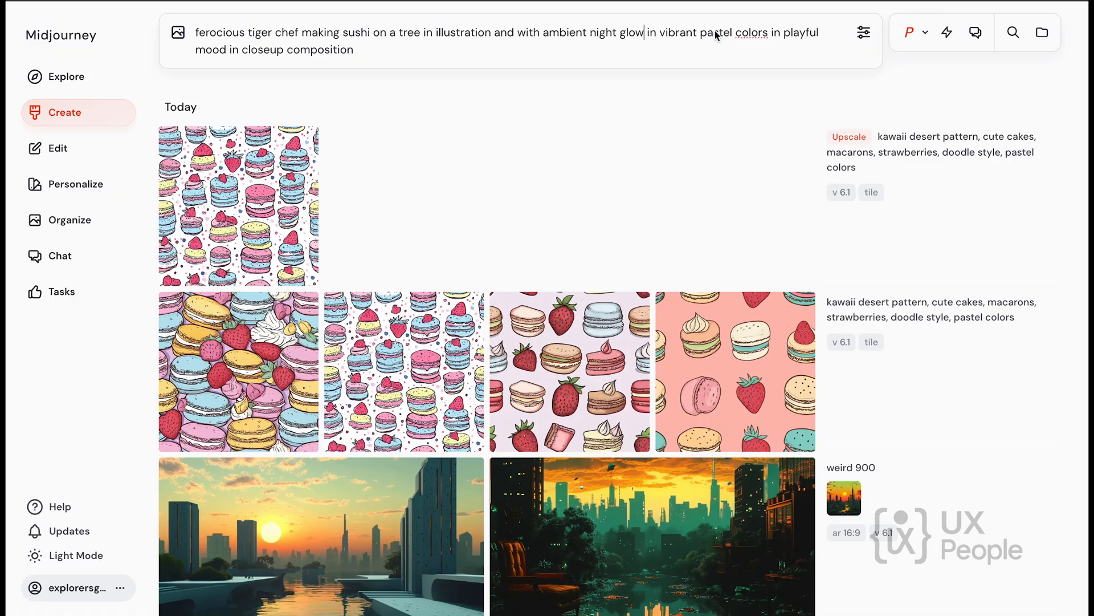
Change "pastel" to "bright" and the "playful" mood to "angry" in the prompt.
{"action": "type", "text": "brigh"}
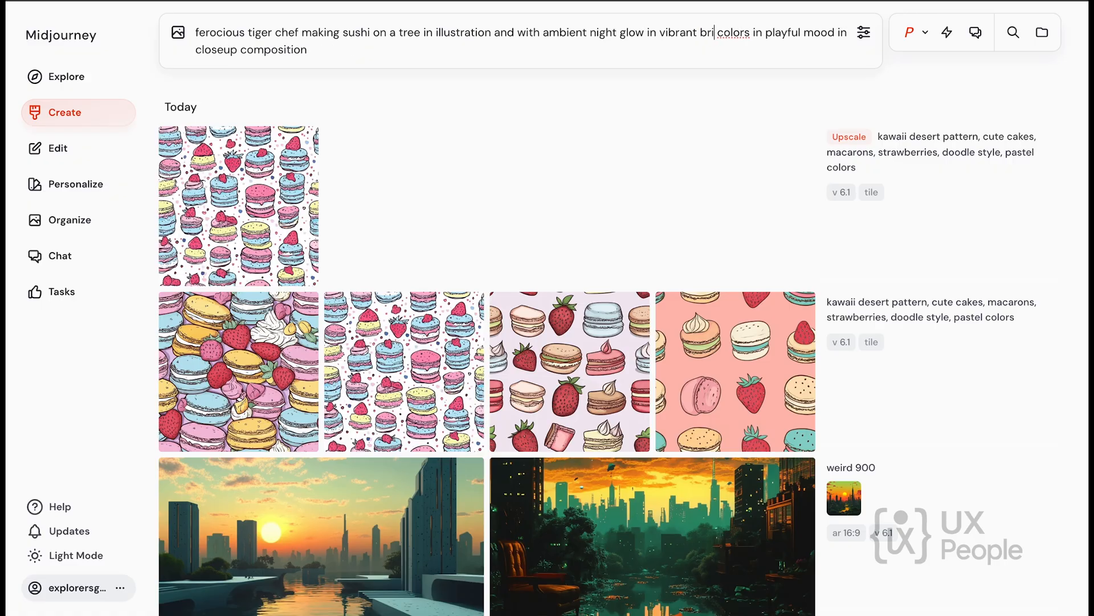
{"action": "type", "text": "t"}
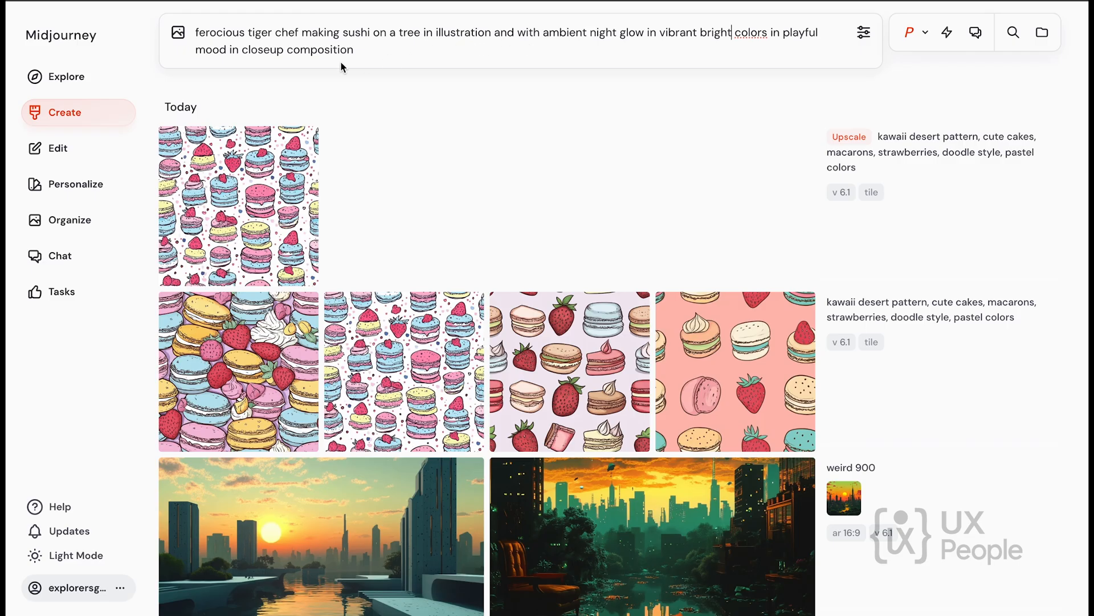
{"action": "double_click", "coordinate": [797, 30]}
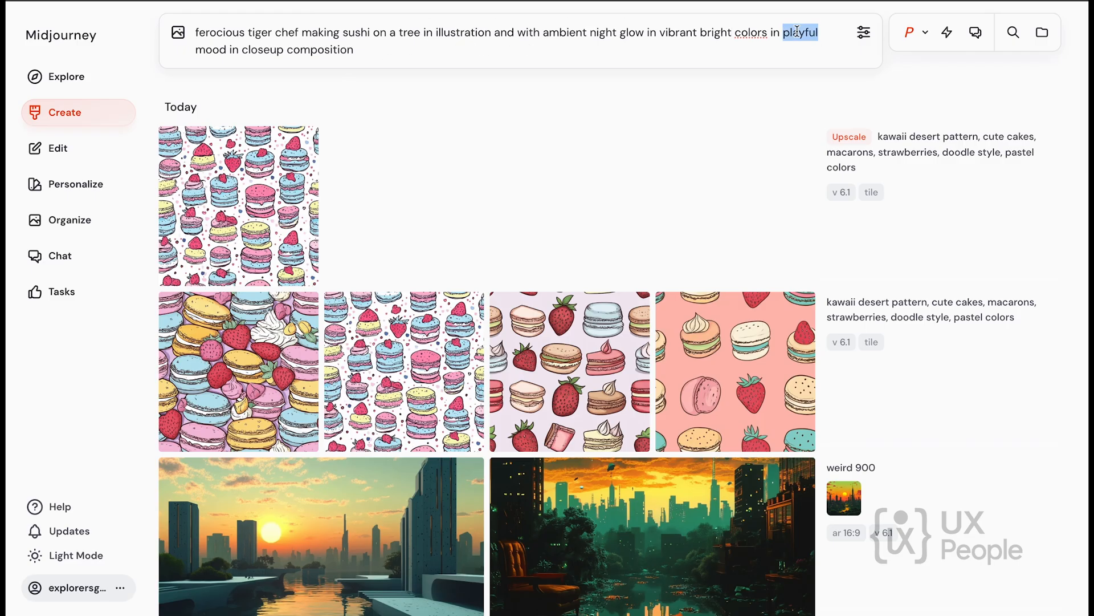
{"action": "type", "text": "angry"}
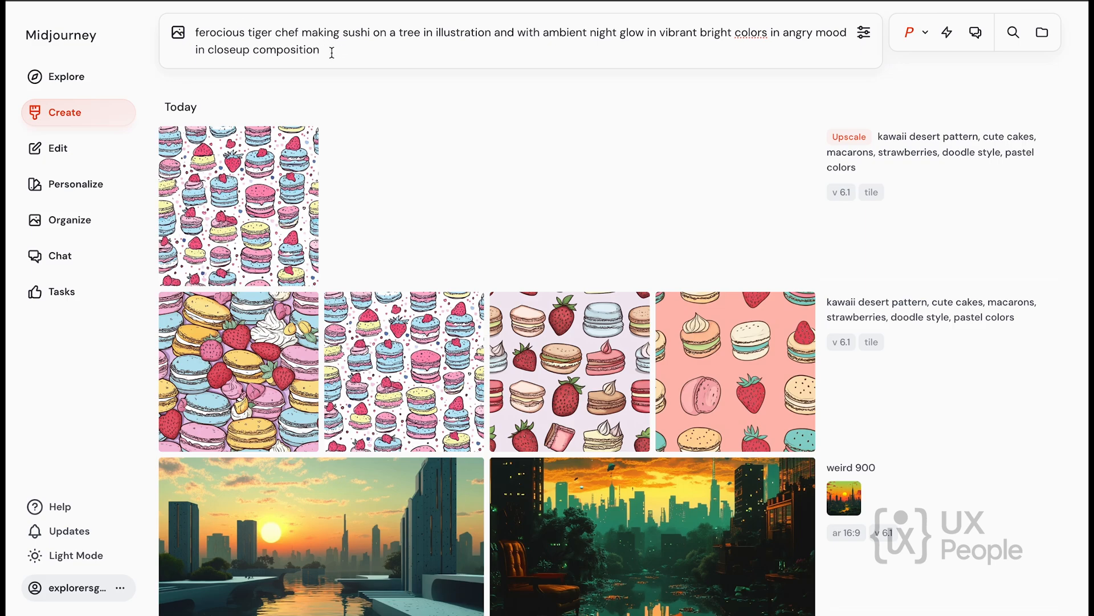
{"action": "type", "text": "--"}
In the generation settings, try the Portrait and Square image sizes, and set the size to Landscape 16:9.
{"action": "left_click", "coordinate": [864, 32]}
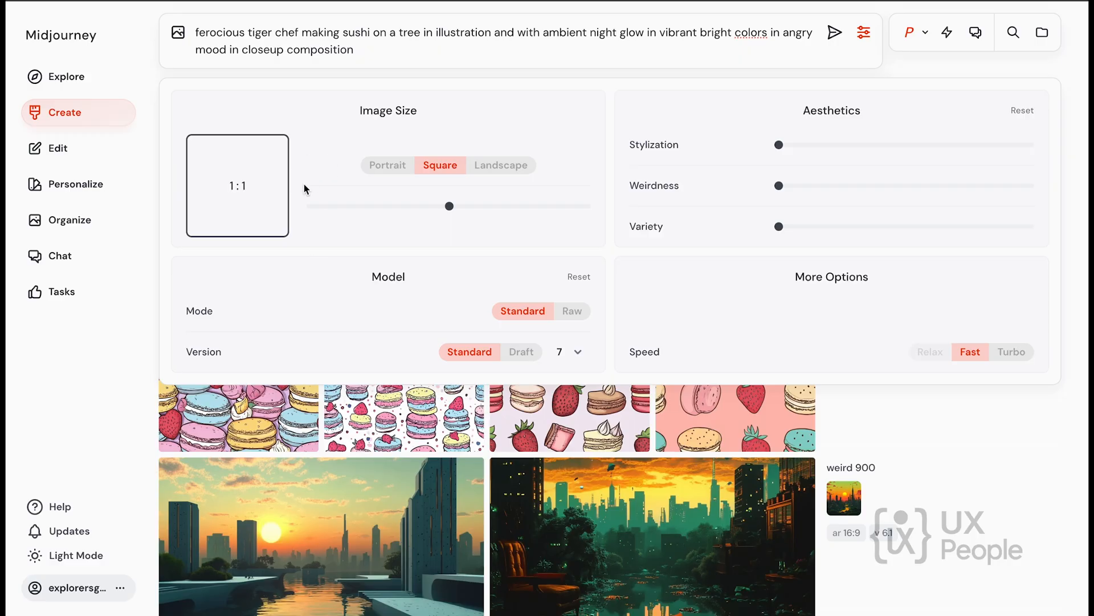
{"action": "left_click", "coordinate": [384, 167]}
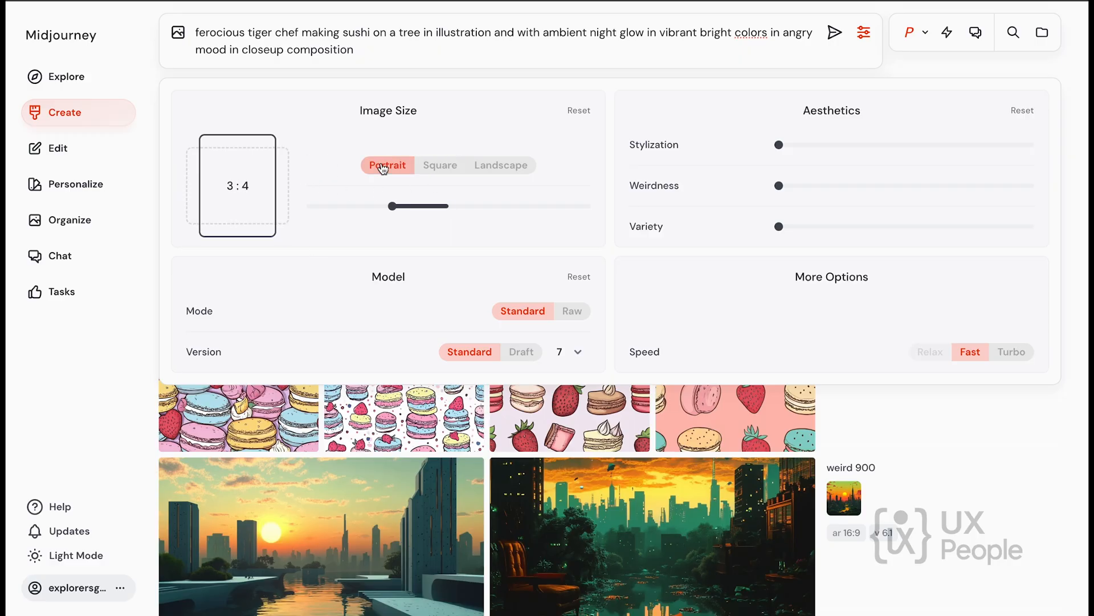
{"action": "left_click", "coordinate": [439, 166]}
{"action": "left_click", "coordinate": [516, 170]}
{"action": "left_click_drag", "start_coordinate": [505, 206], "coordinate": [561, 207]}
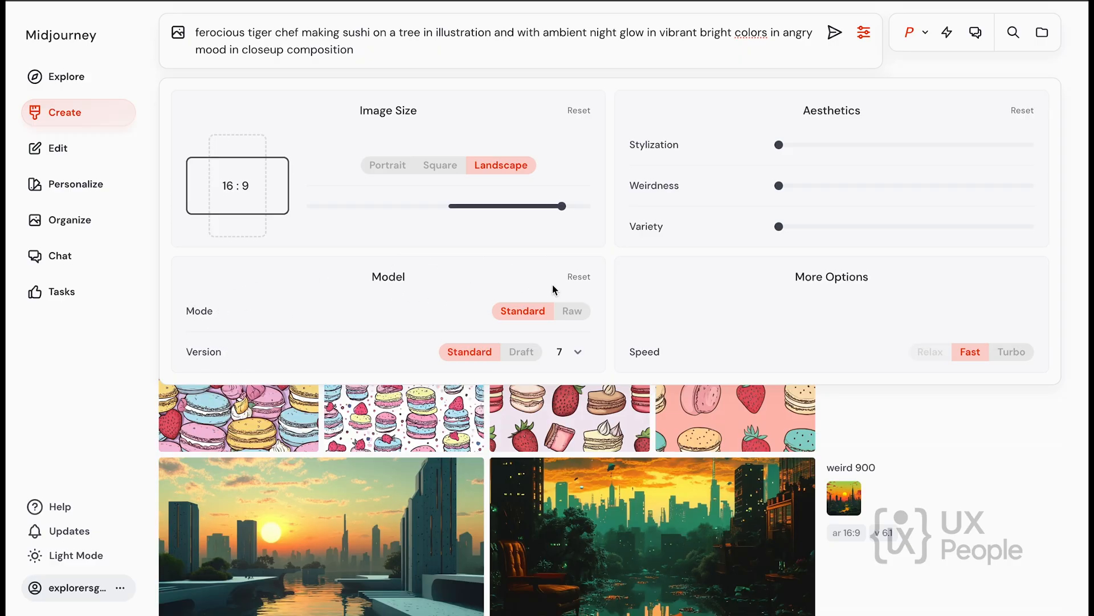
Set the model mode to Raw and raise Stylization to just over half, Weirdness to about 70% and Variety to about 20% of their ranges.
{"action": "left_click", "coordinate": [560, 312]}
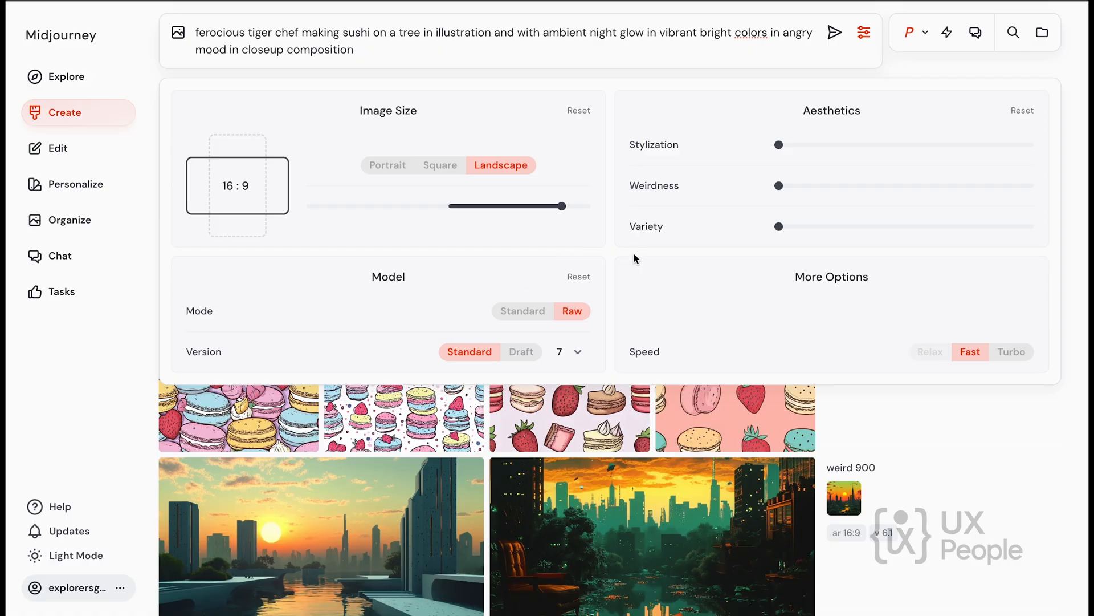
{"action": "left_click_drag", "start_coordinate": [780, 144], "coordinate": [916, 151]}
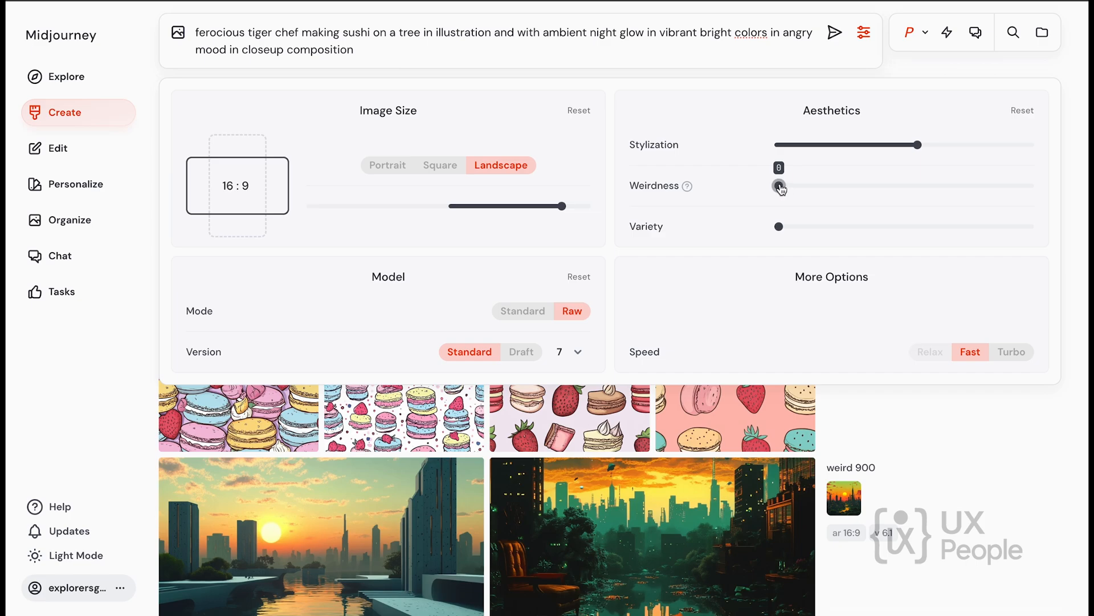
{"action": "left_click_drag", "start_coordinate": [780, 187], "coordinate": [956, 184]}
{"action": "left_click_drag", "start_coordinate": [778, 226], "coordinate": [825, 226]}
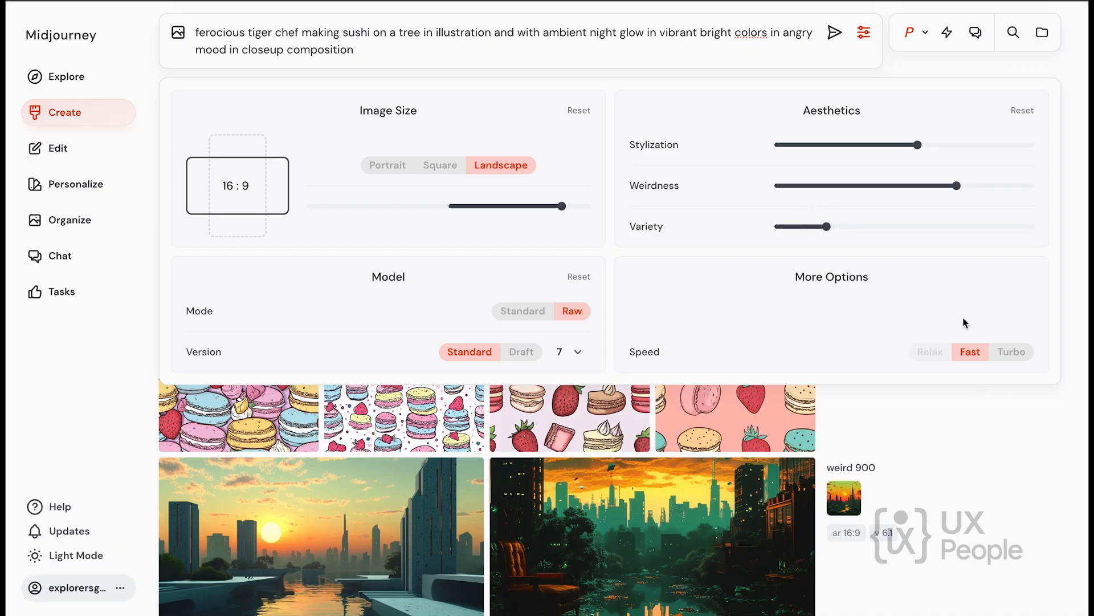
{"action": "left_click", "coordinate": [863, 33]}
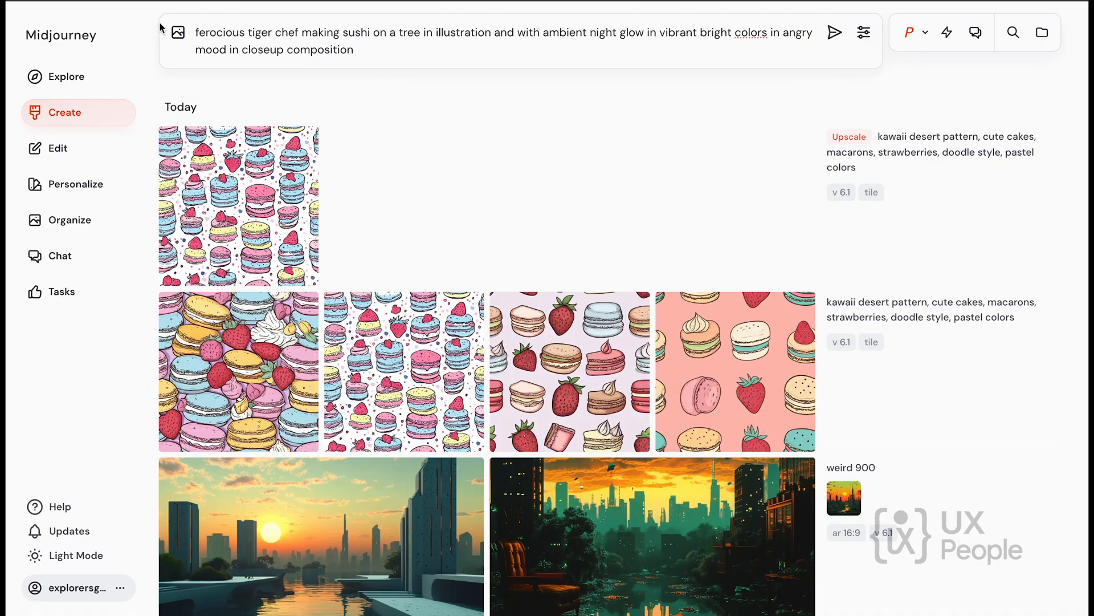
Check the image prompt and style reference options without adding an image, and submit the tiger chef prompt.
{"action": "left_click", "coordinate": [180, 34]}
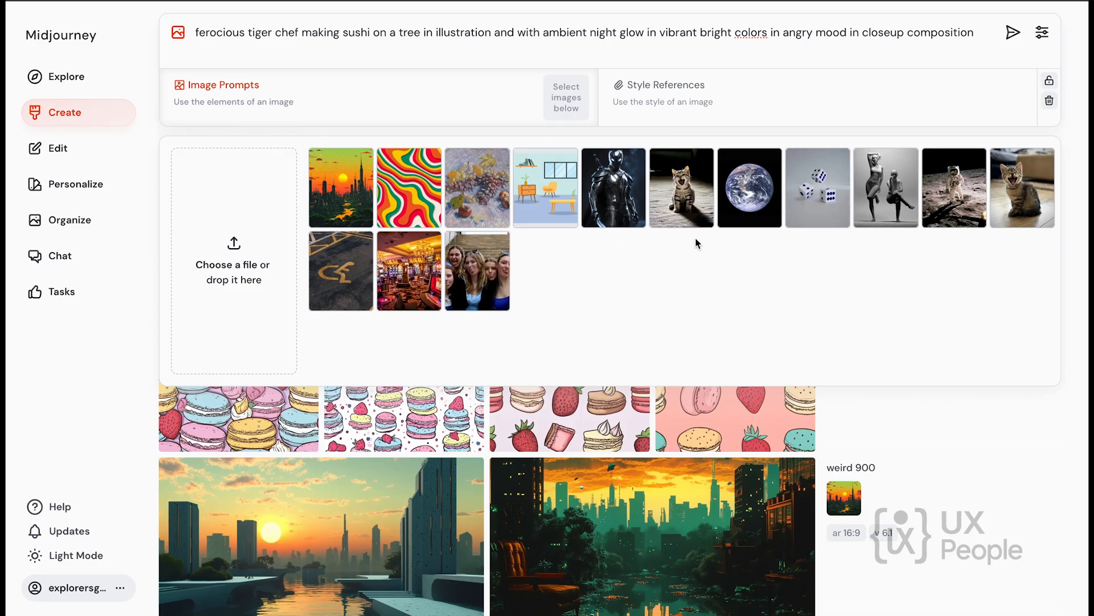
{"action": "left_click", "coordinate": [188, 27]}
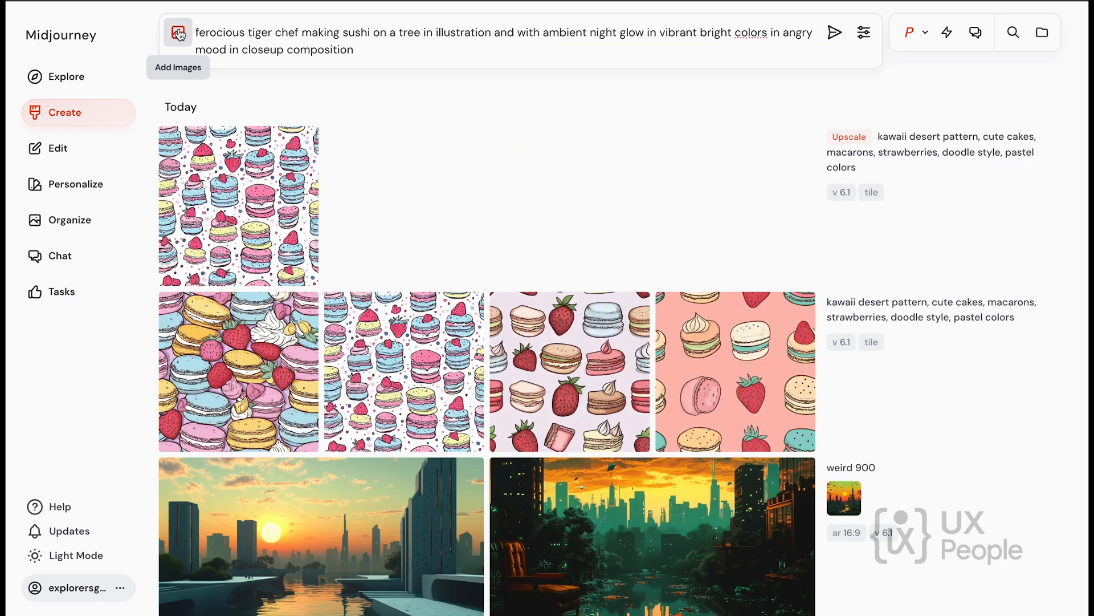
{"action": "left_click", "coordinate": [835, 37]}
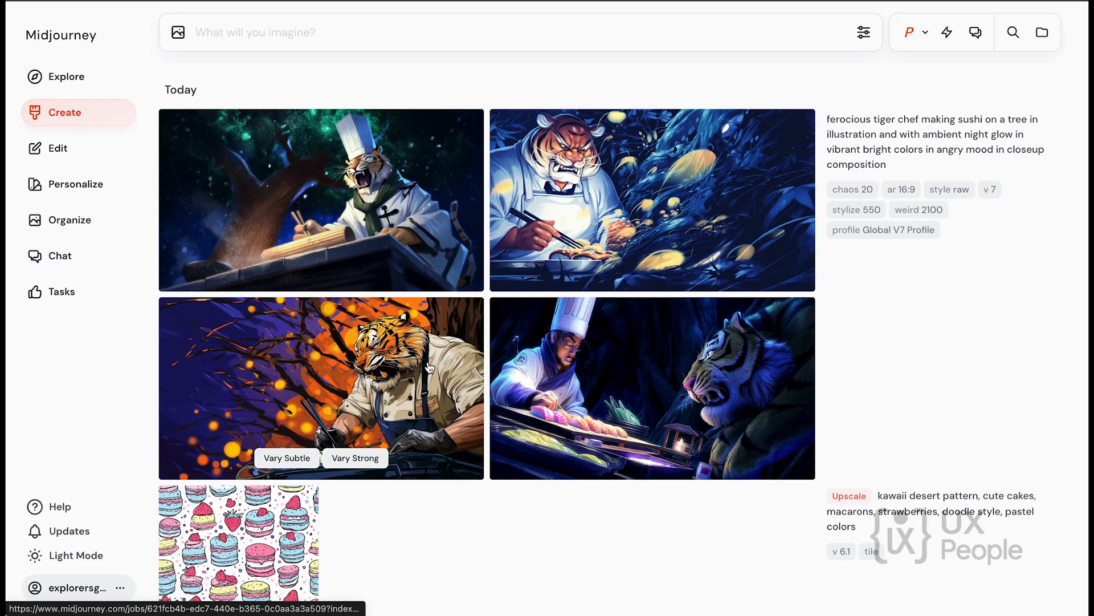
Enlarge the first generated tiger chef image and view the other three results in turn.
{"action": "left_click", "coordinate": [340, 176]}
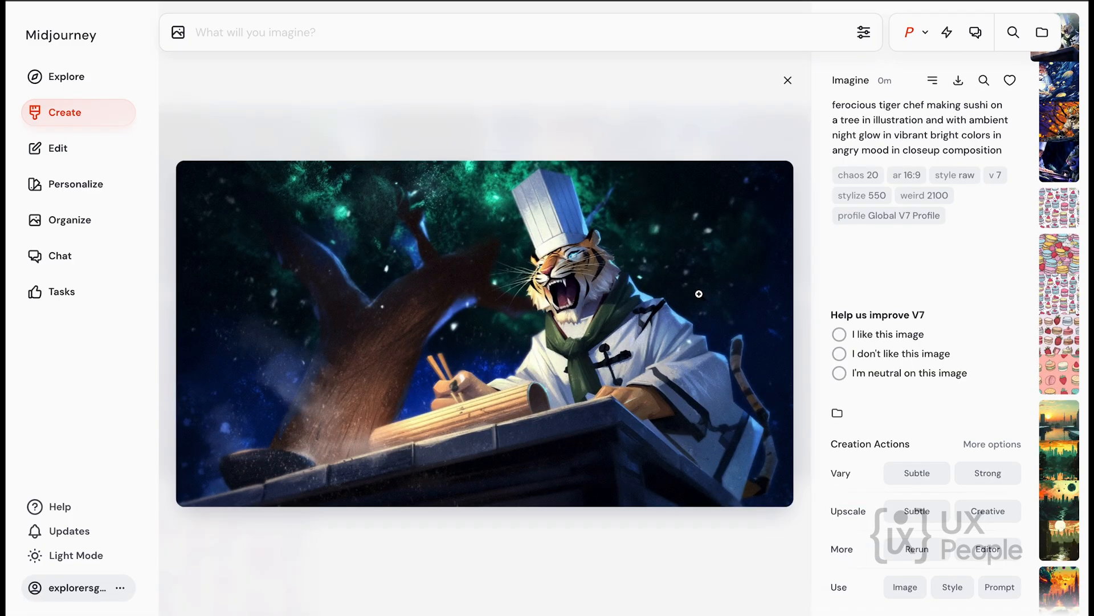
{"action": "key", "text": "Right"}
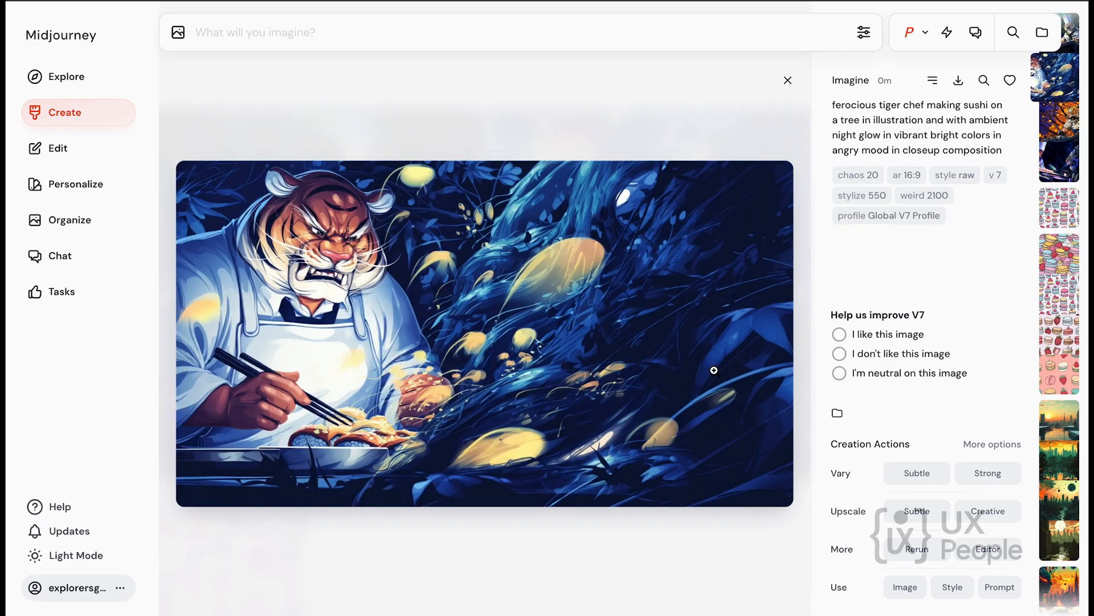
{"action": "key", "text": "Right"}
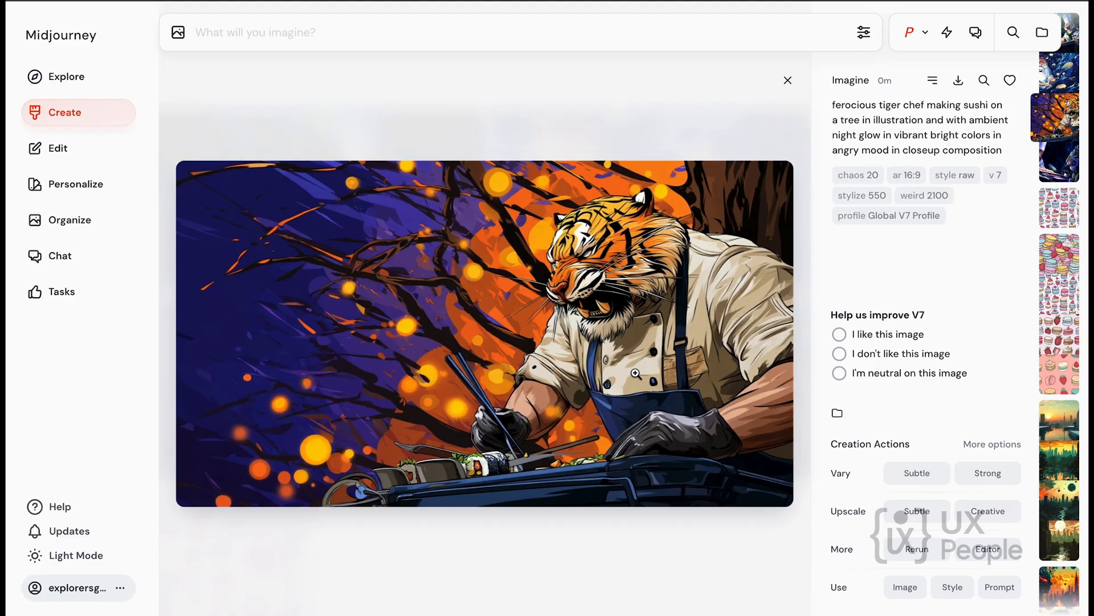
{"action": "key", "text": "Right"}
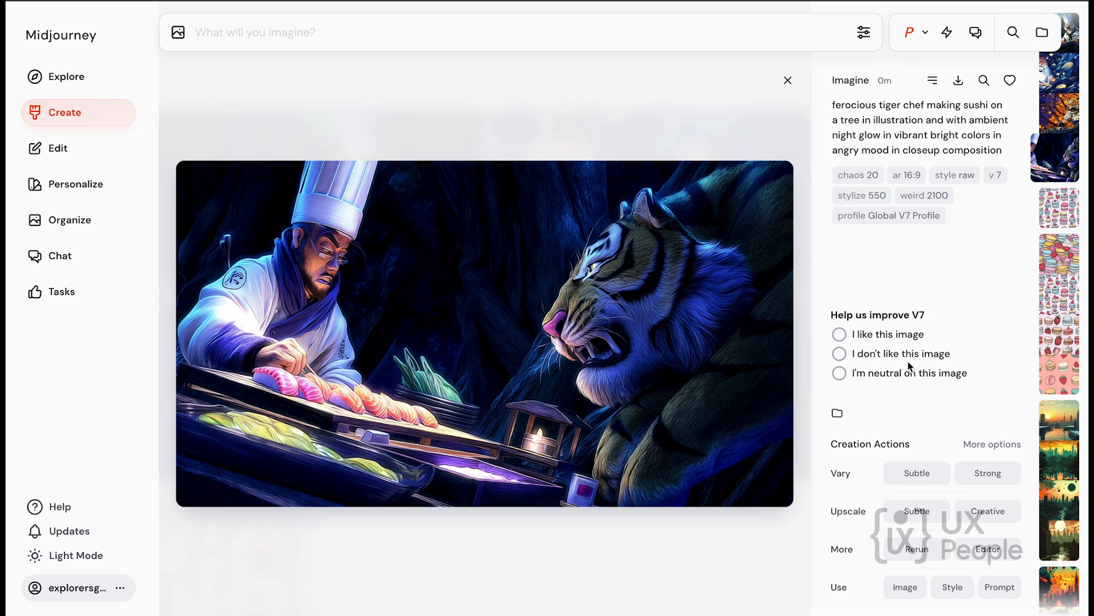
Create strong and subtle variations of the third tiger chef image, the one with the orange and purple background.
{"action": "left_click", "coordinate": [1066, 110]}
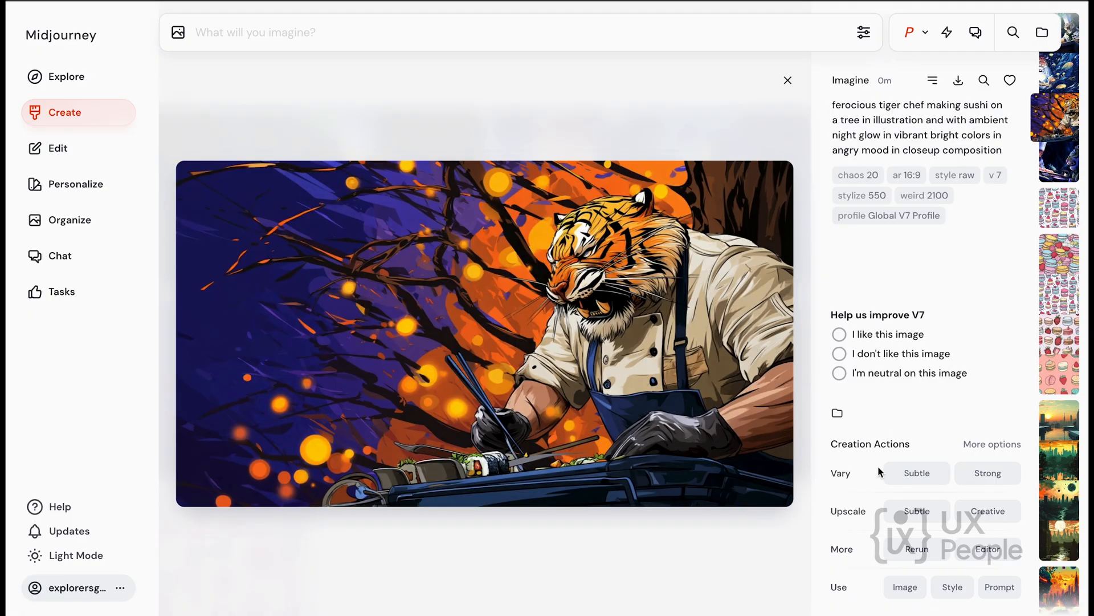
{"action": "scroll", "coordinate": [977, 559], "scroll_direction": "down", "scroll_amount": 3}
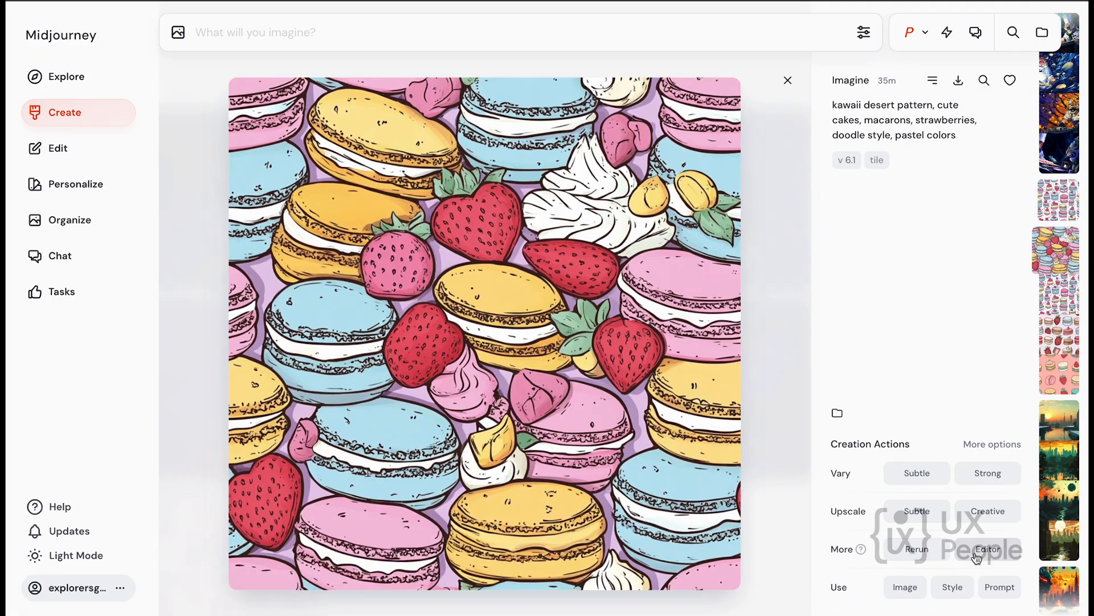
{"action": "left_click", "coordinate": [1058, 108]}
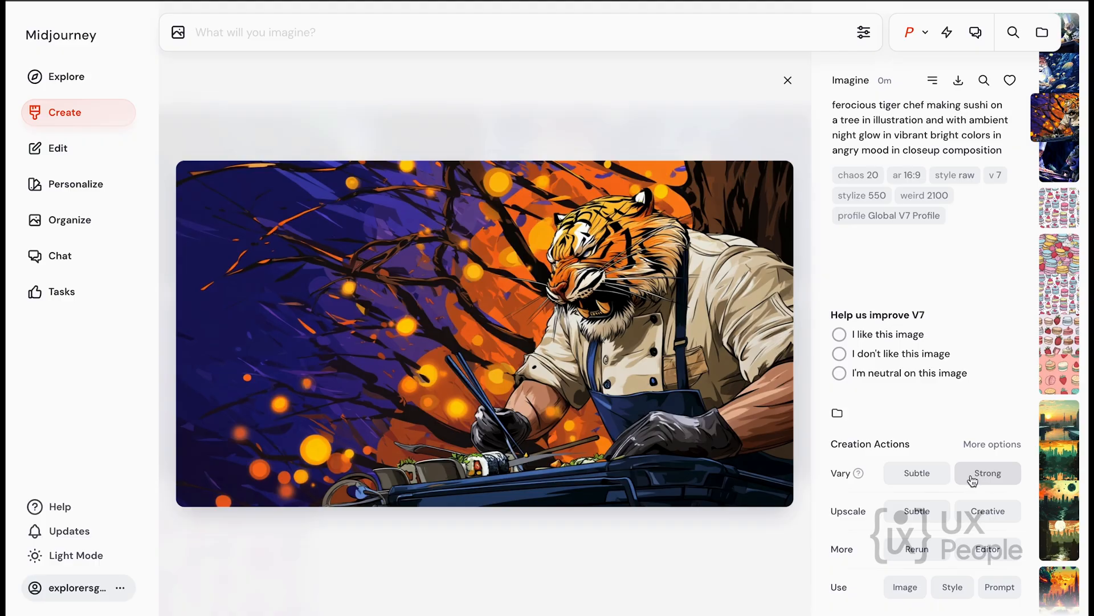
{"action": "left_click", "coordinate": [989, 481]}
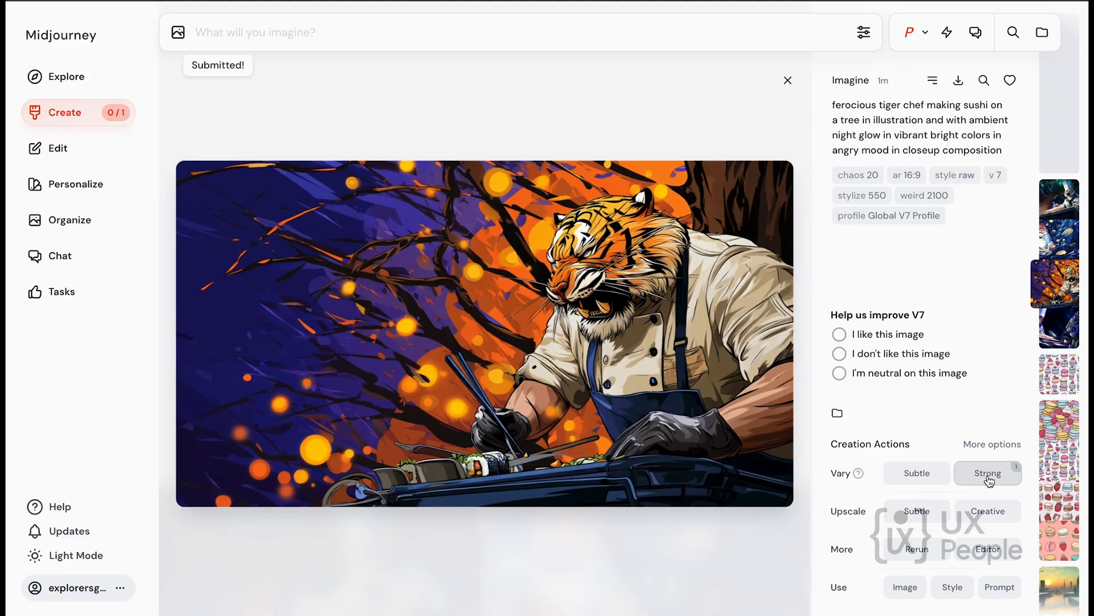
{"action": "left_click", "coordinate": [939, 480]}
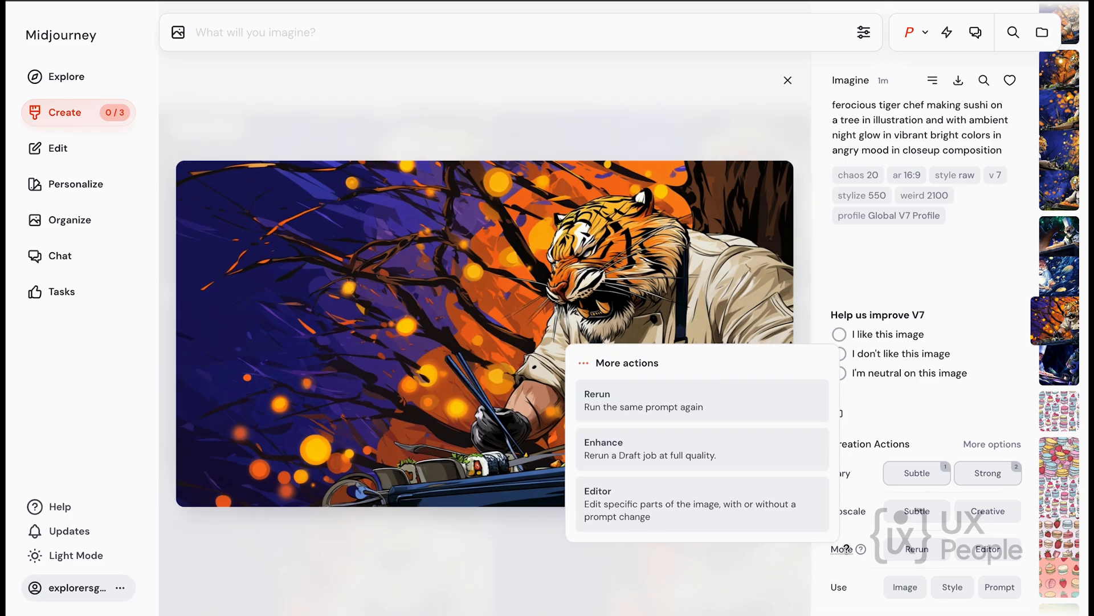
{"action": "mouse_move", "coordinate": [855, 585]}
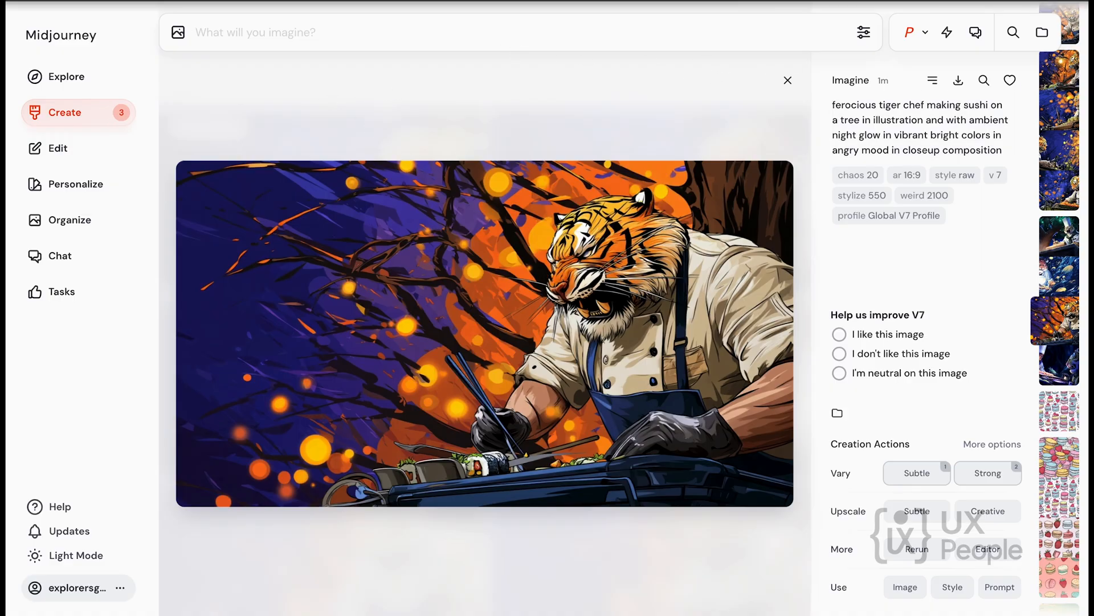
Close the enlarged image and compare the new tiger chef variations with the original results on the Create page.
{"action": "key", "text": "Escape"}
{"action": "scroll", "coordinate": [908, 389], "scroll_direction": "down", "scroll_amount": 1}
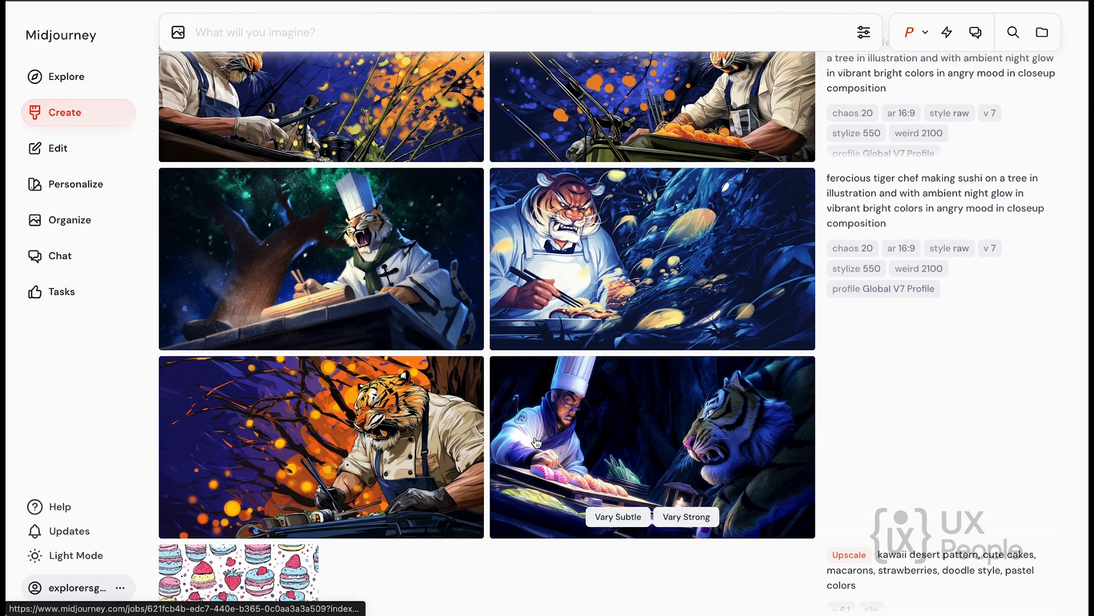
{"action": "scroll", "coordinate": [877, 206], "scroll_direction": "up", "scroll_amount": 5}
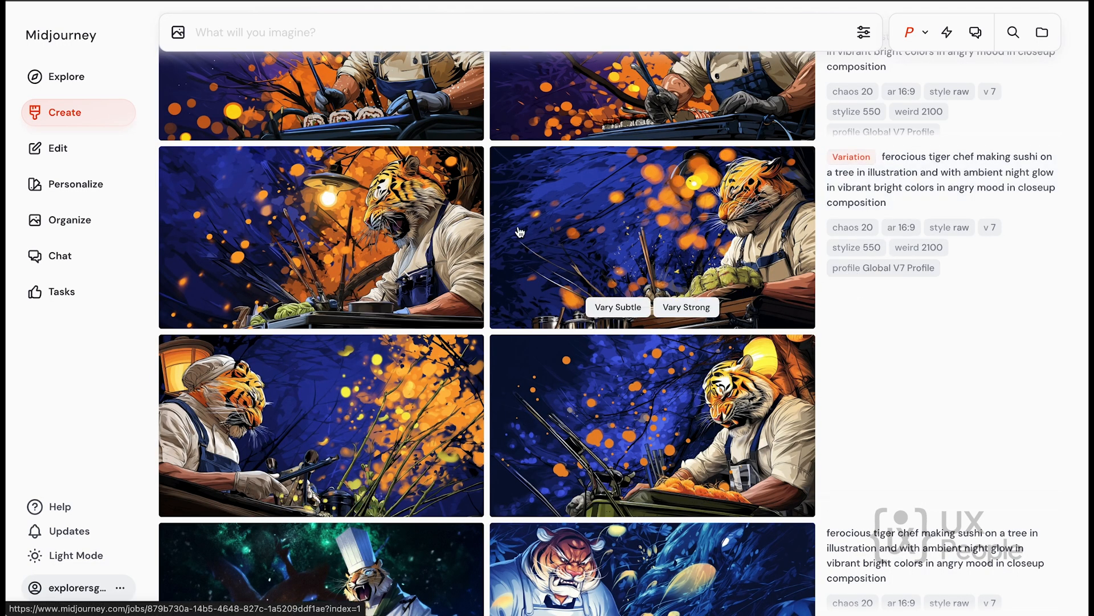
{"action": "scroll", "coordinate": [473, 274], "scroll_direction": "up", "scroll_amount": 2}
{"action": "scroll", "coordinate": [471, 242], "scroll_direction": "up", "scroll_amount": 4}
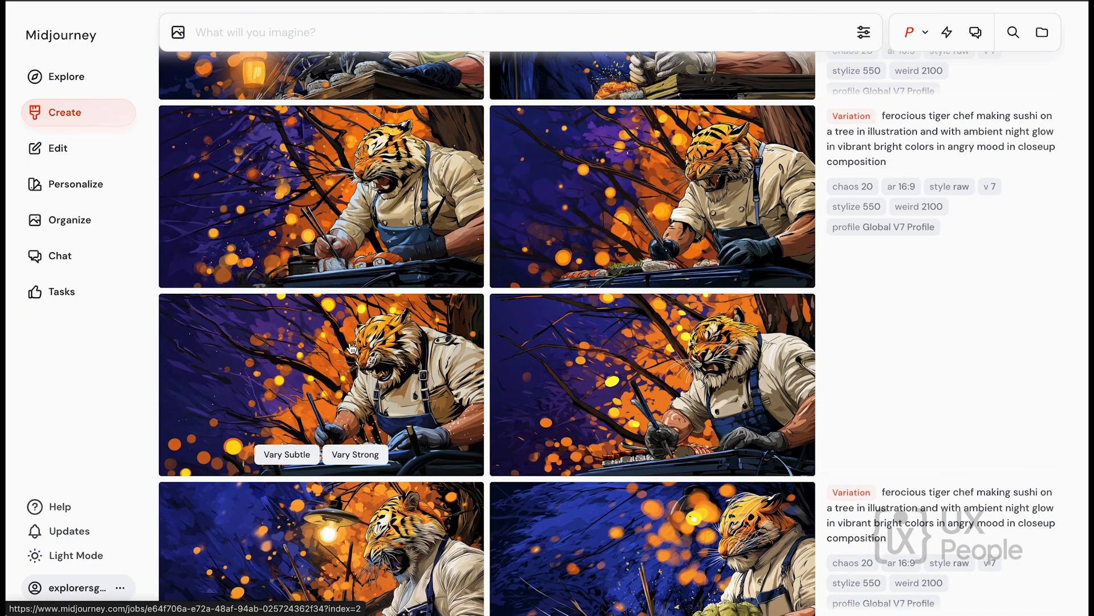
{"action": "scroll", "coordinate": [352, 348], "scroll_direction": "up", "scroll_amount": 3}
{"action": "scroll", "coordinate": [351, 349], "scroll_direction": "up", "scroll_amount": 4}
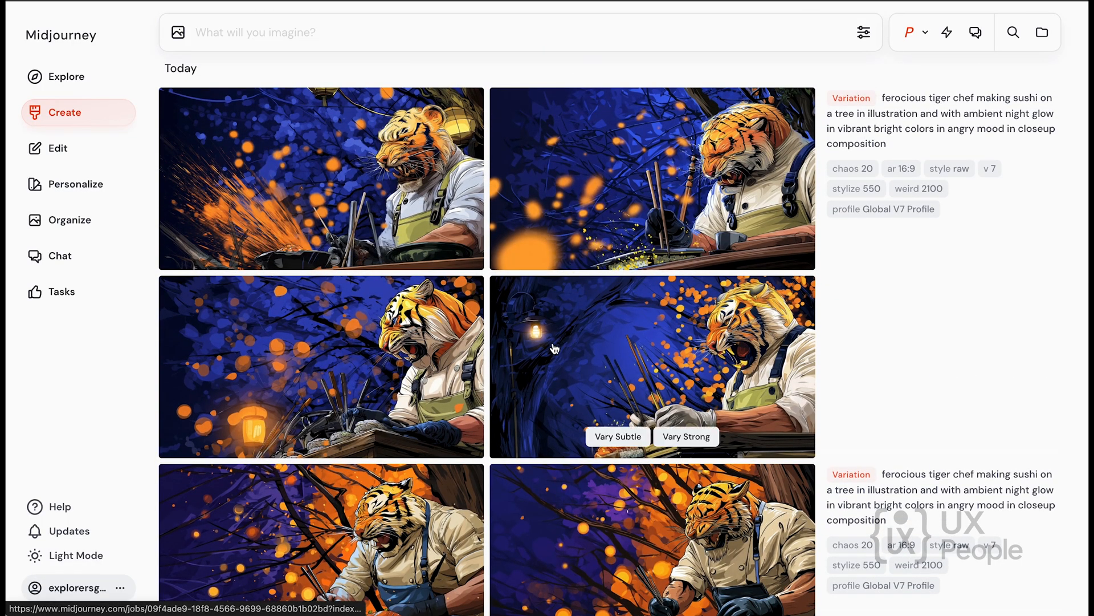
{"action": "scroll", "coordinate": [370, 394], "scroll_direction": "up", "scroll_amount": 1}
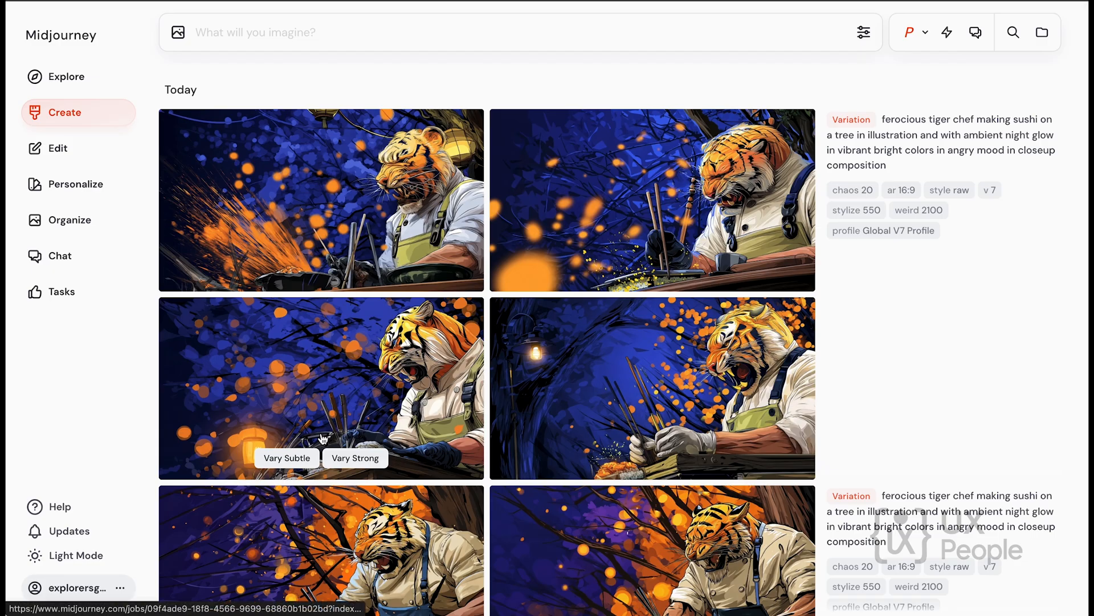
{"action": "scroll", "coordinate": [436, 456], "scroll_direction": "down", "scroll_amount": 5}
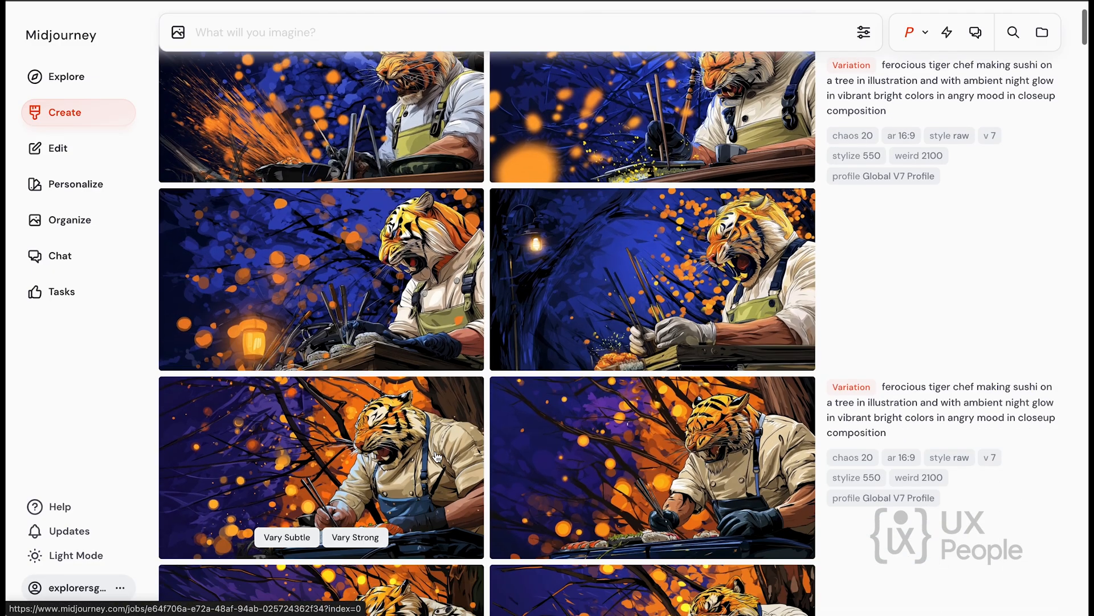
{"action": "scroll", "coordinate": [436, 456], "scroll_direction": "up", "scroll_amount": 5}
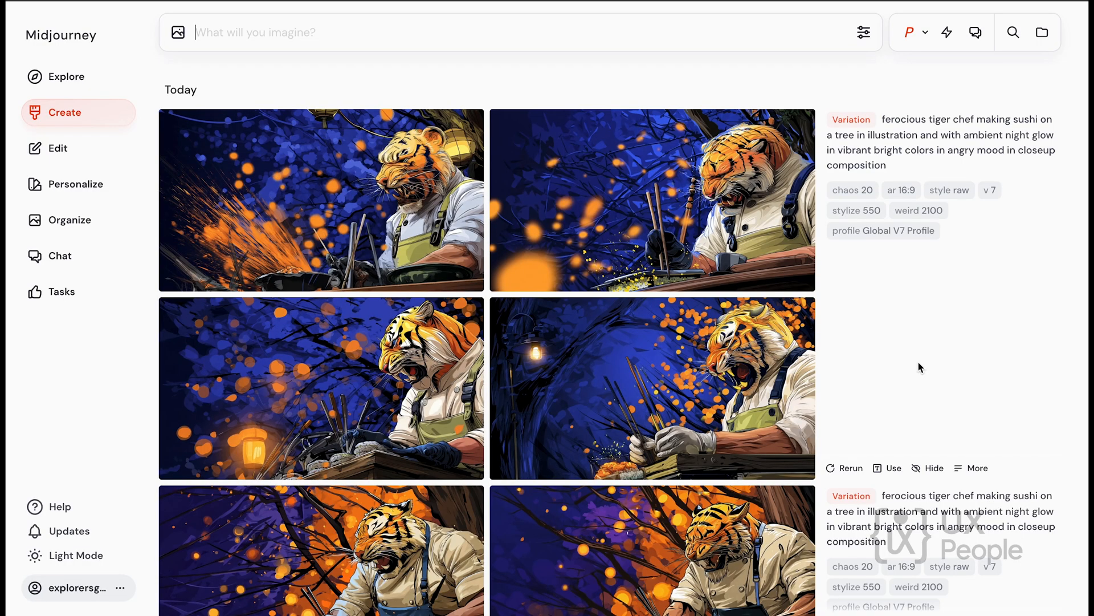
{"action": "scroll", "coordinate": [918, 361], "scroll_direction": "down", "scroll_amount": 8}
{"action": "scroll", "coordinate": [919, 362], "scroll_direction": "down", "scroll_amount": 6}
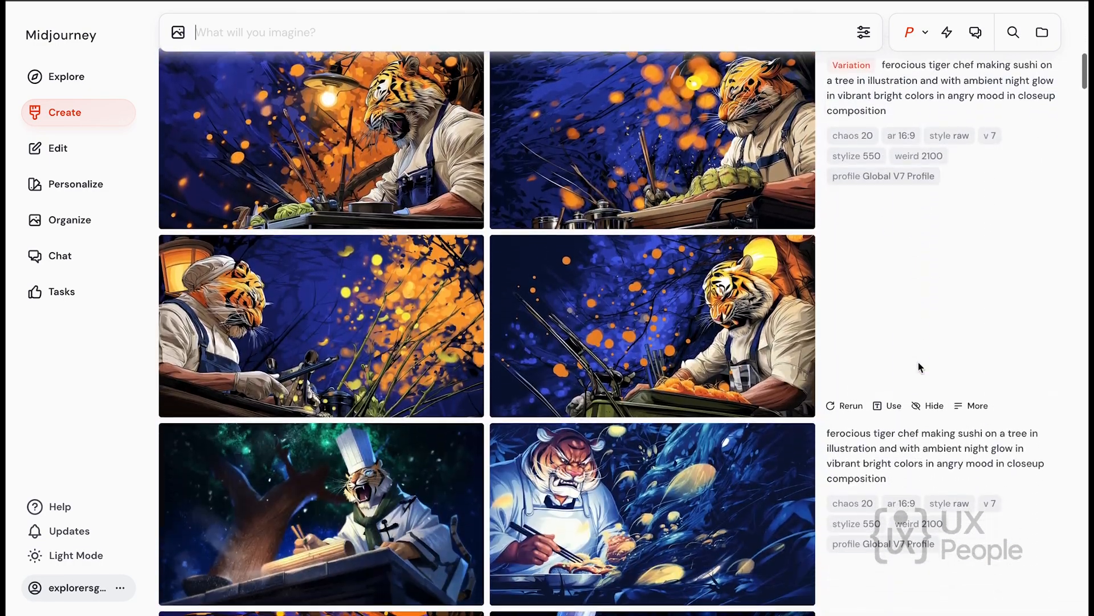
{"action": "scroll", "coordinate": [918, 363], "scroll_direction": "down", "scroll_amount": 5}
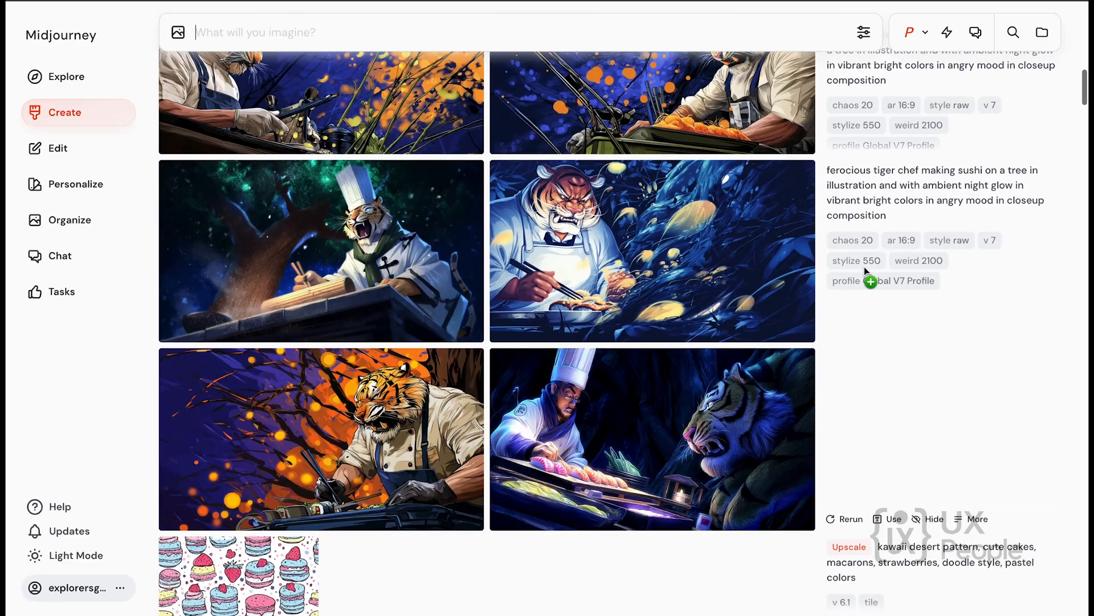
Start an edit of an uploaded image using the living room JPEG from the Desktop.
{"action": "left_click", "coordinate": [67, 154]}
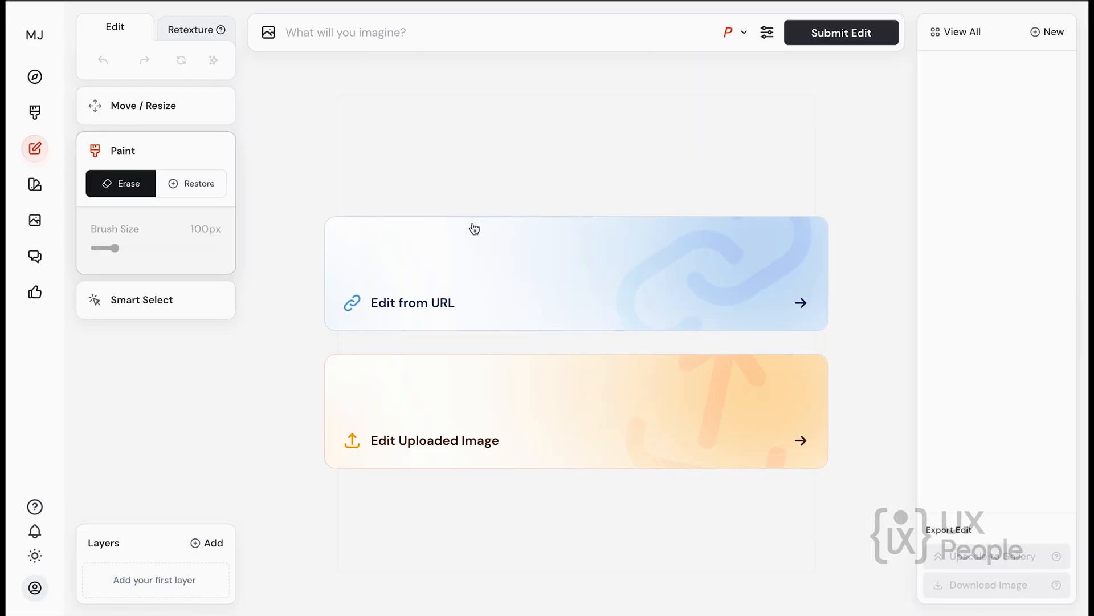
{"action": "left_click", "coordinate": [439, 418]}
{"action": "left_click", "coordinate": [402, 241]}
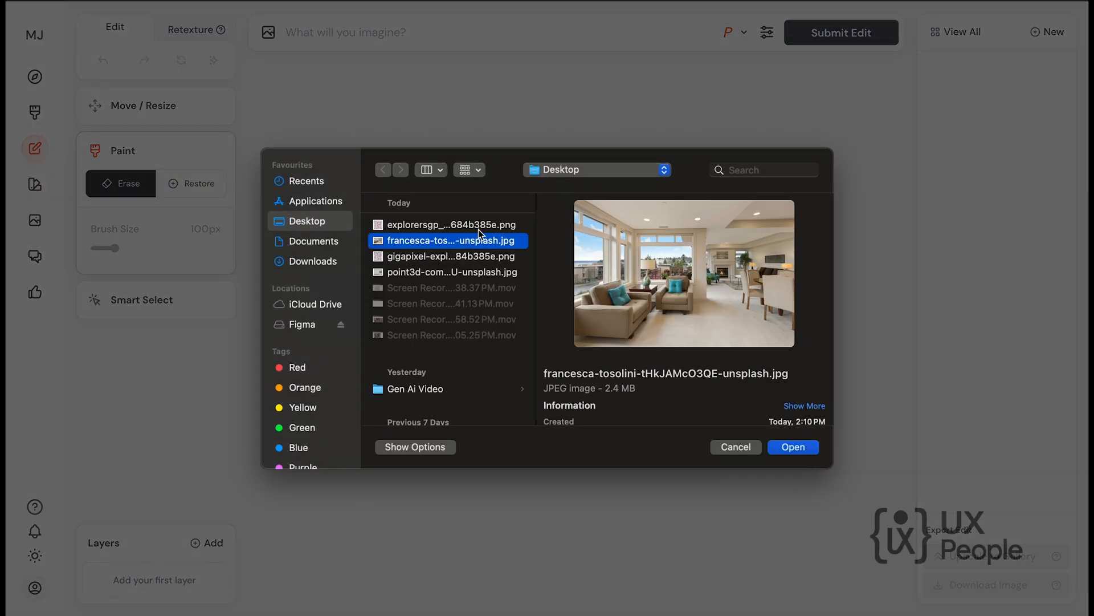
{"action": "left_click", "coordinate": [794, 447]}
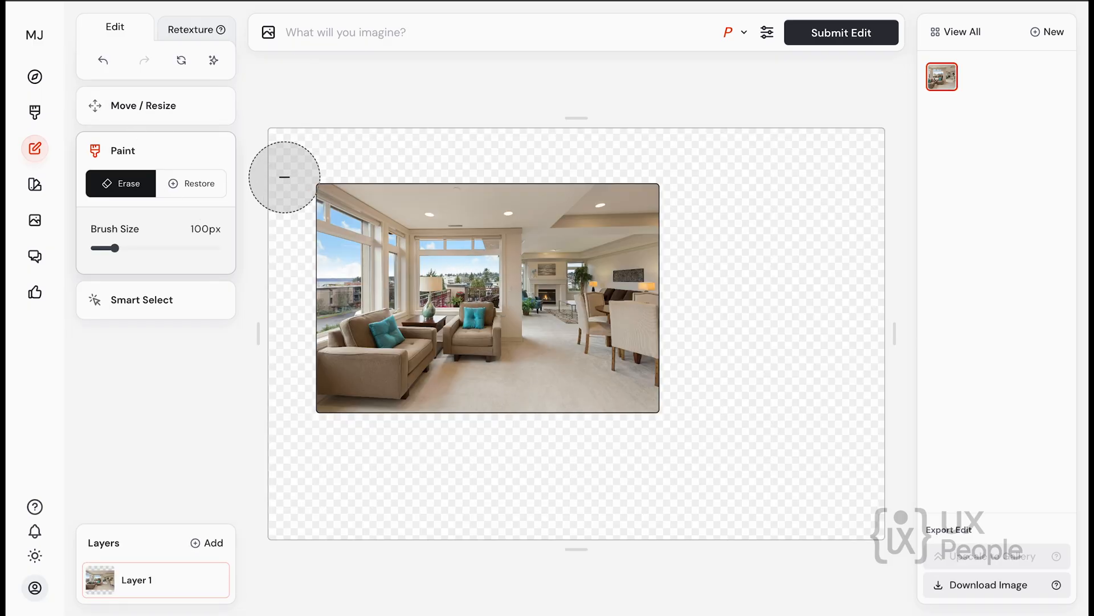
Set the canvas aspect ratio to 16:9, with the photo in its upper-left corner and scaled to 84%.
{"action": "left_click", "coordinate": [136, 105]}
{"action": "left_click_drag", "start_coordinate": [459, 282], "coordinate": [387, 245]}
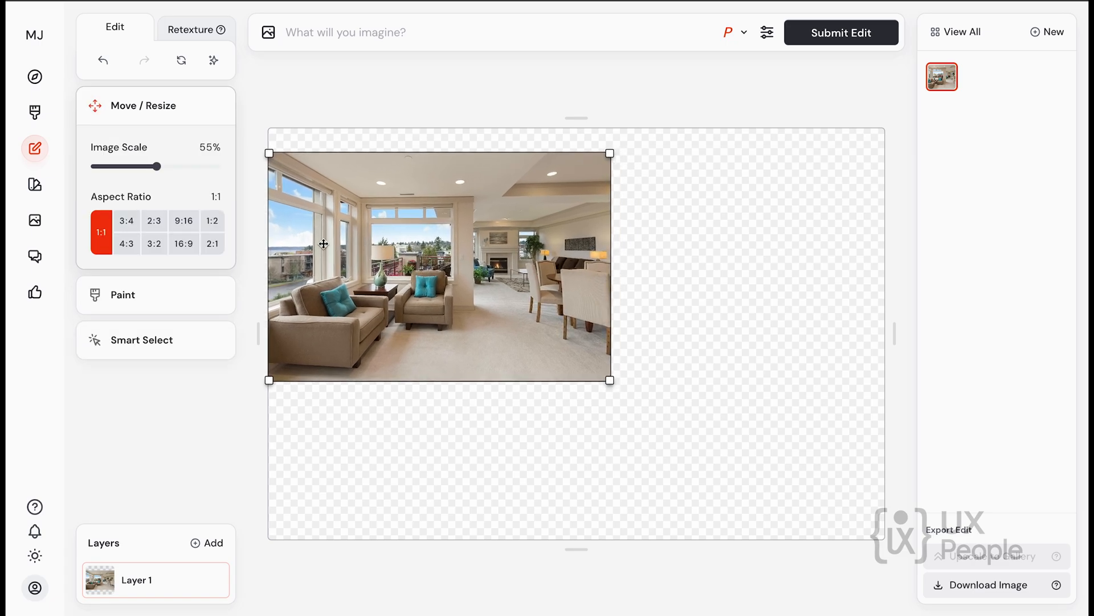
{"action": "left_click", "coordinate": [184, 243]}
{"action": "left_click_drag", "start_coordinate": [504, 269], "coordinate": [505, 275]}
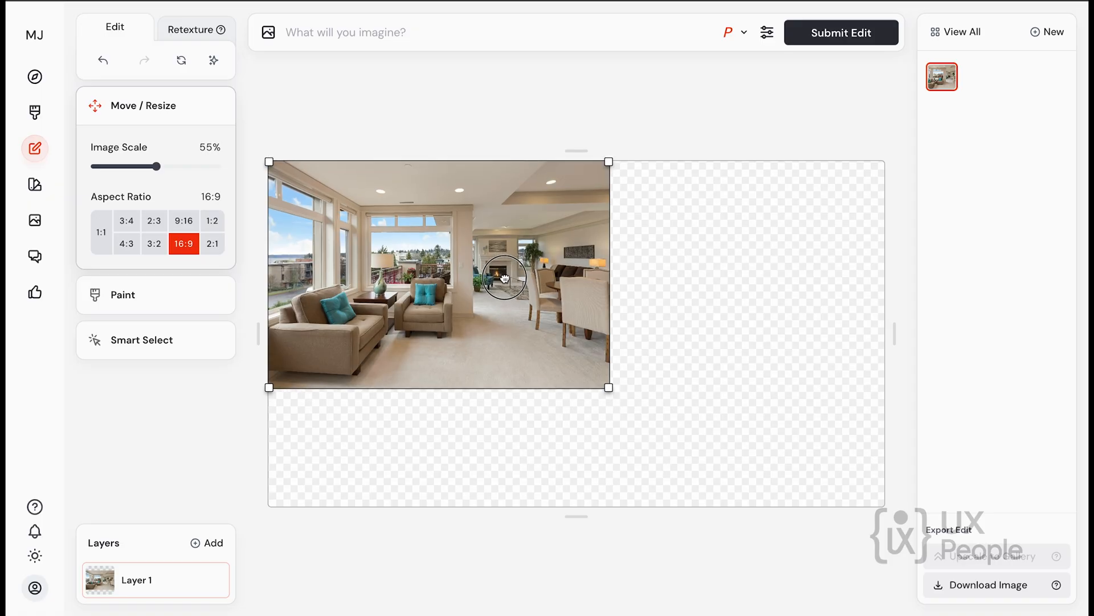
{"action": "left_click_drag", "start_coordinate": [610, 388], "coordinate": [707, 509]}
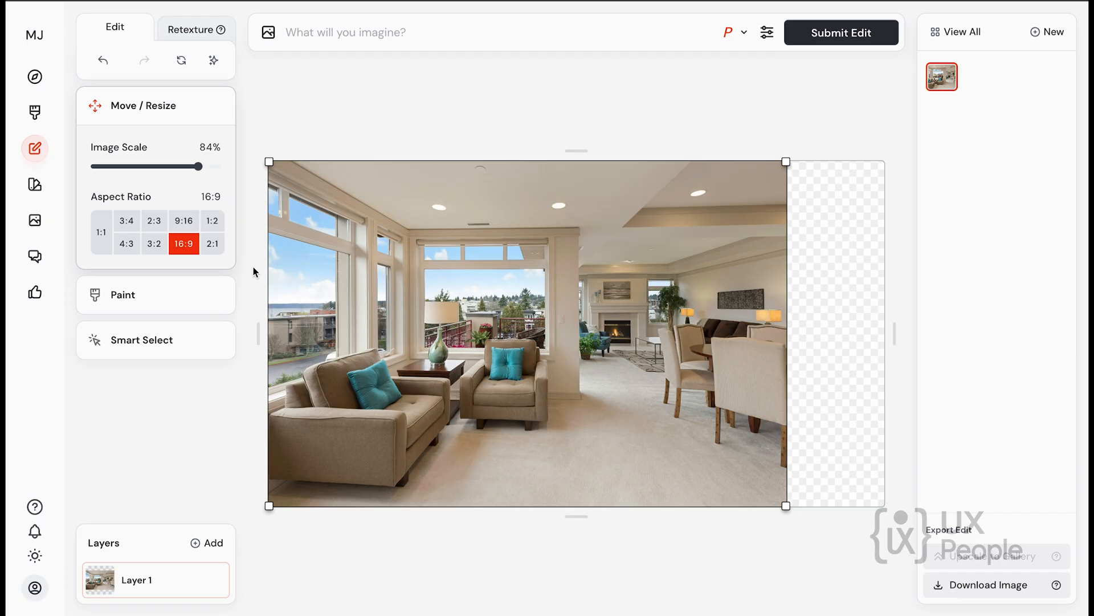
Erase the dining area and fireplace from the photo's right part with a 55 px brush.
{"action": "left_click", "coordinate": [159, 294]}
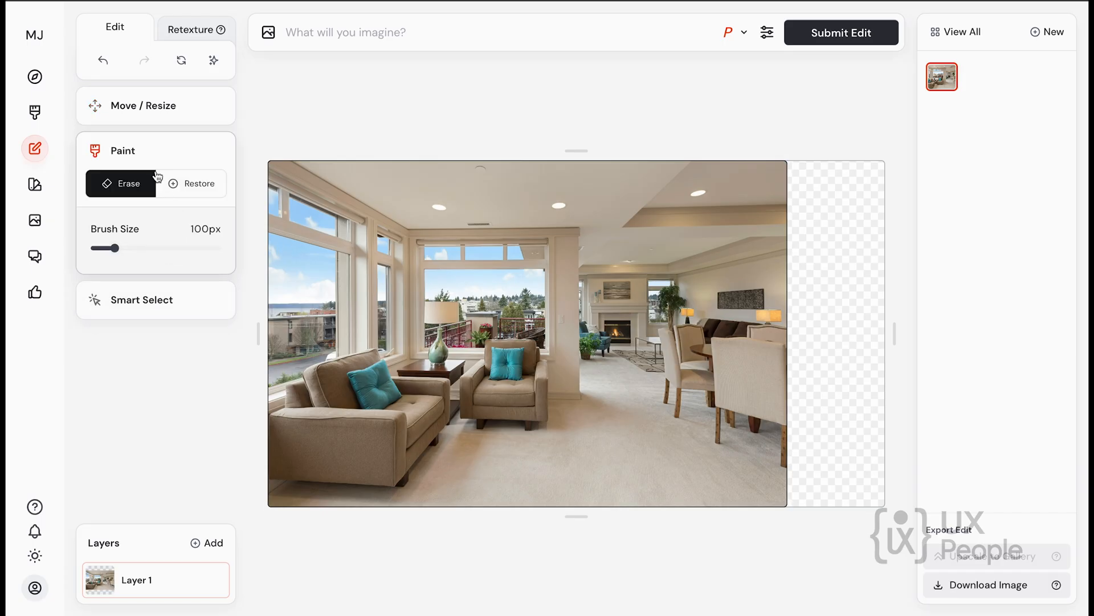
{"action": "left_click_drag", "start_coordinate": [114, 248], "coordinate": [102, 248]}
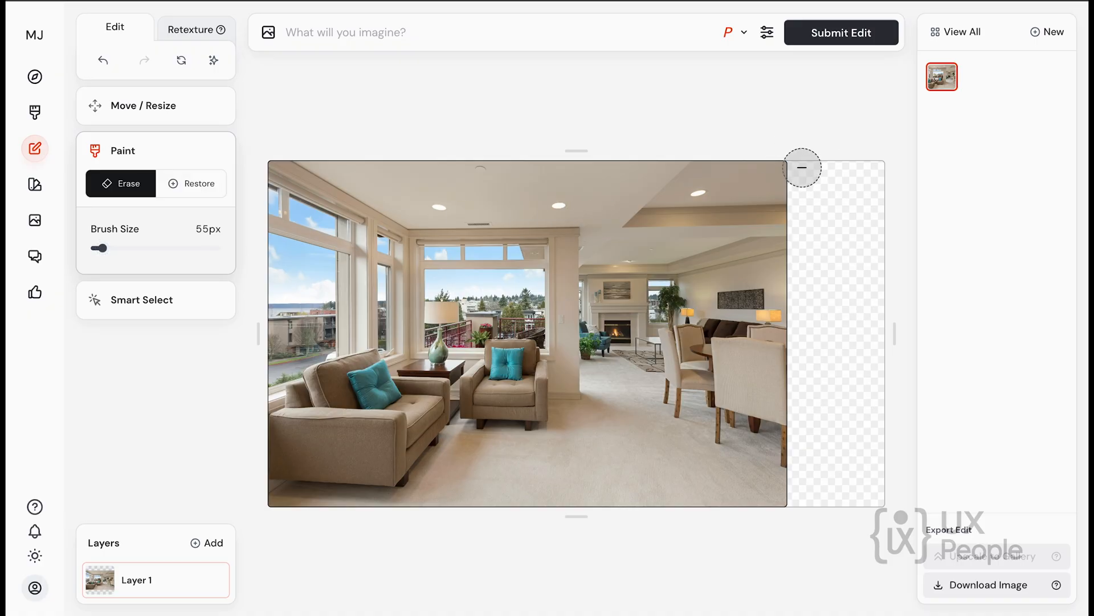
{"action": "mouse_move", "coordinate": [802, 167]}
{"action": "left_mouse_down"}
{"action": "mouse_move", "coordinate": [755, 237]}
{"action": "mouse_move", "coordinate": [660, 328]}
{"action": "mouse_move", "coordinate": [638, 329]}
{"action": "mouse_move", "coordinate": [635, 279]}
{"action": "mouse_move", "coordinate": [617, 268]}
{"action": "mouse_move", "coordinate": [606, 295]}
{"action": "mouse_move", "coordinate": [603, 269]}
{"action": "mouse_move", "coordinate": [600, 278]}
{"action": "mouse_move", "coordinate": [603, 357]}
{"action": "mouse_move", "coordinate": [618, 386]}
{"action": "mouse_move", "coordinate": [664, 317]}
{"action": "mouse_move", "coordinate": [665, 417]}
{"action": "mouse_move", "coordinate": [655, 378]}
{"action": "mouse_move", "coordinate": [672, 327]}
{"action": "mouse_move", "coordinate": [718, 316]}
{"action": "mouse_move", "coordinate": [718, 268]}
{"action": "mouse_move", "coordinate": [663, 266]}
{"action": "mouse_move", "coordinate": [678, 302]}
{"action": "mouse_move", "coordinate": [743, 283]}
{"action": "mouse_move", "coordinate": [757, 295]}
{"action": "mouse_move", "coordinate": [744, 390]}
{"action": "mouse_move", "coordinate": [764, 451]}
{"action": "mouse_move", "coordinate": [714, 414]}
{"action": "mouse_move", "coordinate": [733, 447]}
{"action": "mouse_move", "coordinate": [763, 358]}
{"action": "mouse_move", "coordinate": [795, 322]}
{"action": "mouse_move", "coordinate": [761, 237]}
{"action": "mouse_move", "coordinate": [779, 243]}
{"action": "mouse_move", "coordinate": [778, 231]}
{"action": "mouse_move", "coordinate": [773, 433]}
{"action": "mouse_move", "coordinate": [782, 472]}
{"action": "mouse_move", "coordinate": [746, 402]}
{"action": "mouse_move", "coordinate": [739, 332]}
{"action": "mouse_move", "coordinate": [752, 237]}
{"action": "mouse_move", "coordinate": [646, 232]}
{"action": "mouse_move", "coordinate": [607, 256]}
{"action": "mouse_move", "coordinate": [680, 208]}
{"action": "mouse_move", "coordinate": [727, 200]}
{"action": "mouse_move", "coordinate": [792, 165]}
{"action": "mouse_move", "coordinate": [751, 192]}
{"action": "mouse_move", "coordinate": [718, 322]}
{"action": "mouse_move", "coordinate": [678, 380]}
{"action": "mouse_move", "coordinate": [622, 404]}
{"action": "mouse_move", "coordinate": [703, 444]}
{"action": "mouse_move", "coordinate": [751, 491]}
{"action": "mouse_move", "coordinate": [795, 505]}
{"action": "mouse_move", "coordinate": [691, 412]}
{"action": "mouse_move", "coordinate": [745, 210]}
{"action": "mouse_move", "coordinate": [737, 179]}
{"action": "mouse_move", "coordinate": [696, 207]}
{"action": "left_mouse_up"}
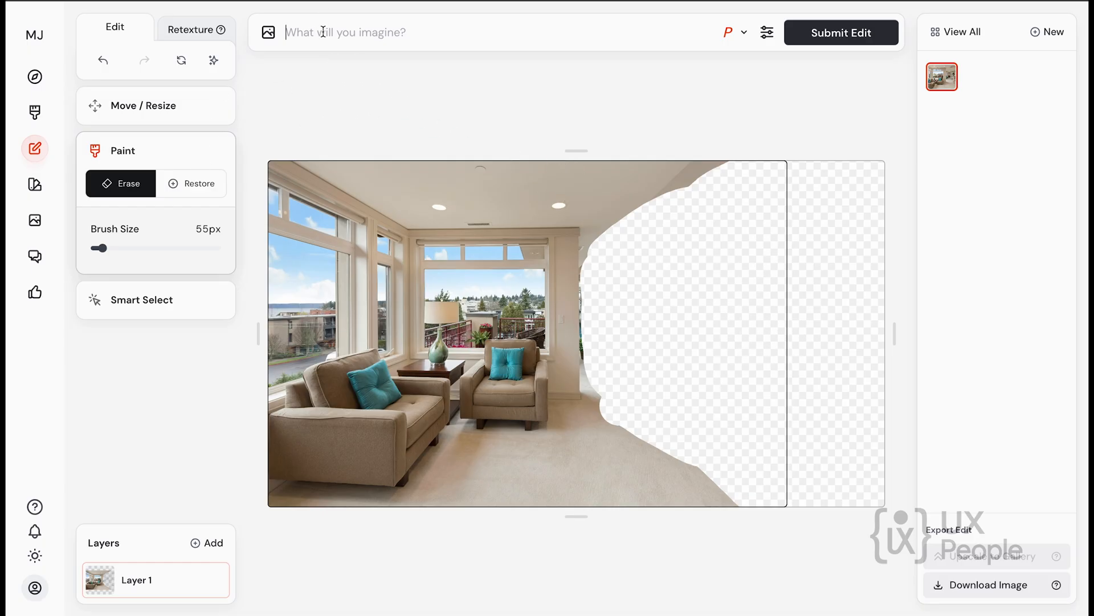
Submit the edit with the prompt "Add TV Set with music system" and view the second and third results.
{"action": "type", "text": "Add TV Set with music system"}
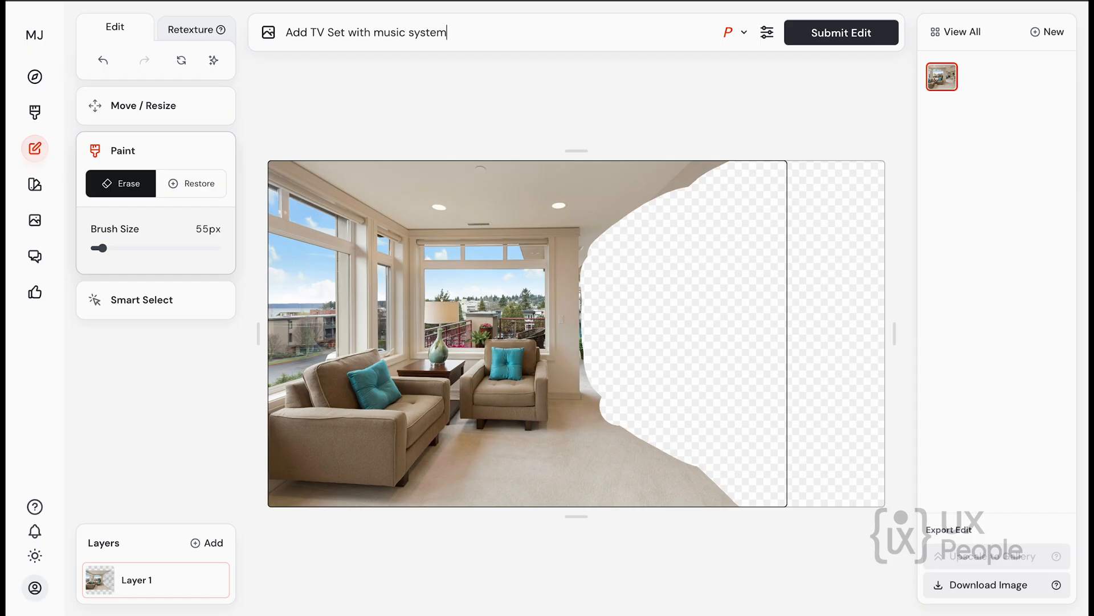
{"action": "left_click", "coordinate": [842, 33]}
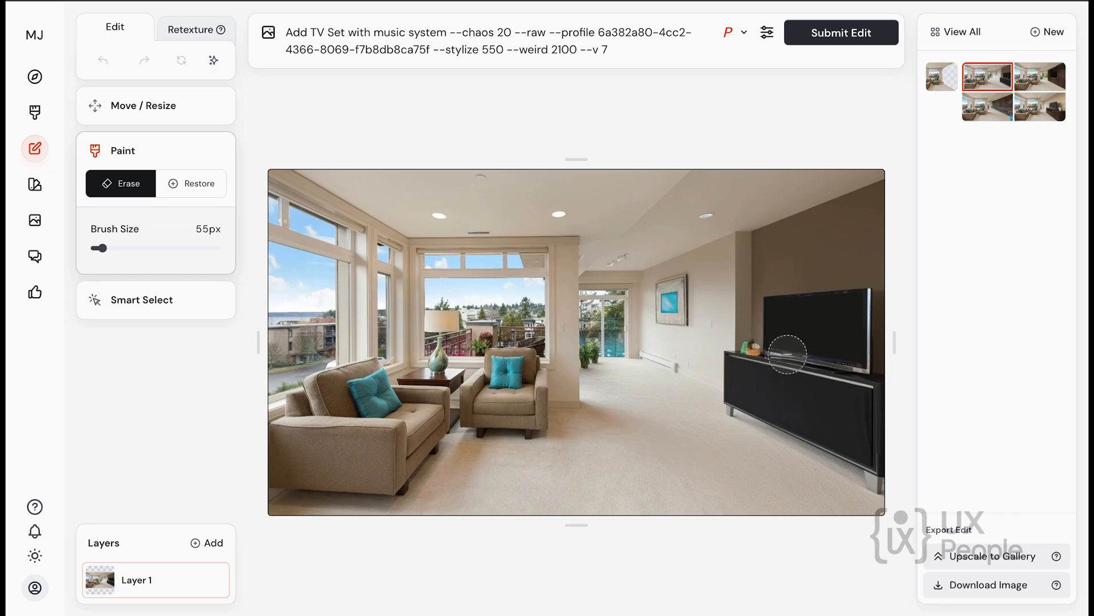
{"action": "left_click", "coordinate": [1041, 78]}
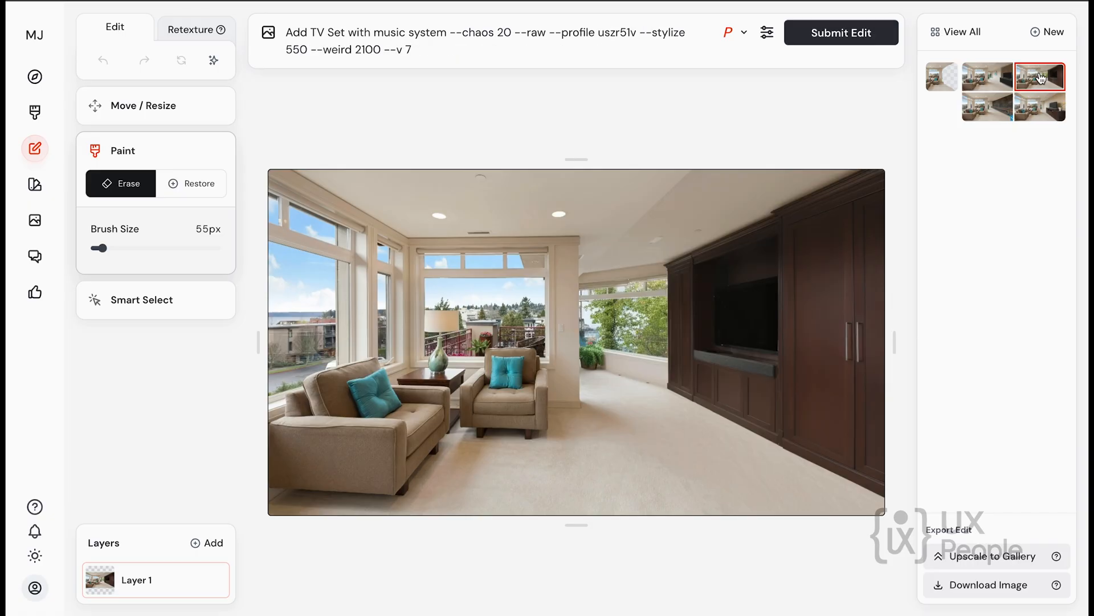
{"action": "left_click", "coordinate": [981, 106]}
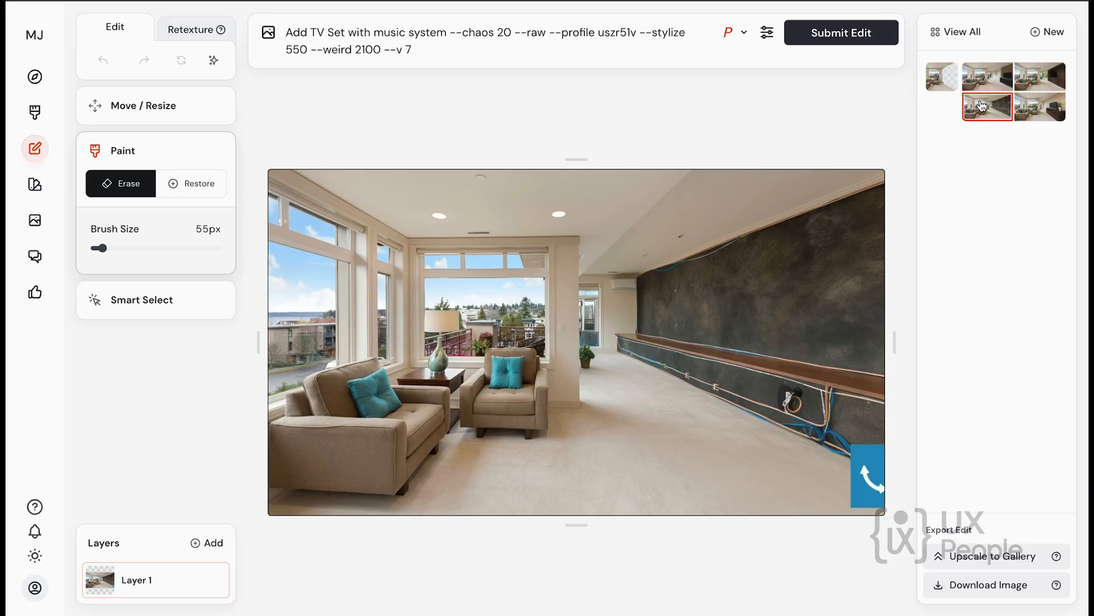
View the fourth TV result, return to the first one and smart-select the two large window areas behind the armchairs.
{"action": "left_click", "coordinate": [1043, 110]}
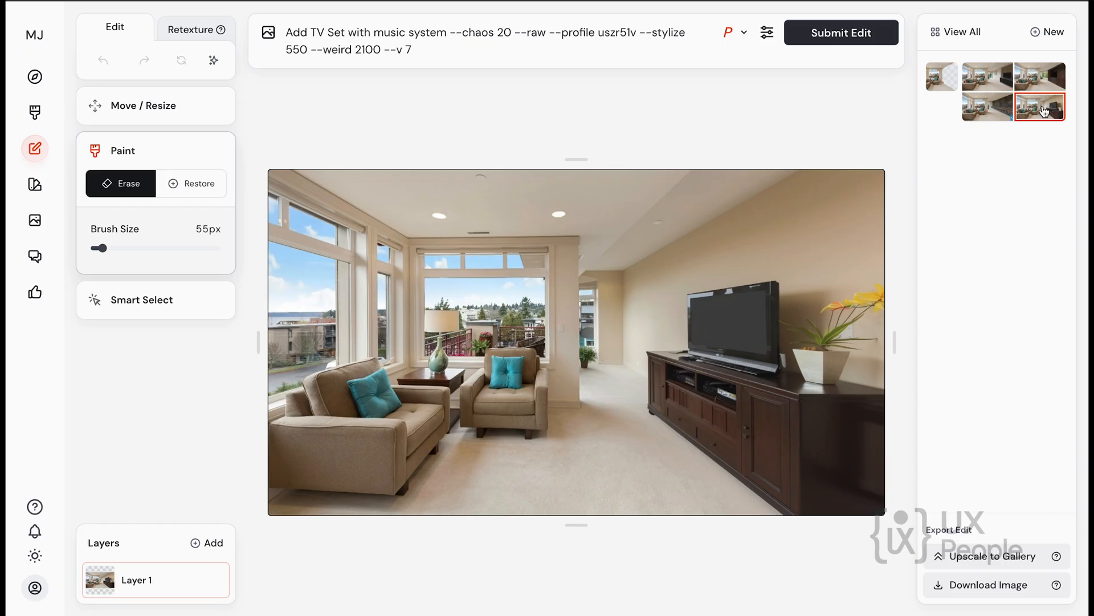
{"action": "left_click", "coordinate": [983, 73]}
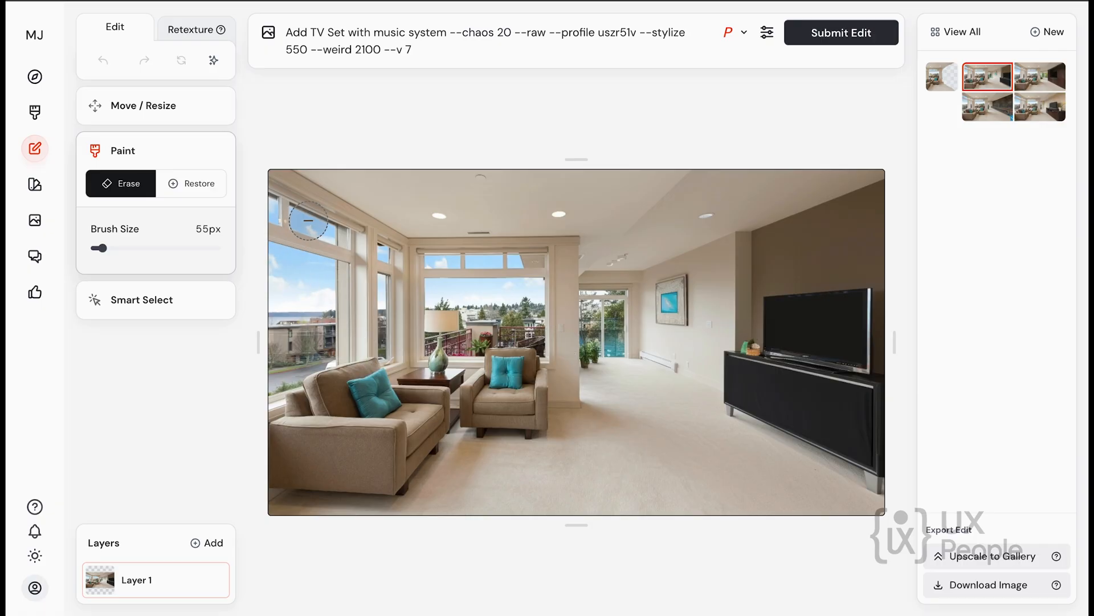
{"action": "left_click", "coordinate": [149, 310]}
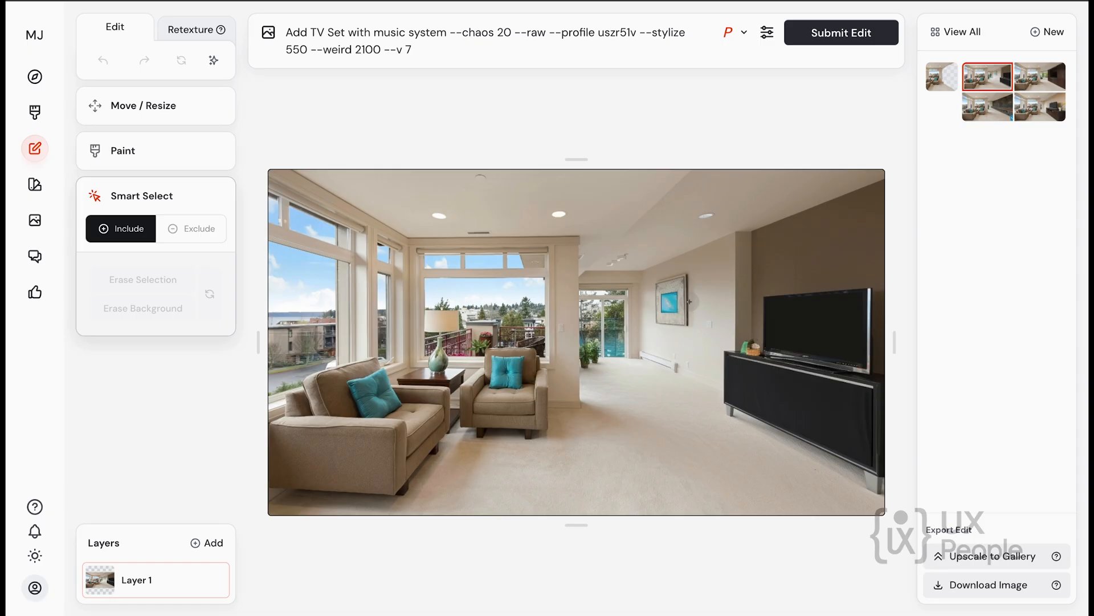
{"action": "left_click", "coordinate": [298, 282]}
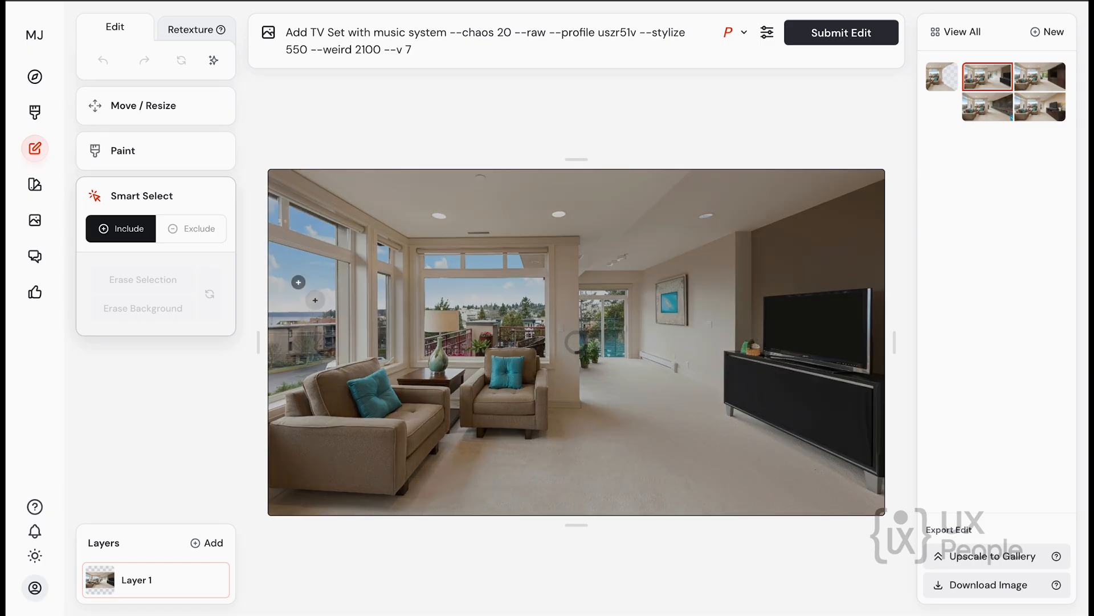
{"action": "left_click", "coordinate": [493, 295]}
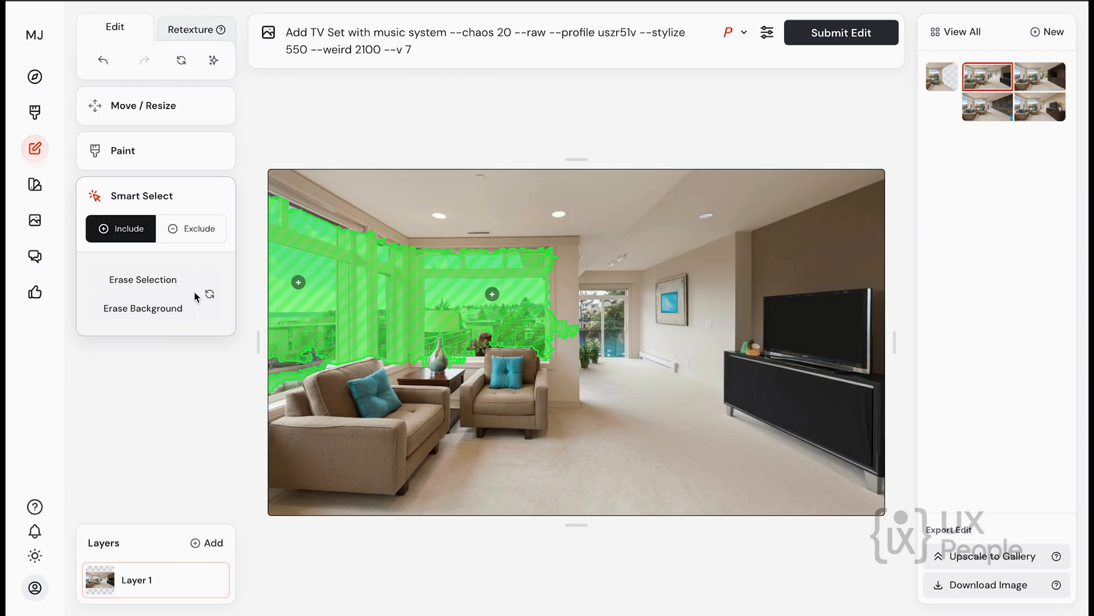
Replace the whole edit prompt with "make it as a night skyline with stars".
{"action": "left_click", "coordinate": [443, 51]}
{"action": "type", "text": "make it as a n"}
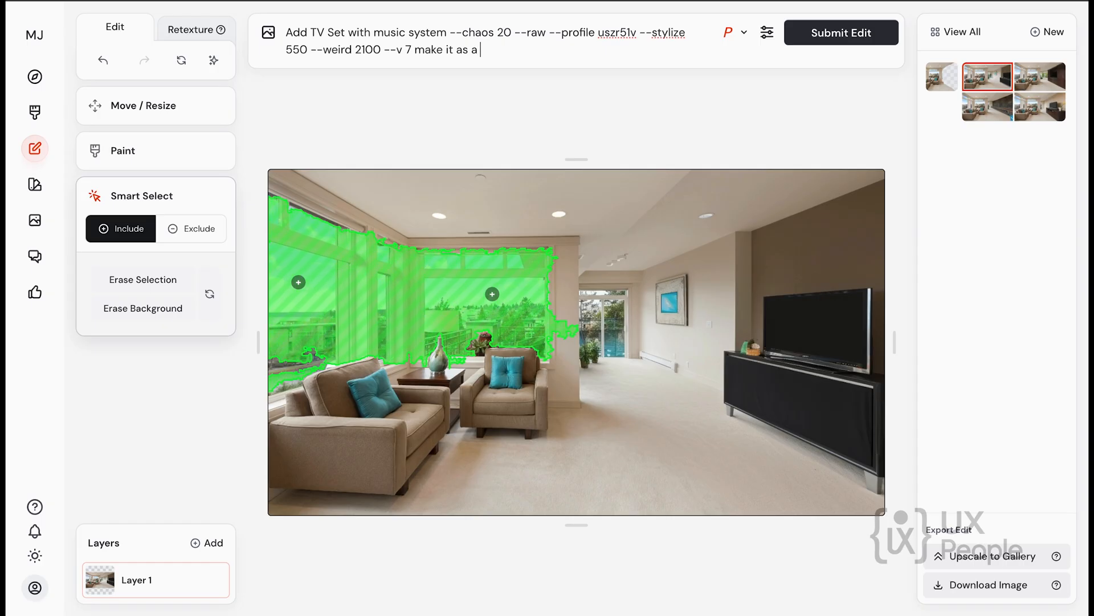
{"action": "type", "text": "ight skyline with stars"}
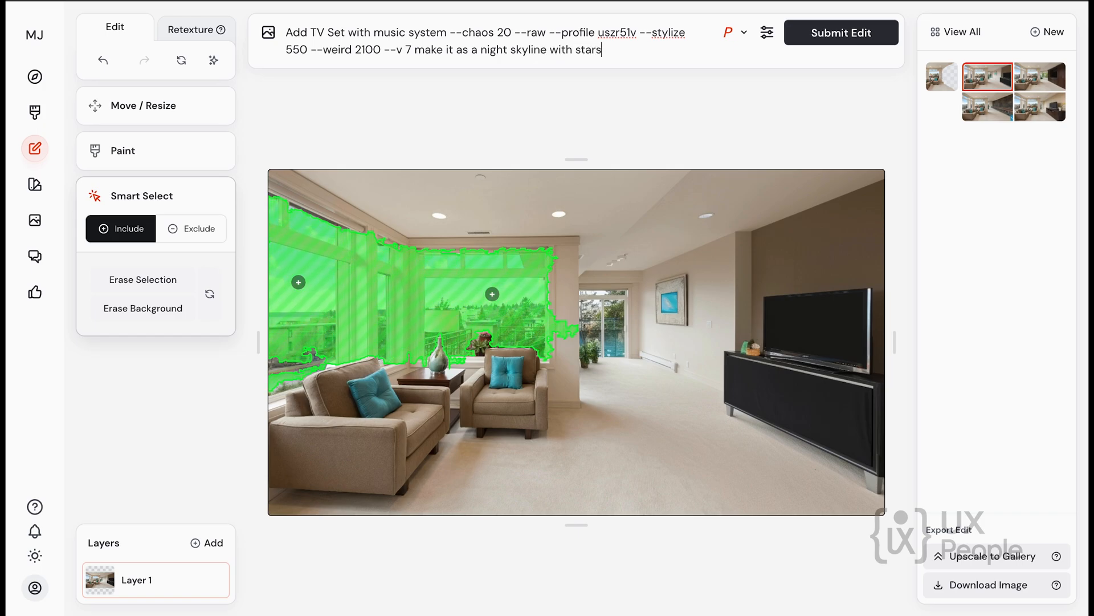
{"action": "left_click", "coordinate": [862, 39]}
{"action": "left_click_drag", "start_coordinate": [414, 50], "coordinate": [276, 19]}
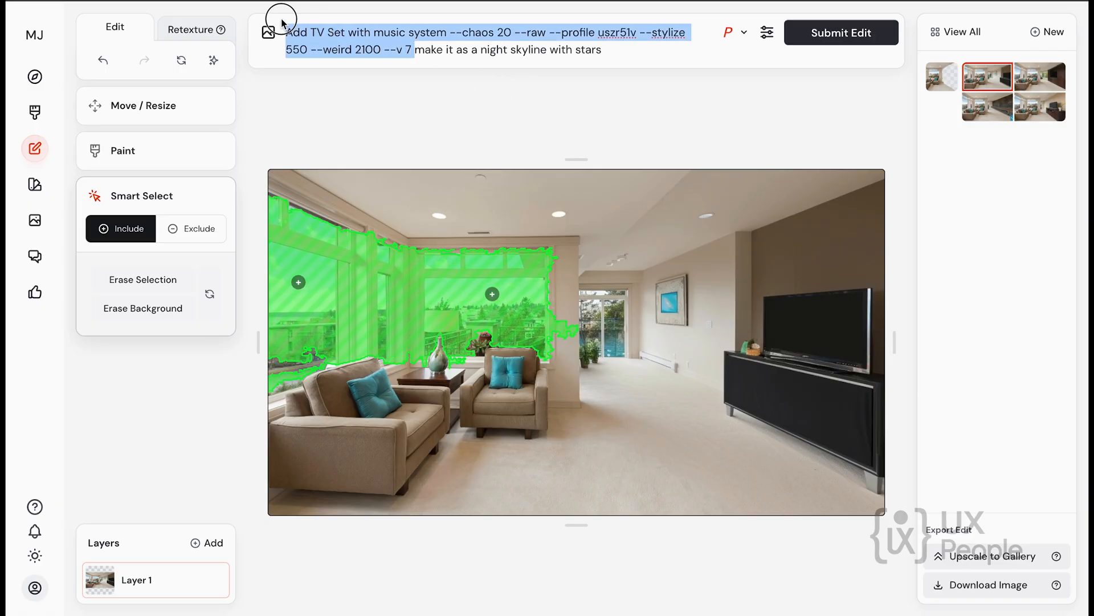
{"action": "key", "text": "BackSpace"}
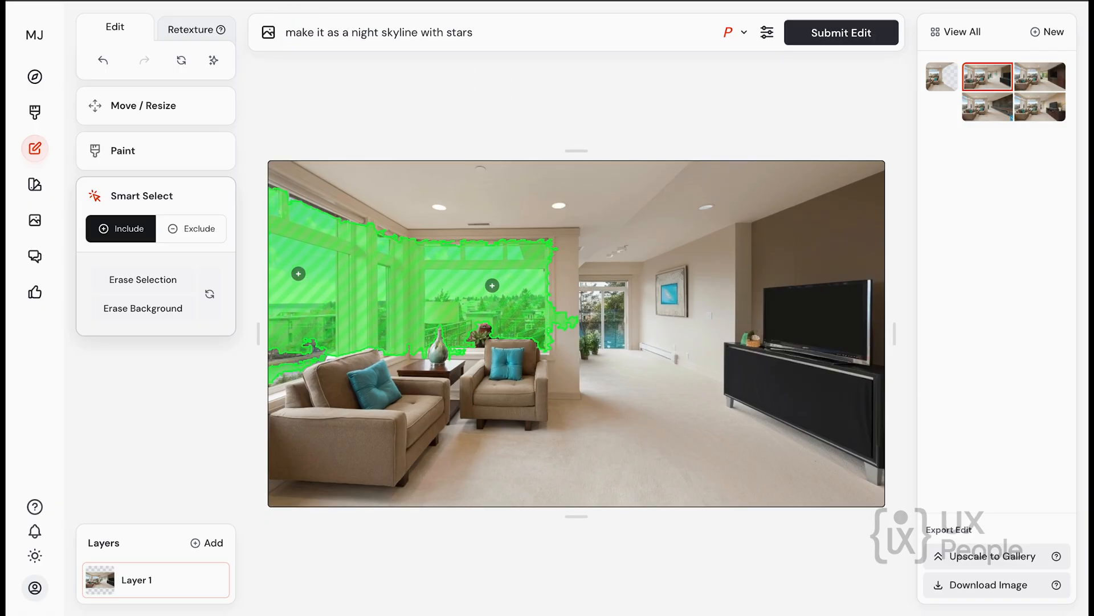
Erase the smart-selected window area and submit the night skyline edit.
{"action": "left_click", "coordinate": [842, 34]}
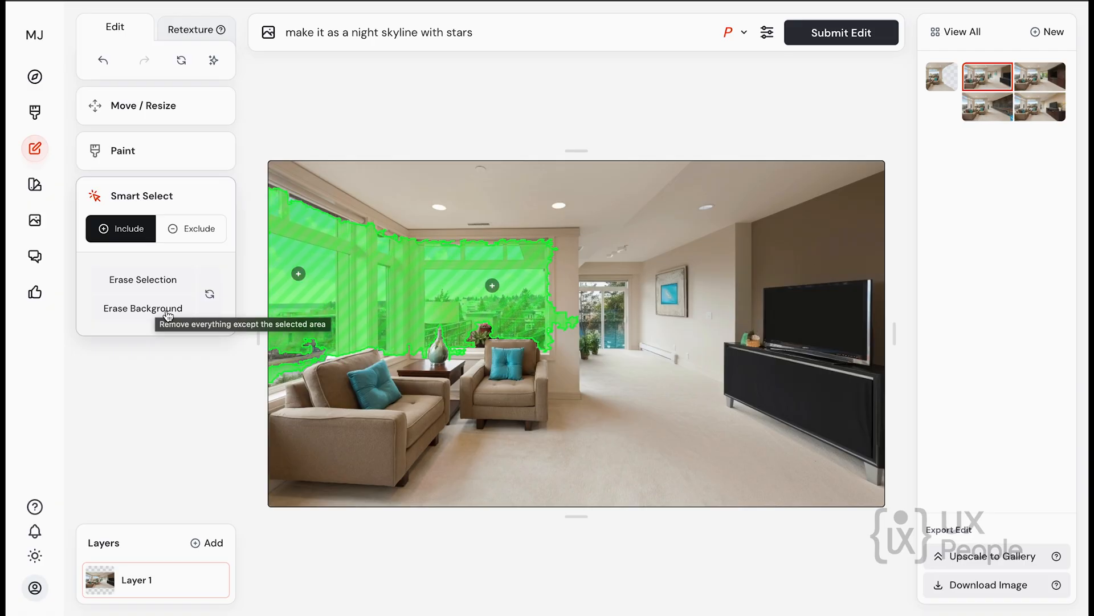
{"action": "left_click", "coordinate": [147, 281]}
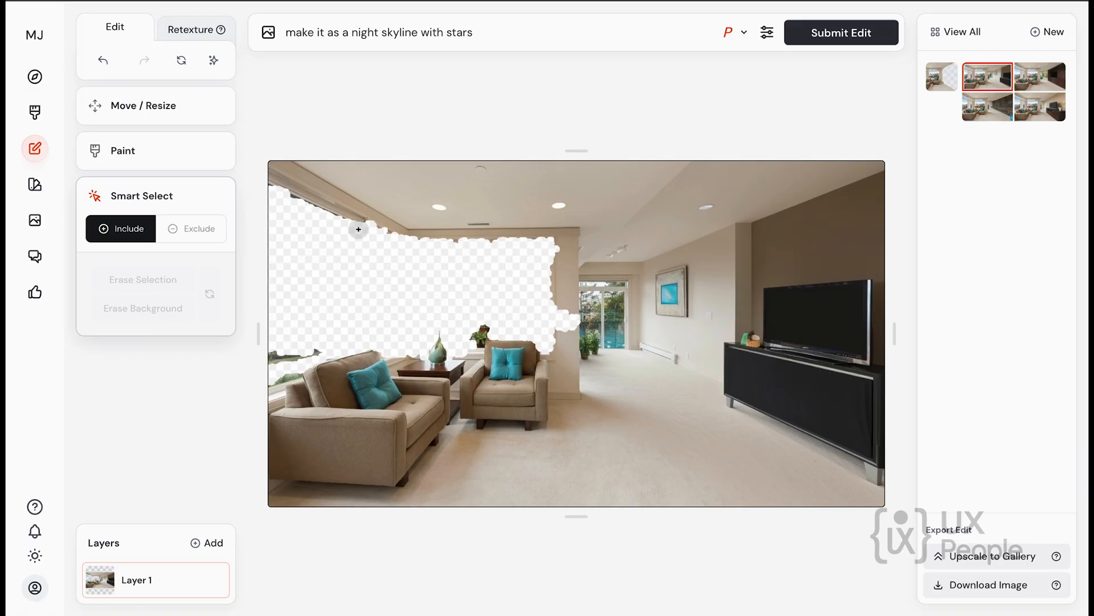
{"action": "left_click", "coordinate": [846, 34]}
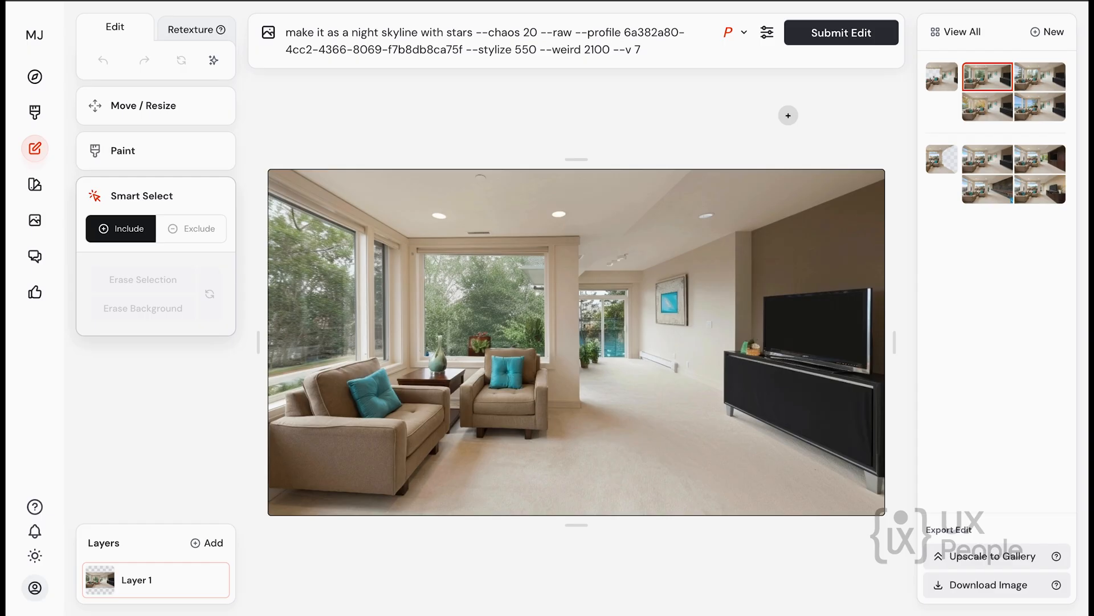
Compare the four night skyline results by viewing each one in turn.
{"action": "left_click", "coordinate": [1049, 83]}
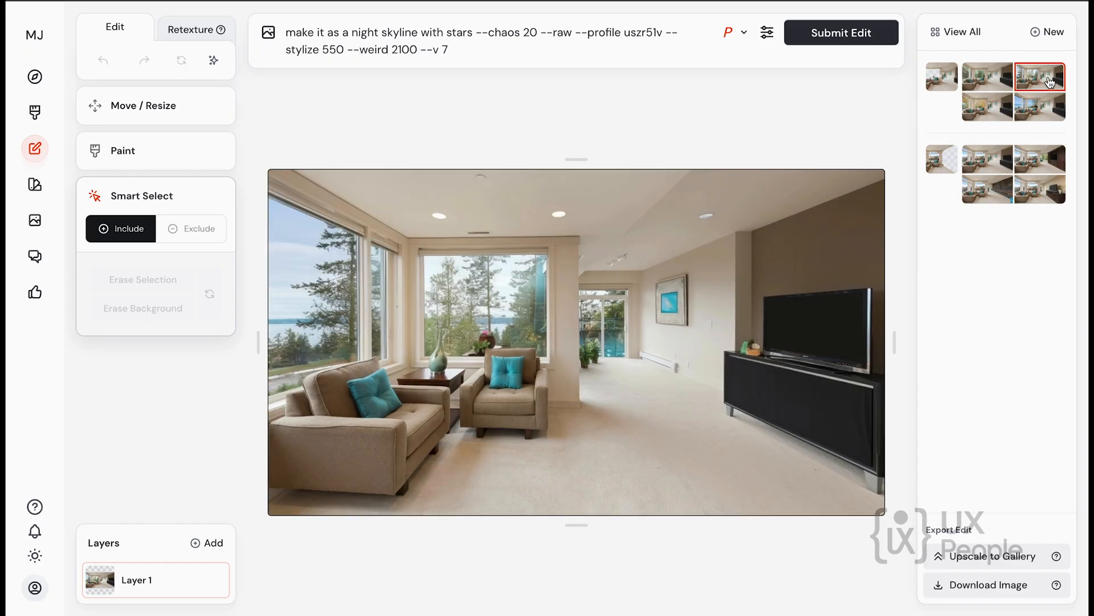
{"action": "left_click", "coordinate": [983, 109]}
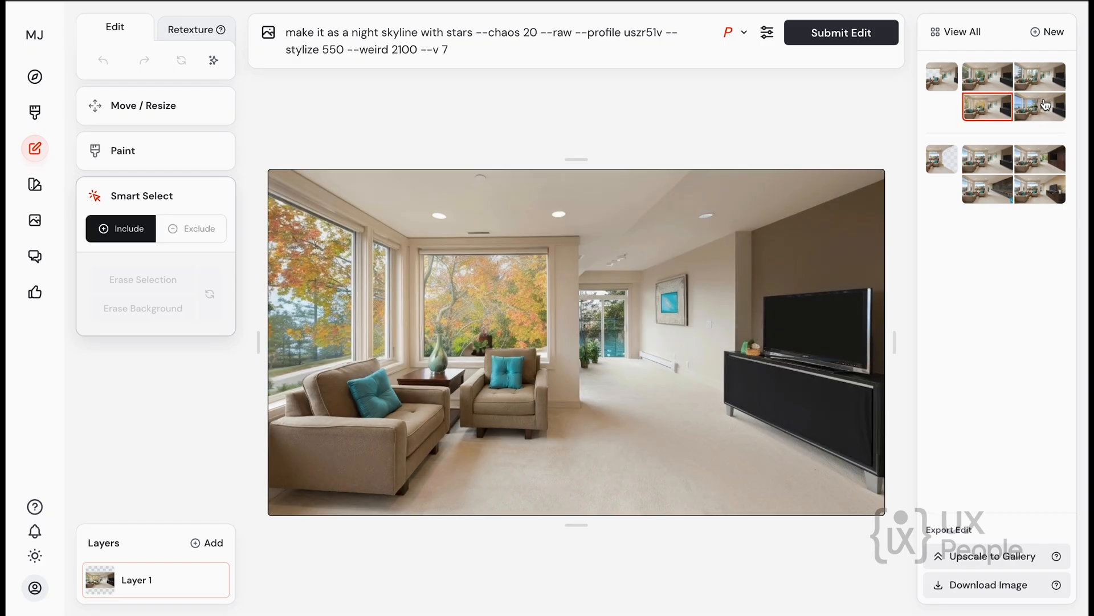
{"action": "left_click", "coordinate": [1046, 104]}
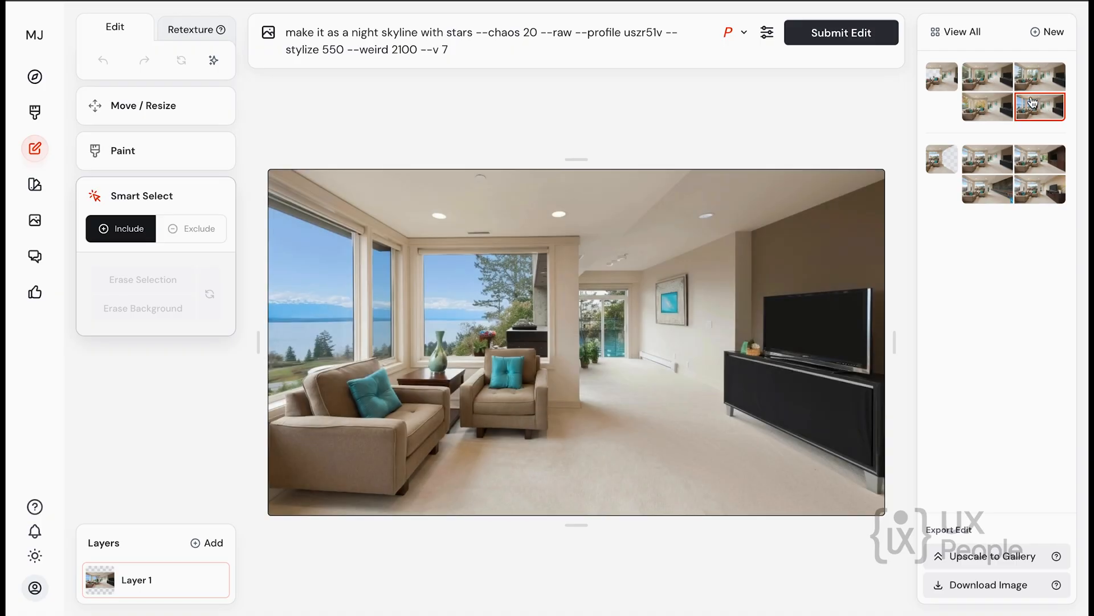
{"action": "left_click", "coordinate": [988, 83]}
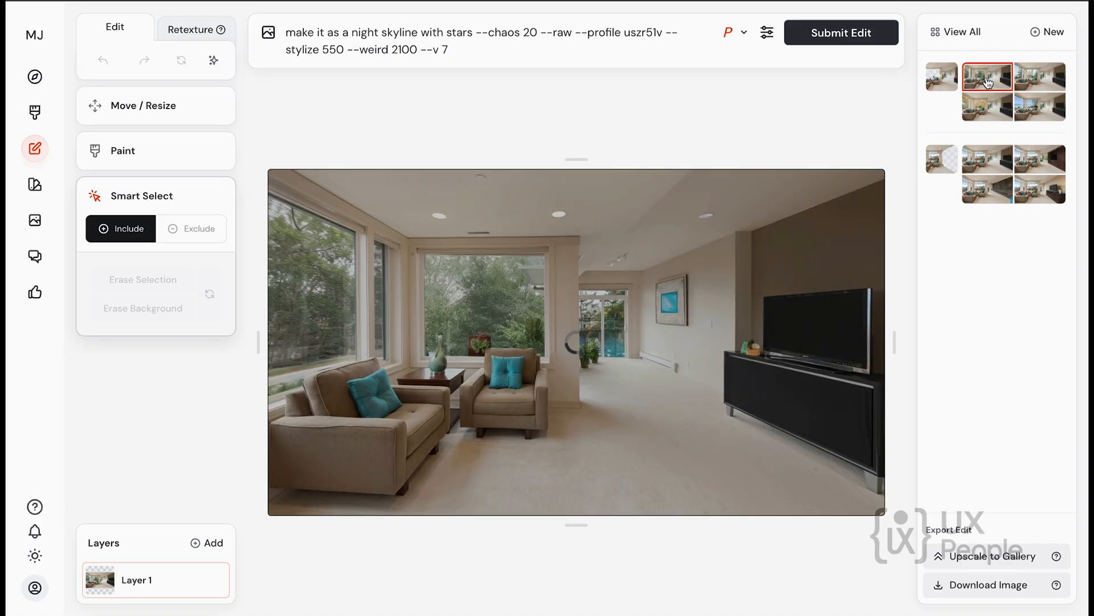
{"action": "left_click", "coordinate": [988, 114]}
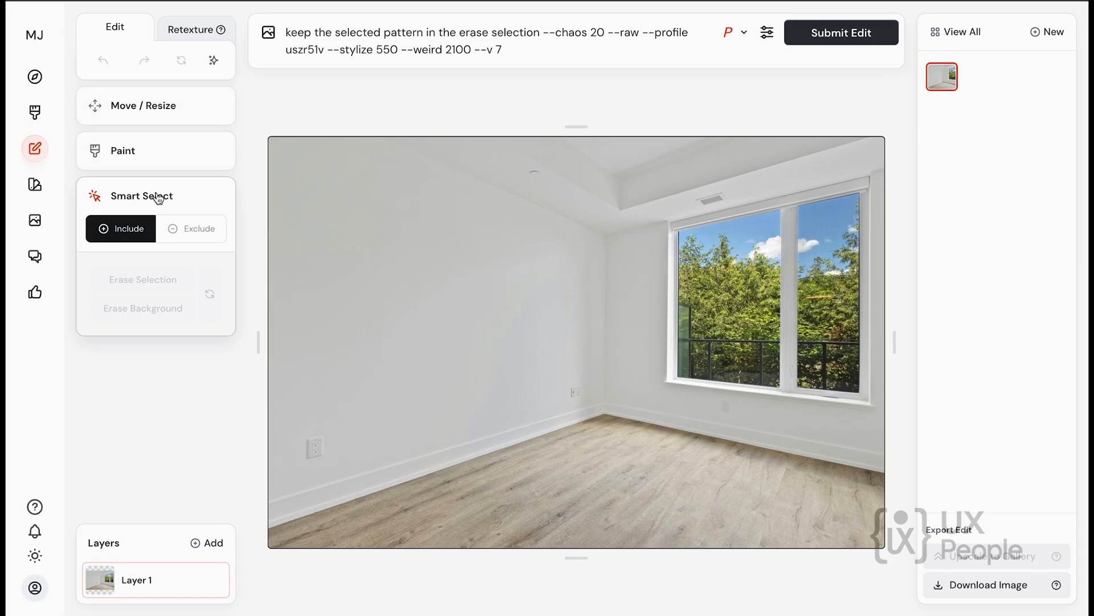
{"action": "left_click", "coordinate": [165, 112]}
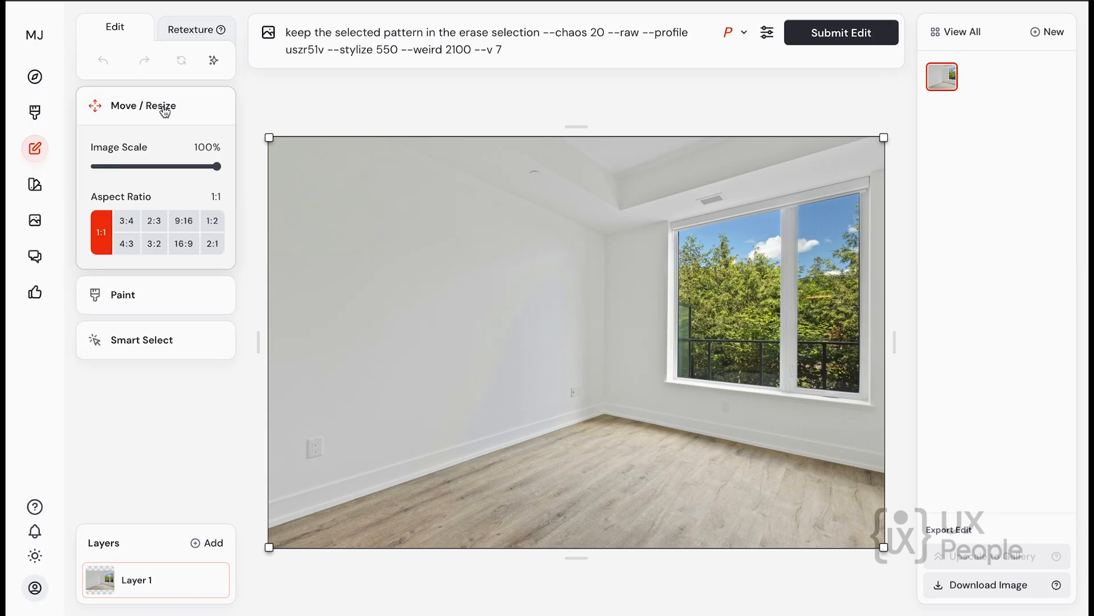
{"action": "left_click", "coordinate": [191, 36]}
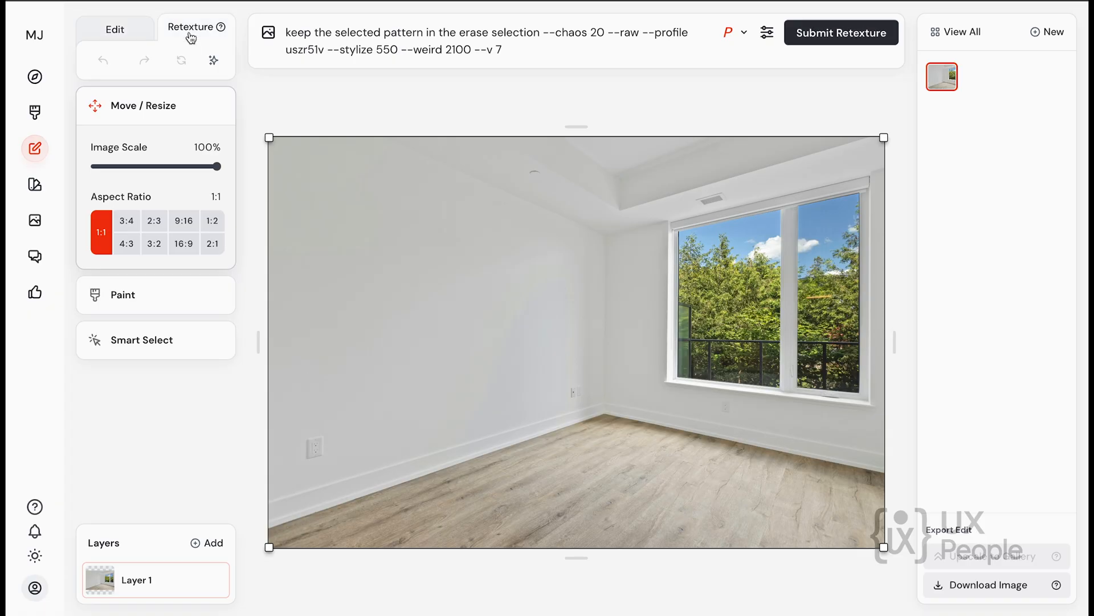
{"action": "left_click", "coordinate": [114, 29]}
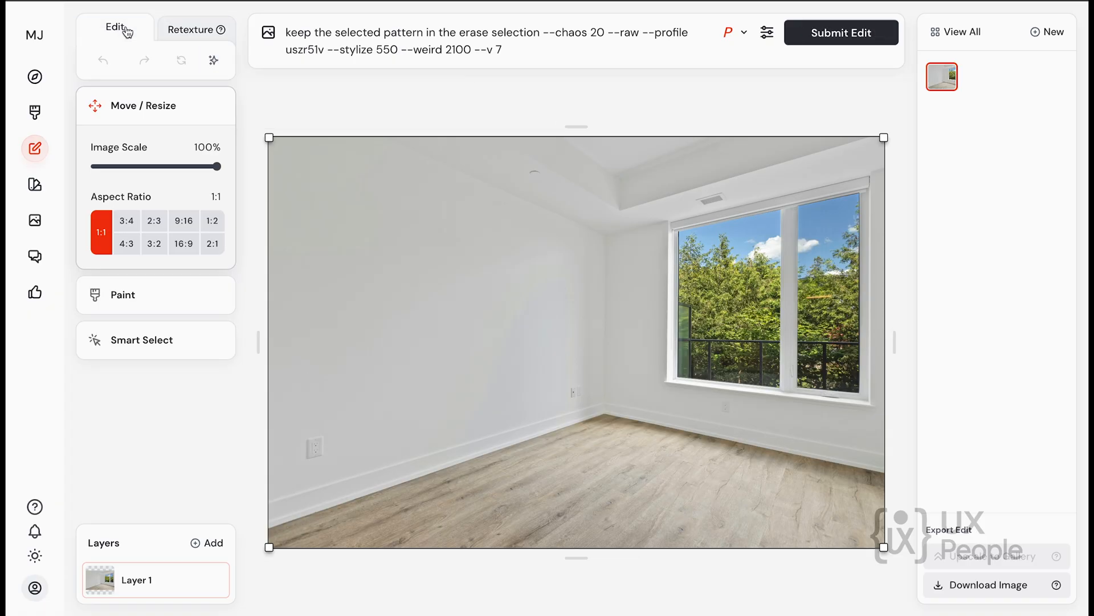
Erase the large blank wall beside the window in the empty room photo with a 100 px brush.
{"action": "left_click", "coordinate": [129, 297]}
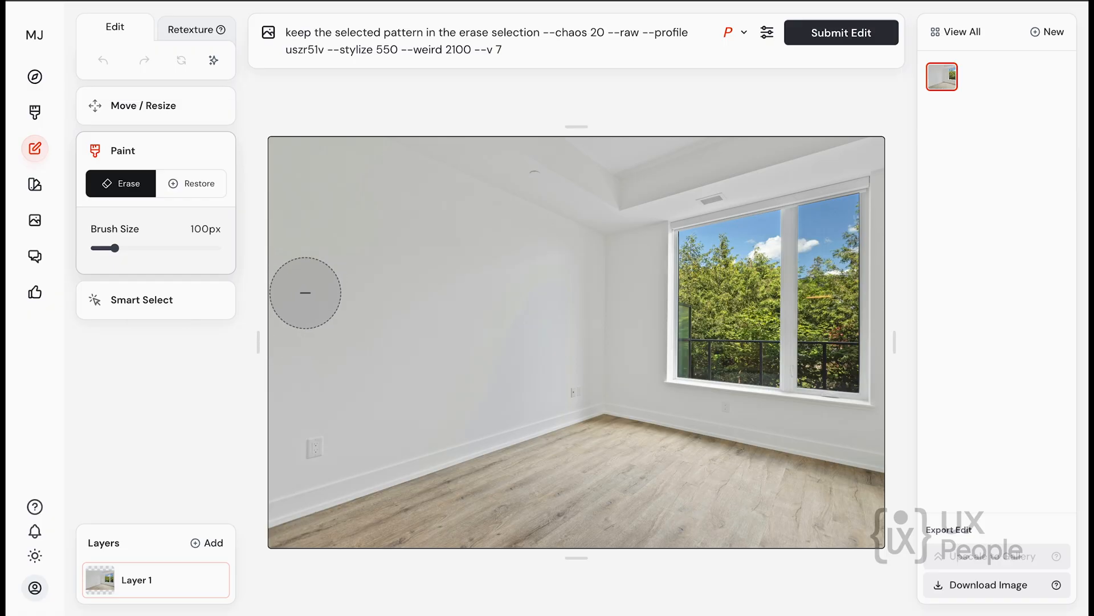
{"action": "mouse_move", "coordinate": [281, 160]}
{"action": "left_mouse_down"}
{"action": "mouse_move", "coordinate": [392, 163]}
{"action": "mouse_move", "coordinate": [588, 199]}
{"action": "mouse_move", "coordinate": [586, 183]}
{"action": "mouse_move", "coordinate": [544, 158]}
{"action": "mouse_move", "coordinate": [447, 150]}
{"action": "mouse_move", "coordinate": [392, 179]}
{"action": "mouse_move", "coordinate": [286, 197]}
{"action": "mouse_move", "coordinate": [299, 384]}
{"action": "mouse_move", "coordinate": [288, 520]}
{"action": "mouse_move", "coordinate": [444, 453]}
{"action": "mouse_move", "coordinate": [593, 418]}
{"action": "mouse_move", "coordinate": [587, 231]}
{"action": "mouse_move", "coordinate": [326, 236]}
{"action": "mouse_move", "coordinate": [341, 446]}
{"action": "mouse_move", "coordinate": [526, 377]}
{"action": "mouse_move", "coordinate": [493, 282]}
{"action": "mouse_move", "coordinate": [393, 278]}
{"action": "mouse_move", "coordinate": [377, 292]}
{"action": "mouse_move", "coordinate": [391, 354]}
{"action": "mouse_move", "coordinate": [429, 369]}
{"action": "mouse_move", "coordinate": [541, 272]}
{"action": "mouse_move", "coordinate": [551, 280]}
{"action": "mouse_move", "coordinate": [426, 302]}
{"action": "mouse_move", "coordinate": [354, 402]}
{"action": "mouse_move", "coordinate": [358, 326]}
{"action": "left_mouse_up"}
Replace the prompt with "Fill the wall with photo frames and Sofa" and submit the edit.
{"action": "left_click", "coordinate": [504, 54]}
{"action": "left_click_drag", "start_coordinate": [503, 55], "coordinate": [296, 38]}
{"action": "type", "text": "Fill the "}
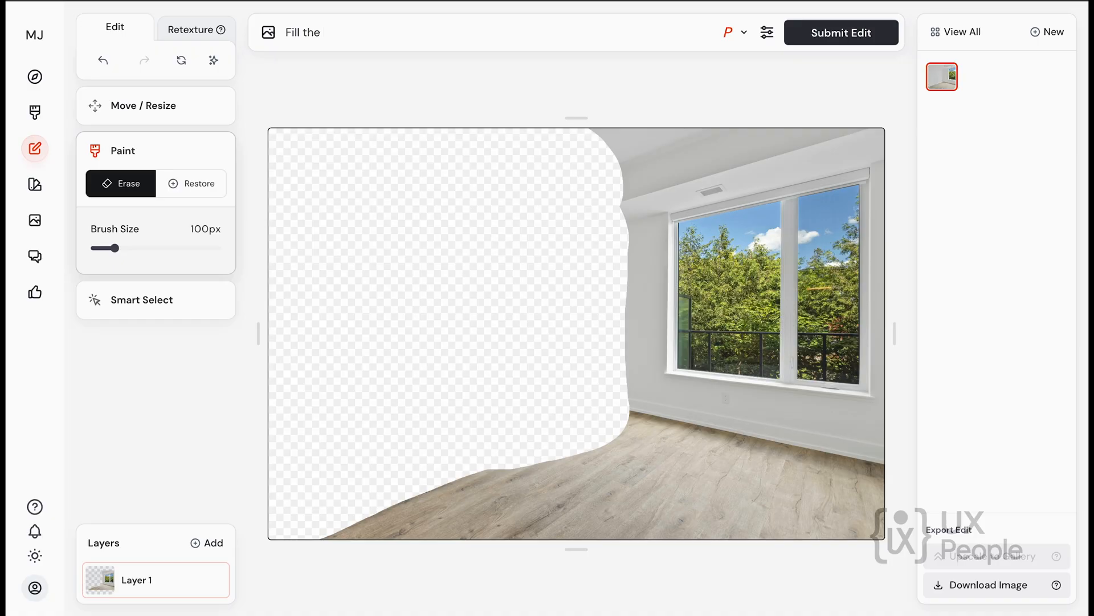
{"action": "type", "text": "wall with photo frames and "}
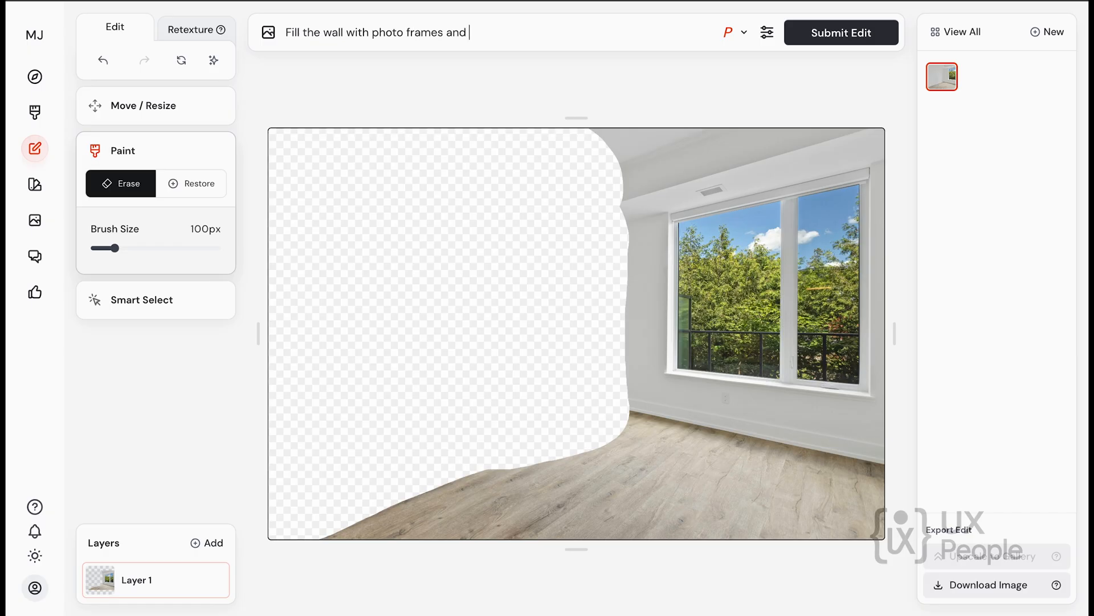
{"action": "type", "text": "Sofa"}
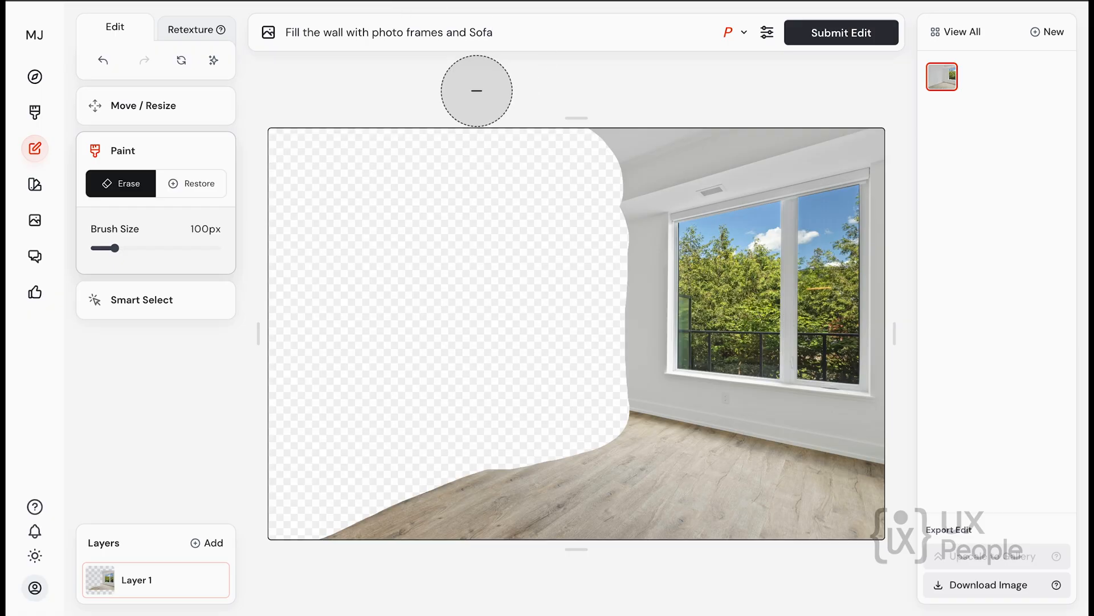
{"action": "left_click", "coordinate": [833, 36]}
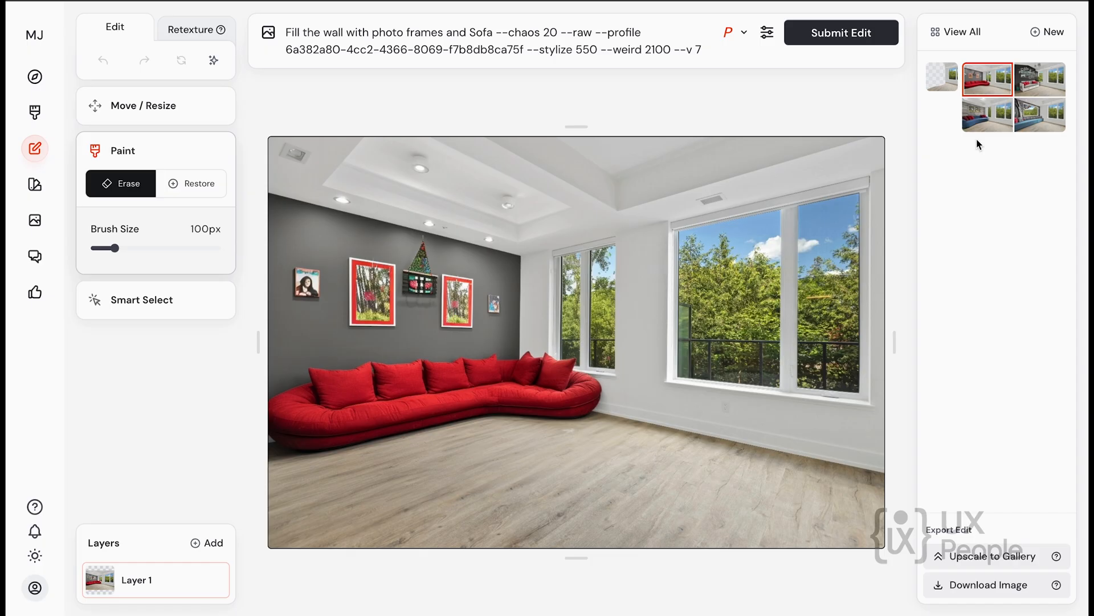
Compare the four photo frame and sofa results, ending on the third one with the curved blue sofa.
{"action": "left_click", "coordinate": [1040, 79]}
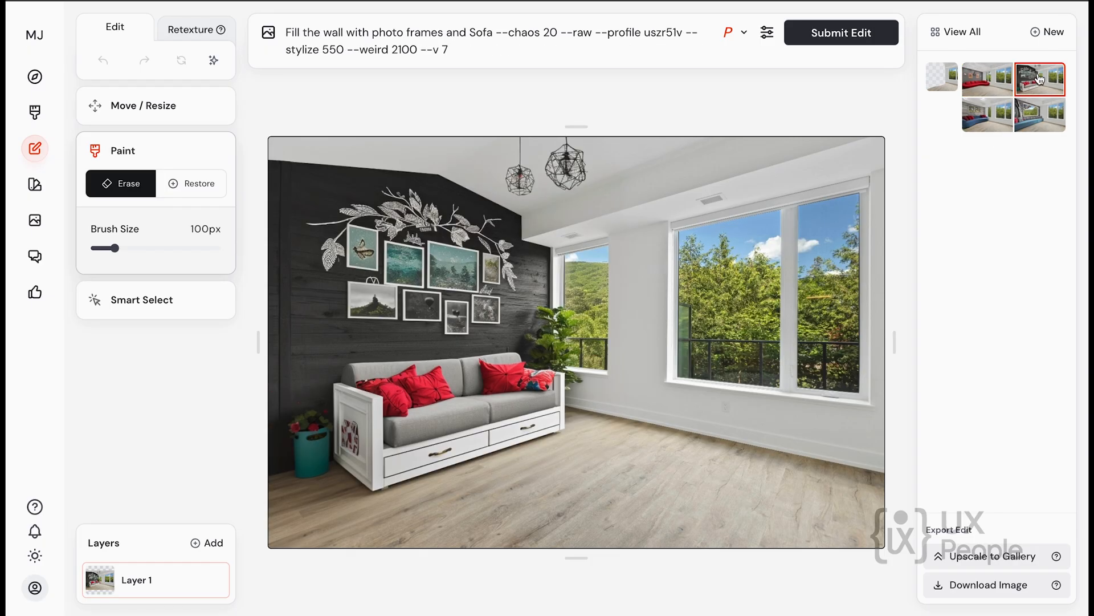
{"action": "left_click", "coordinate": [1046, 120]}
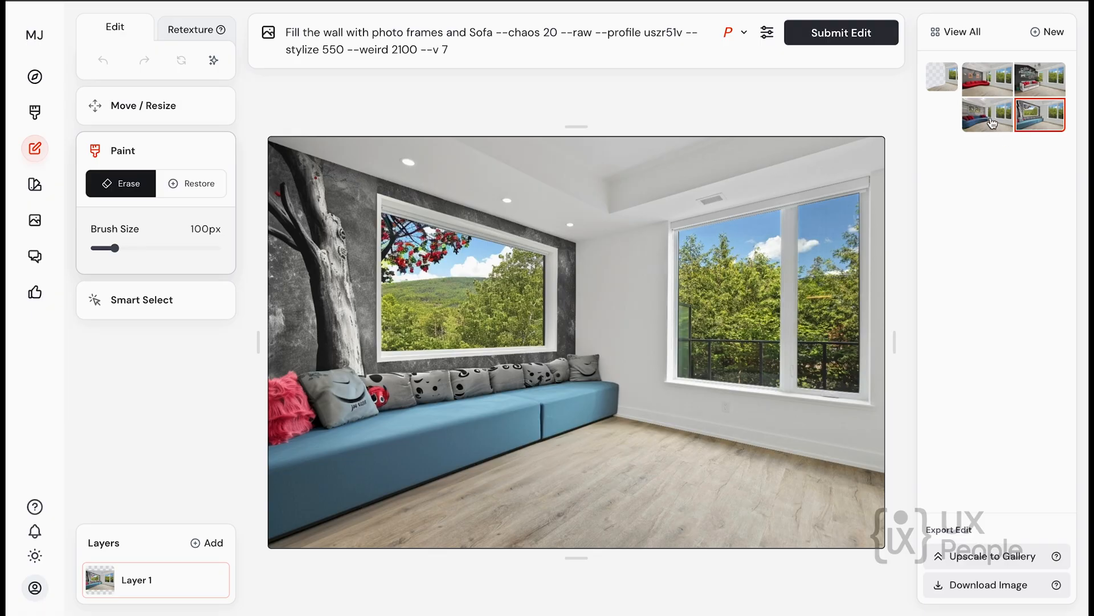
{"action": "left_click", "coordinate": [992, 121]}
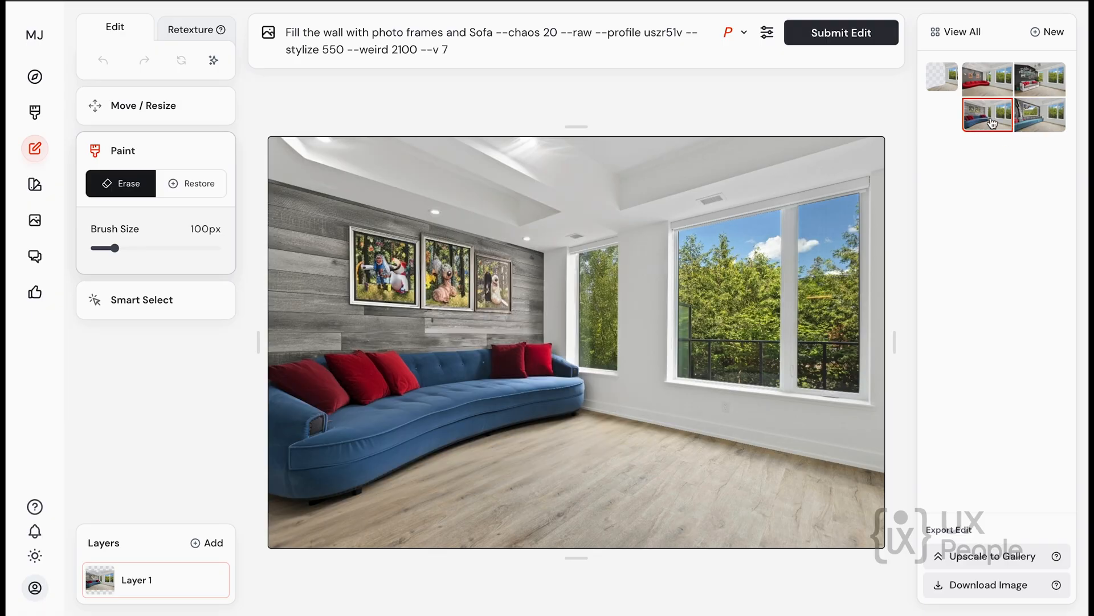
{"action": "left_click", "coordinate": [1045, 123]}
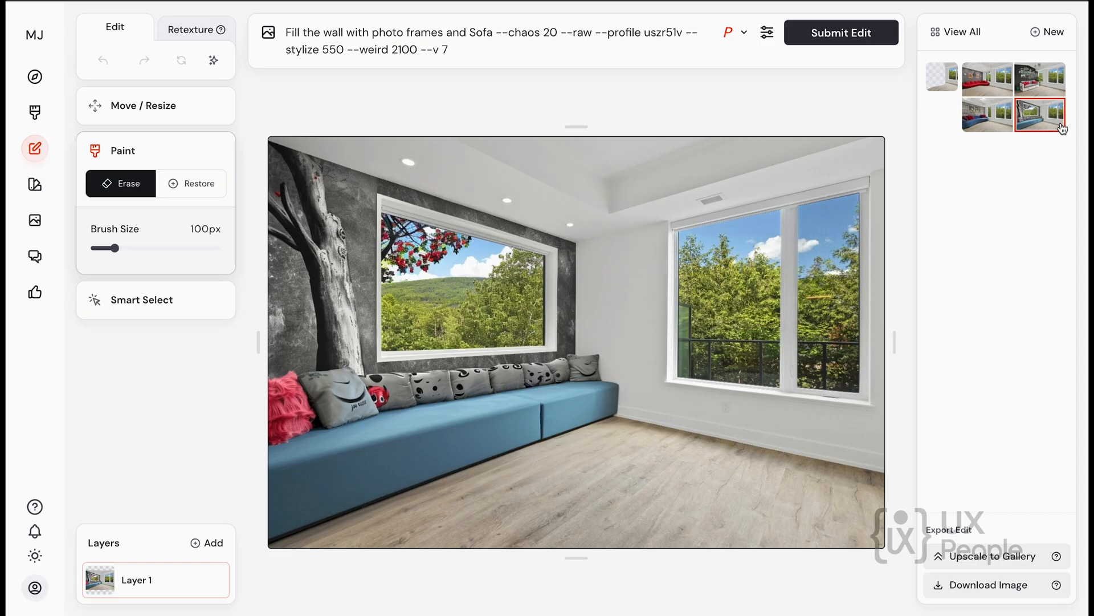
{"action": "left_click", "coordinate": [986, 125]}
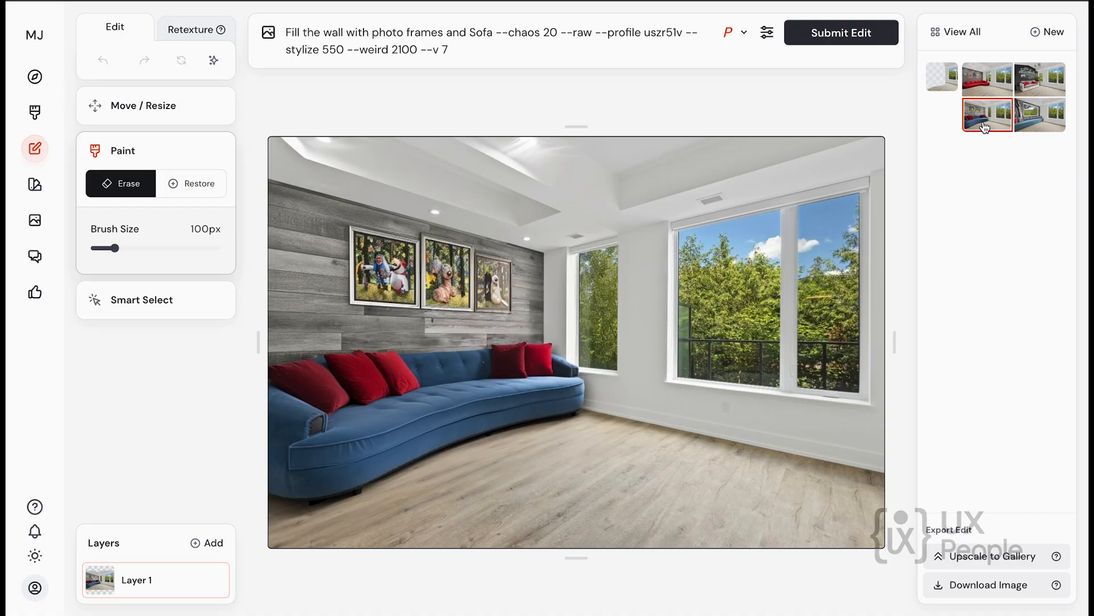
{"action": "left_click", "coordinate": [1047, 76]}
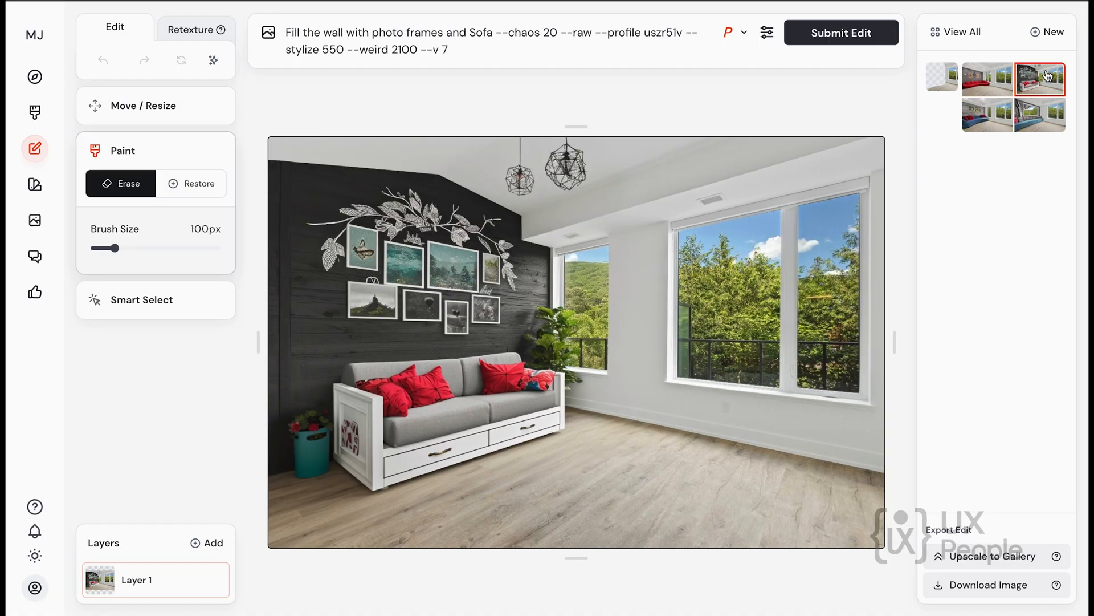
{"action": "left_click", "coordinate": [991, 81]}
{"action": "left_click", "coordinate": [1036, 121]}
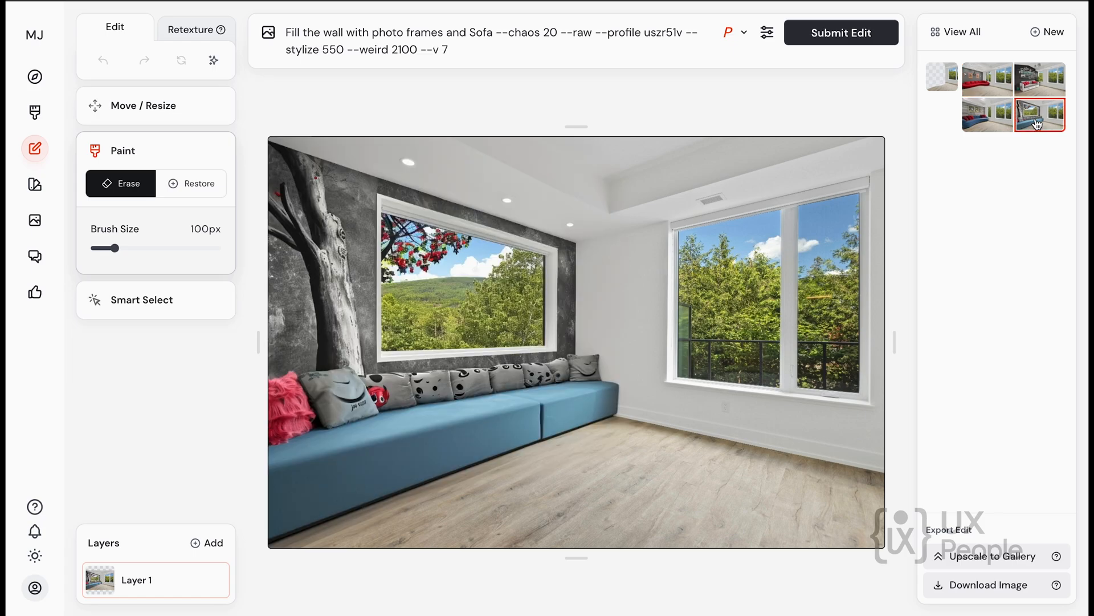
{"action": "left_click", "coordinate": [986, 118]}
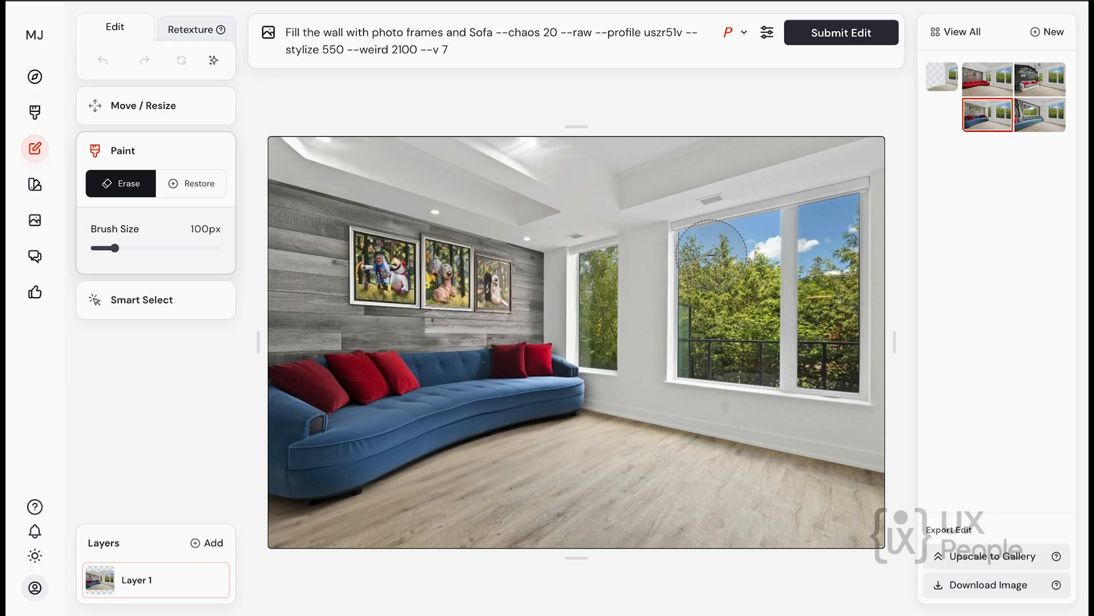
Use Smart Select to include the views through both the small and the large window in the blue sofa image.
{"action": "left_click", "coordinate": [174, 291]}
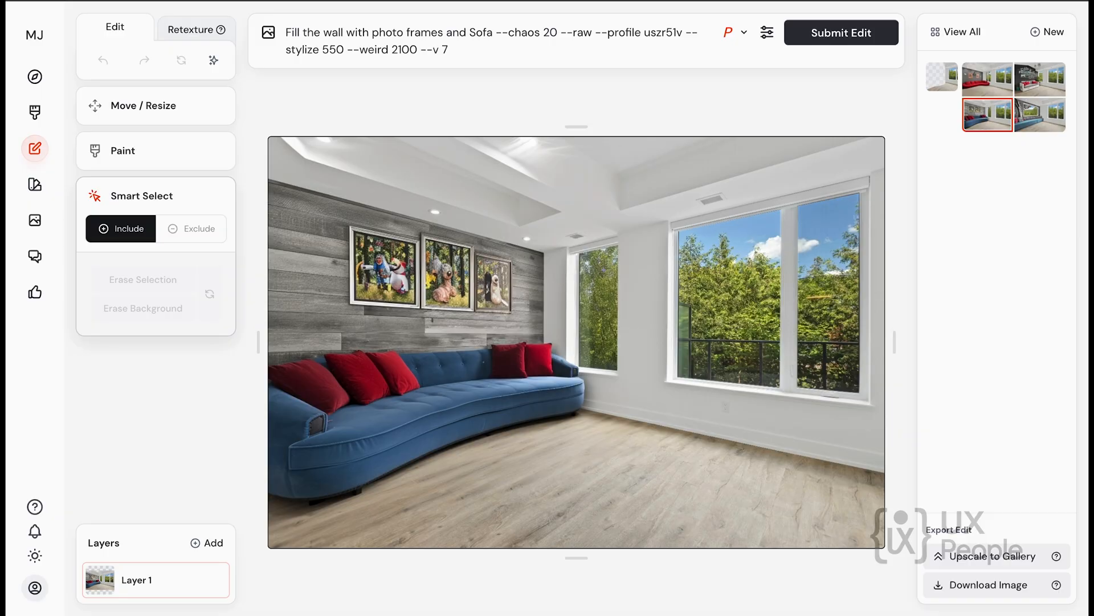
{"action": "left_click", "coordinate": [599, 272]}
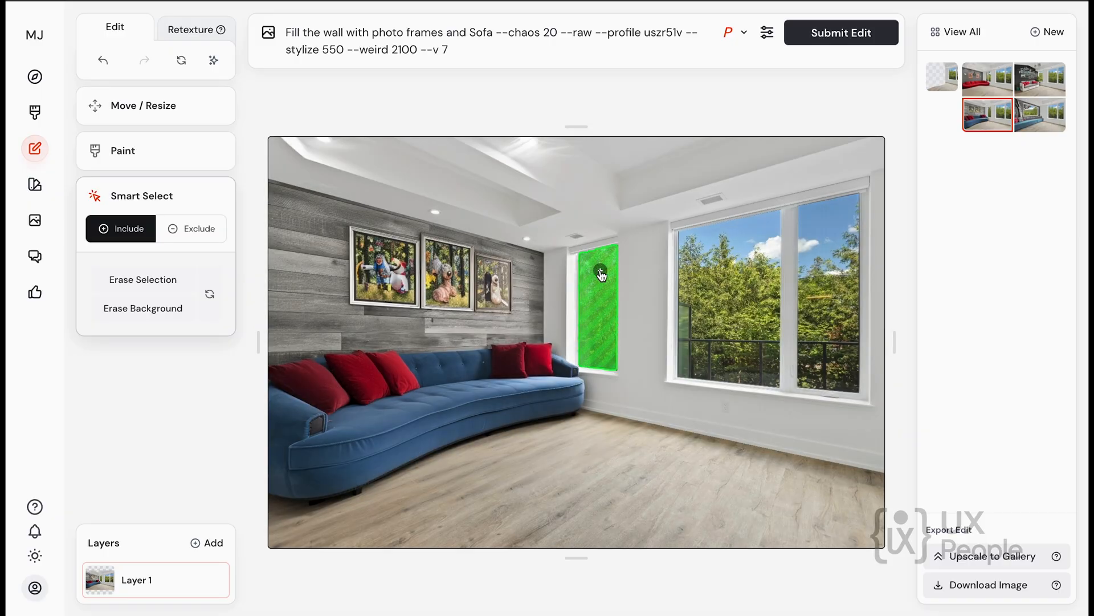
{"action": "left_click", "coordinate": [748, 267]}
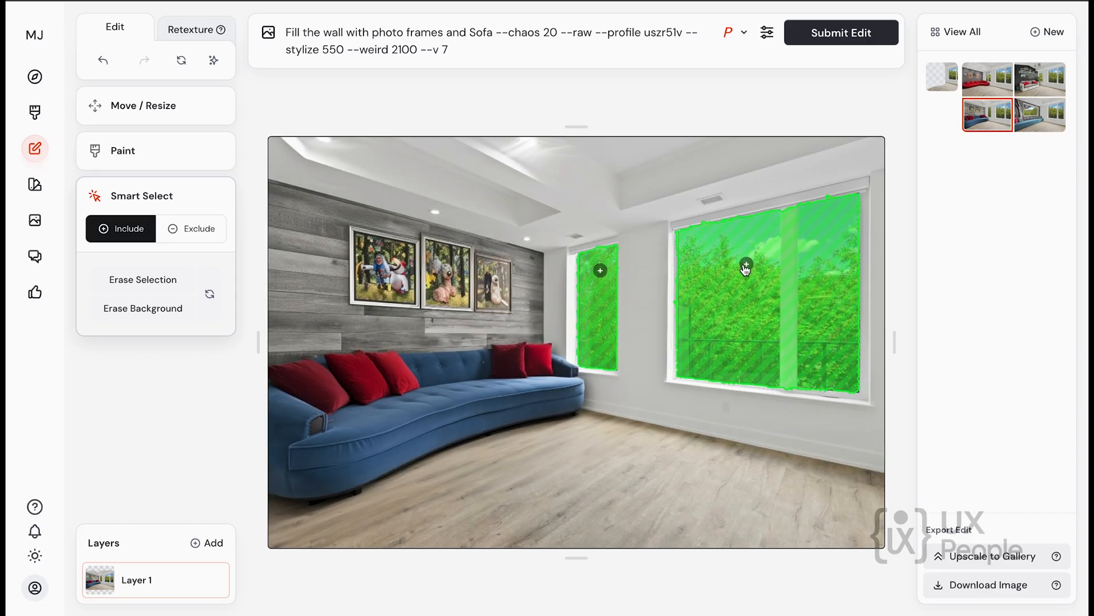
Replace the prompt with "make it a night with visible of sky and stars" and try to submit the edit.
{"action": "left_click", "coordinate": [479, 49]}
{"action": "key", "text": "ctrl+a"}
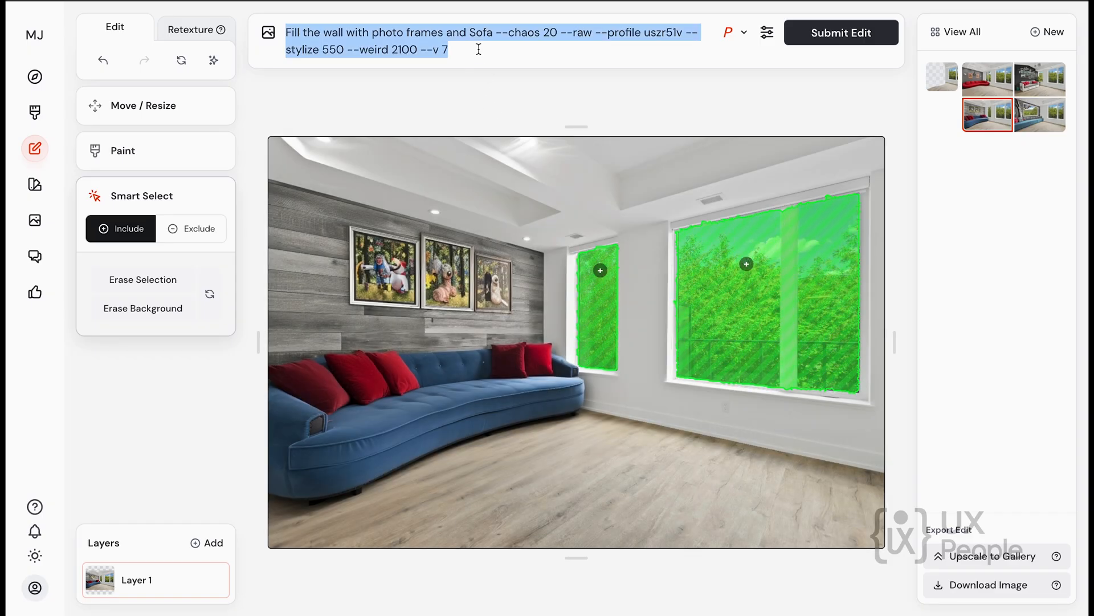
{"action": "type", "text": "make it a "}
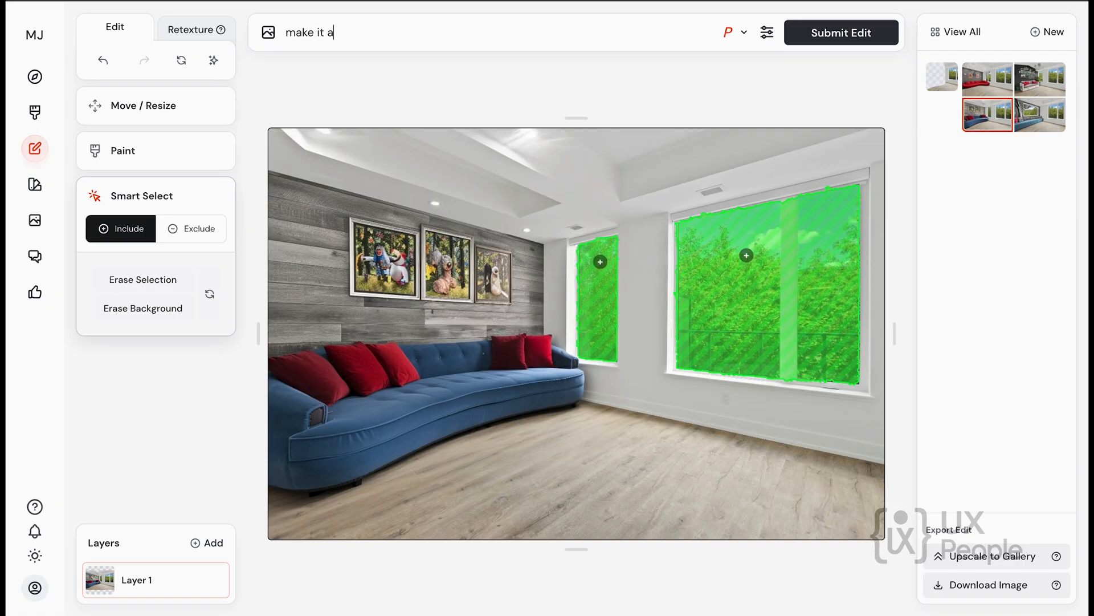
{"action": "type", "text": "night with visible of stars"}
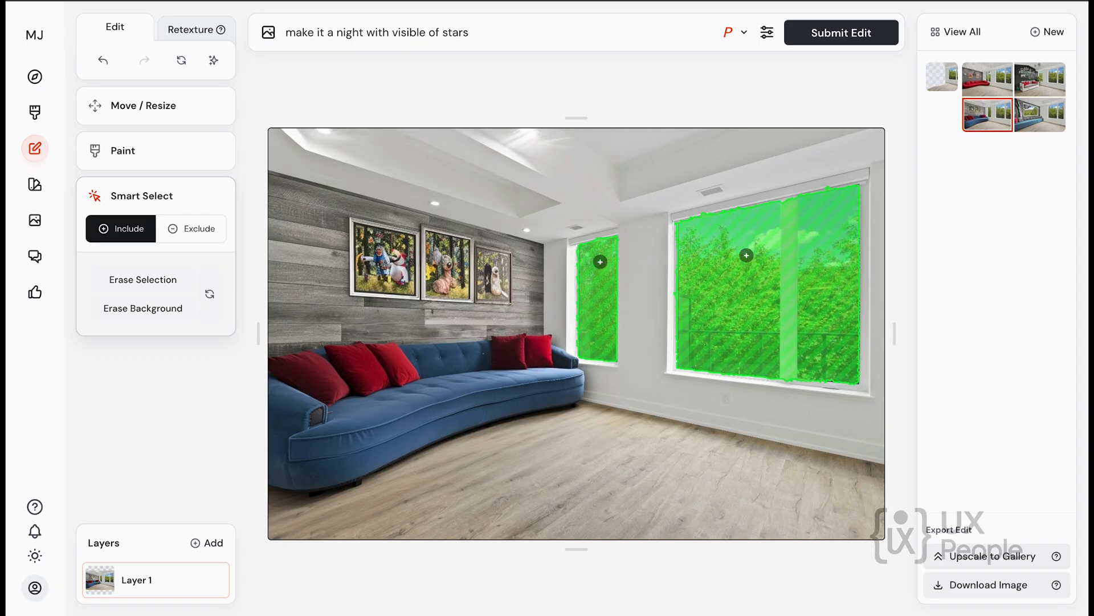
{"action": "key", "text": "BackSpace"}
{"action": "key", "text": "BackSpace"}
{"action": "key", "text": "BackSpace"}
{"action": "key", "text": "BackSpace"}
{"action": "key", "text": "BackSpace"}
{"action": "type", "text": "sky and stars"}
{"action": "left_click", "coordinate": [824, 42]}
{"action": "left_click", "coordinate": [860, 28]}
Reselect the large window together with its frame, erase both selected windows and try to submit the edit.
{"action": "left_click", "coordinate": [746, 256]}
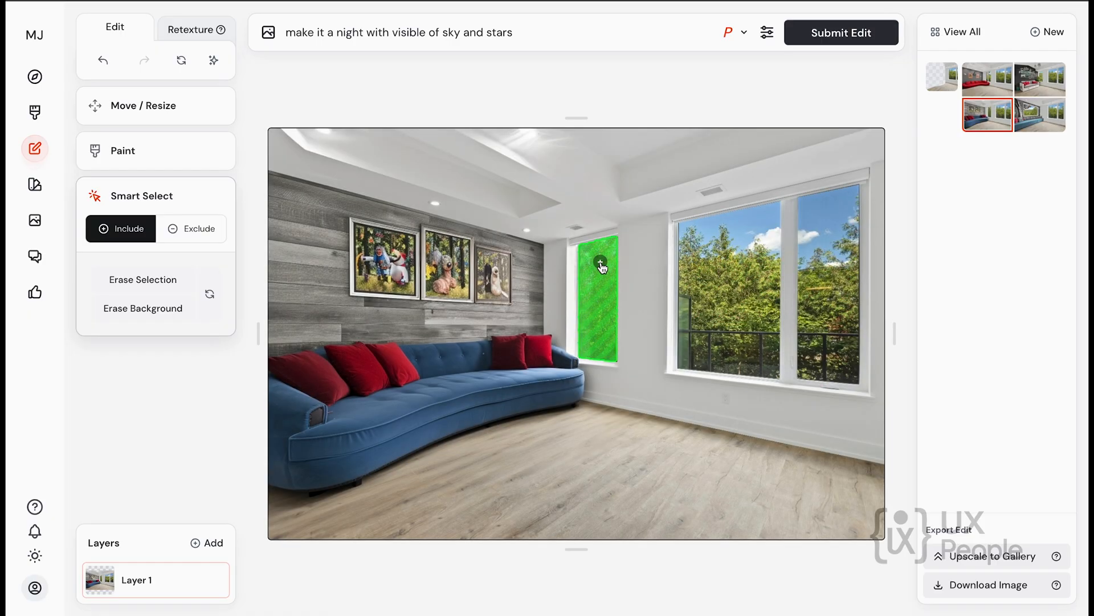
{"action": "left_click", "coordinate": [792, 261]}
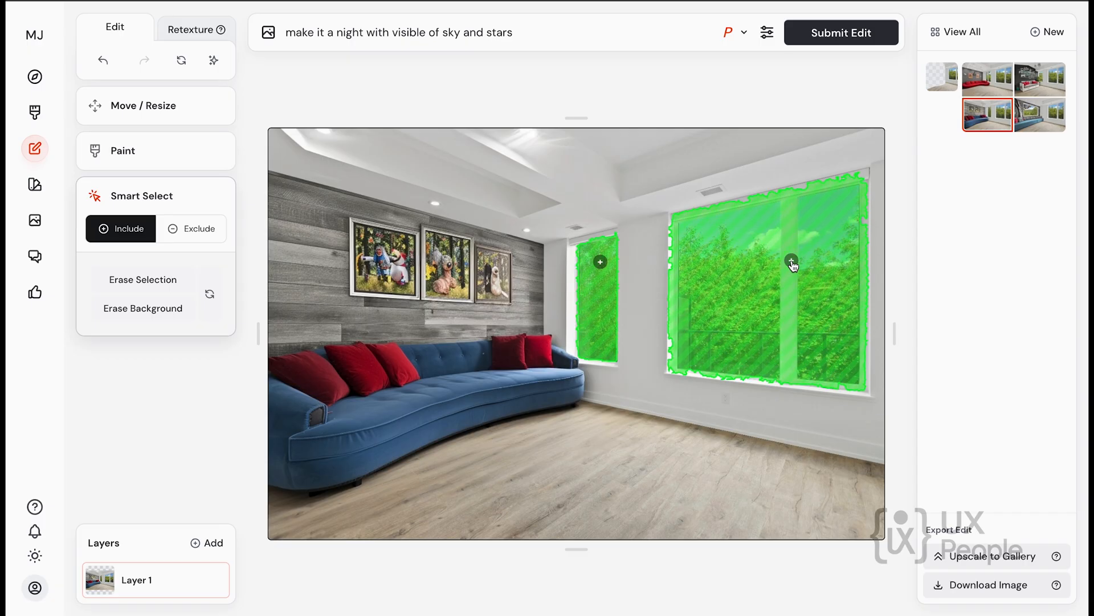
{"action": "left_click", "coordinate": [791, 261]}
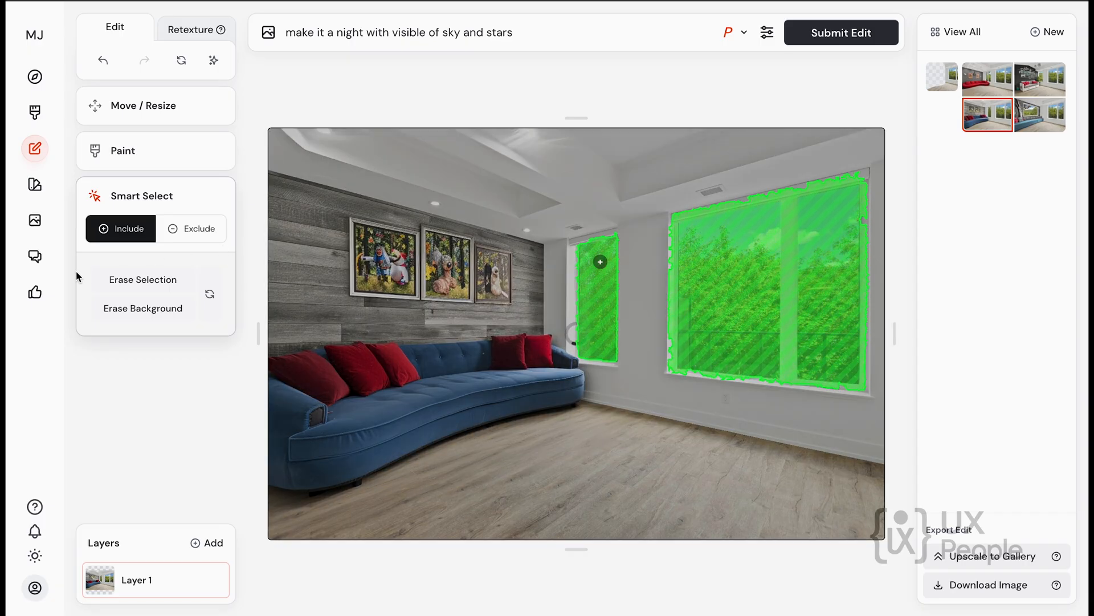
{"action": "left_click", "coordinate": [127, 288]}
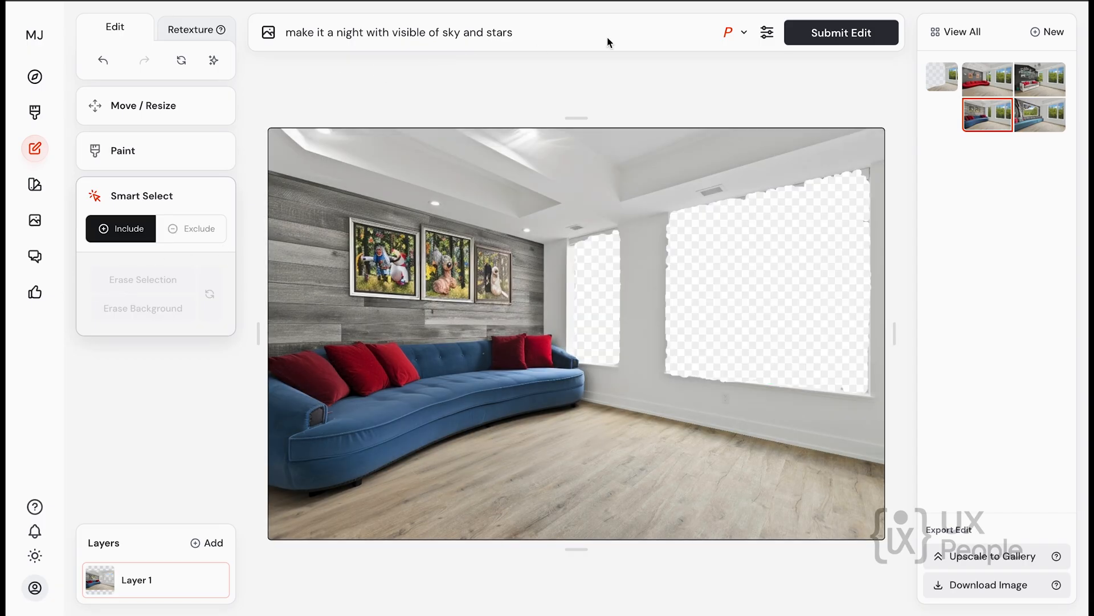
{"action": "left_click", "coordinate": [831, 38]}
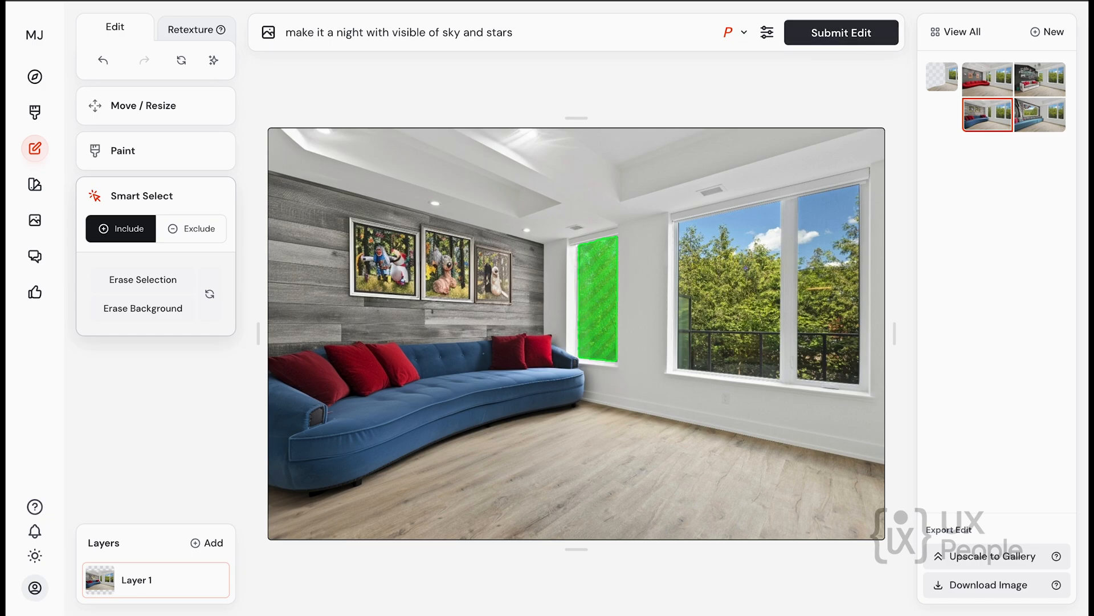
Smart-select the views through both windows again, erase that selection while keeping the room, and submit the edit.
{"action": "left_click", "coordinate": [751, 252]}
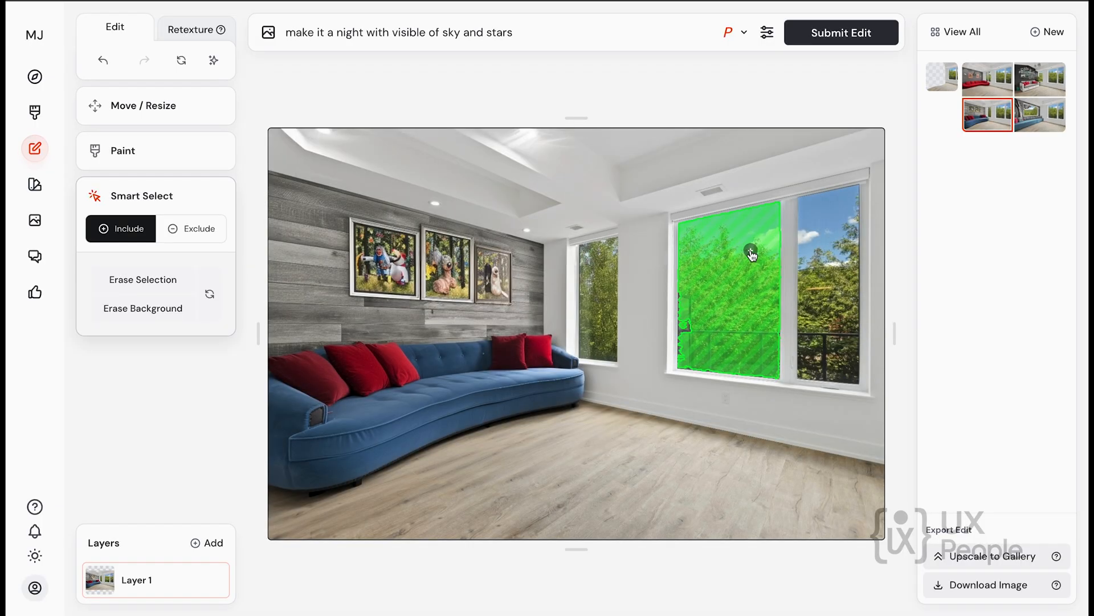
{"action": "left_click", "coordinate": [596, 281]}
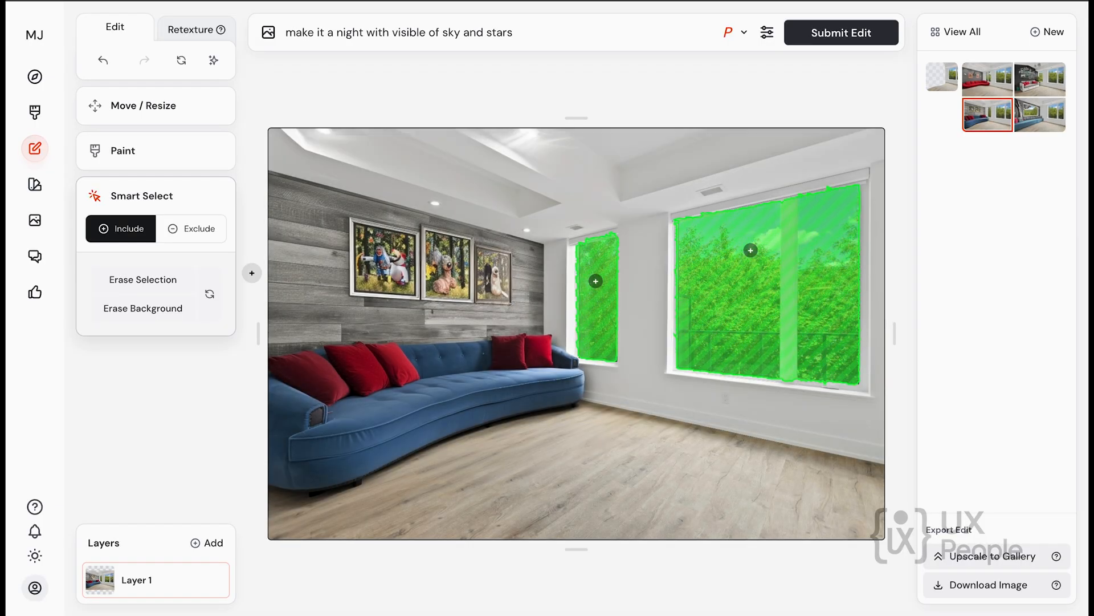
{"action": "left_click", "coordinate": [149, 309]}
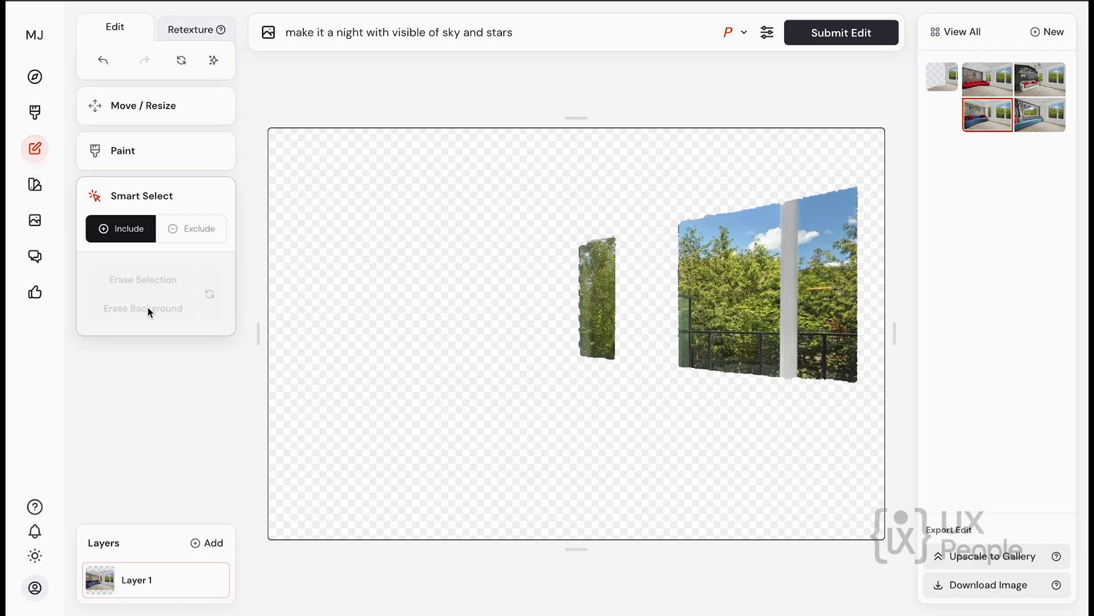
{"action": "key", "text": "ctrl+z"}
{"action": "left_click", "coordinate": [143, 283]}
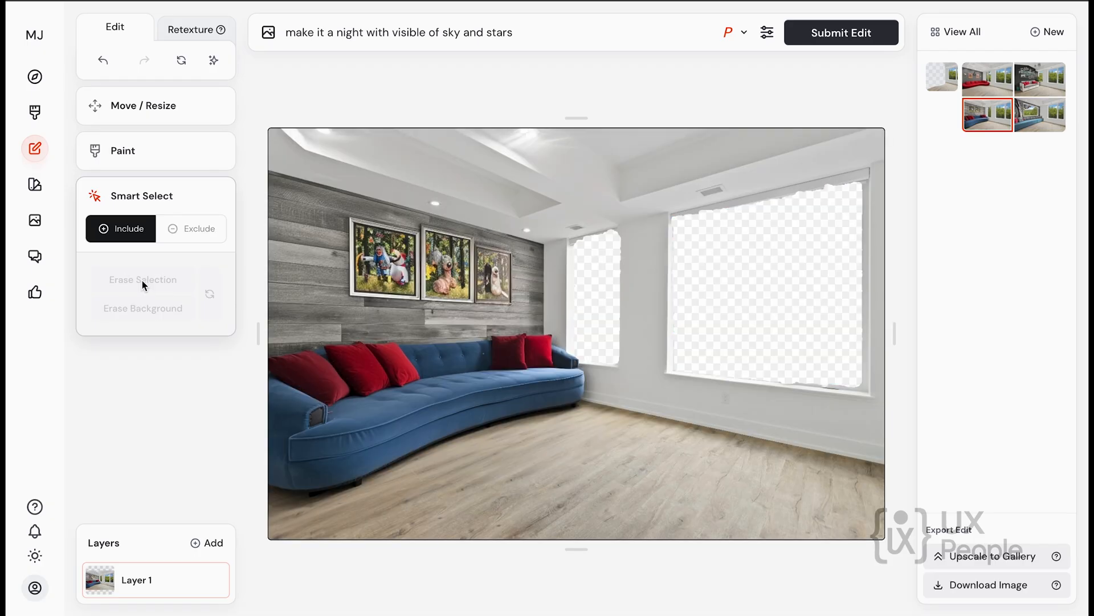
{"action": "left_click", "coordinate": [828, 34]}
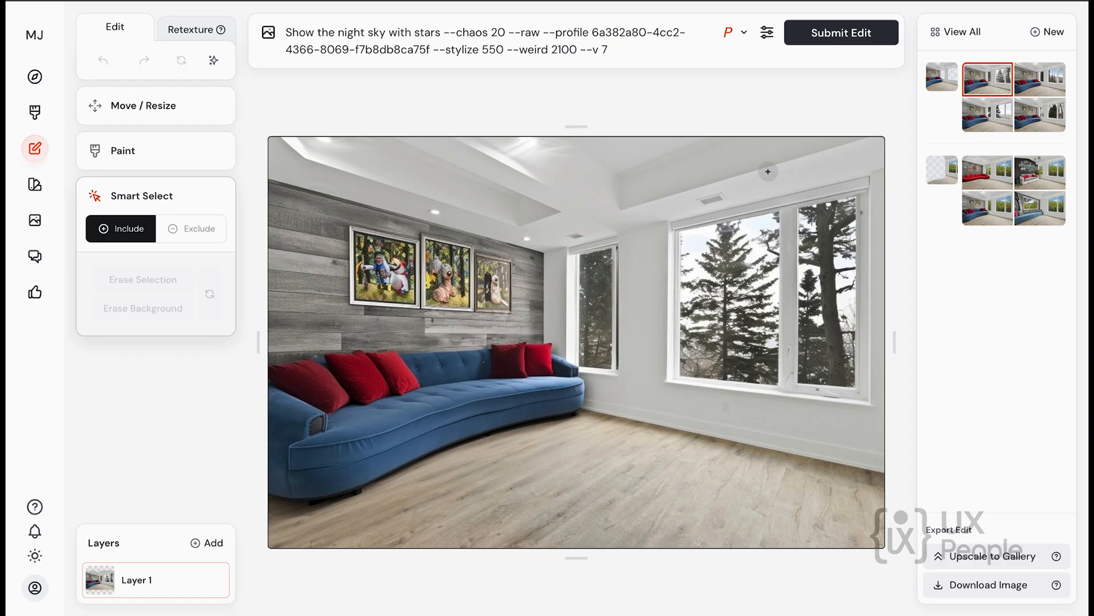
Compare the night sky edit results one by one, ending on the second one with the snowy mountains.
{"action": "left_click", "coordinate": [1038, 86]}
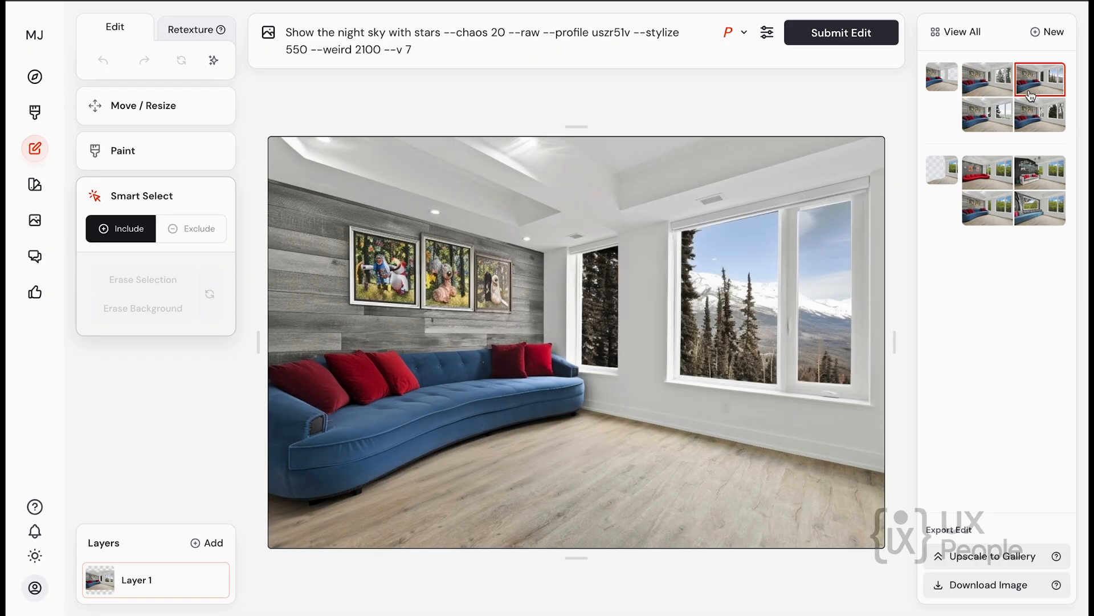
{"action": "left_click", "coordinate": [993, 125]}
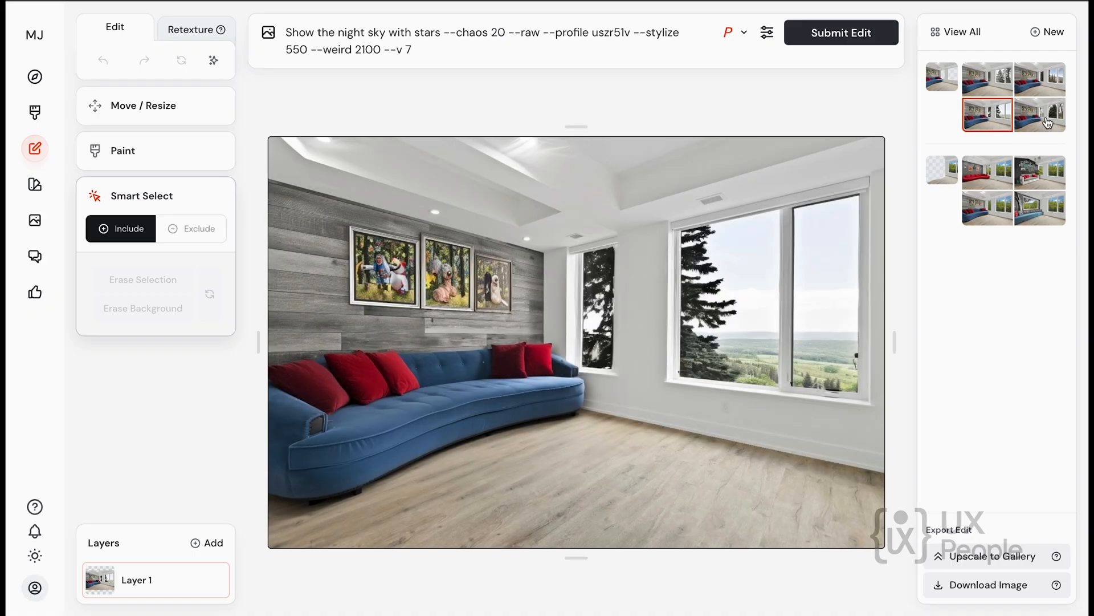
{"action": "left_click", "coordinate": [1048, 122]}
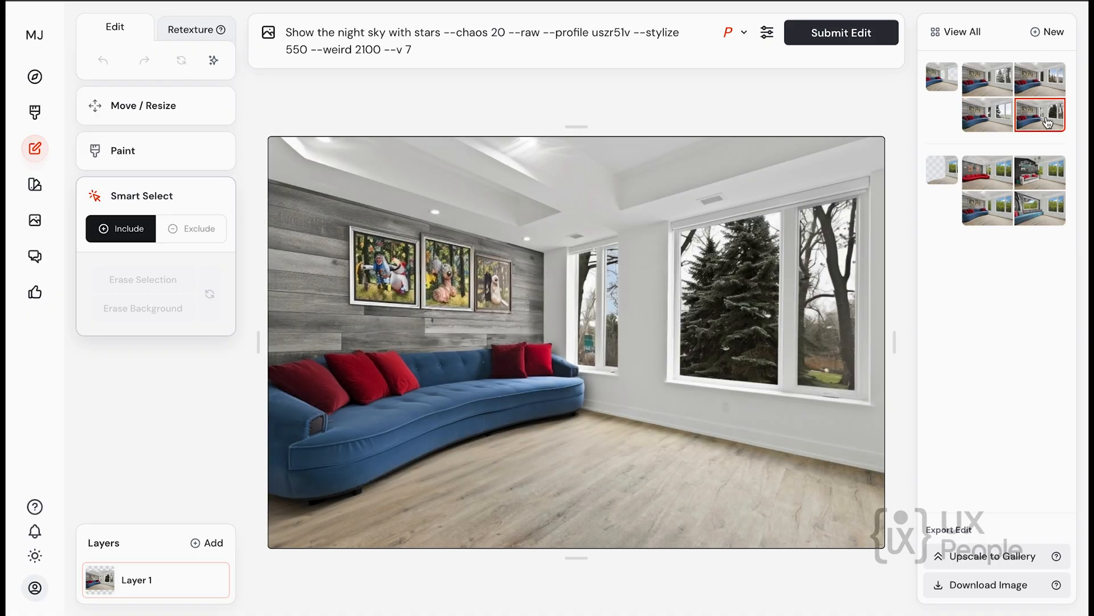
{"action": "left_click", "coordinate": [1004, 119]}
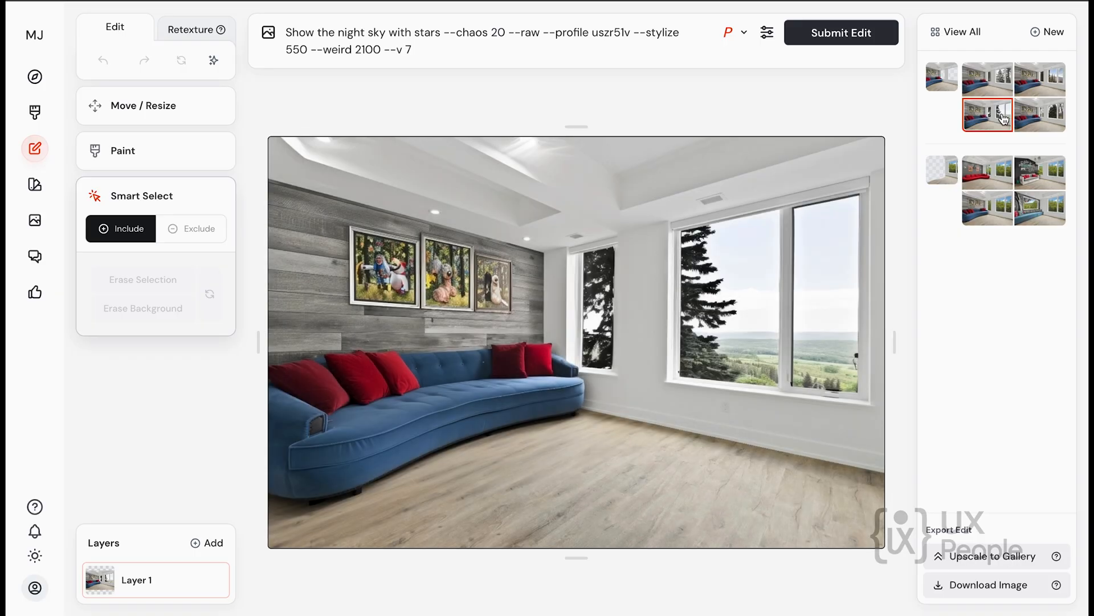
{"action": "left_click", "coordinate": [1051, 80]}
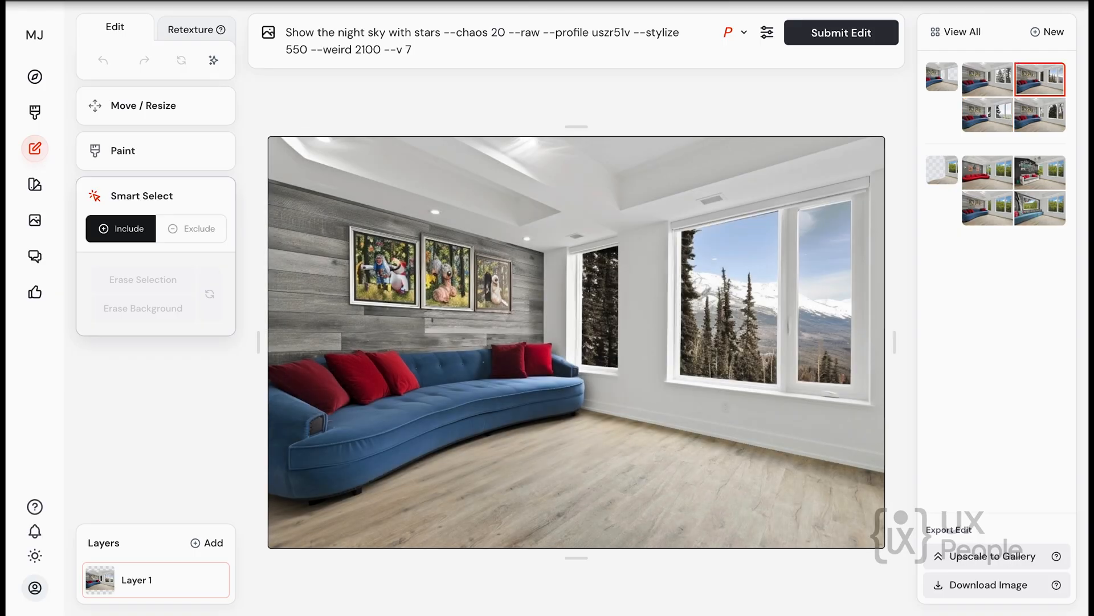
Look through the Personalize page, including its ranked profiles, moodboards and the sample personalization images.
{"action": "left_click", "coordinate": [35, 185]}
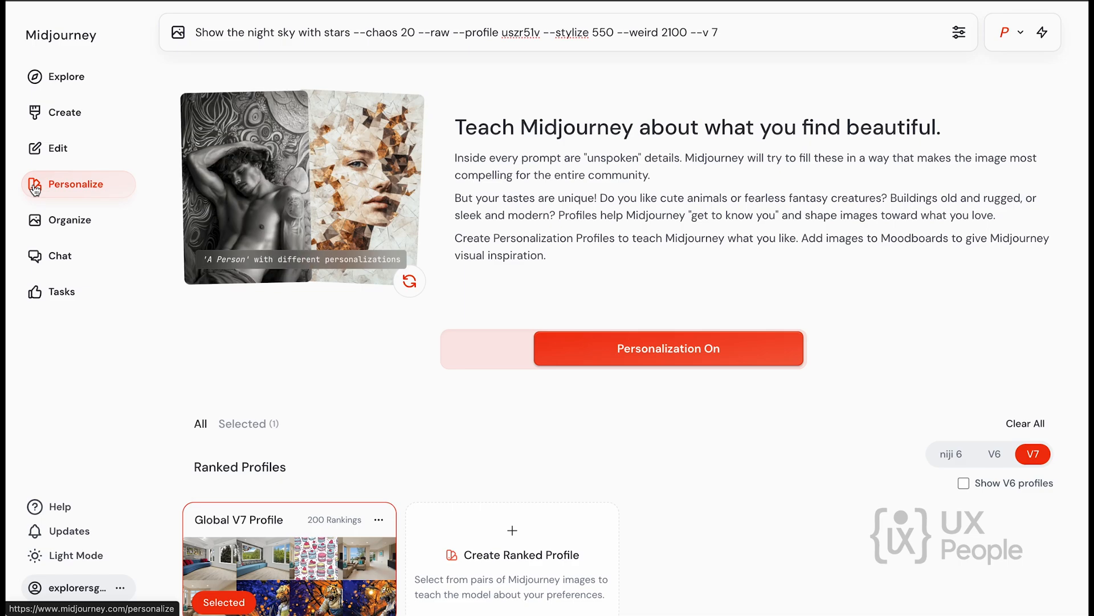
{"action": "scroll", "coordinate": [268, 343], "scroll_direction": "down", "scroll_amount": 4}
{"action": "scroll", "coordinate": [268, 343], "scroll_direction": "up", "scroll_amount": 4}
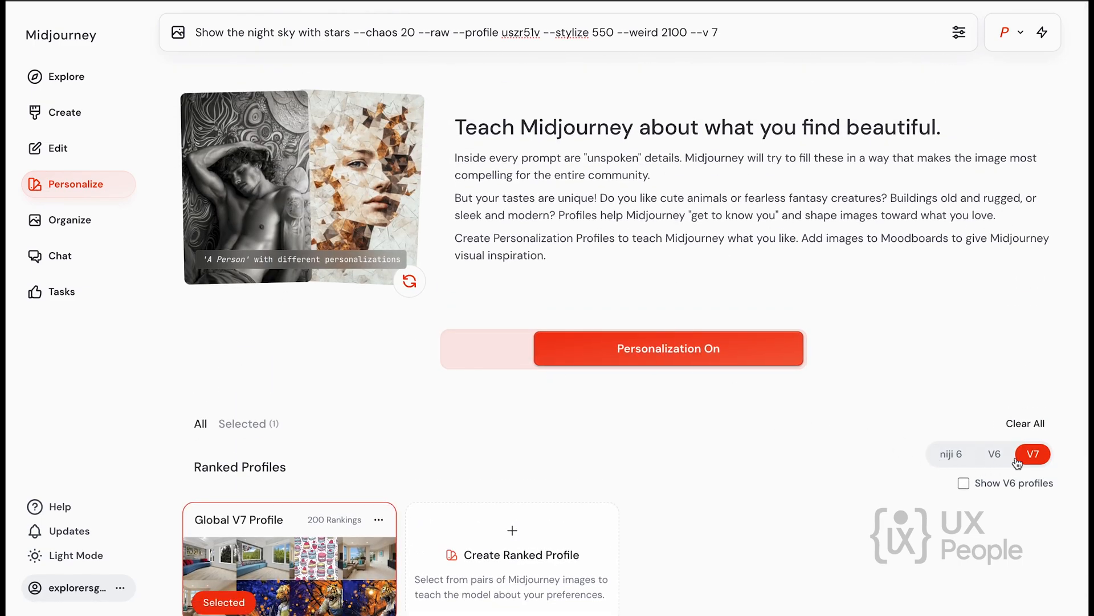
{"action": "scroll", "coordinate": [884, 491], "scroll_direction": "down", "scroll_amount": 4}
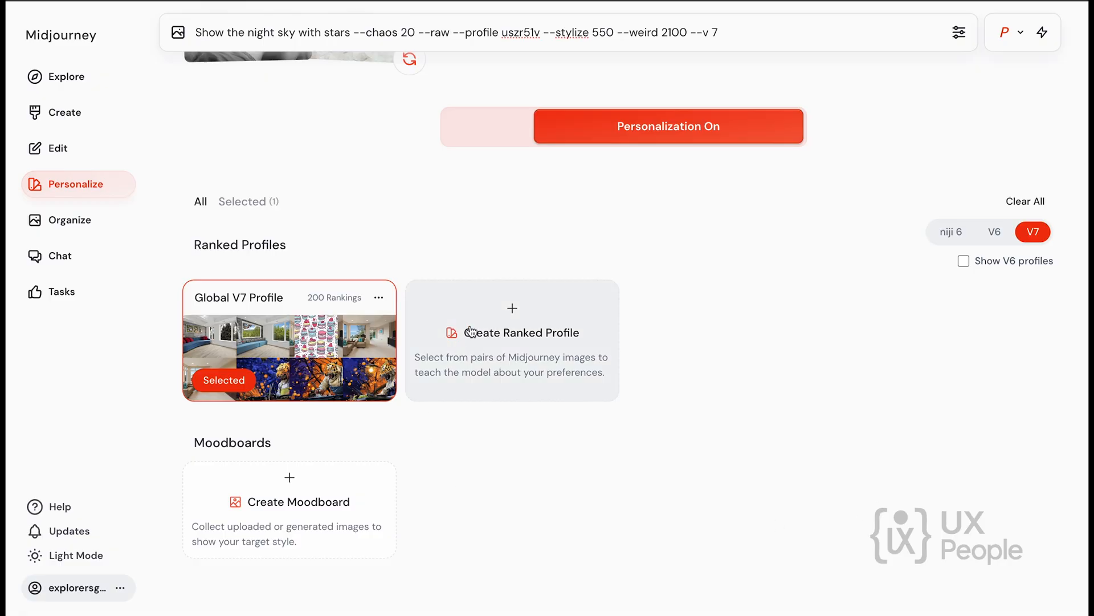
{"action": "scroll", "coordinate": [396, 515], "scroll_direction": "up", "scroll_amount": 4}
{"action": "mouse_move", "coordinate": [370, 219]}
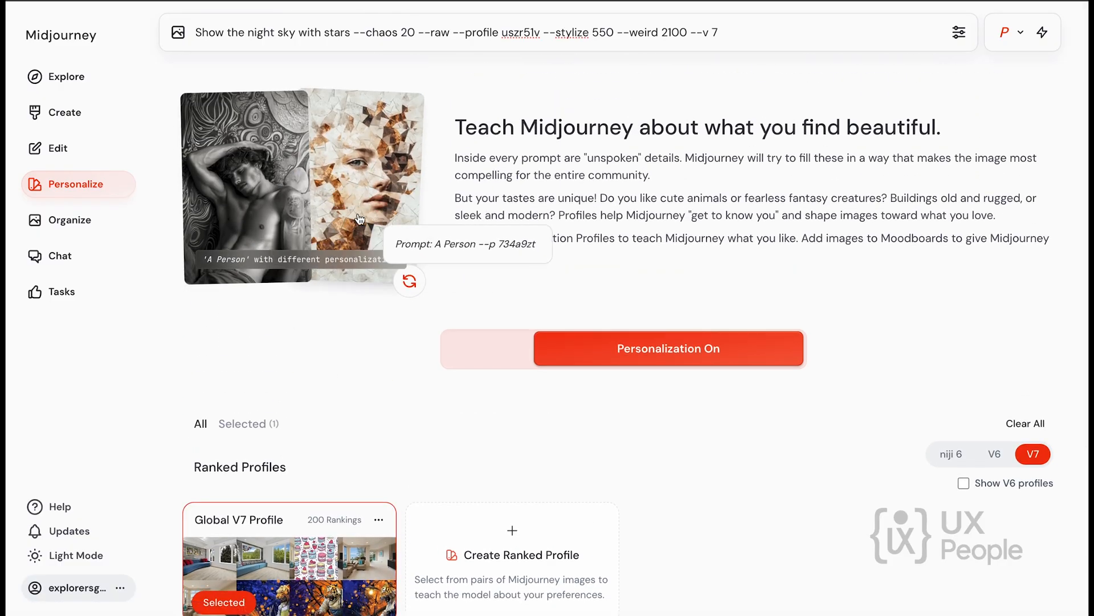
Browse the gallery of previously generated images on the Organize page.
{"action": "left_click", "coordinate": [69, 220]}
{"action": "scroll", "coordinate": [399, 262], "scroll_direction": "down", "scroll_amount": 8}
{"action": "scroll", "coordinate": [378, 140], "scroll_direction": "up", "scroll_amount": 8}
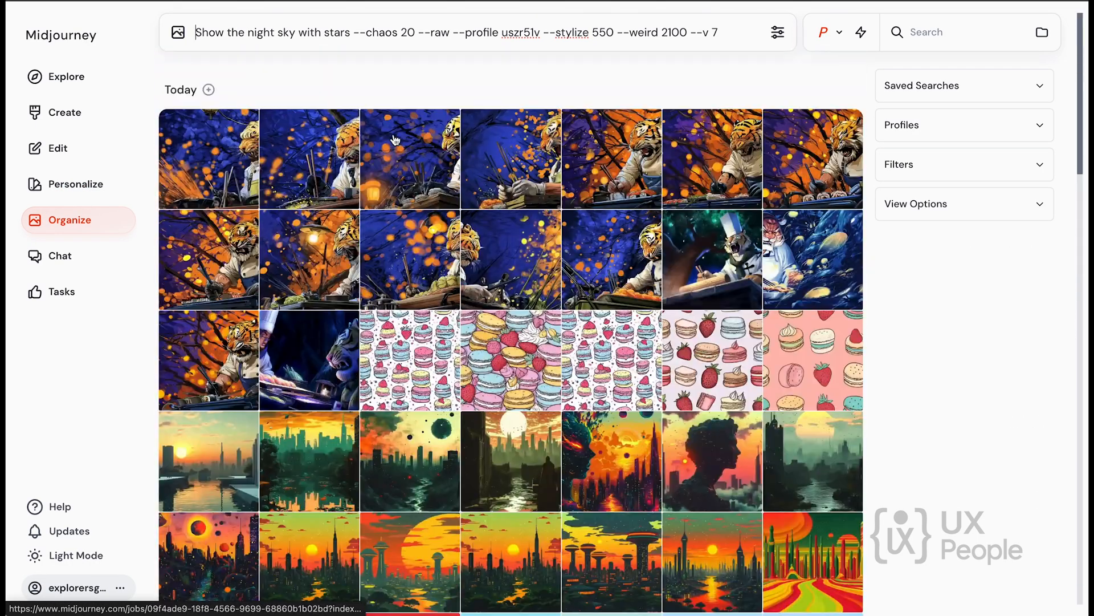
{"action": "scroll", "coordinate": [376, 139], "scroll_direction": "down", "scroll_amount": 1}
{"action": "scroll", "coordinate": [377, 140], "scroll_direction": "up", "scroll_amount": 1}
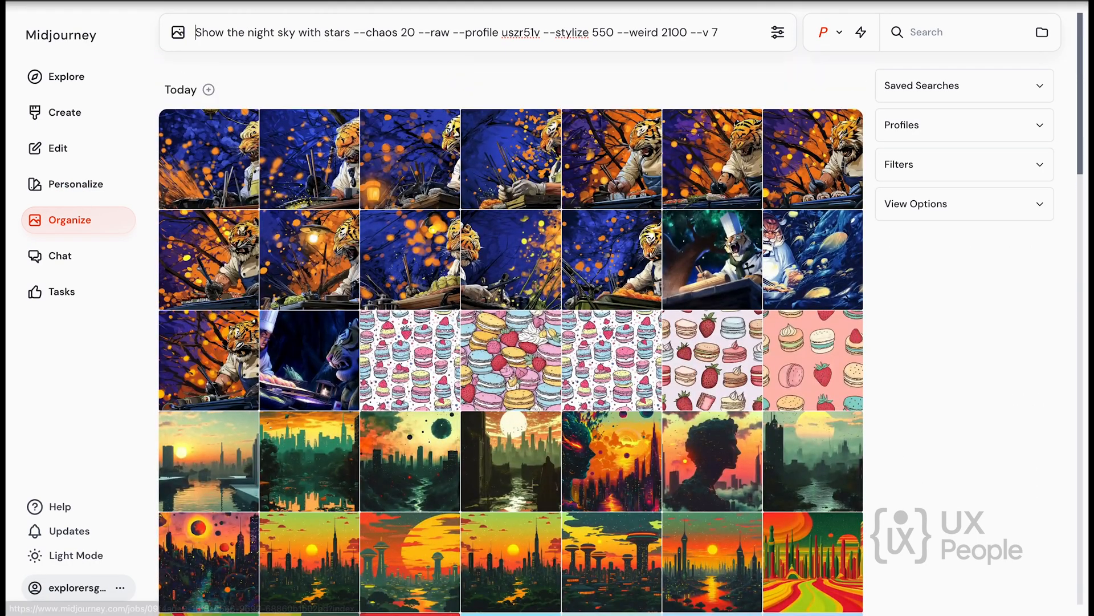
{"action": "scroll", "coordinate": [574, 316], "scroll_direction": "down", "scroll_amount": 10}
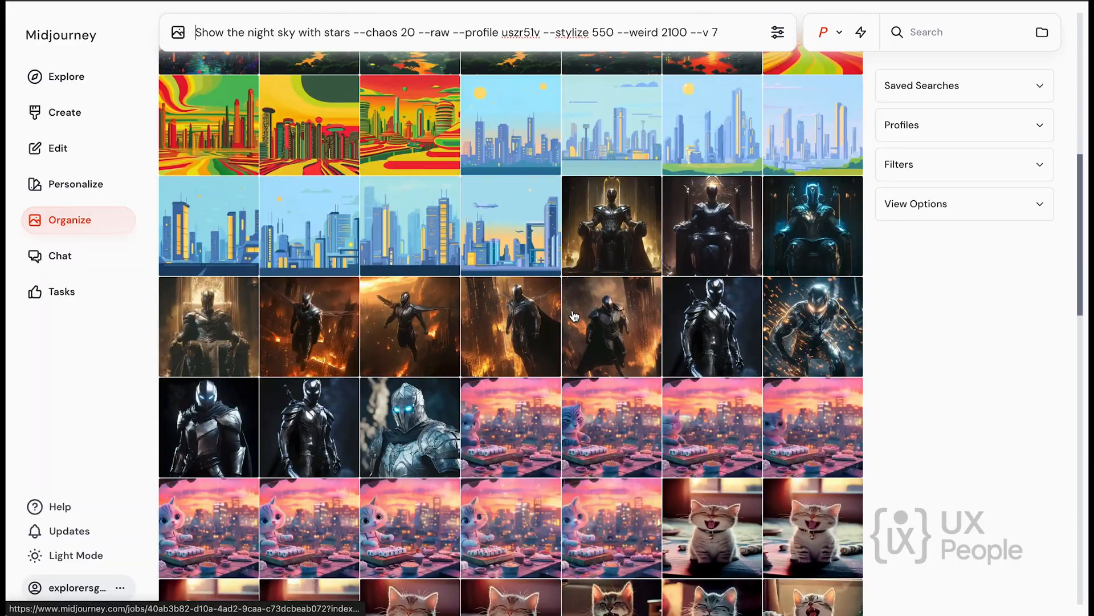
{"action": "scroll", "coordinate": [574, 317], "scroll_direction": "up", "scroll_amount": 10}
Open the Chat lobby and check its room filters, ending on the Public rooms.
{"action": "left_click", "coordinate": [65, 255]}
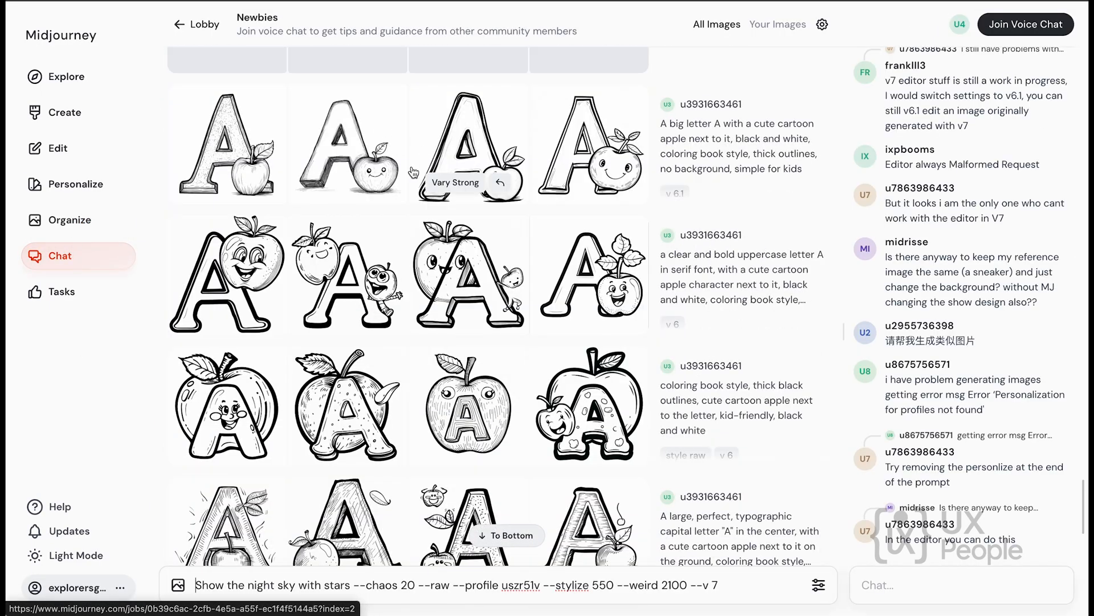
{"action": "left_click", "coordinate": [197, 24]}
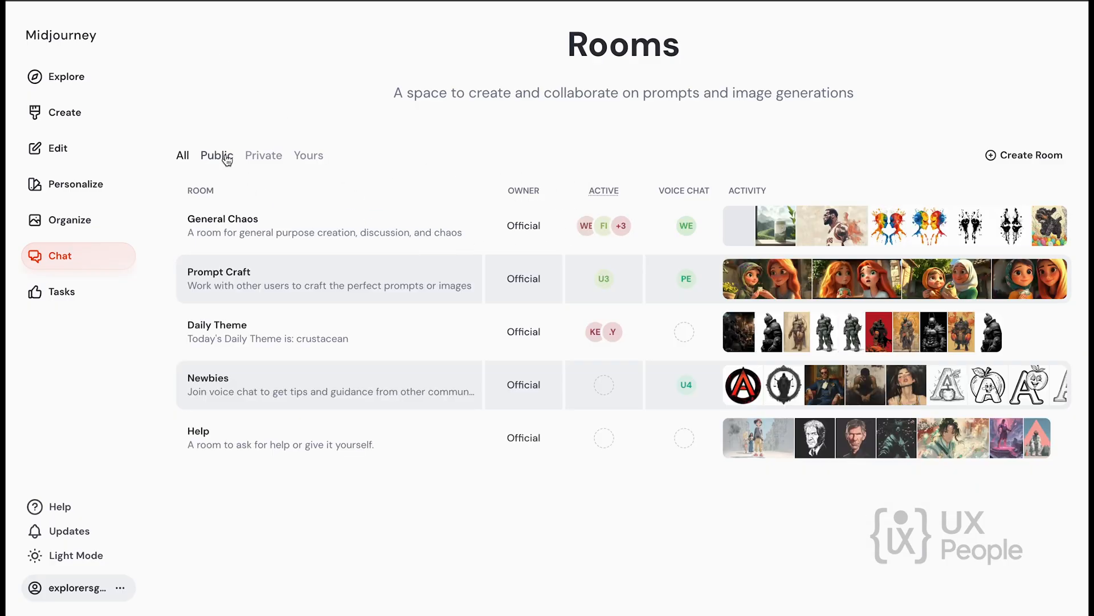
{"action": "left_click", "coordinate": [227, 160]}
{"action": "left_click", "coordinate": [262, 163]}
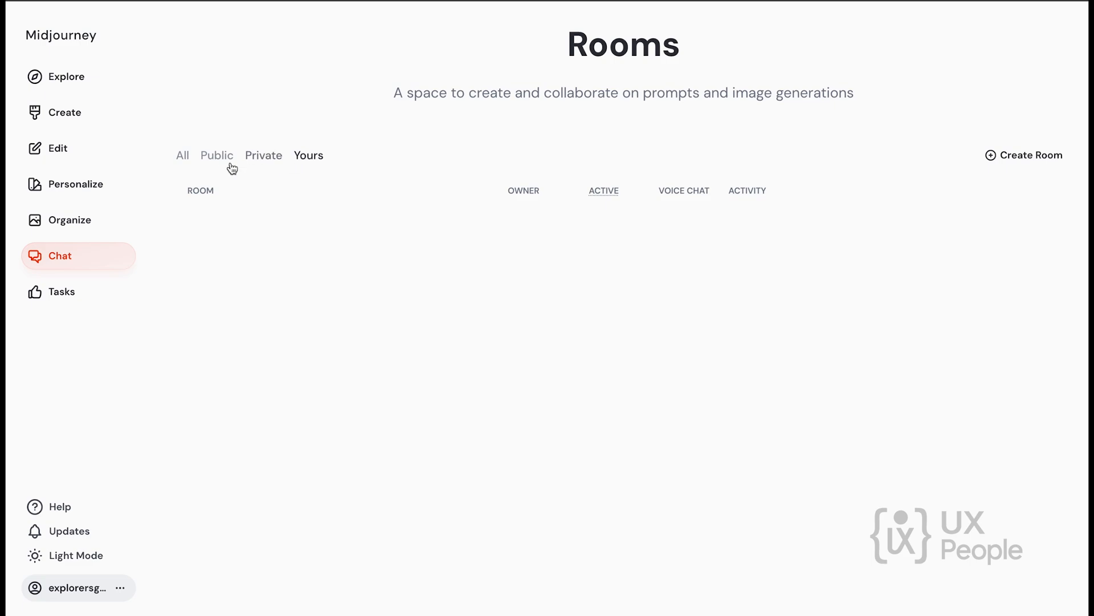
{"action": "left_click", "coordinate": [220, 157]}
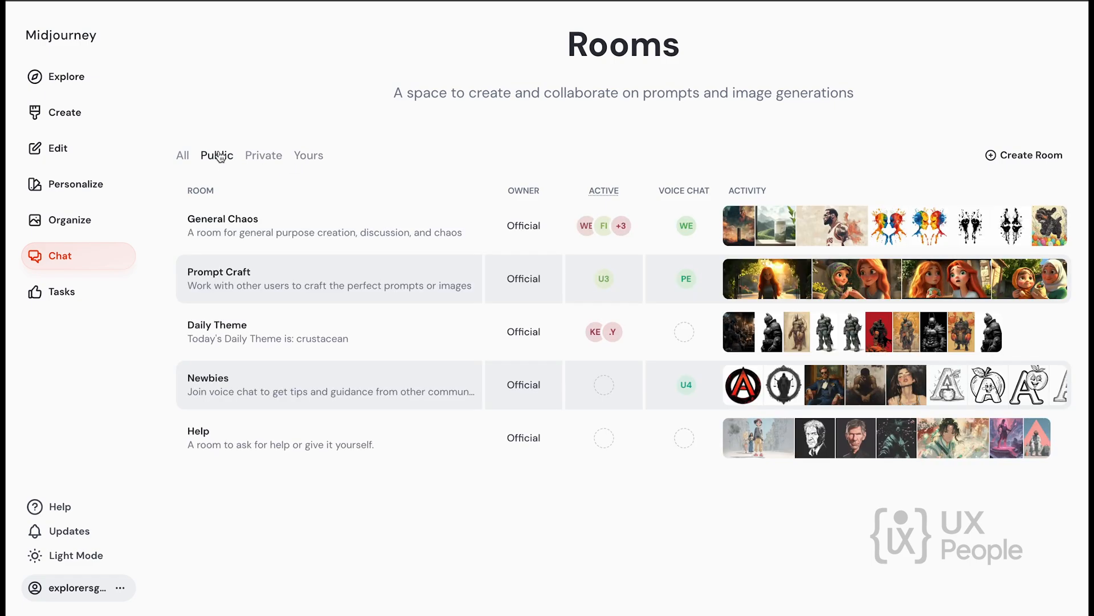
Enter the General Chaos room and open a medieval warrior battlefield image to view its prompt.
{"action": "left_click", "coordinate": [247, 236]}
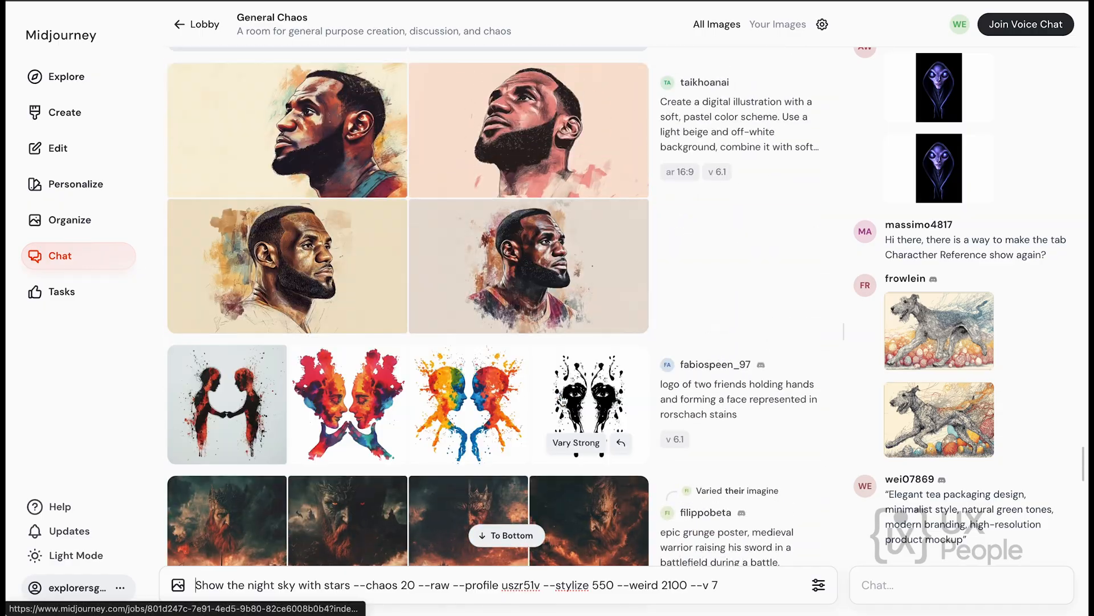
{"action": "scroll", "coordinate": [570, 433], "scroll_direction": "down", "scroll_amount": 5}
{"action": "left_click", "coordinate": [562, 290]}
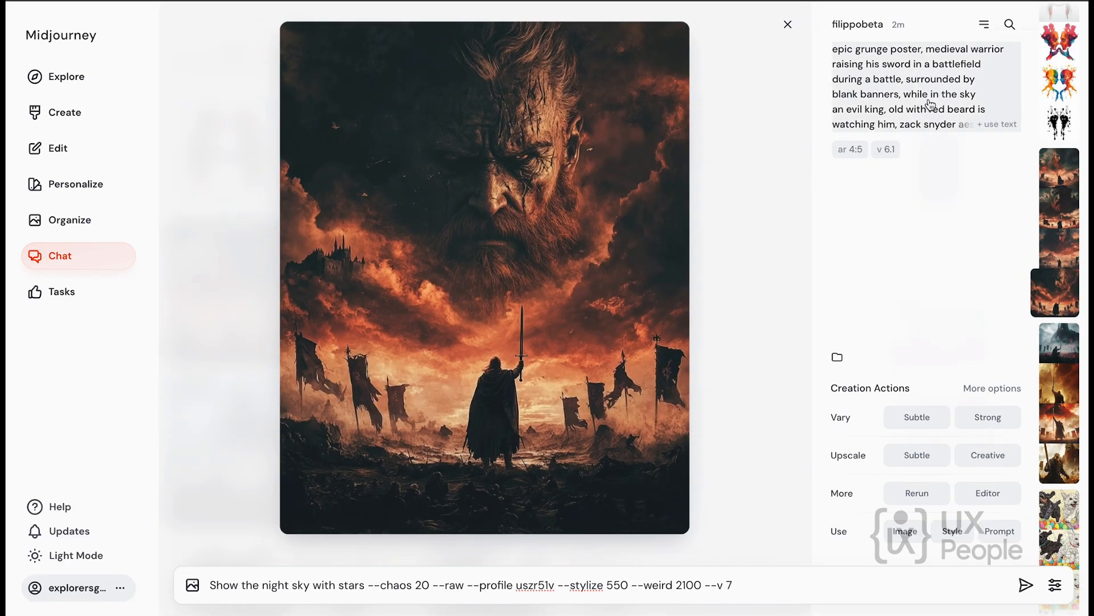
Review the Image Rankings, Surveys and Community sections on the Tasks page.
{"action": "left_click", "coordinate": [62, 293]}
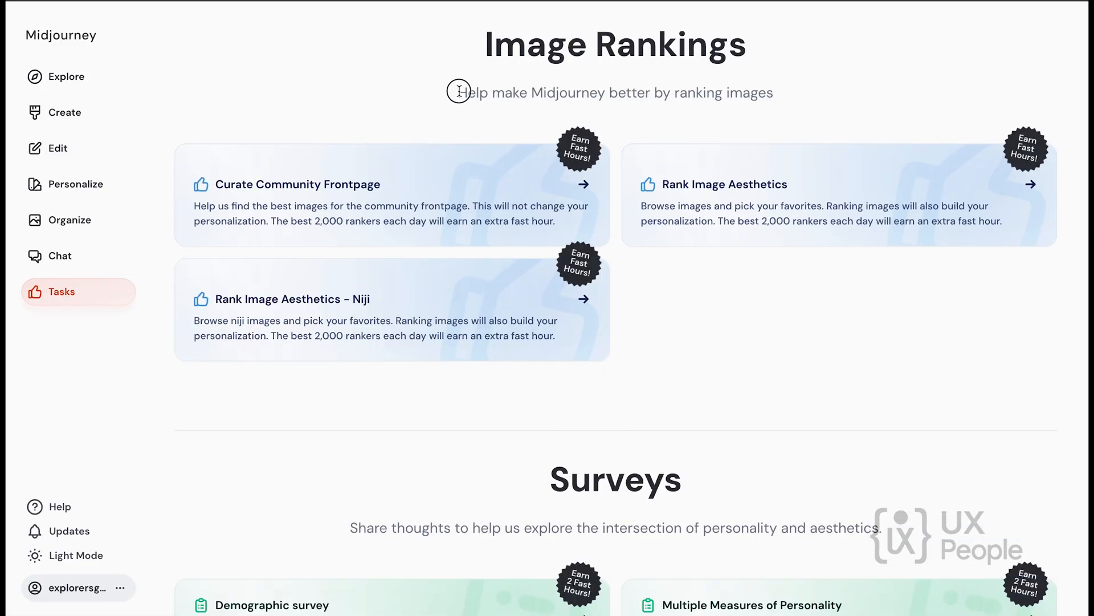
{"action": "left_click_drag", "start_coordinate": [455, 92], "coordinate": [754, 93]}
{"action": "scroll", "coordinate": [460, 248], "scroll_direction": "down", "scroll_amount": 5}
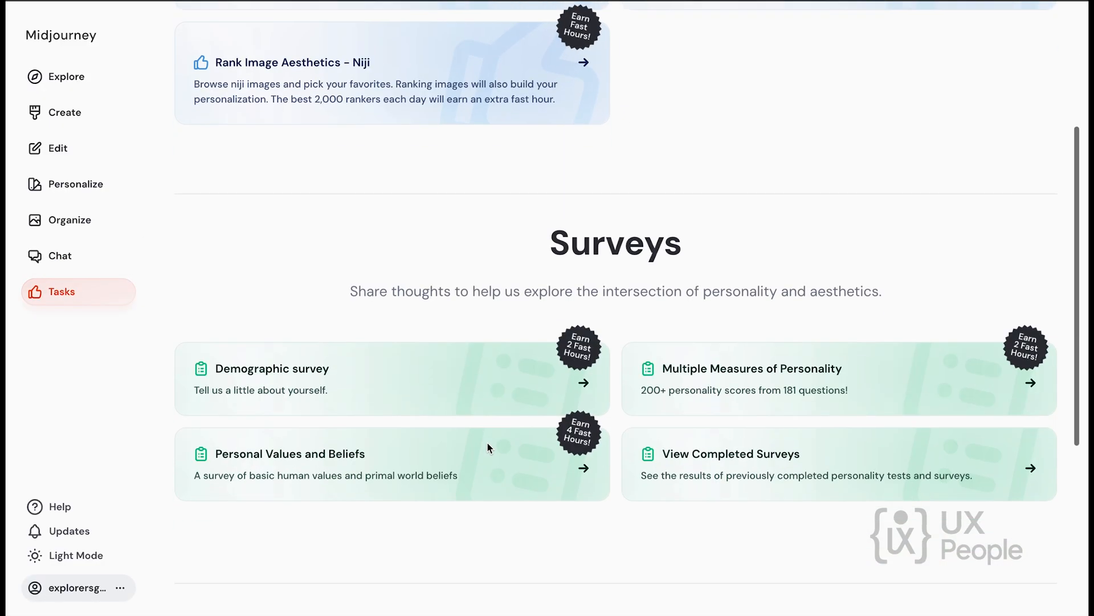
{"action": "left_click_drag", "start_coordinate": [349, 266], "coordinate": [863, 269]}
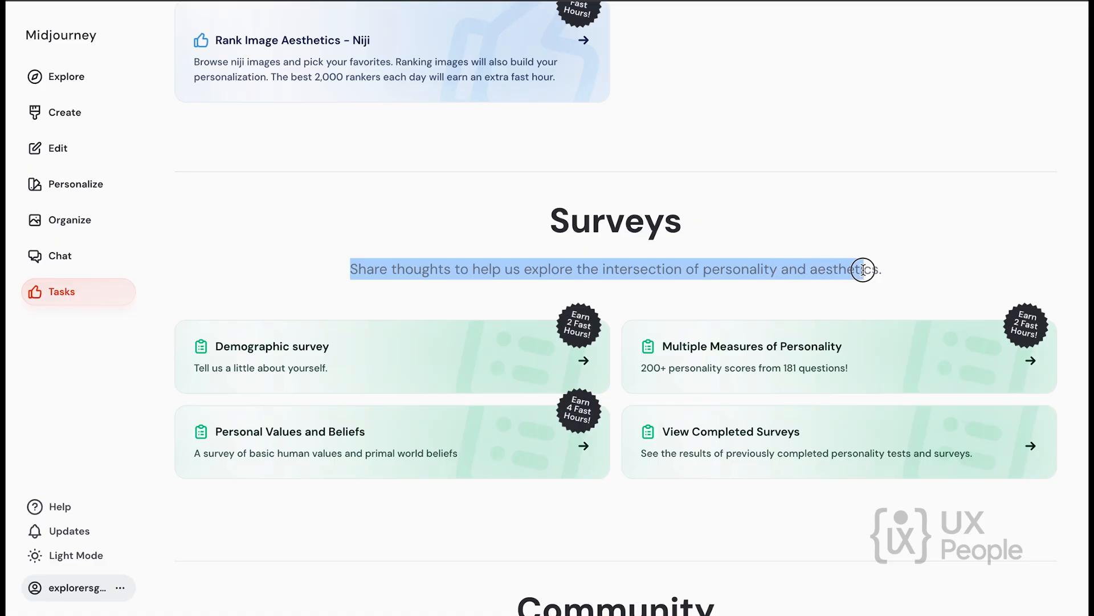
{"action": "left_click", "coordinate": [670, 242]}
{"action": "scroll", "coordinate": [323, 251], "scroll_direction": "down", "scroll_amount": 3}
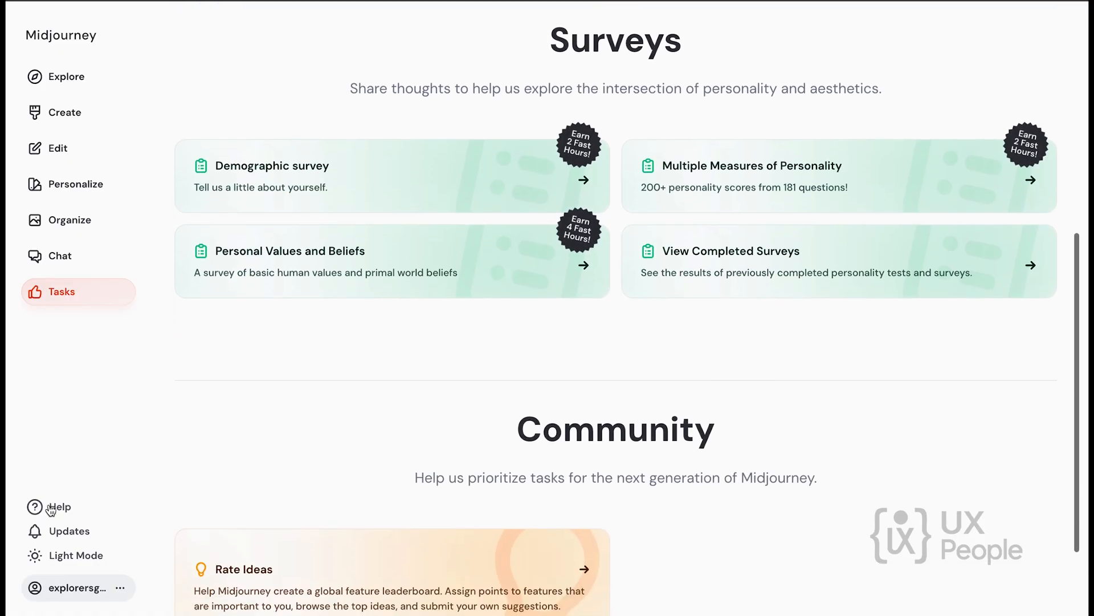
Preview the website in Dark Mode and return it to Light Mode.
{"action": "left_click", "coordinate": [78, 560]}
{"action": "left_click", "coordinate": [165, 525]}
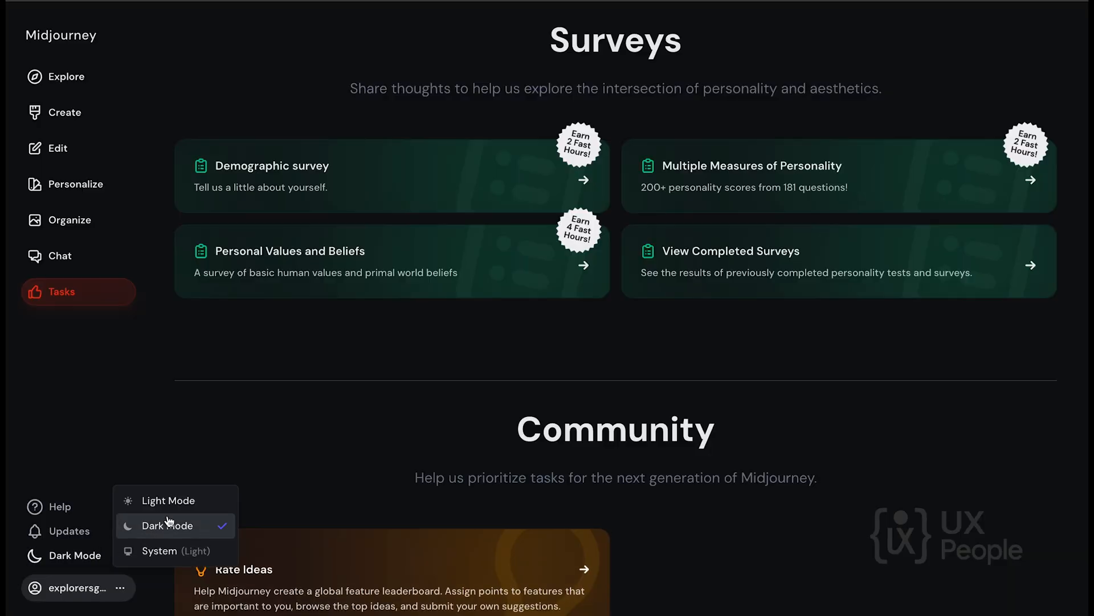
{"action": "left_click", "coordinate": [166, 501]}
{"action": "scroll", "coordinate": [310, 221], "scroll_direction": "up", "scroll_amount": 7}
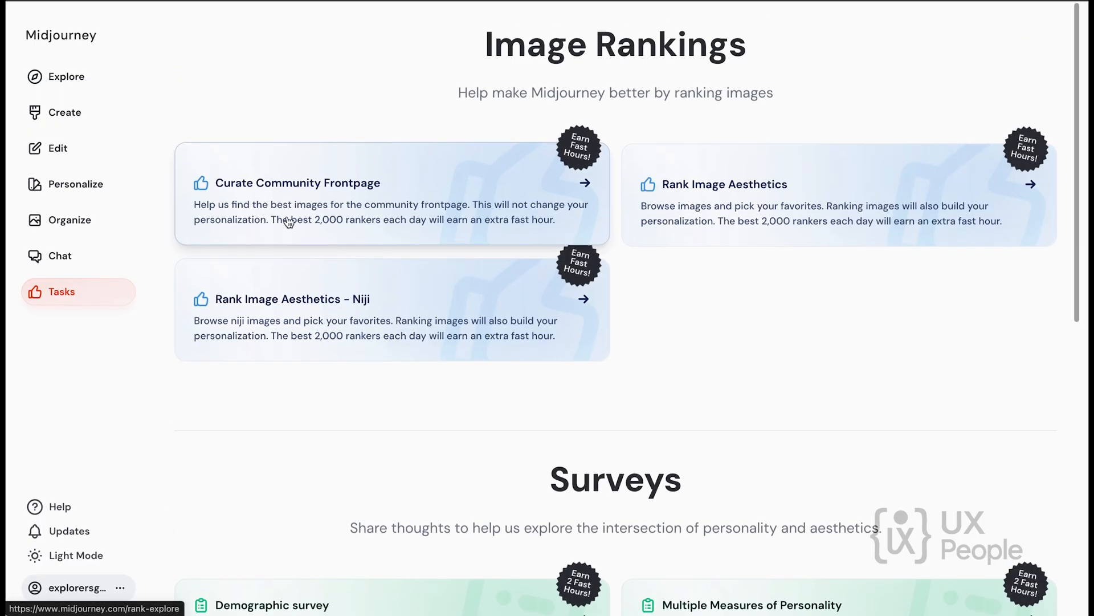